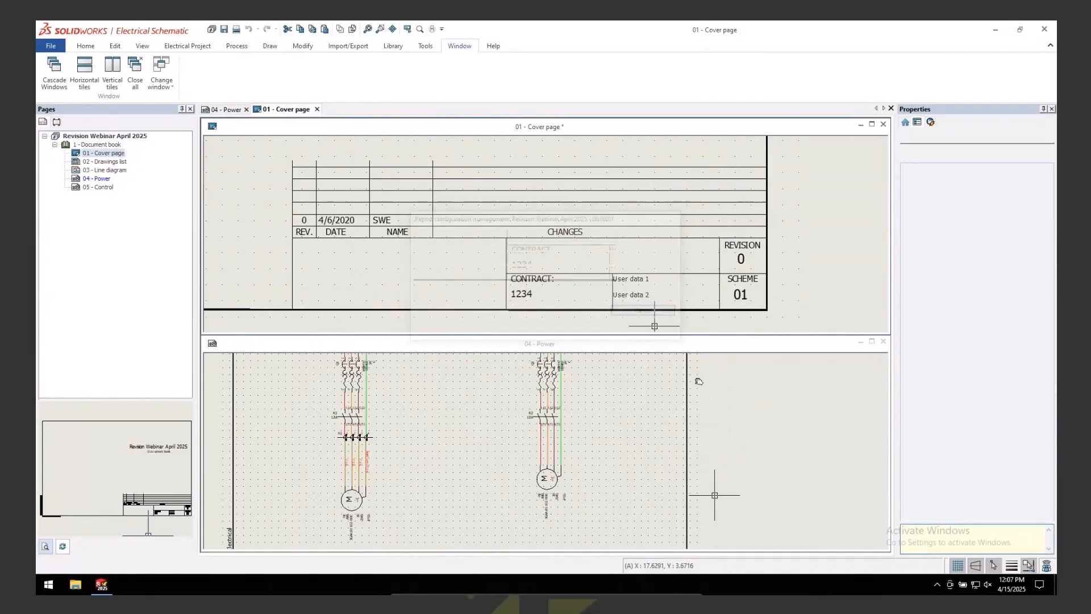
- Examine the revision tables and current revision in the title blocks of the Power and Cover page drawings
{"action": "middle_click_drag", "start_coordinate": [715, 496], "coordinate": [699, 382]}
{"action": "scroll", "coordinate": [699, 449], "scroll_direction": "up", "scroll_amount": 3}
{"action": "scroll", "coordinate": [609, 475], "scroll_direction": "up", "scroll_amount": 4}
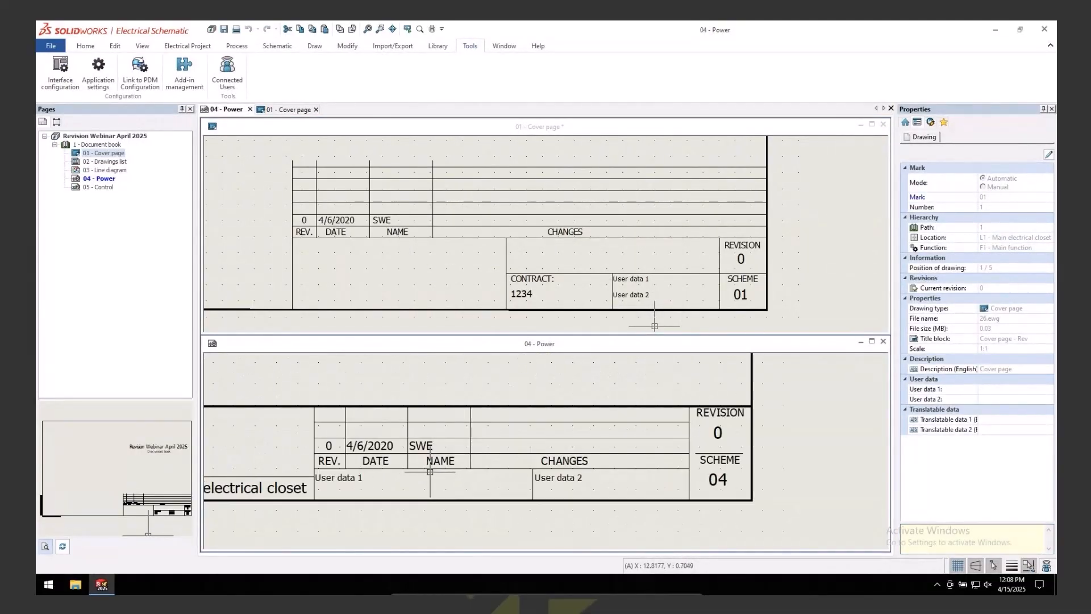
{"action": "scroll", "coordinate": [466, 467], "scroll_direction": "up", "scroll_amount": 1}
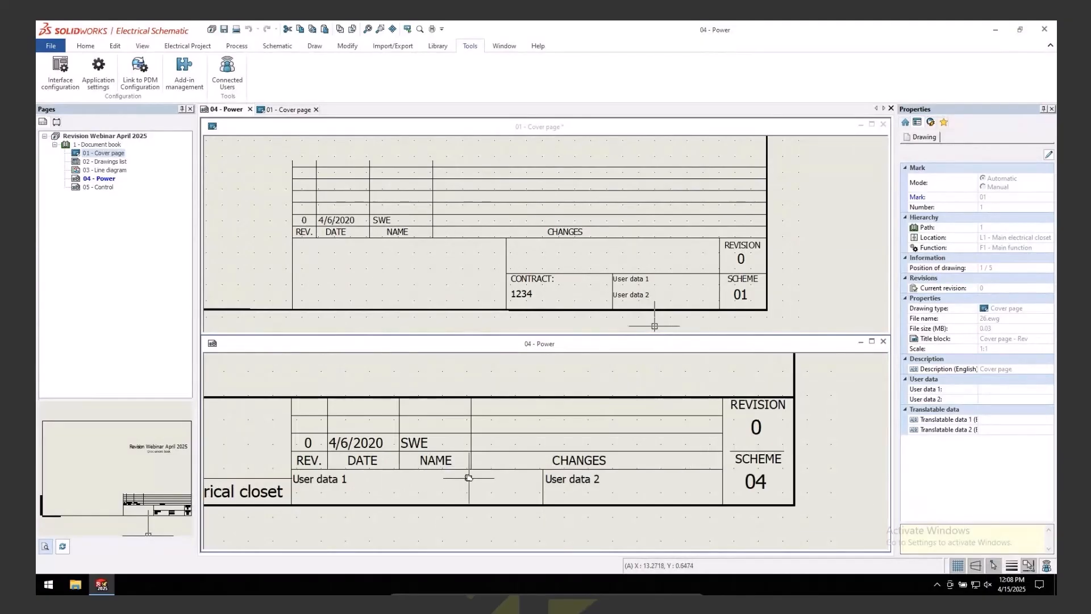
{"action": "middle_click_drag", "start_coordinate": [469, 478], "coordinate": [474, 478]}
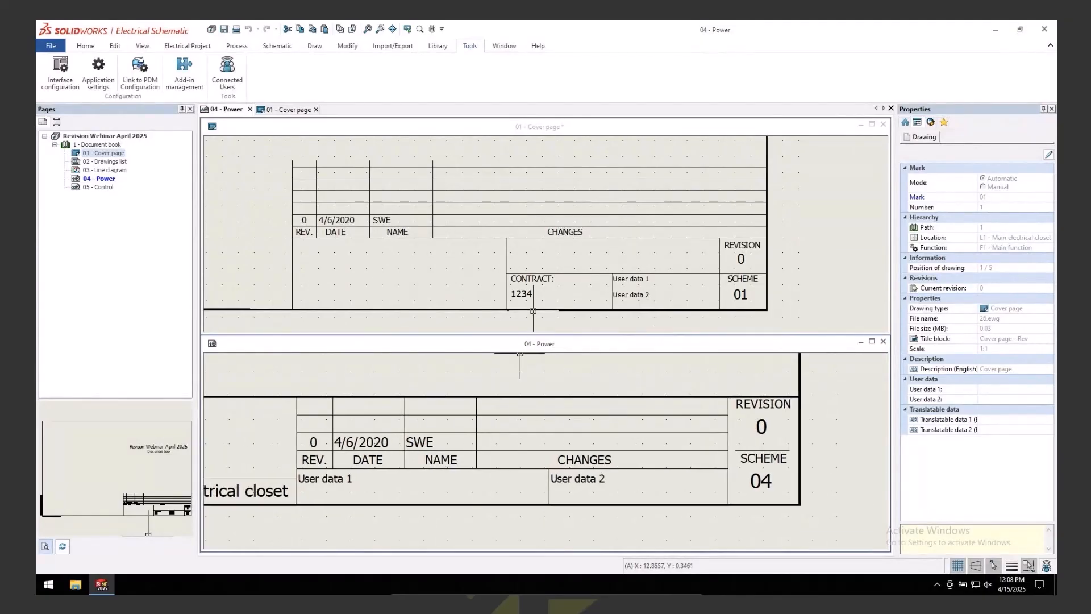
{"action": "middle_click_drag", "start_coordinate": [530, 303], "coordinate": [540, 297]}
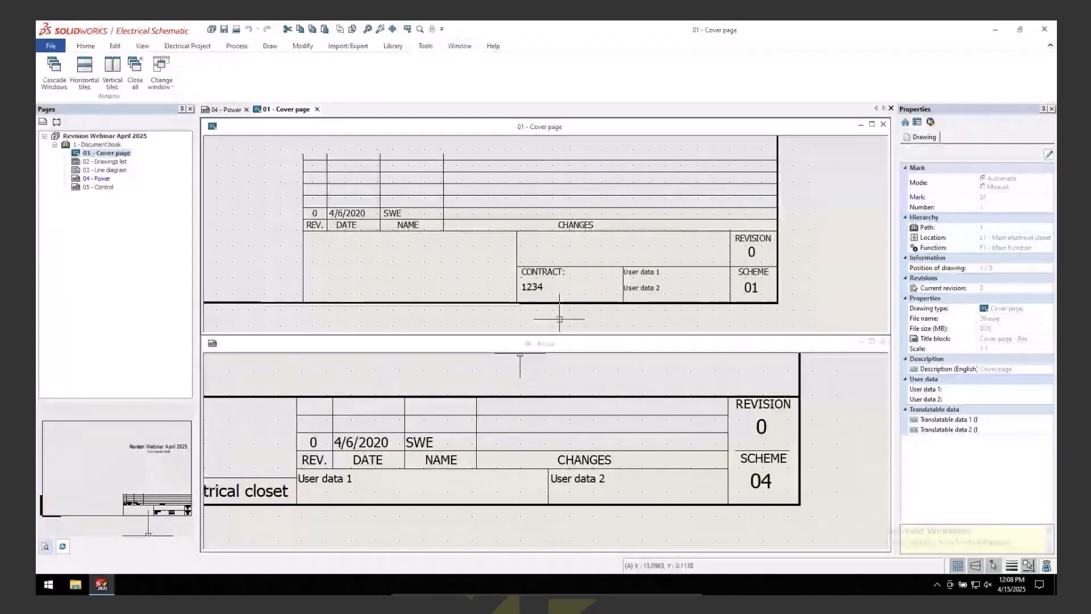
{"action": "left_click", "coordinate": [557, 348]}
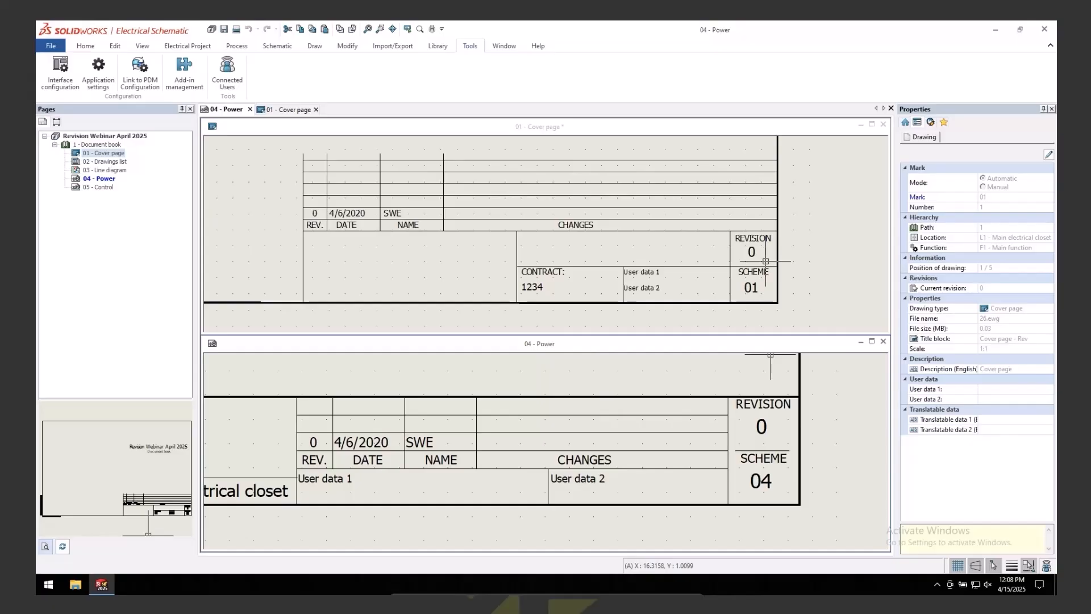
{"action": "scroll", "coordinate": [566, 400], "scroll_direction": "down", "scroll_amount": 3}
{"action": "middle_click_drag", "start_coordinate": [567, 399], "coordinate": [563, 443]}
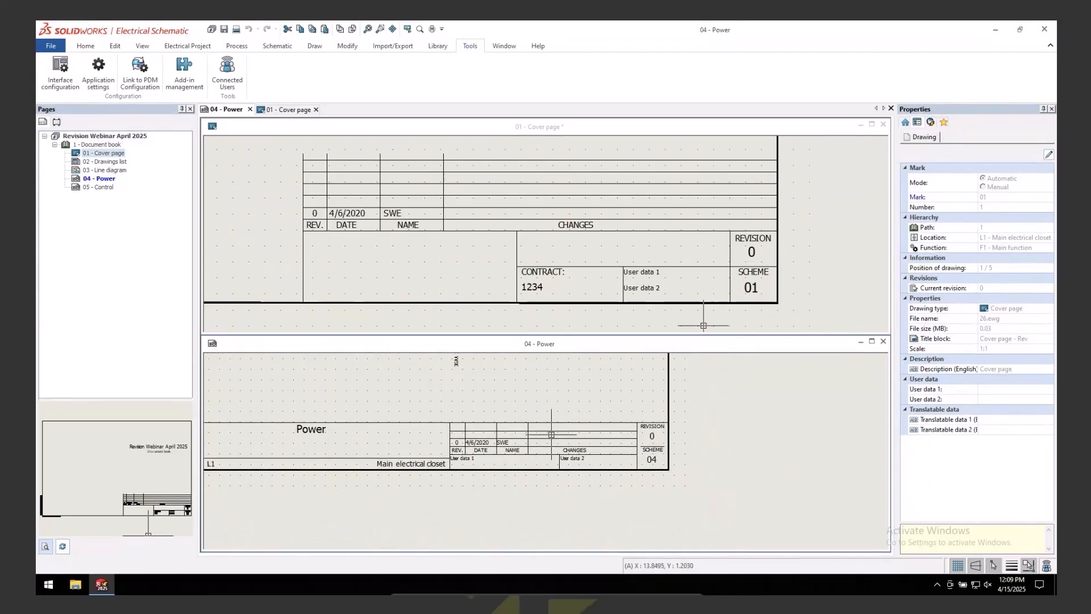
{"action": "scroll", "coordinate": [553, 443], "scroll_direction": "up", "scroll_amount": 4}
{"action": "middle_click_drag", "start_coordinate": [571, 459], "coordinate": [564, 453]}
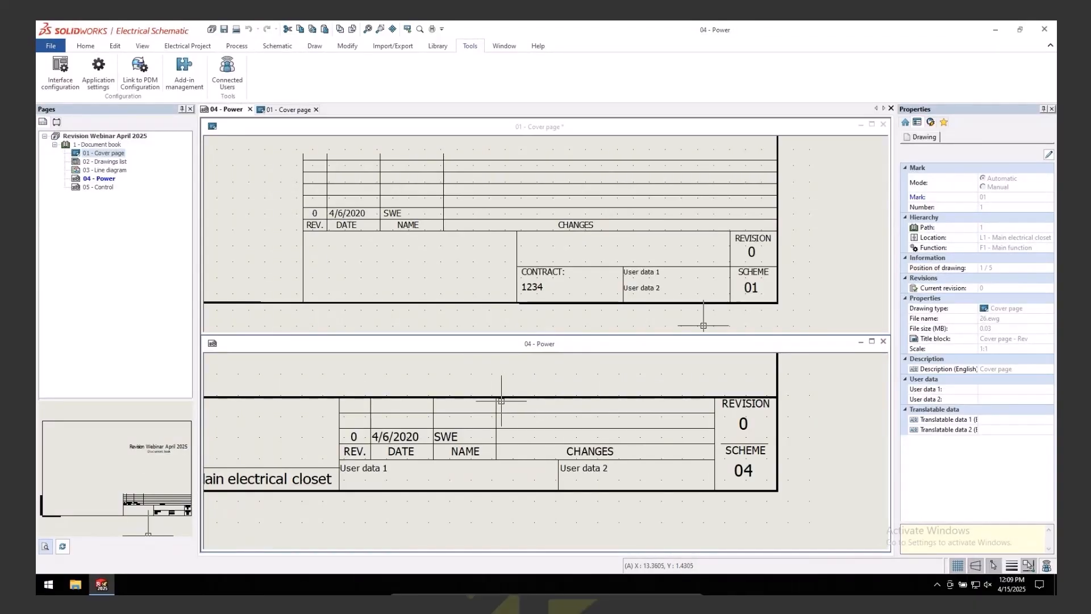
{"action": "left_click", "coordinate": [498, 315]}
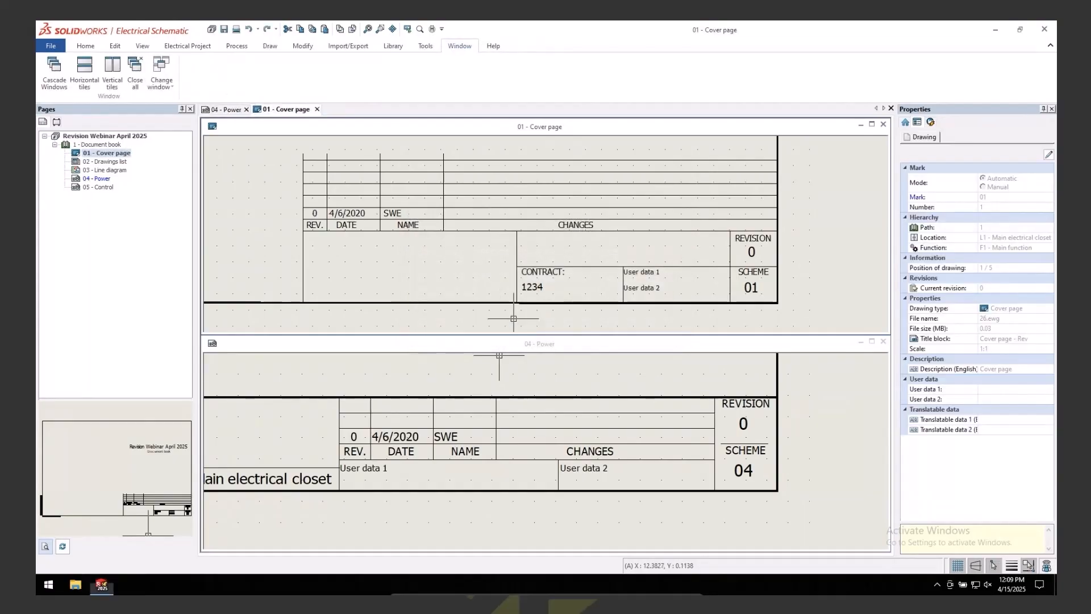
- Validate revision 0 of the document book in revision management and widen the Validated by column
{"action": "left_click", "coordinate": [136, 277]}
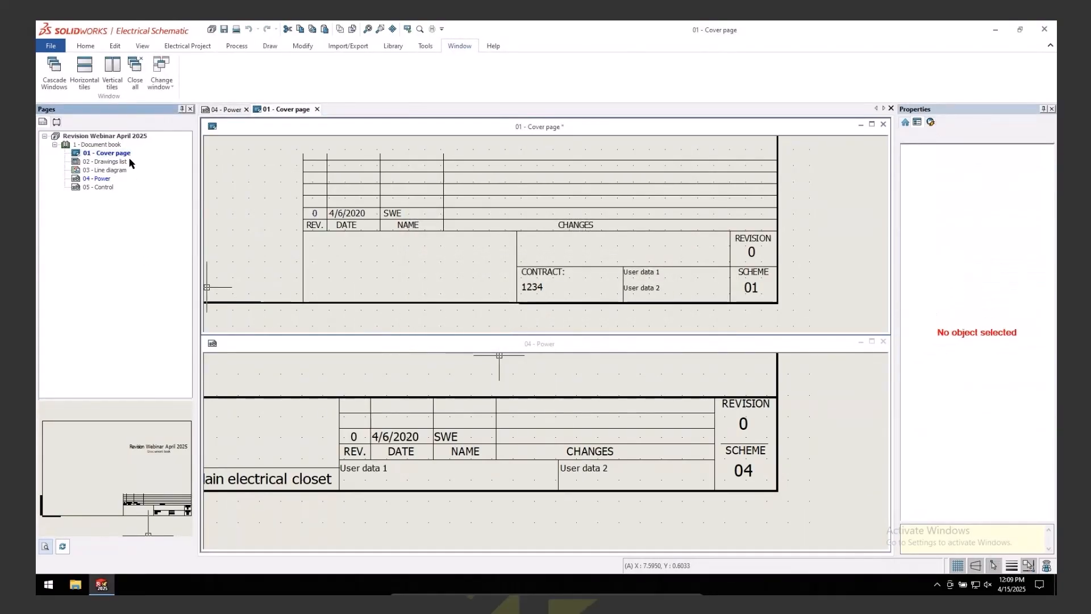
{"action": "left_click", "coordinate": [113, 146]}
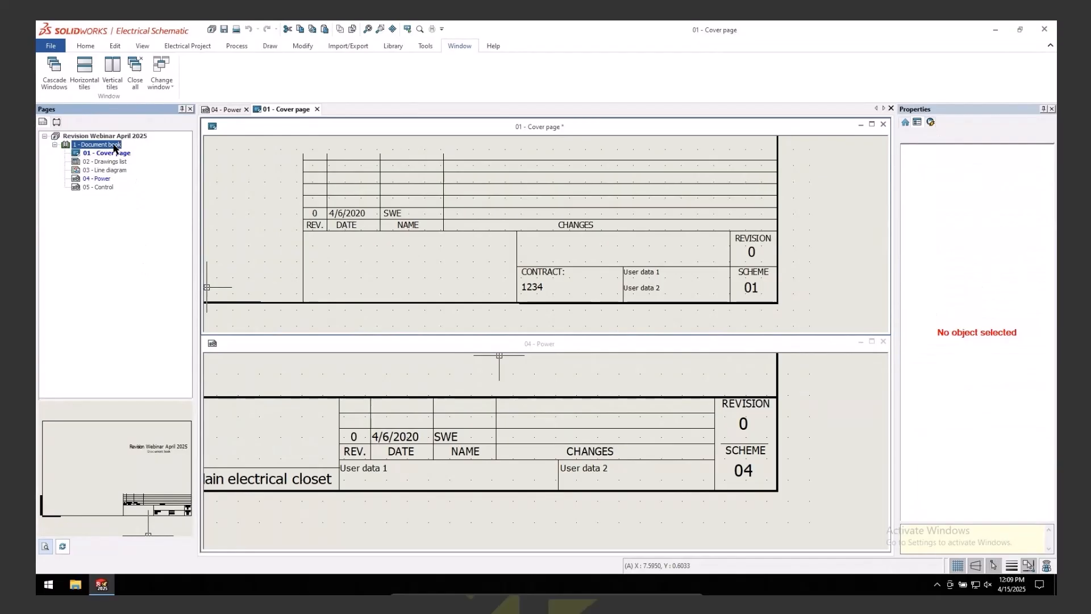
{"action": "right_click", "coordinate": [113, 147]}
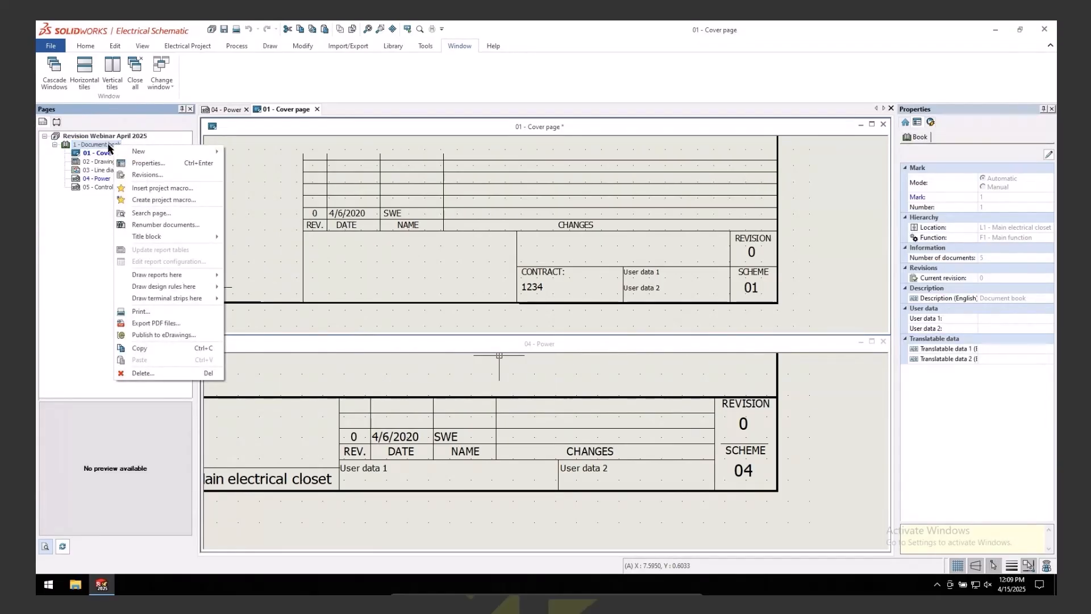
{"action": "left_click", "coordinate": [149, 177]}
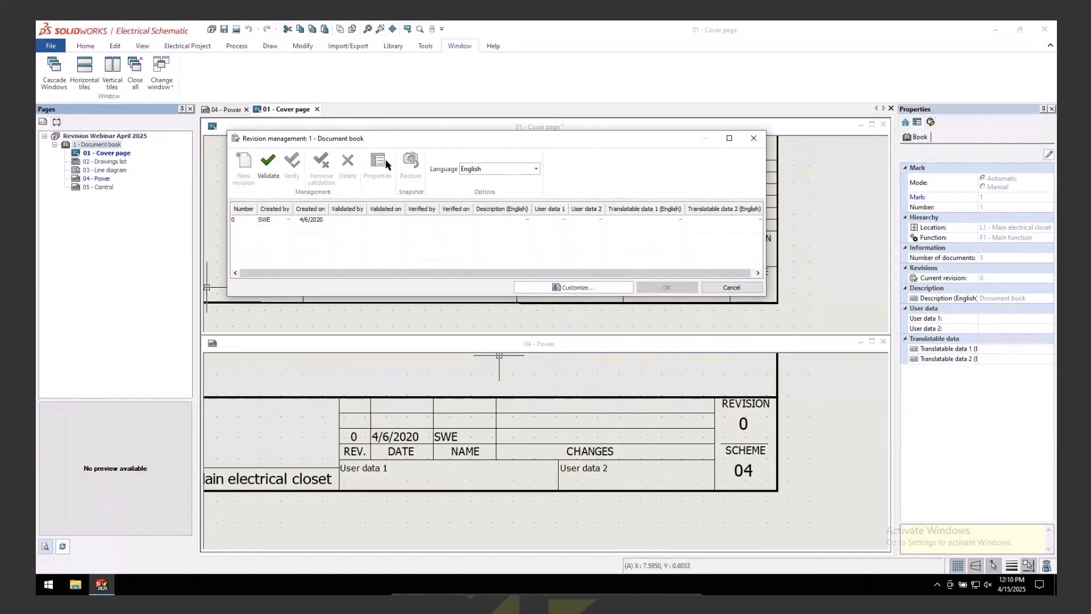
{"action": "left_click_drag", "start_coordinate": [405, 143], "coordinate": [483, 119]}
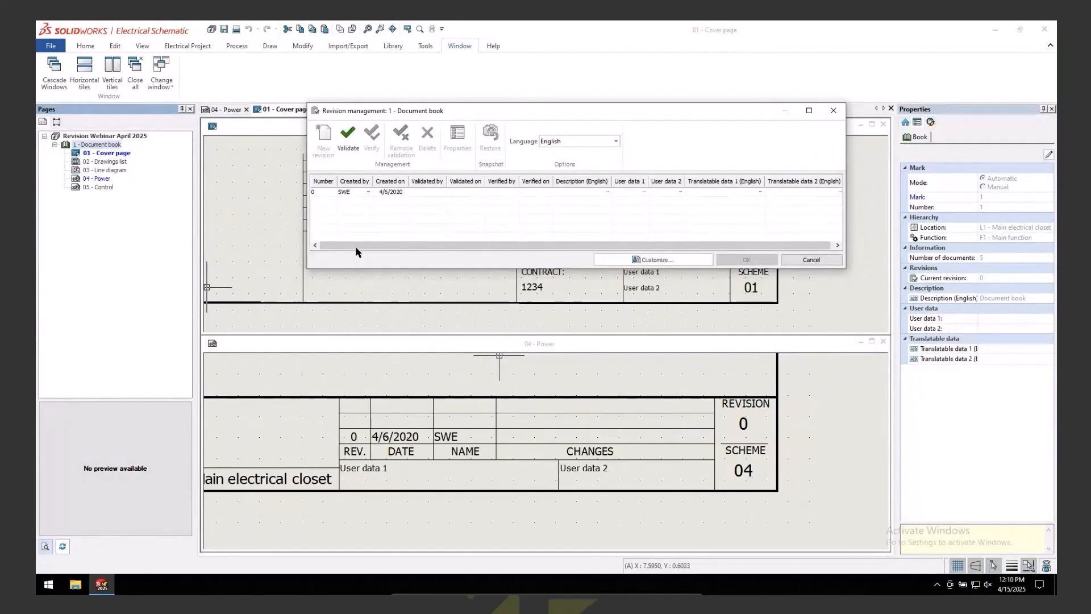
{"action": "left_click", "coordinate": [349, 149]}
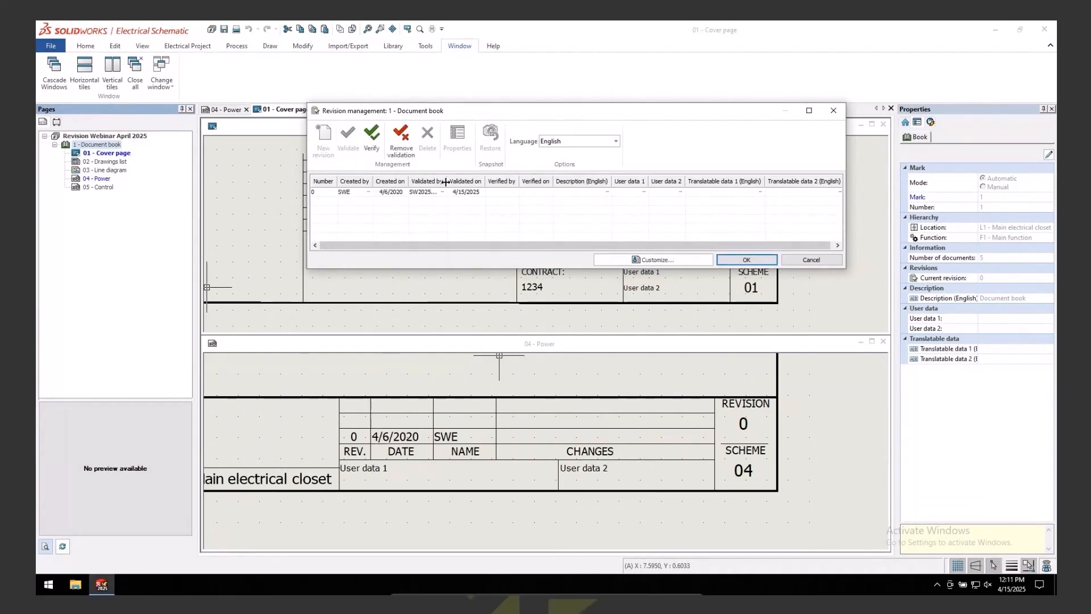
{"action": "left_click_drag", "start_coordinate": [447, 180], "coordinate": [465, 181]}
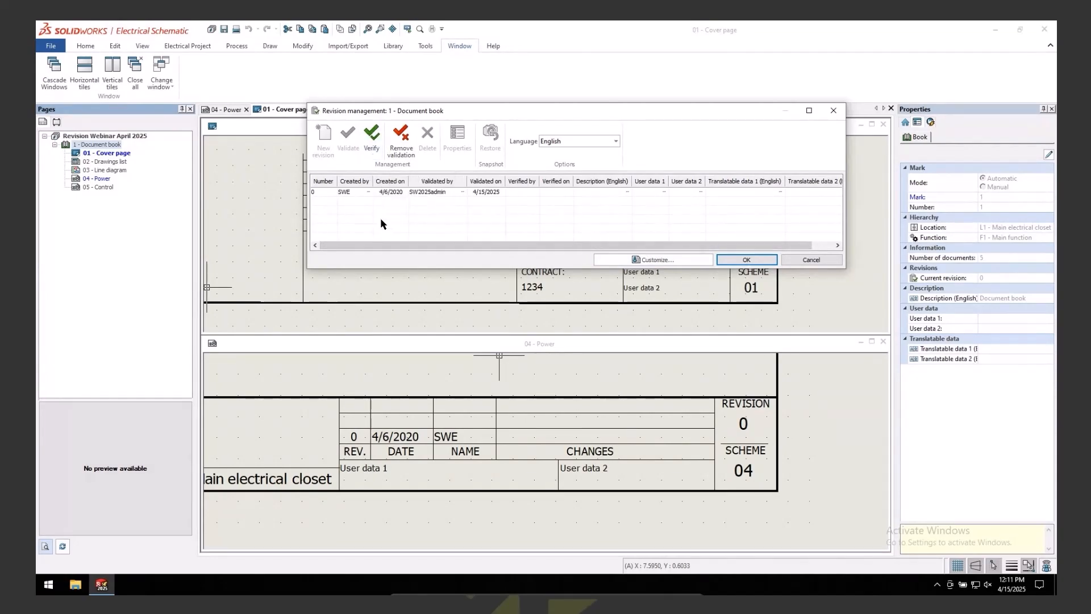
- Verify revision 0, updating drawings and report tables drawn everywhere, and widen the Verified by column
{"action": "left_click", "coordinate": [373, 147]}
{"action": "left_click_drag", "start_coordinate": [519, 193], "coordinate": [639, 91]}
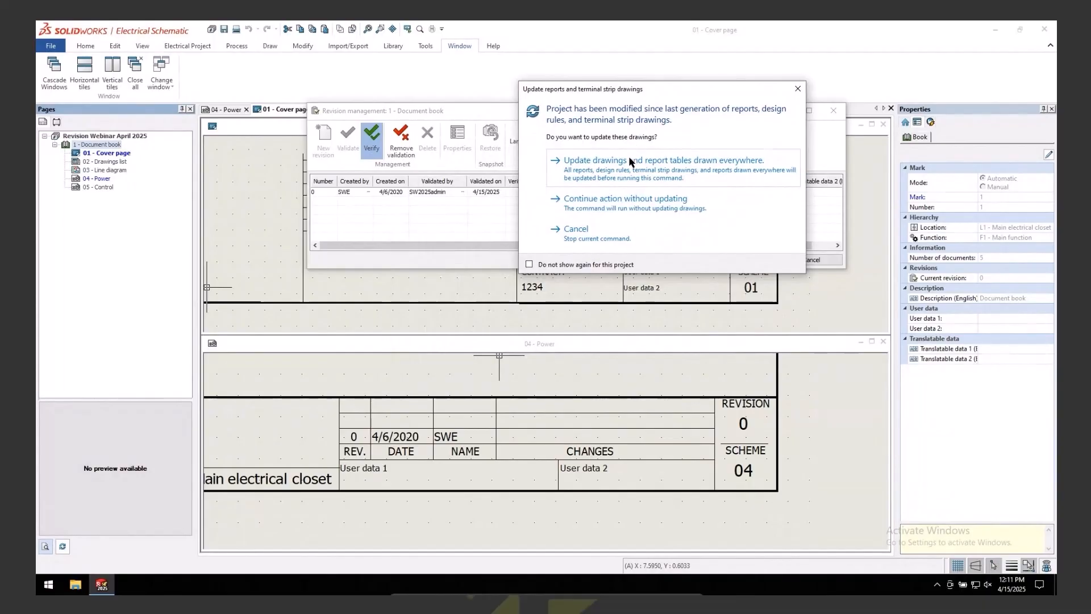
{"action": "left_click", "coordinate": [668, 170]}
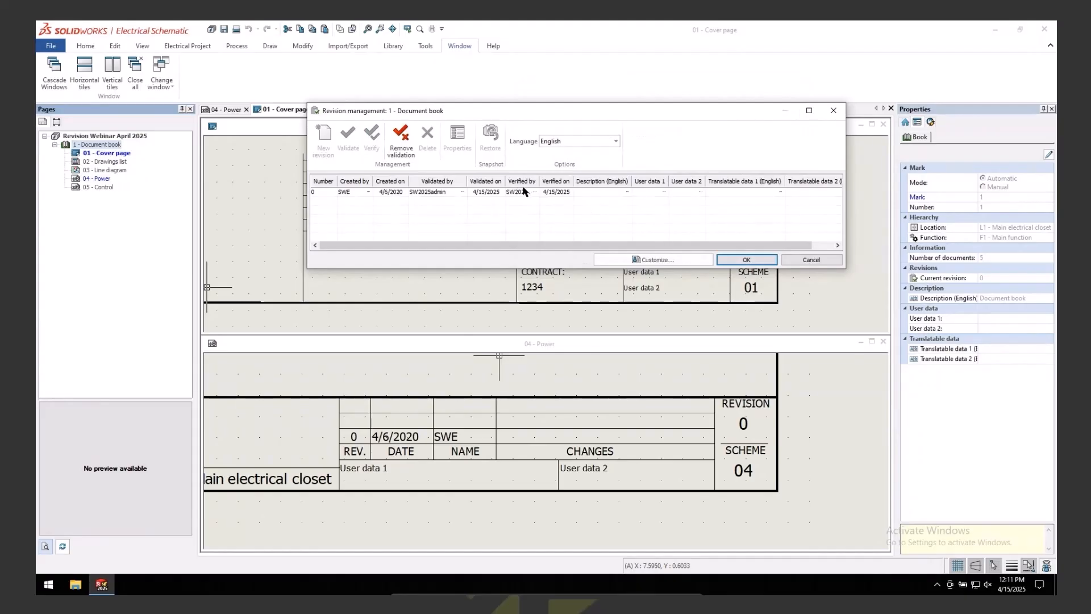
{"action": "left_click_drag", "start_coordinate": [540, 180], "coordinate": [617, 184]}
- Set the English description of revision 0 to "1st Desc" and save the revision changes
{"action": "double_click", "coordinate": [632, 194]}
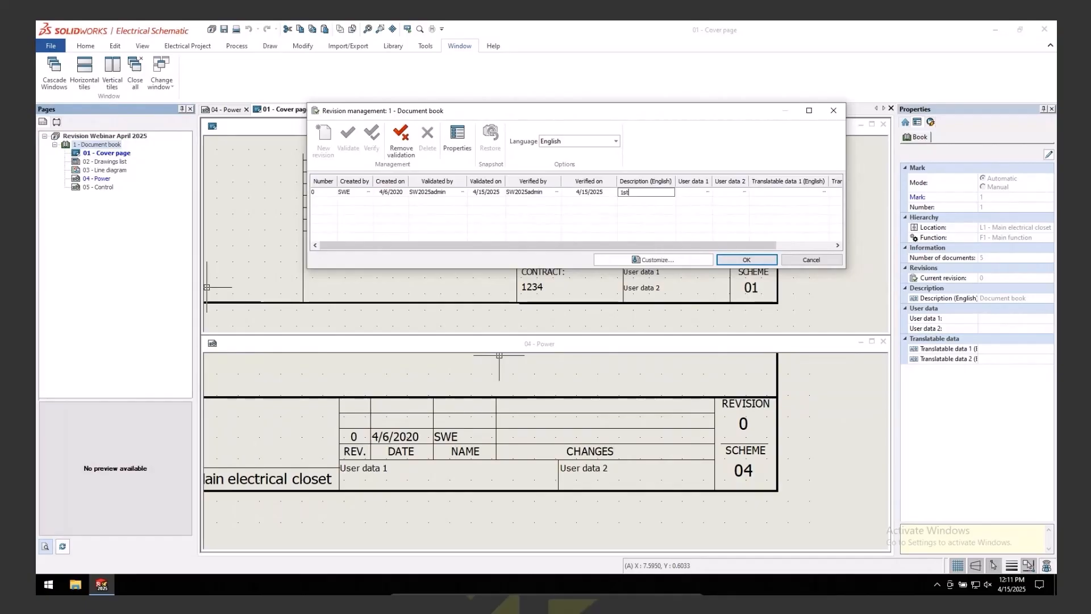
{"action": "type", "text": "1st Desc"}
{"action": "left_click", "coordinate": [747, 260]}
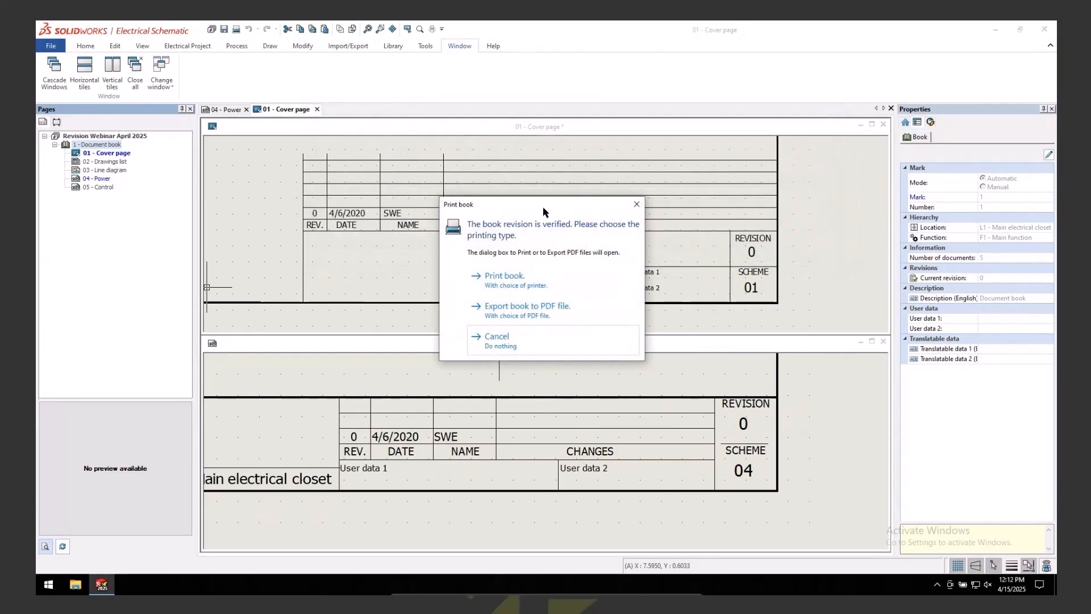
- Decline both printing or exporting the verified book and taking a snapshot of the project
{"action": "left_click_drag", "start_coordinate": [544, 207], "coordinate": [548, 151]}
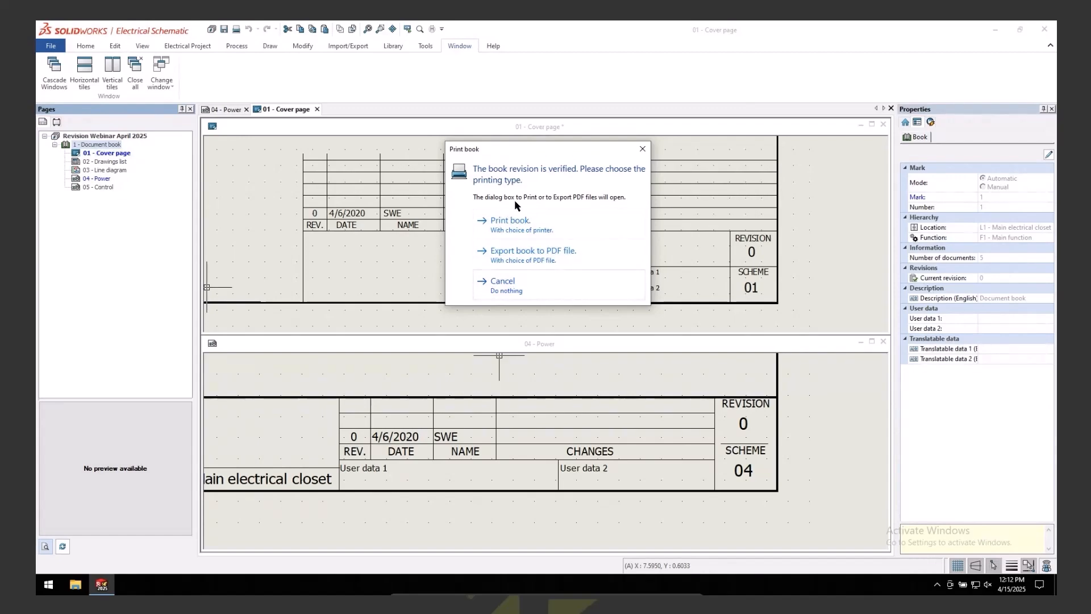
{"action": "left_click", "coordinate": [511, 286]}
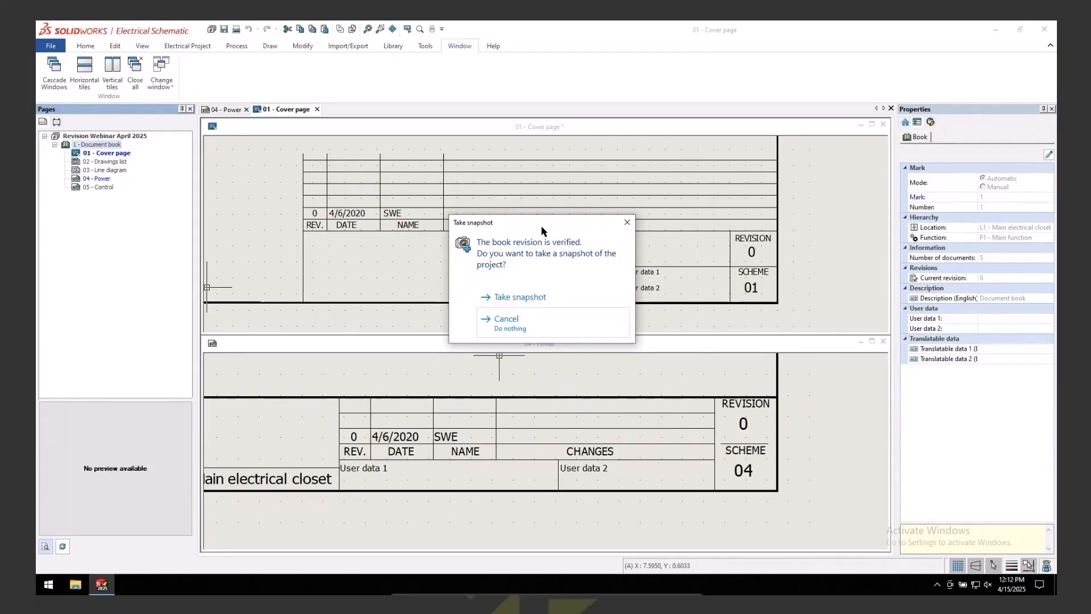
{"action": "left_click_drag", "start_coordinate": [540, 226], "coordinate": [576, 150]}
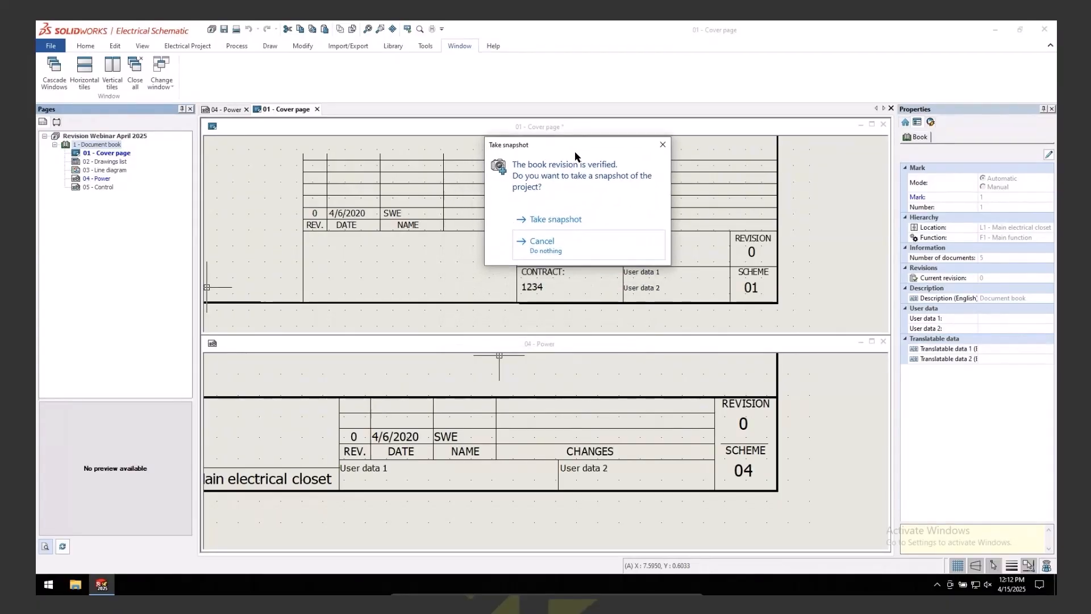
{"action": "left_click", "coordinate": [549, 245]}
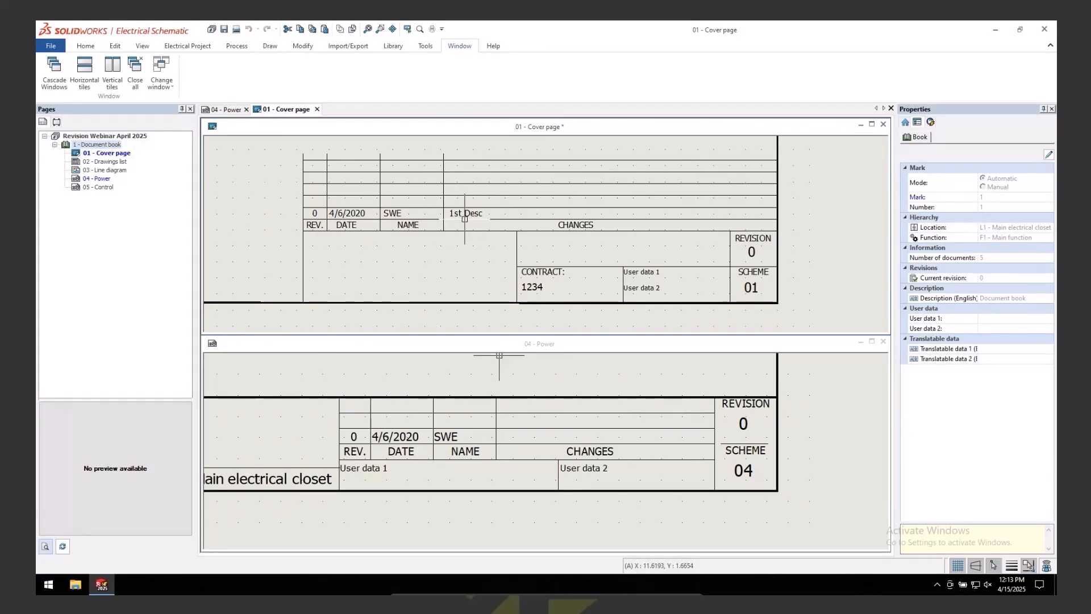
- Set the revision numbering format to ABC in the electrical project configuration and accept the change
{"action": "left_click", "coordinate": [459, 363]}
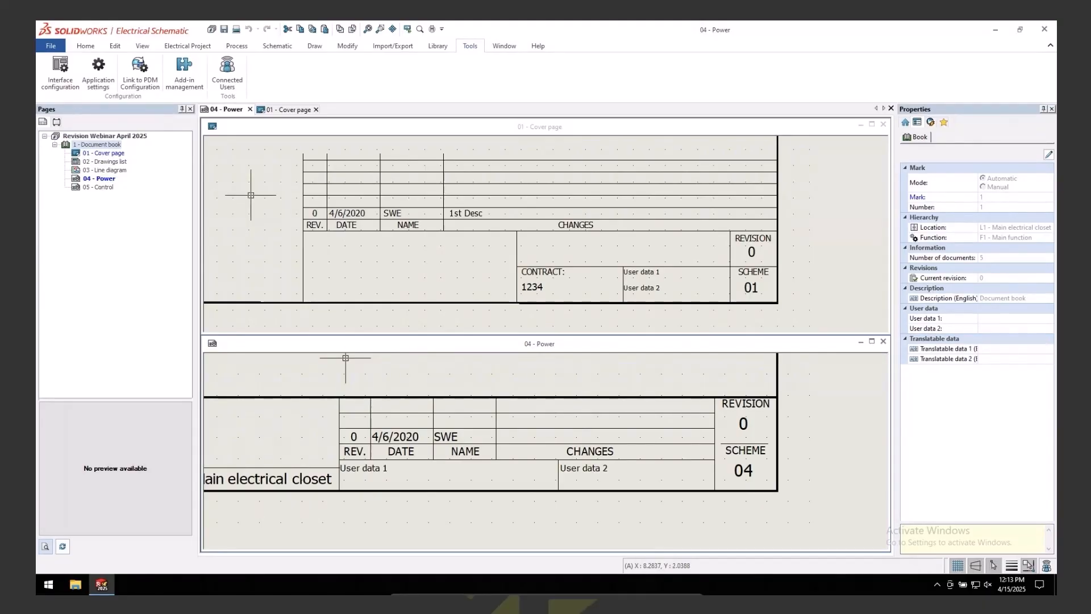
{"action": "left_click", "coordinate": [192, 46]}
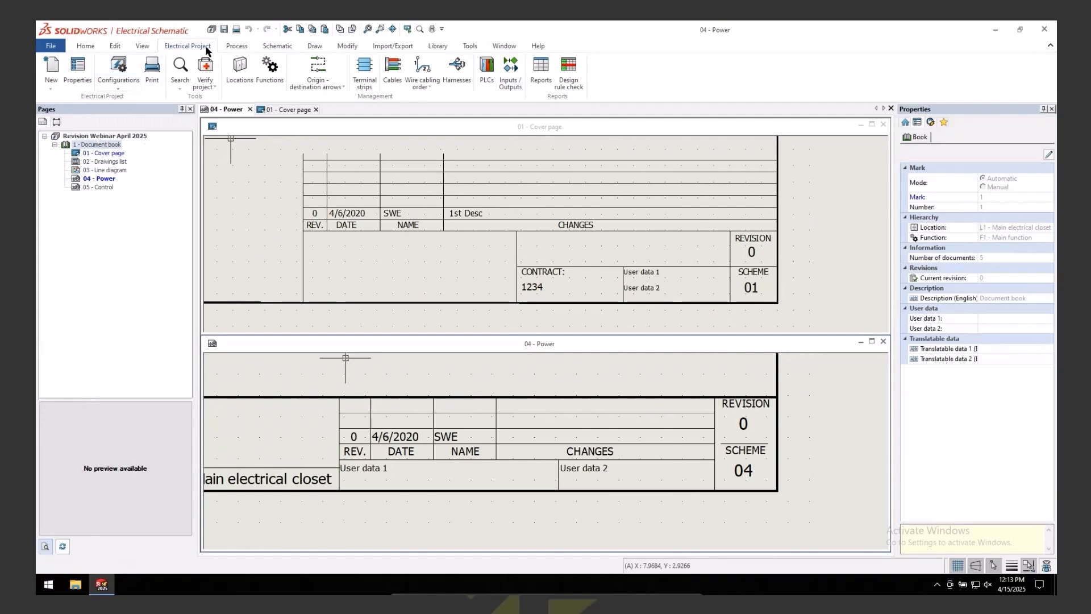
{"action": "left_click", "coordinate": [124, 67]}
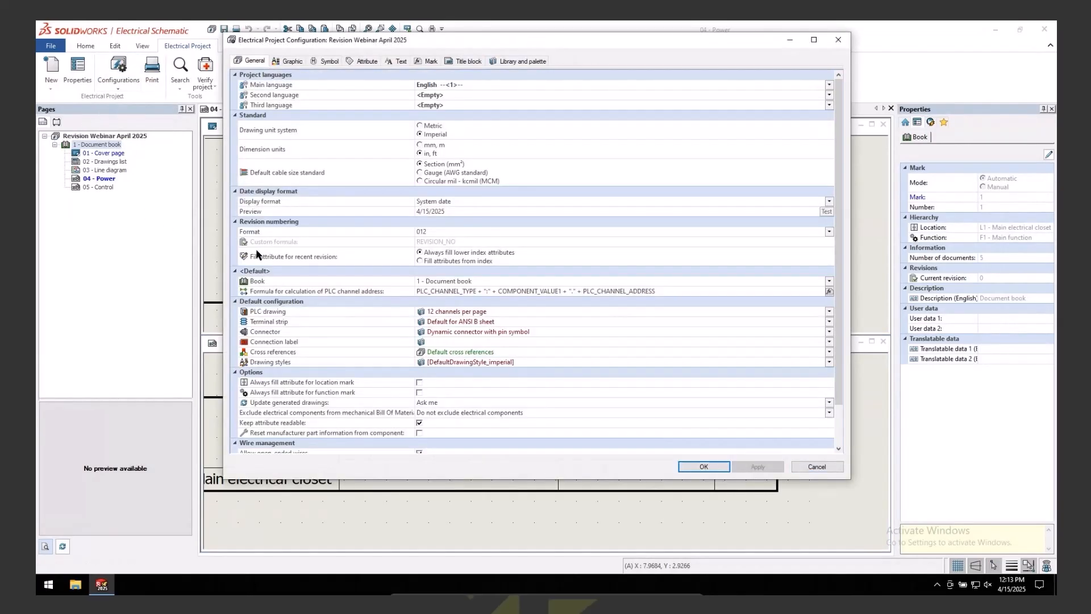
{"action": "left_click", "coordinate": [286, 233]}
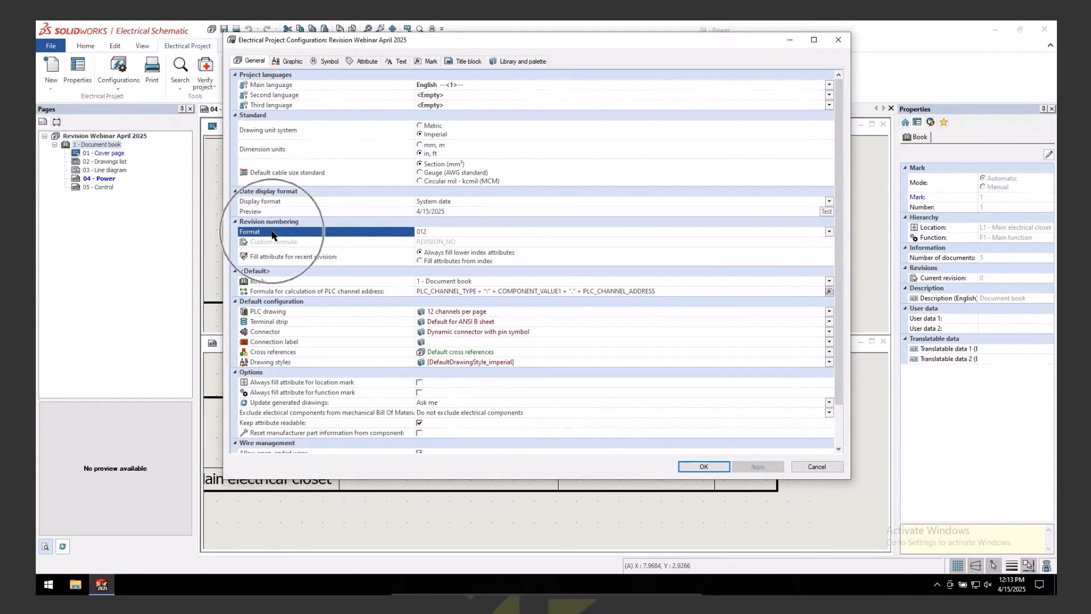
{"action": "left_click", "coordinate": [442, 232]}
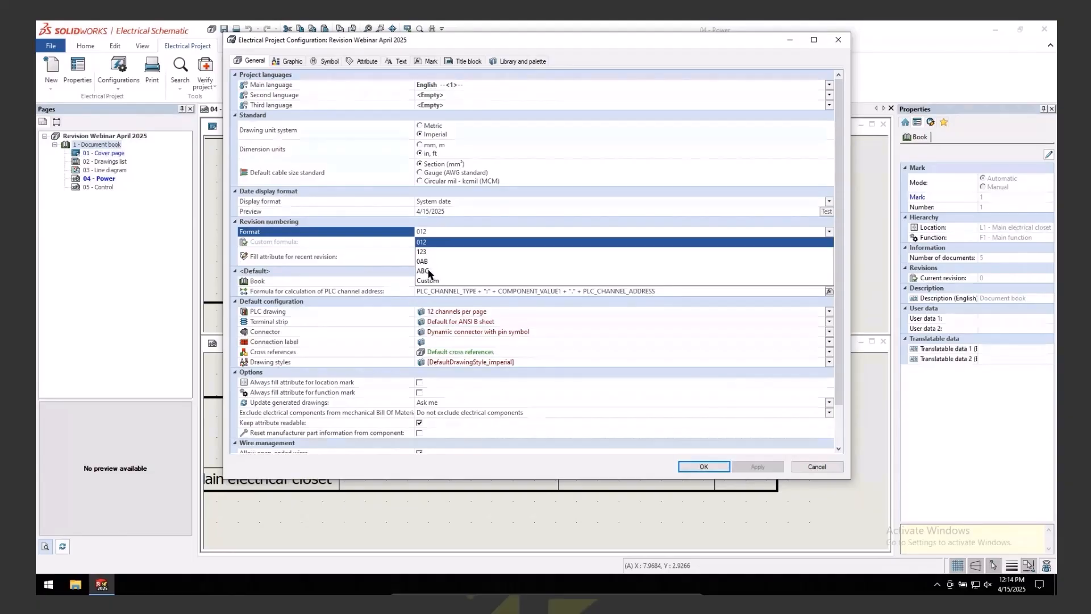
{"action": "left_click", "coordinate": [427, 271]}
{"action": "left_click", "coordinate": [438, 234]}
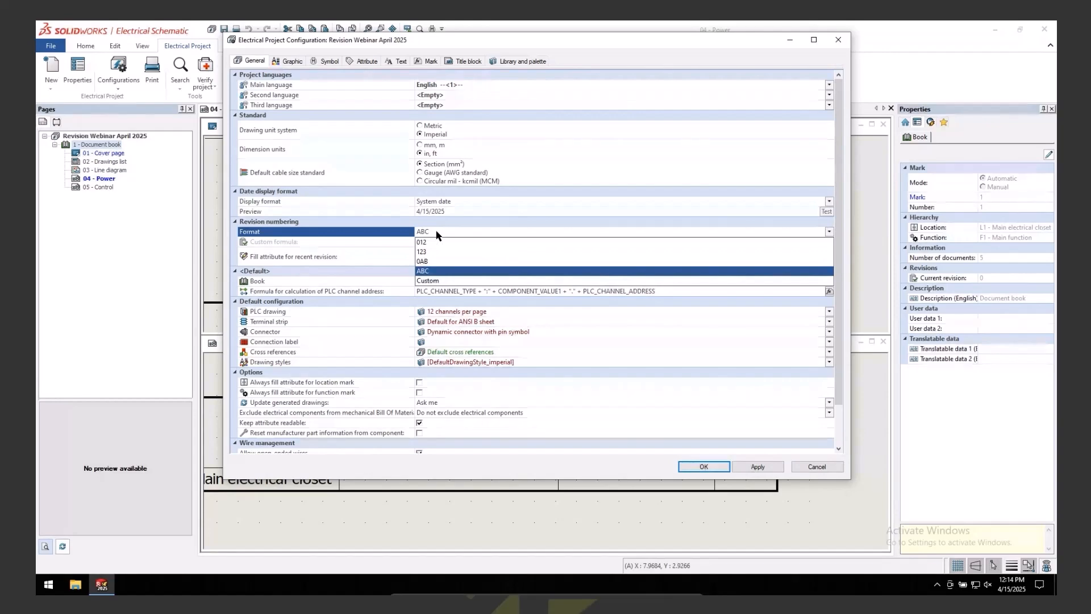
{"action": "left_click", "coordinate": [437, 233]}
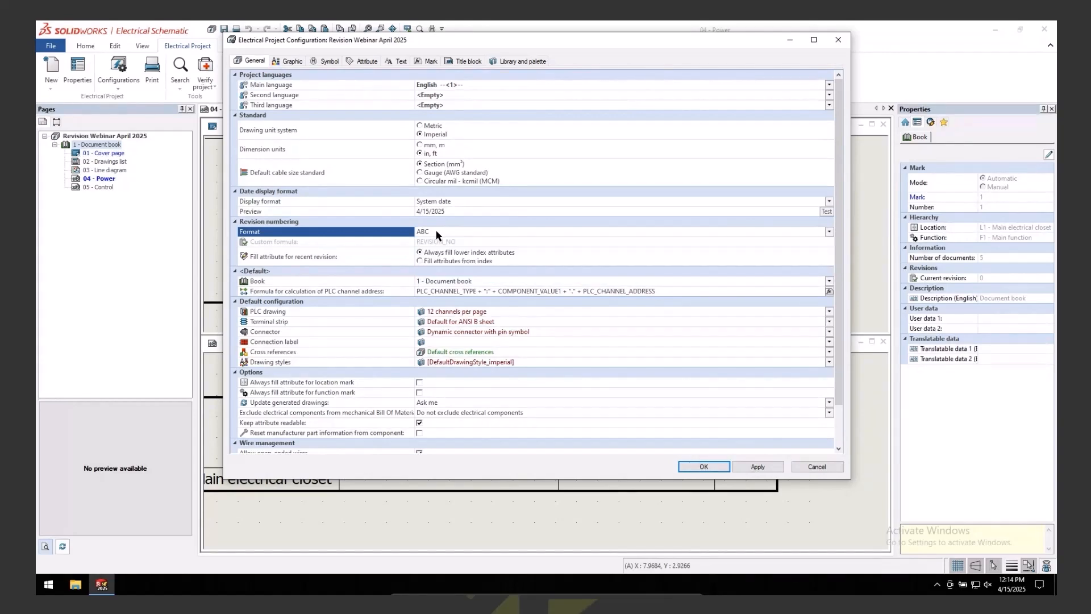
{"action": "left_click", "coordinate": [699, 467]}
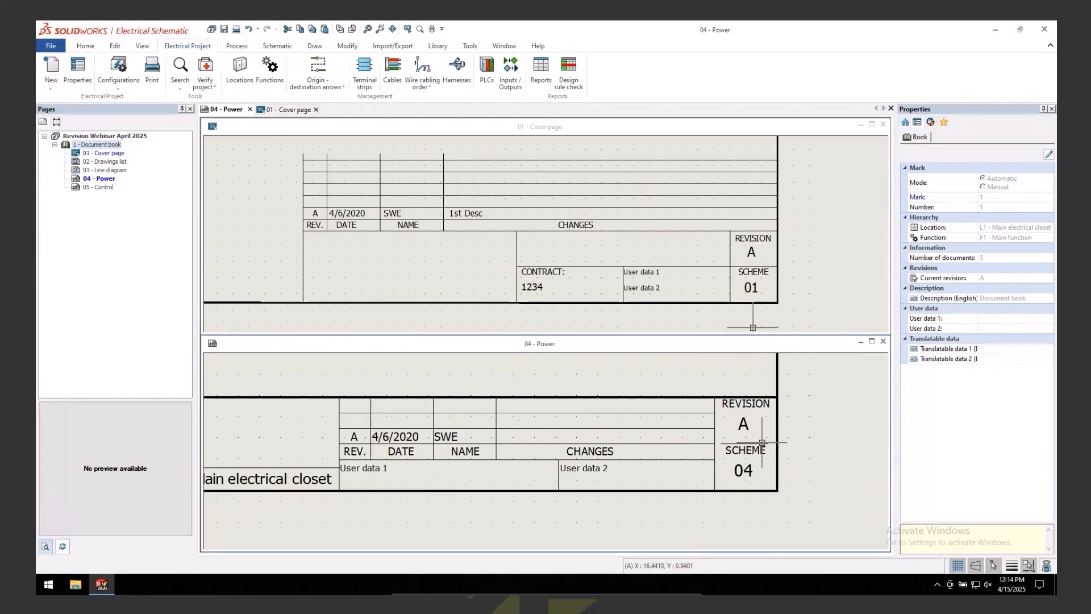
- Check who created, validated and verified revision A in the document book's revision management, and close it without changes
{"action": "left_click", "coordinate": [820, 430]}
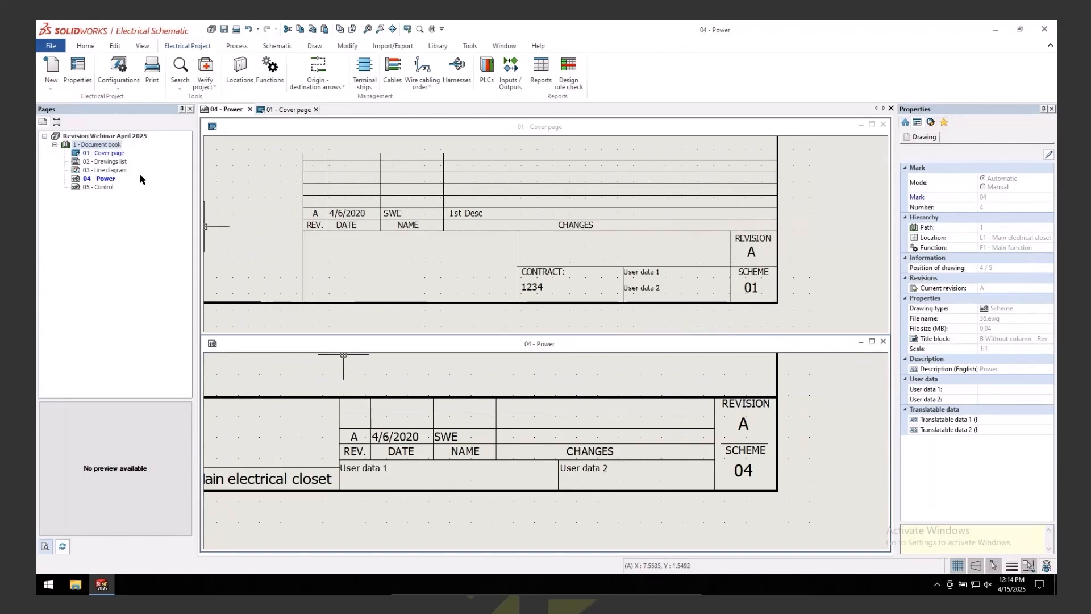
{"action": "left_click", "coordinate": [104, 148]}
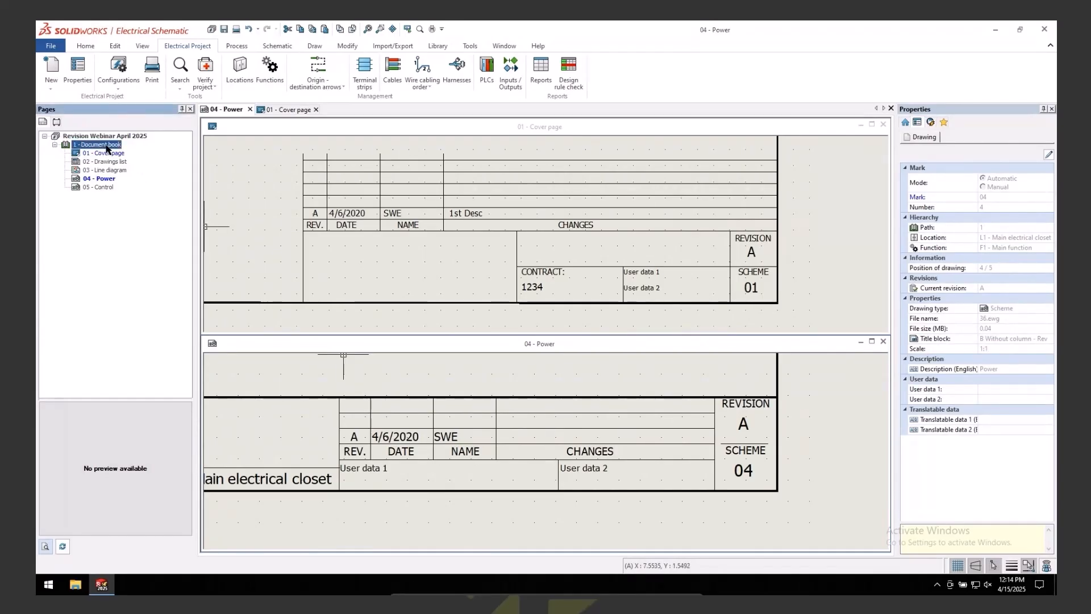
{"action": "right_click", "coordinate": [106, 148]}
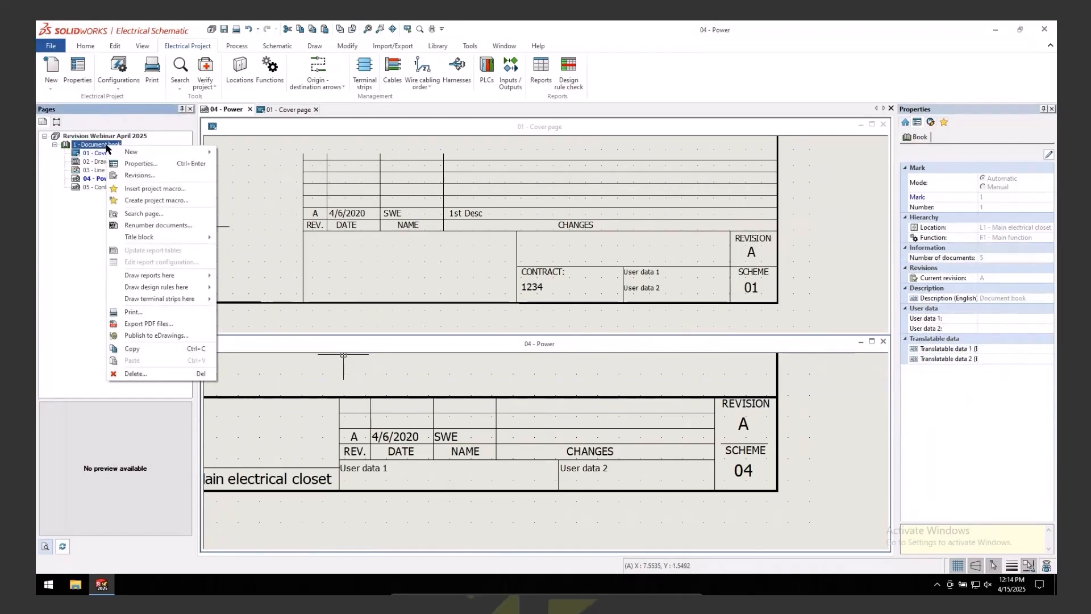
{"action": "left_click", "coordinate": [139, 175]}
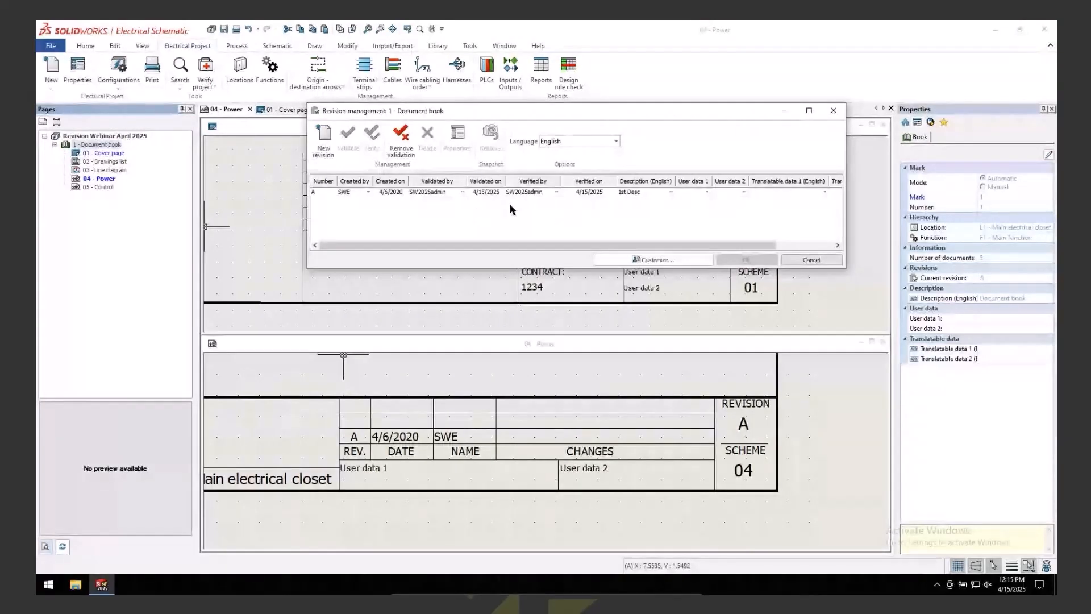
{"action": "left_click", "coordinate": [812, 260]}
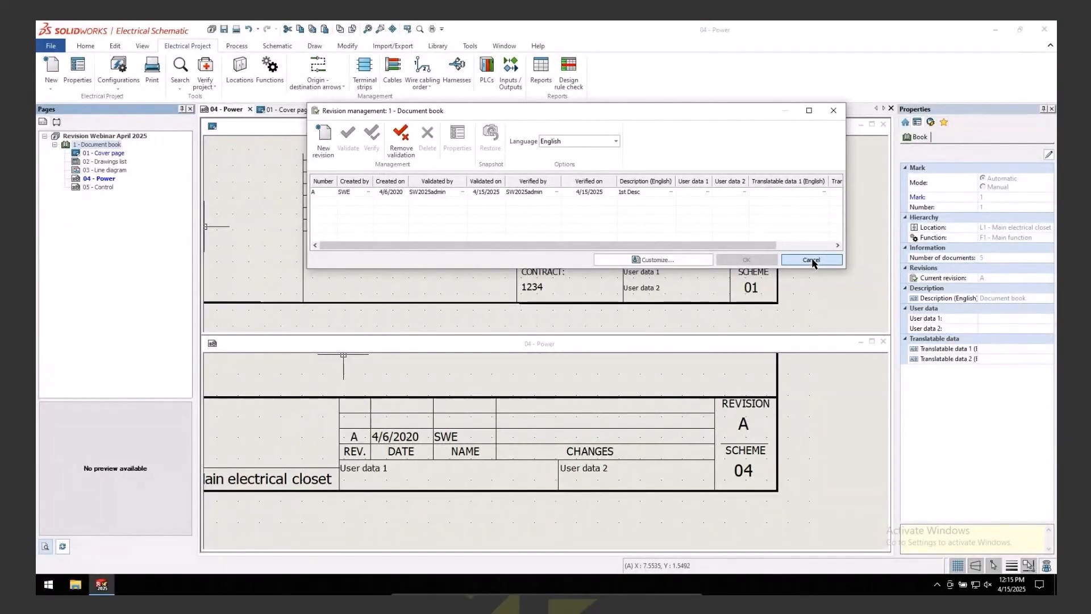
- Close the Revision Webinar April 2025 electrical project
{"action": "left_click", "coordinate": [126, 138]}
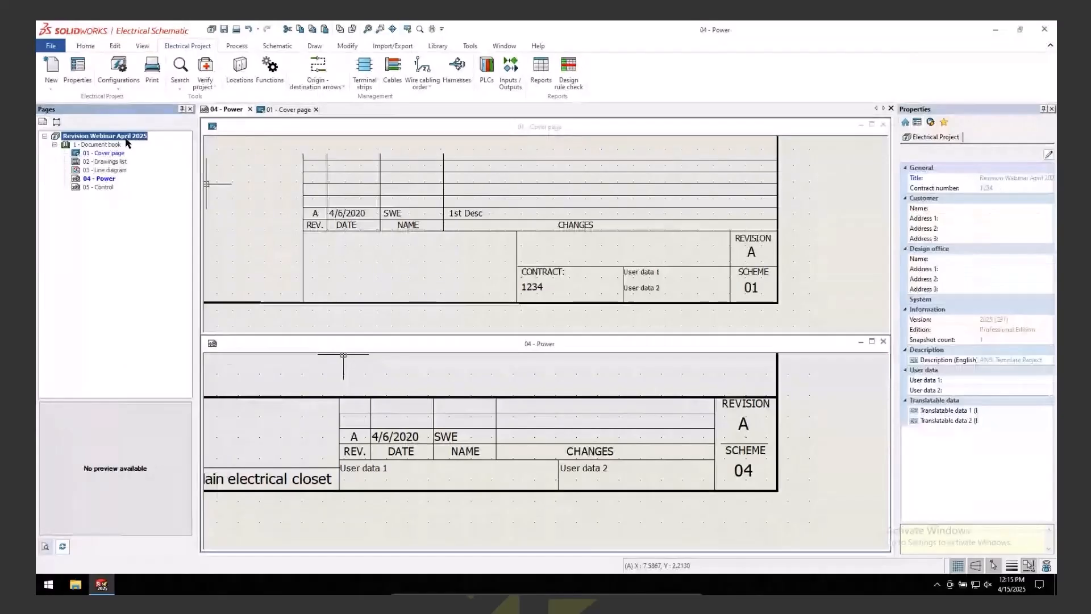
{"action": "right_click", "coordinate": [126, 138]}
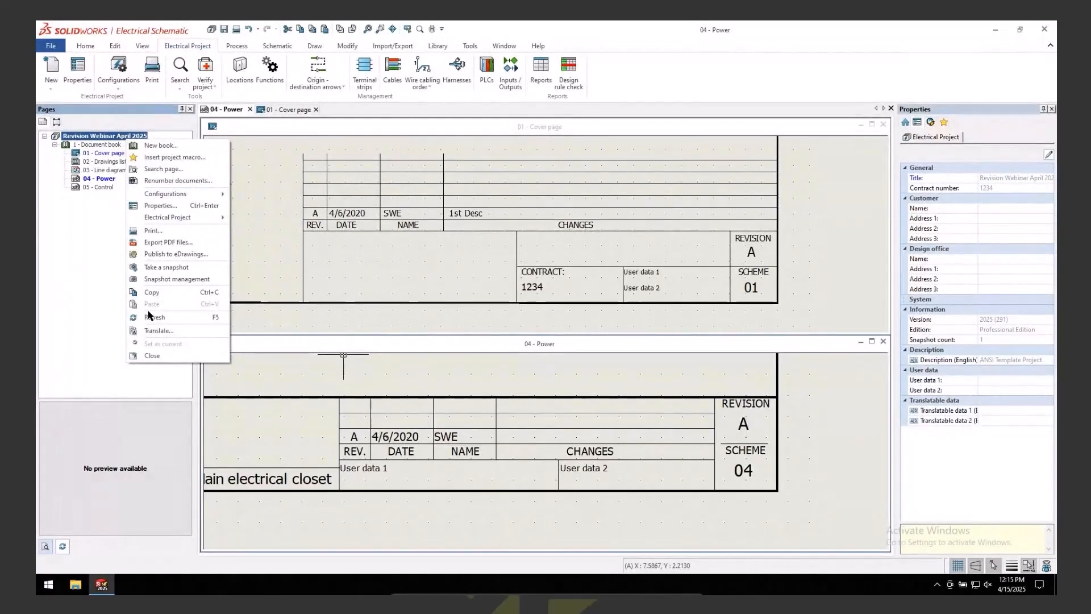
{"action": "left_click", "coordinate": [152, 356]}
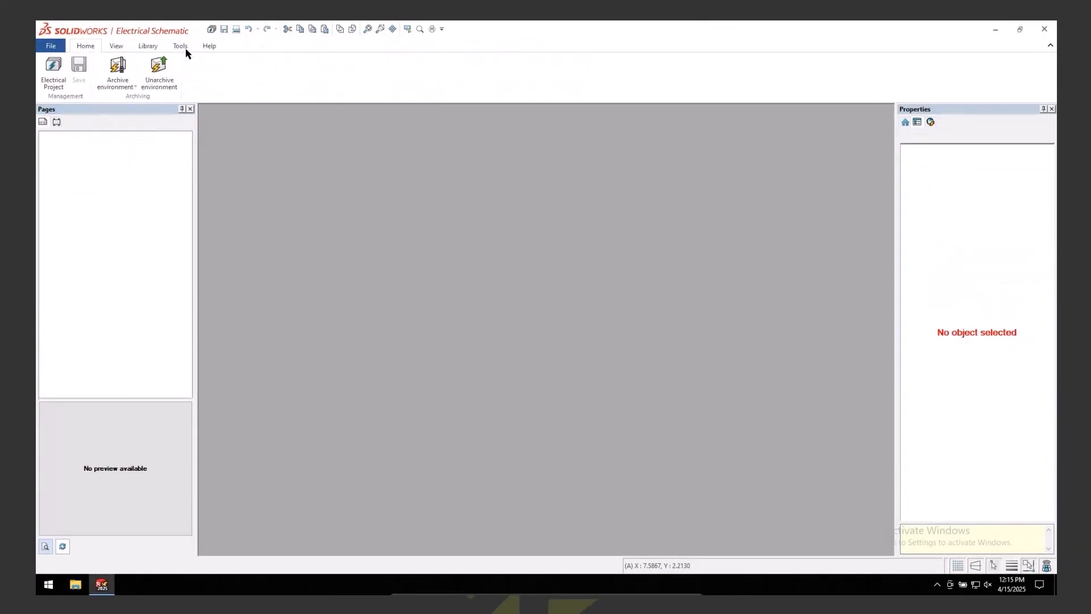
- Switch the application's user name from the Windows identifier to a custom one, enter the user's name and initials, and accept the settings
{"action": "left_click", "coordinate": [183, 48]}
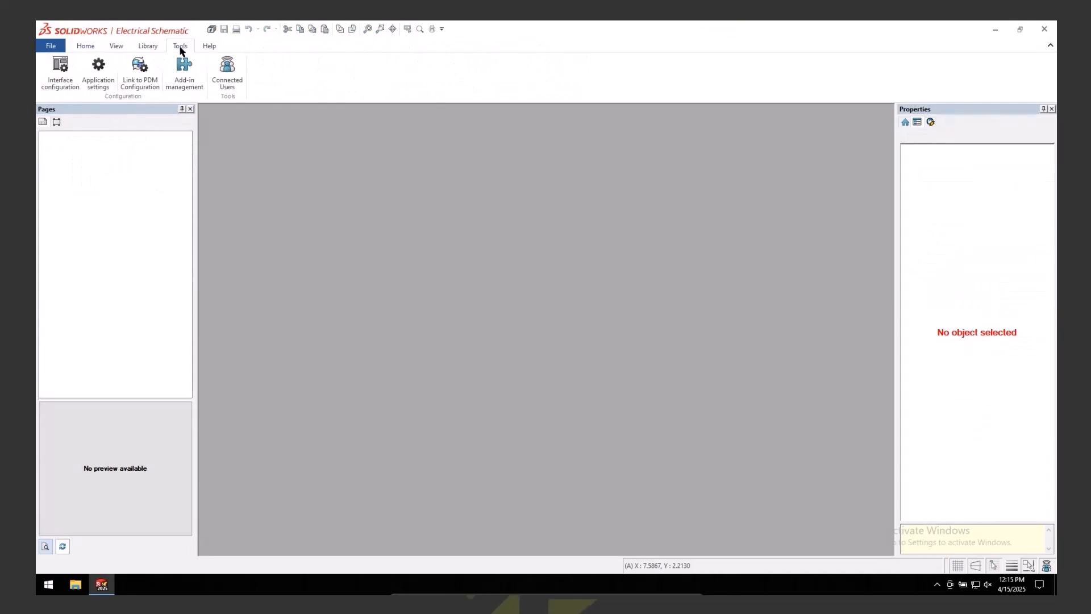
{"action": "left_click", "coordinate": [97, 85]}
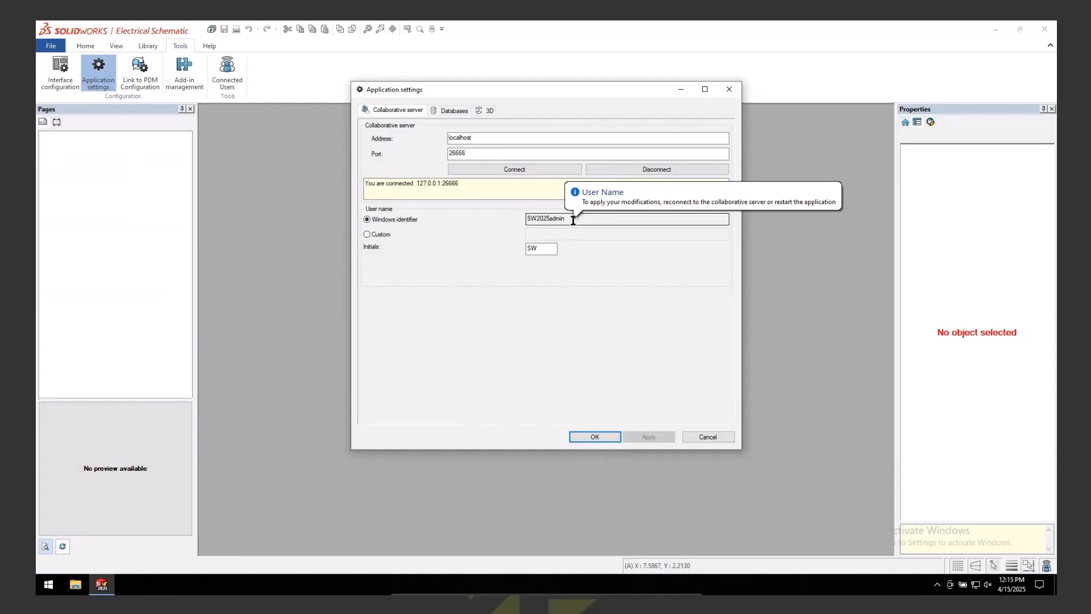
{"action": "left_click", "coordinate": [379, 236]}
{"action": "left_click", "coordinate": [556, 238]}
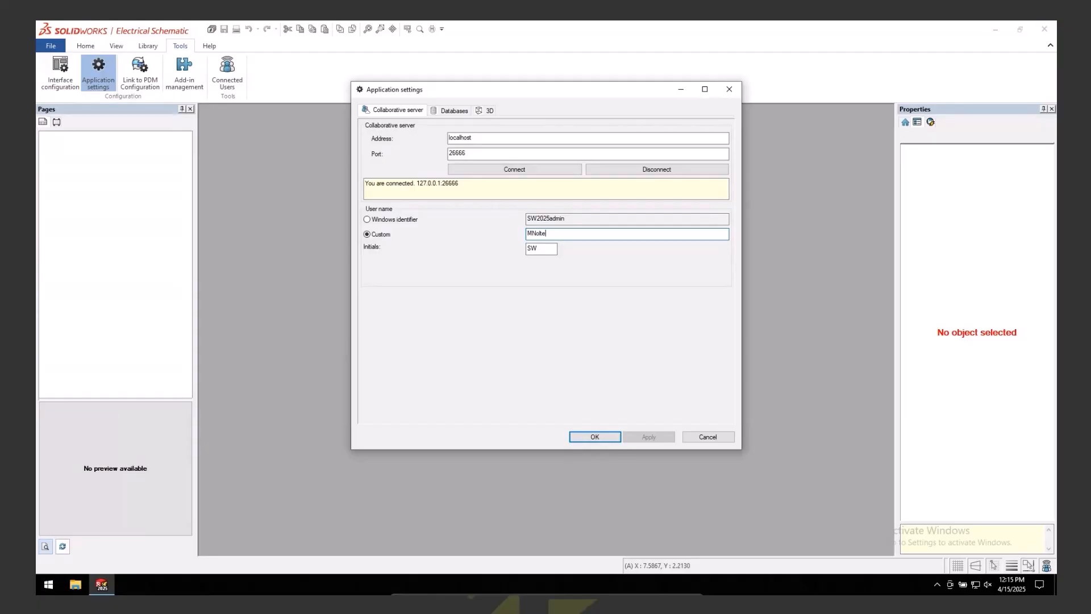
{"action": "left_click_drag", "start_coordinate": [541, 249], "coordinate": [523, 249]}
{"action": "type", "text": "MN"}
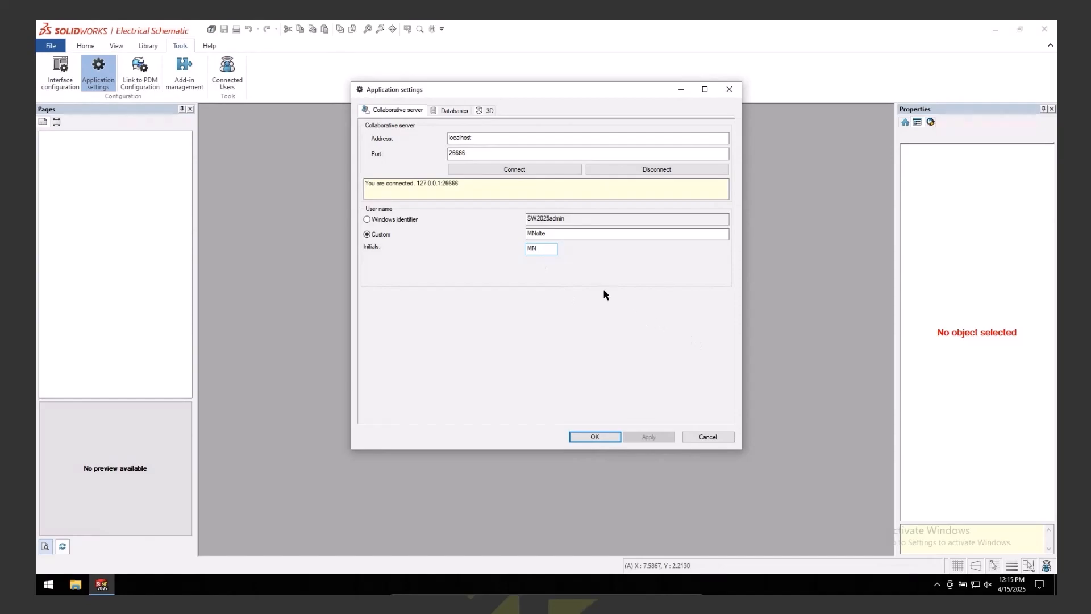
{"action": "left_click", "coordinate": [563, 233]}
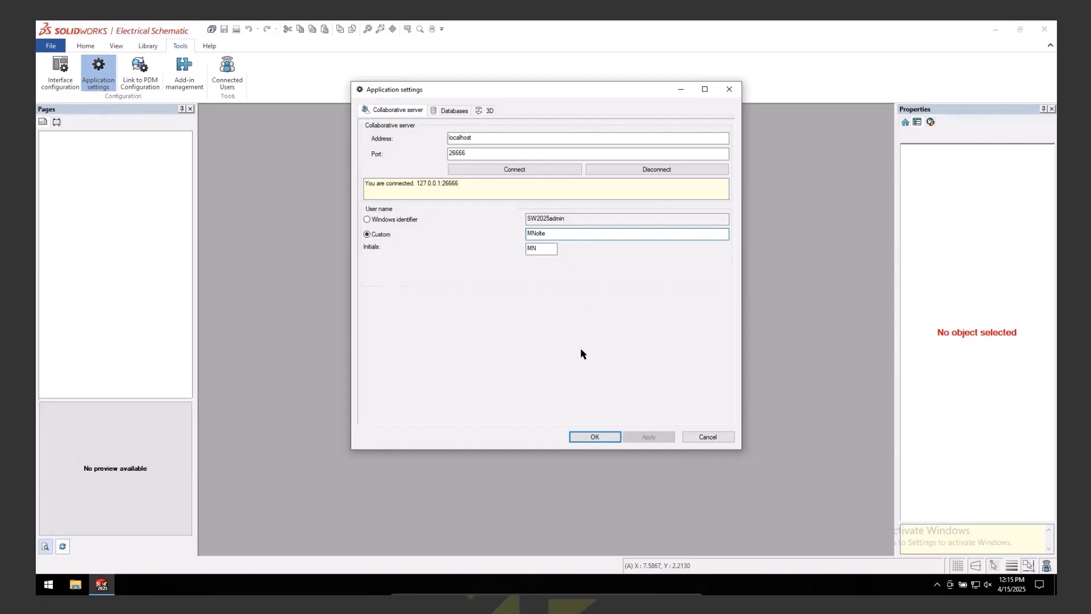
{"action": "left_click", "coordinate": [595, 438]}
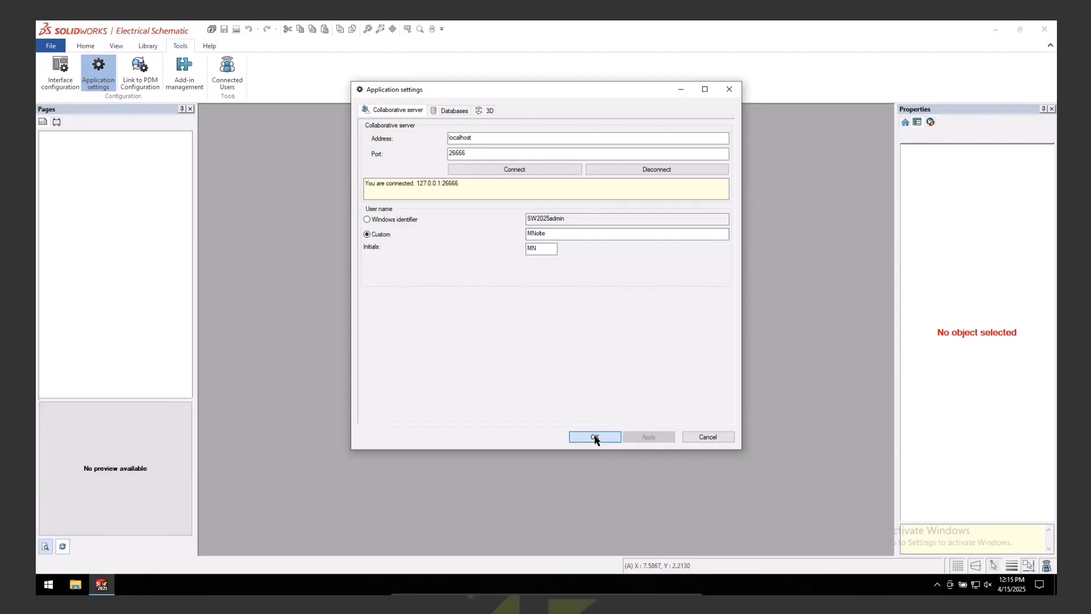
{"action": "left_click", "coordinate": [595, 437]}
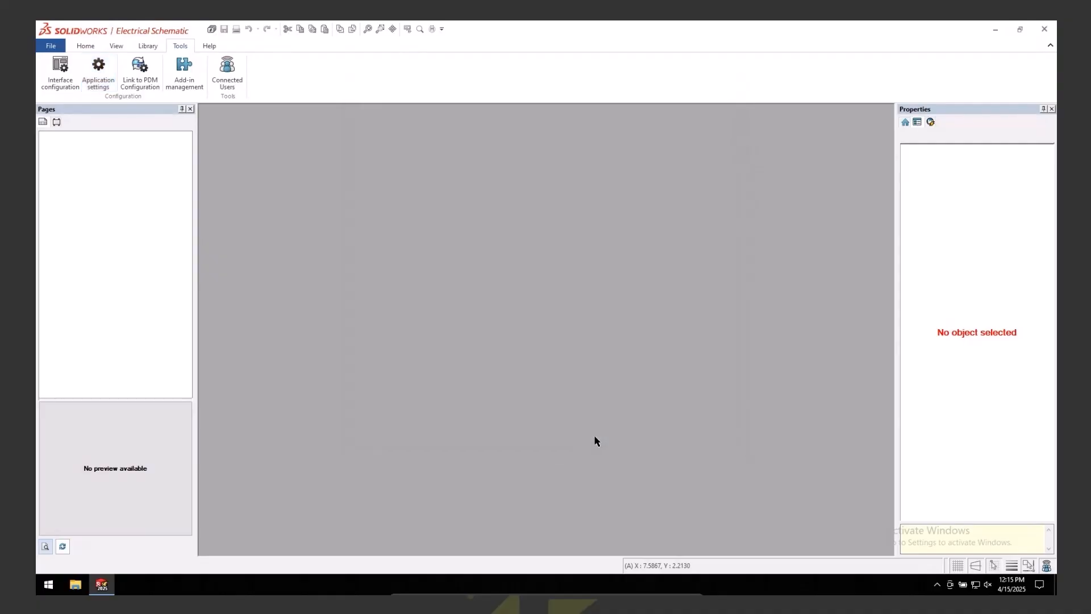
- Reopen the Revision Webinar April 2025 project from the electrical project manager
{"action": "left_click", "coordinate": [85, 45]}
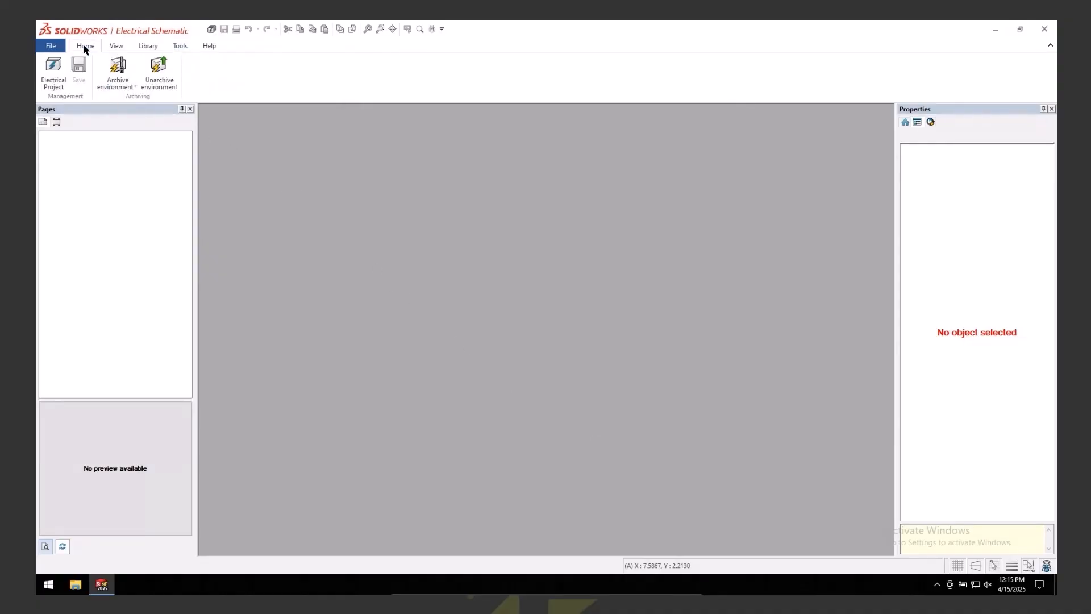
{"action": "left_click", "coordinate": [54, 71]}
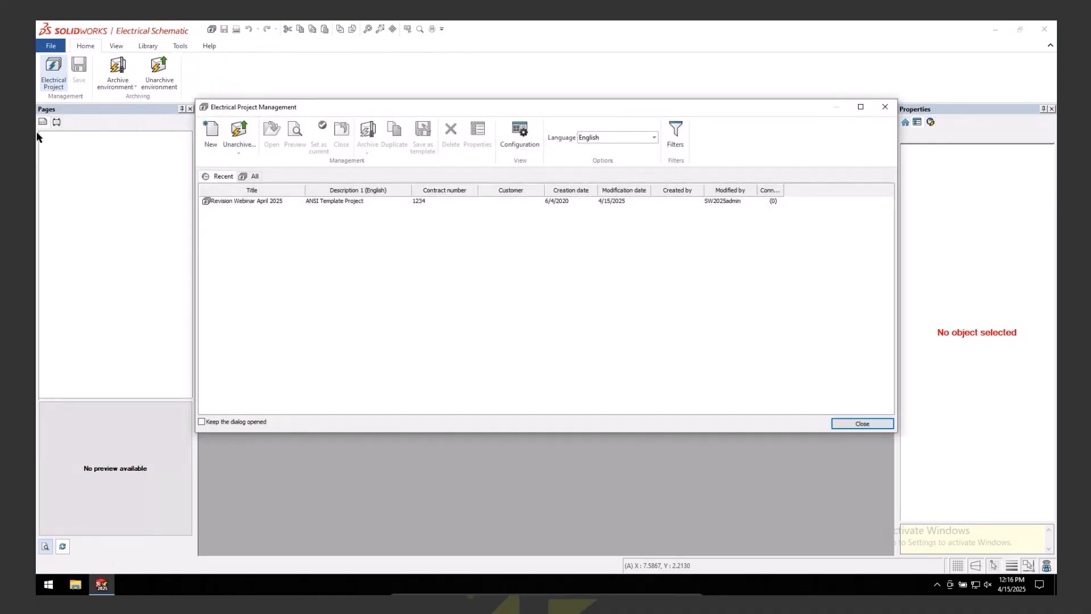
{"action": "left_click", "coordinate": [300, 201]}
{"action": "double_click", "coordinate": [299, 201]}
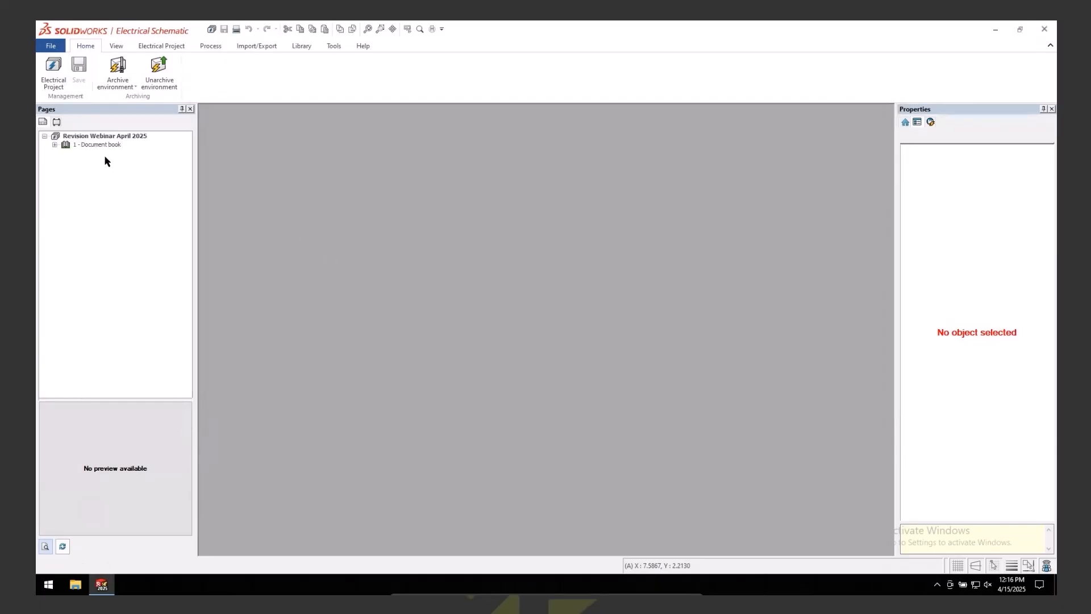
- Expand the document book and open the 04 - Power and 01 - Cover page drawings
{"action": "left_click", "coordinate": [100, 144]}
{"action": "double_click", "coordinate": [100, 145]}
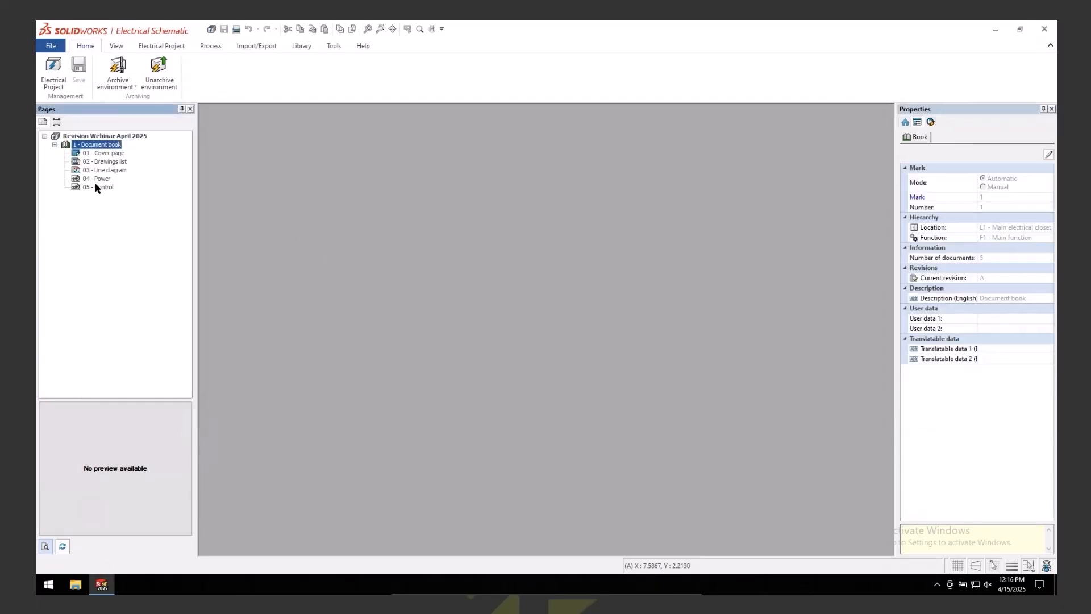
{"action": "left_click", "coordinate": [95, 179]}
{"action": "double_click", "coordinate": [95, 178]}
{"action": "double_click", "coordinate": [105, 153]}
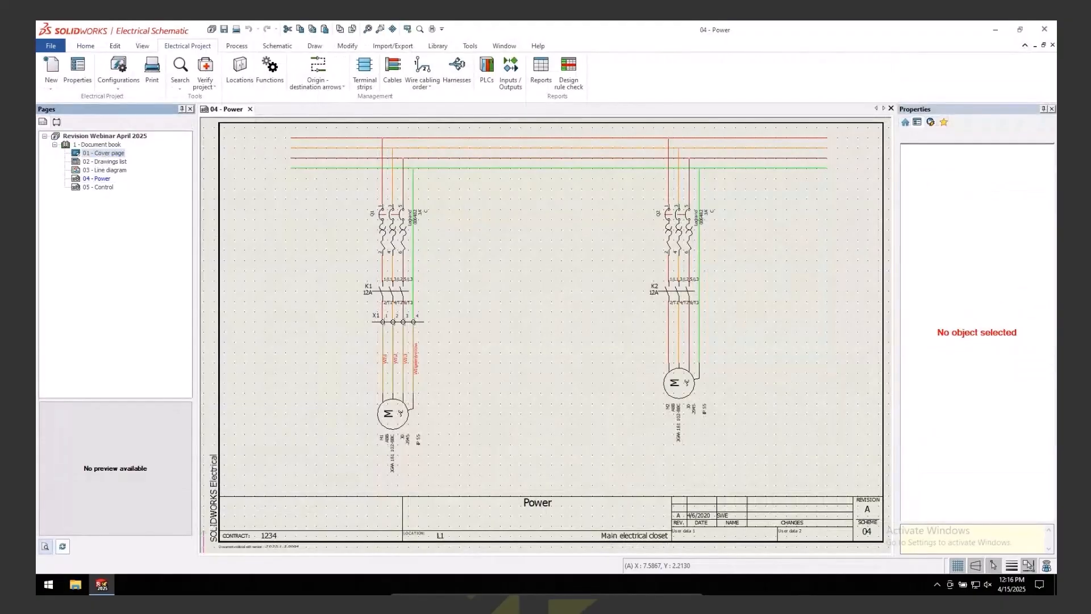
- Tile the two open drawings horizontally and enlarge the title block with its revision table in each
{"action": "left_click", "coordinate": [459, 45]}
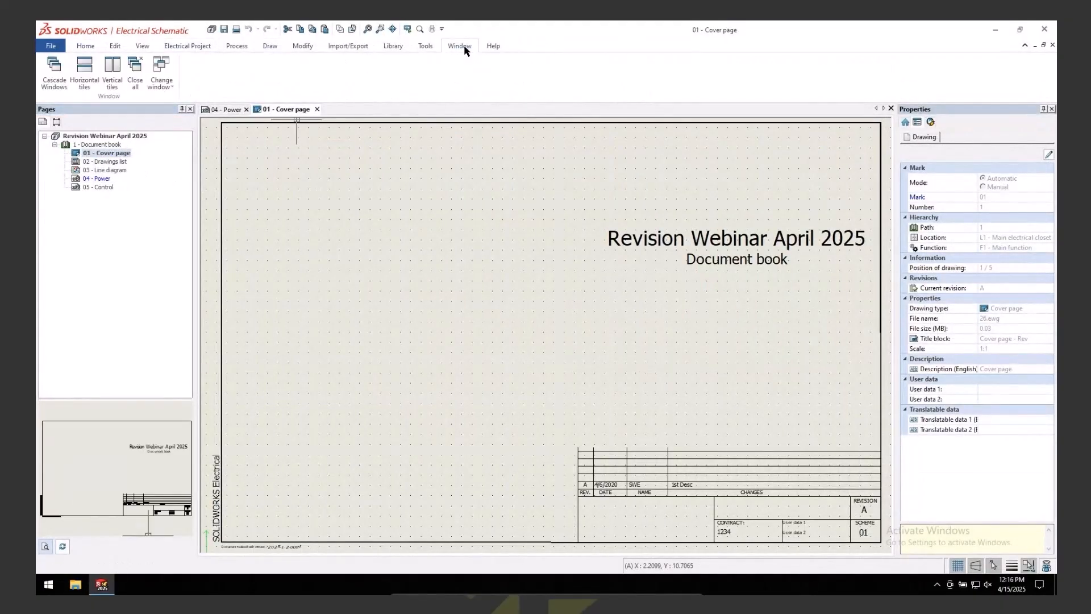
{"action": "left_click", "coordinate": [85, 67]}
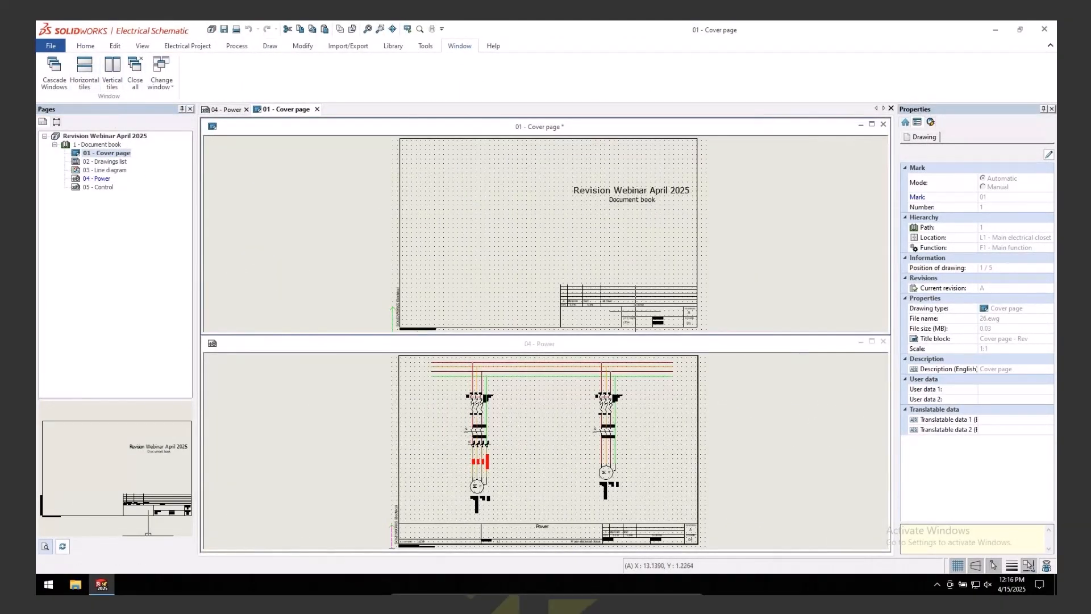
{"action": "scroll", "coordinate": [650, 314], "scroll_direction": "up", "scroll_amount": 2}
{"action": "scroll", "coordinate": [650, 313], "scroll_direction": "up", "scroll_amount": 4}
{"action": "middle_click_drag", "start_coordinate": [632, 322], "coordinate": [591, 266]}
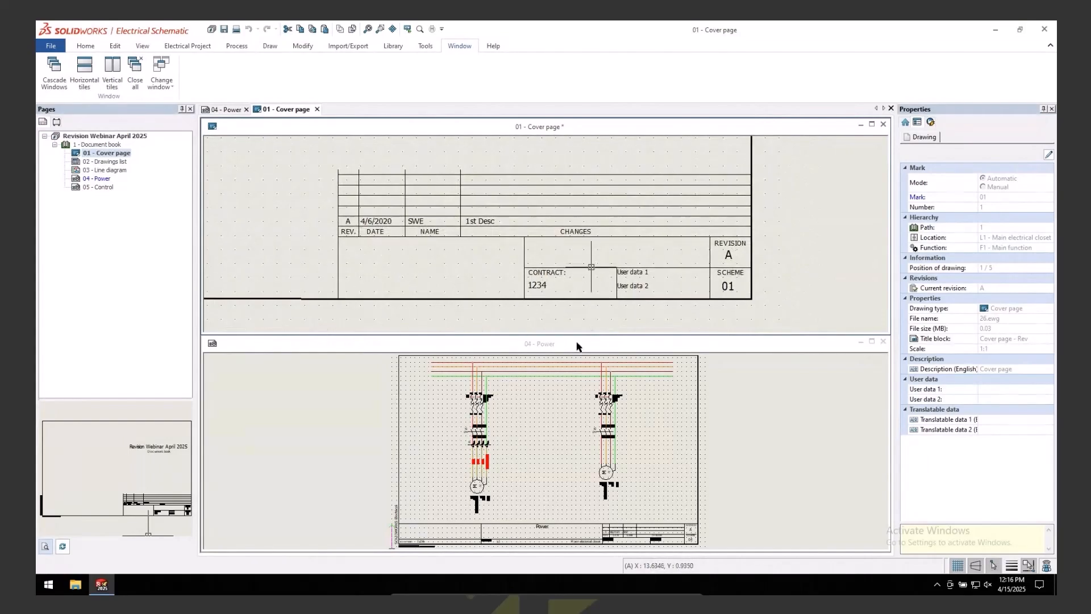
{"action": "scroll", "coordinate": [597, 455], "scroll_direction": "up", "scroll_amount": 3}
{"action": "scroll", "coordinate": [604, 467], "scroll_direction": "up", "scroll_amount": 3}
{"action": "middle_click_drag", "start_coordinate": [651, 510], "coordinate": [517, 351]}
{"action": "middle_click_drag", "start_coordinate": [633, 486], "coordinate": [584, 418]}
{"action": "scroll", "coordinate": [584, 418], "scroll_direction": "up", "scroll_amount": 5}
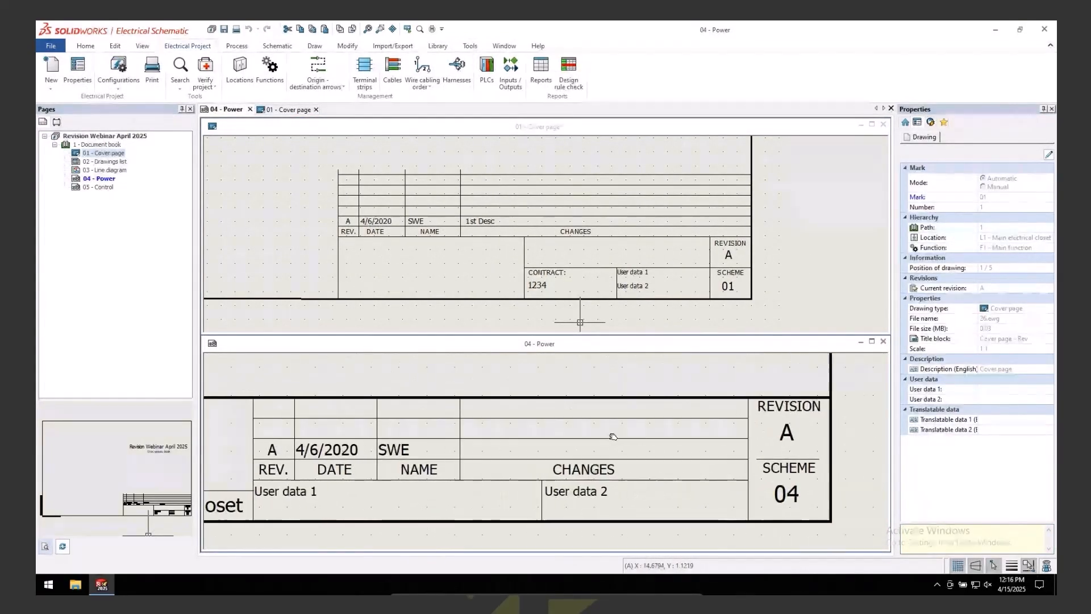
{"action": "scroll", "coordinate": [597, 258], "scroll_direction": "up", "scroll_amount": 2}
{"action": "middle_click_drag", "start_coordinate": [594, 258], "coordinate": [598, 266]}
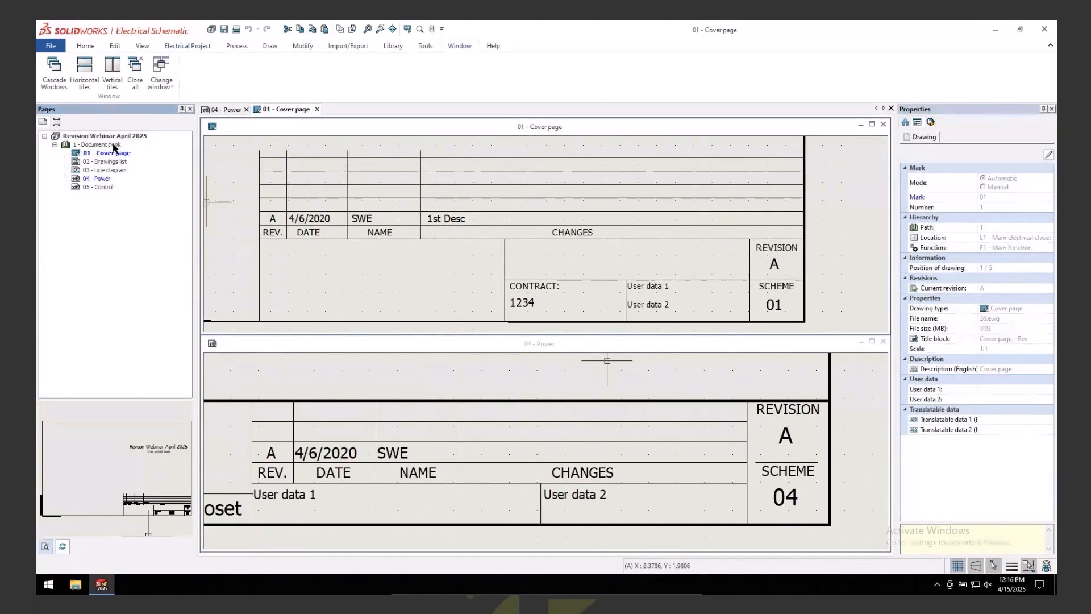
- Create a new revision for the document book and widen the Created on column of the revision list
{"action": "right_click", "coordinate": [105, 146]}
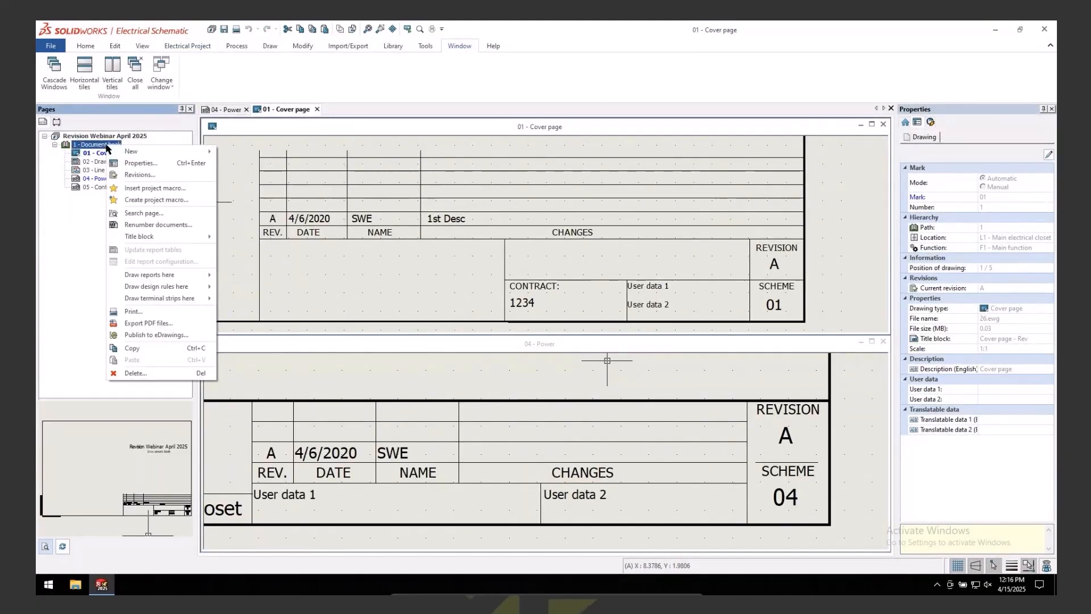
{"action": "left_click", "coordinate": [167, 176]}
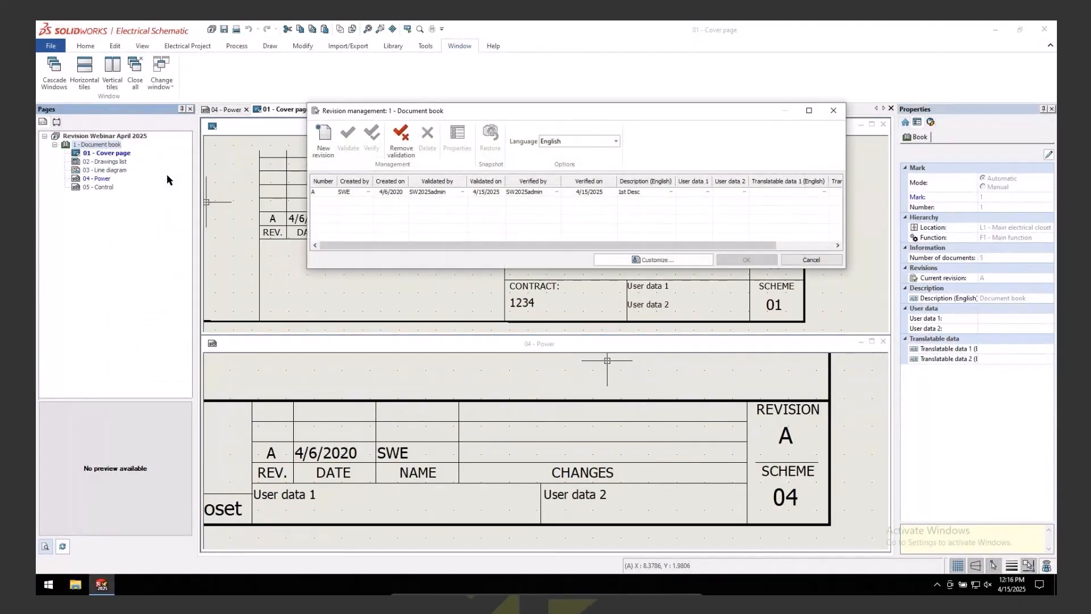
{"action": "left_click", "coordinate": [325, 135]}
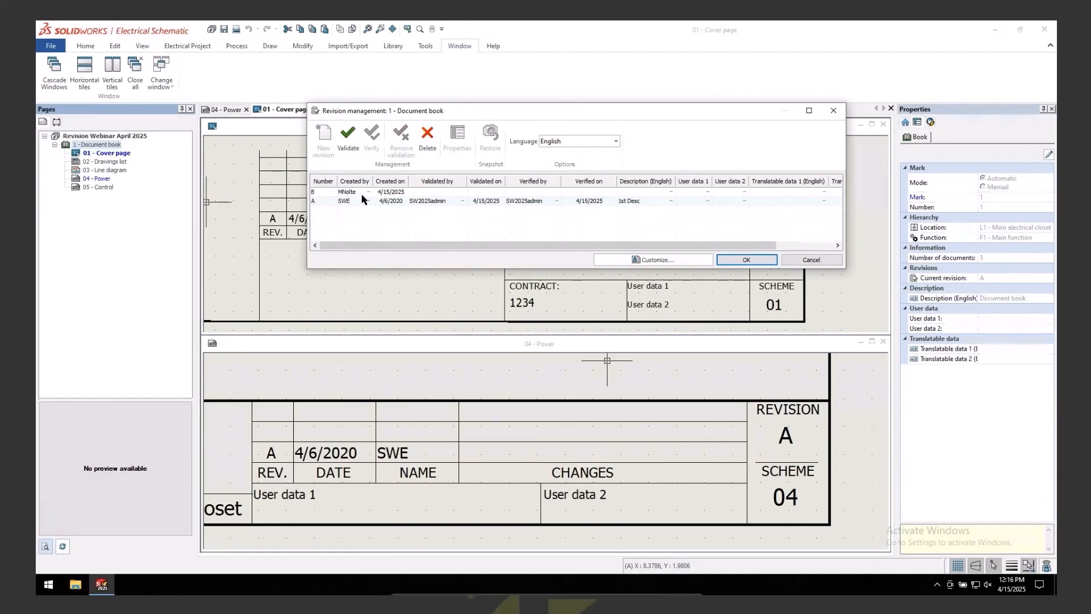
{"action": "left_click_drag", "start_coordinate": [409, 185], "coordinate": [420, 186]}
- Set the English description of revision B to "2nd Desc (B)" and save the revision changes
{"action": "double_click", "coordinate": [664, 192]}
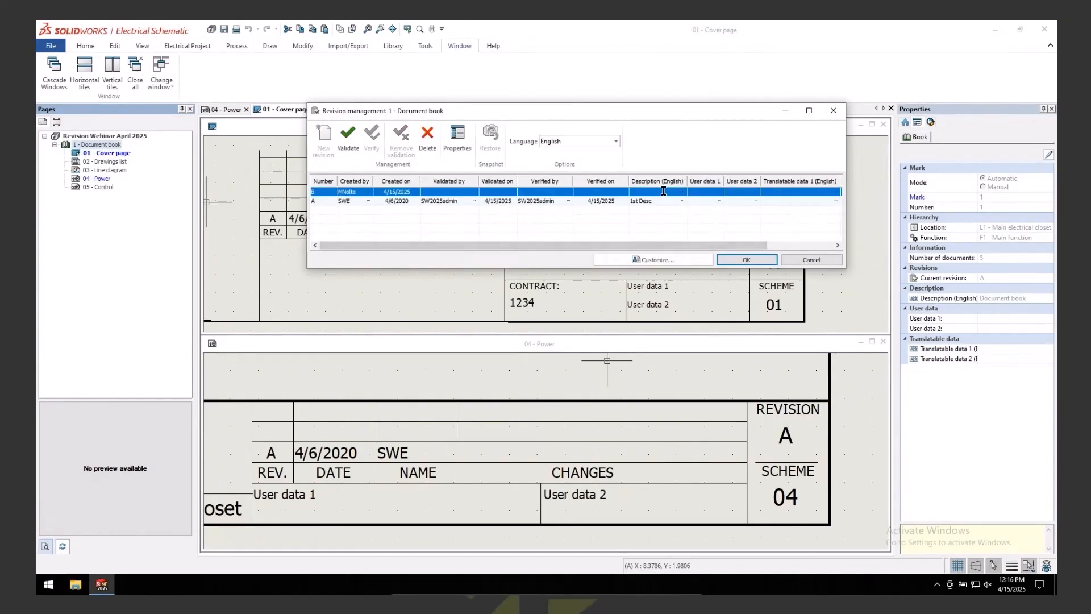
{"action": "type", "text": "2"}
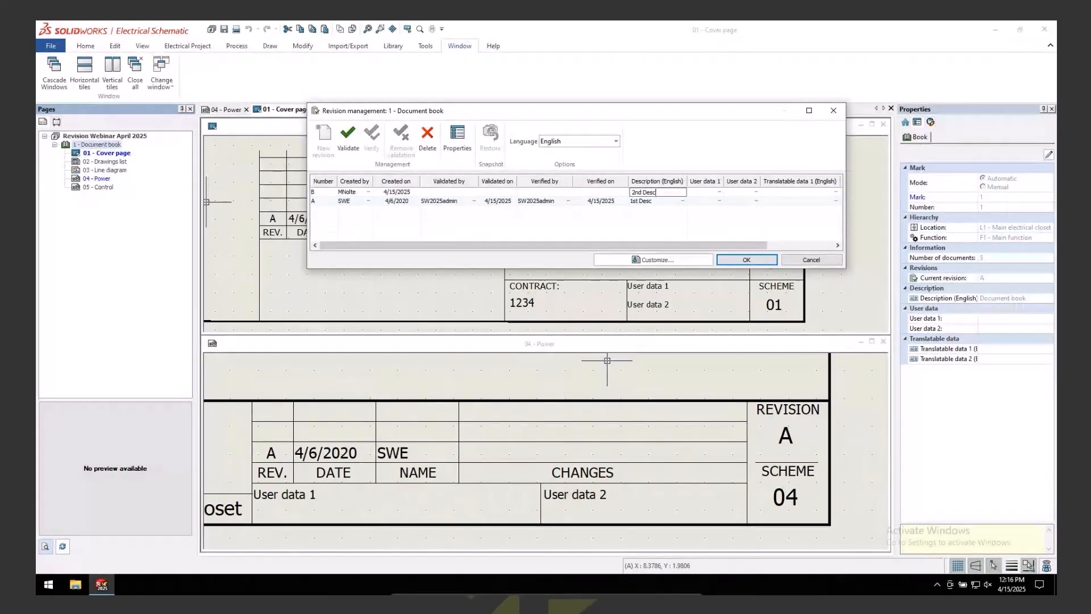
{"action": "type", "text": "nd Desc"}
{"action": "type", "text": " (B)"}
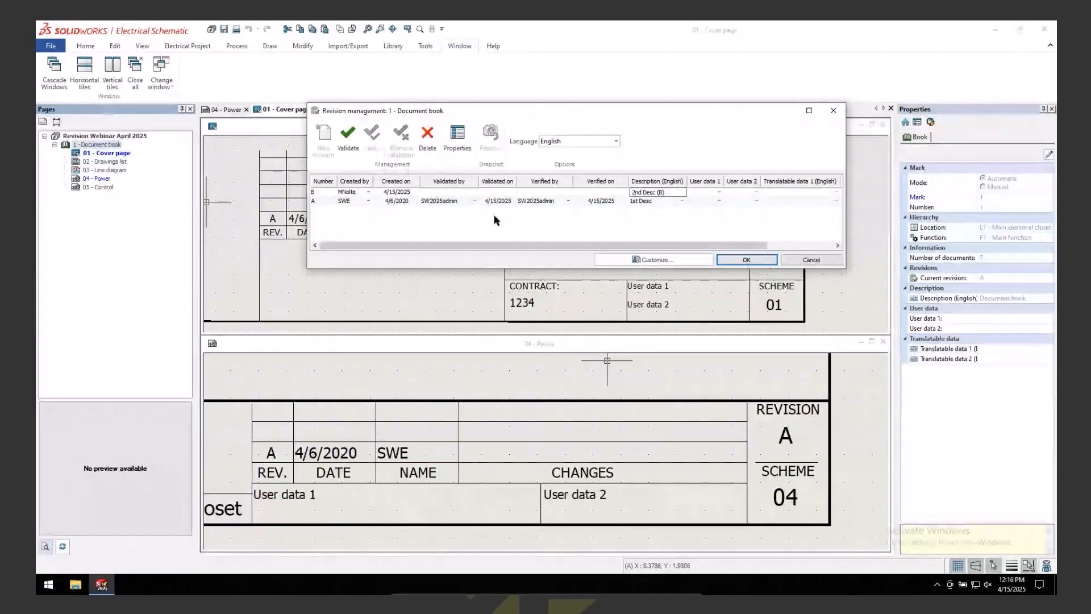
{"action": "left_click", "coordinate": [462, 226]}
{"action": "left_click", "coordinate": [401, 223]}
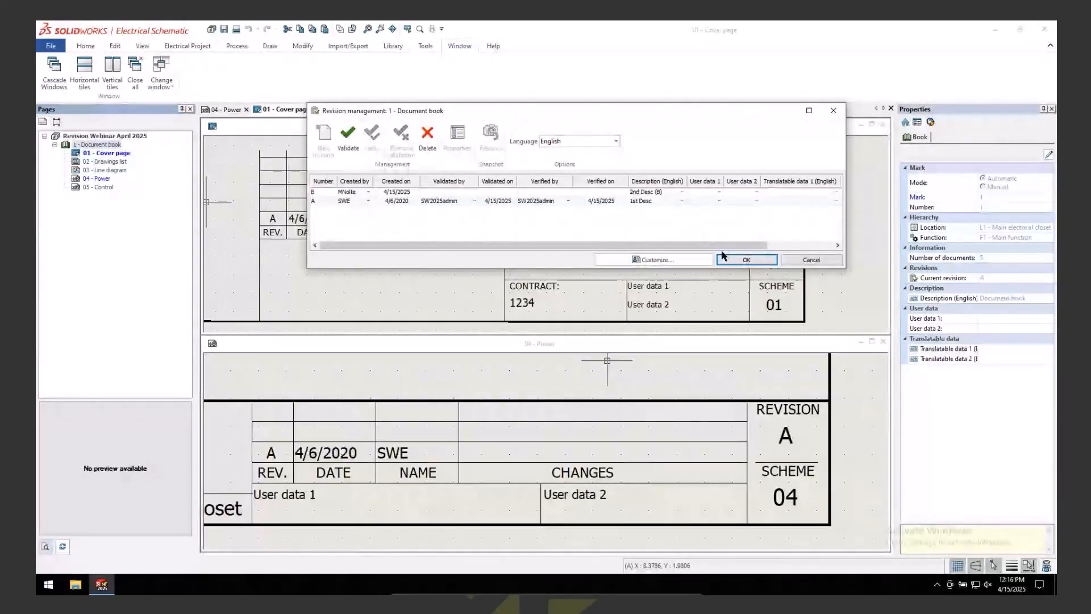
{"action": "left_click", "coordinate": [745, 260]}
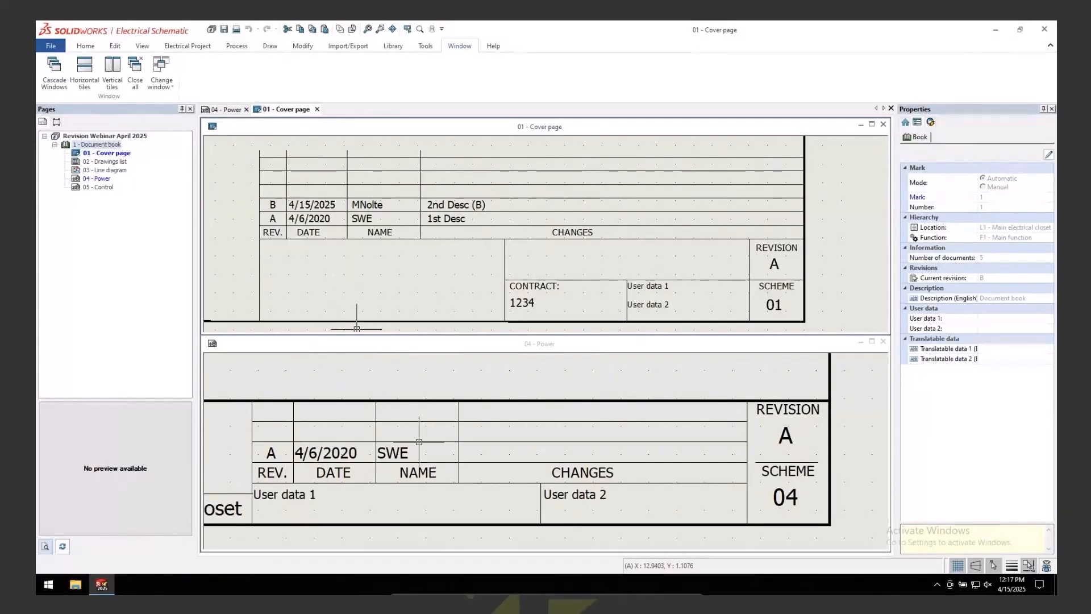
- Compare the revision tables and revision letters in the title blocks of the 04 - Power and 01 - Cover page drawings
{"action": "left_click", "coordinate": [448, 369]}
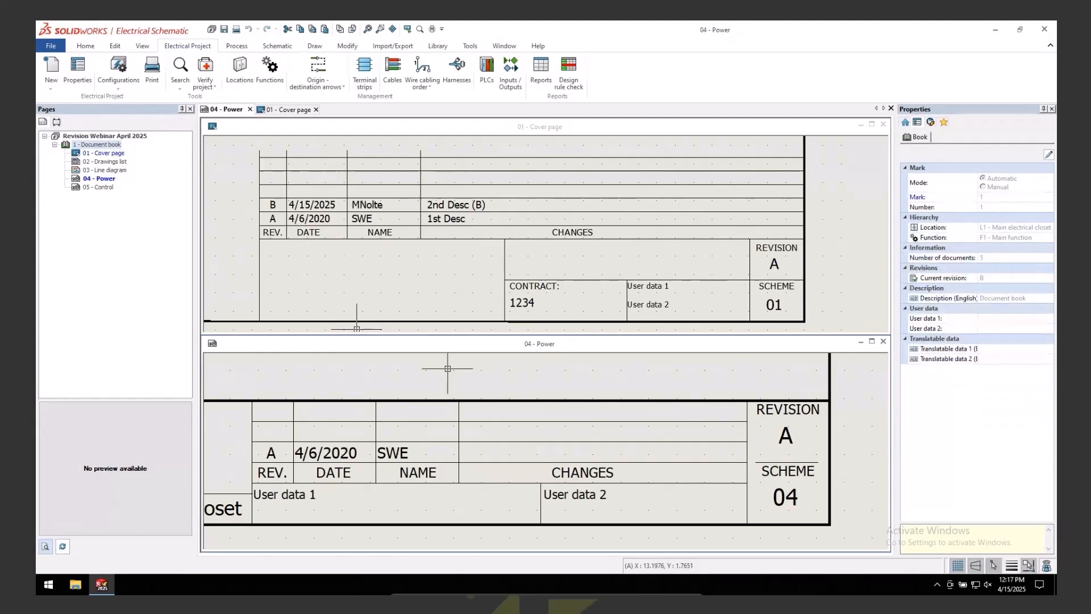
{"action": "left_click", "coordinate": [398, 279]}
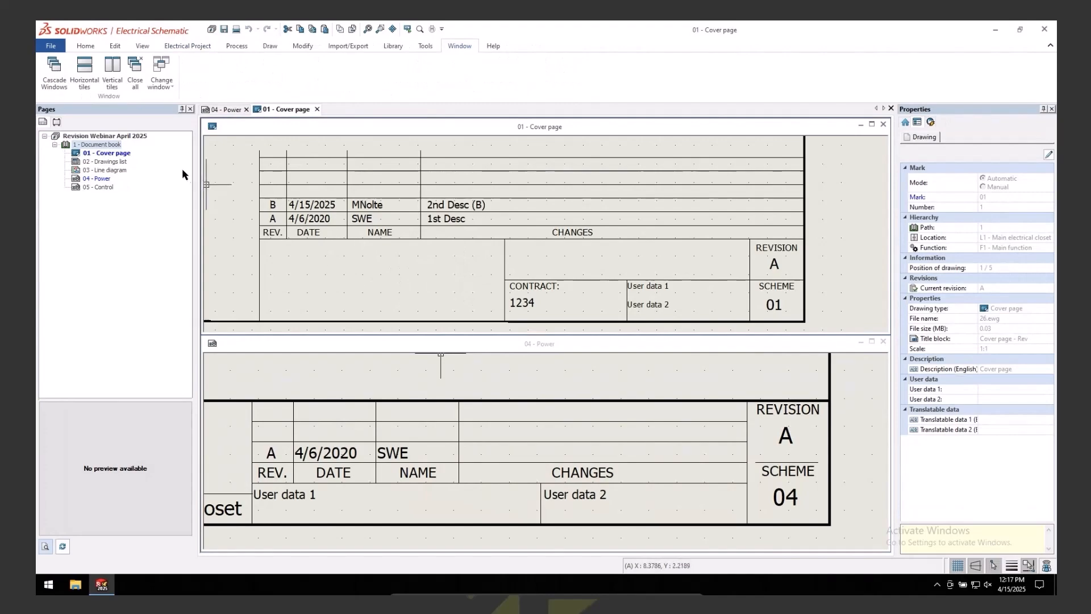
- Validate and verify revision B of the document book, updating the drawings and report tables drawn everywhere
{"action": "right_click", "coordinate": [113, 146]}
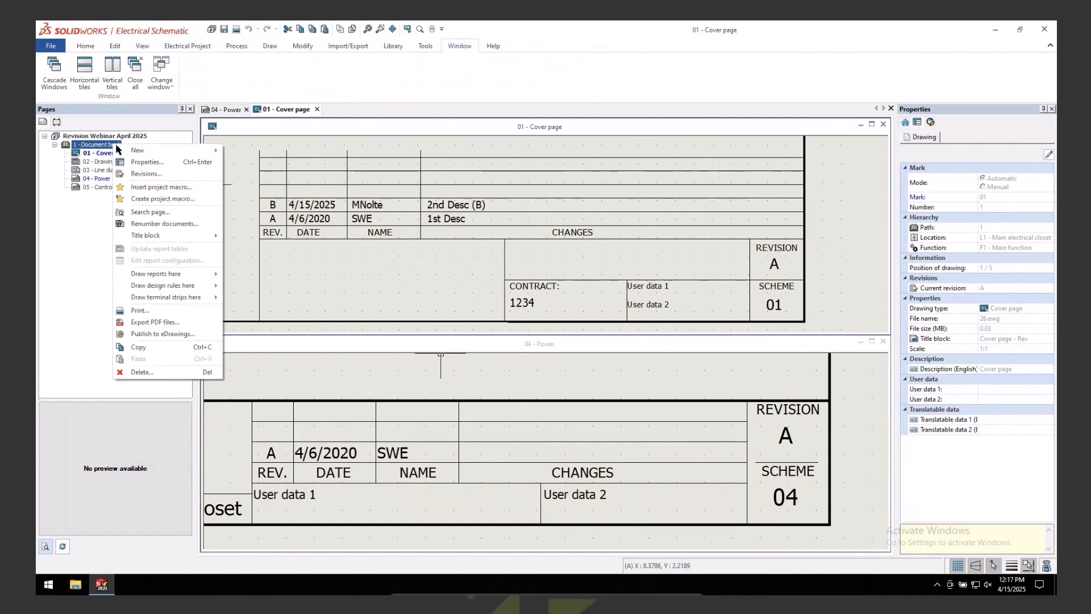
{"action": "left_click", "coordinate": [141, 172]}
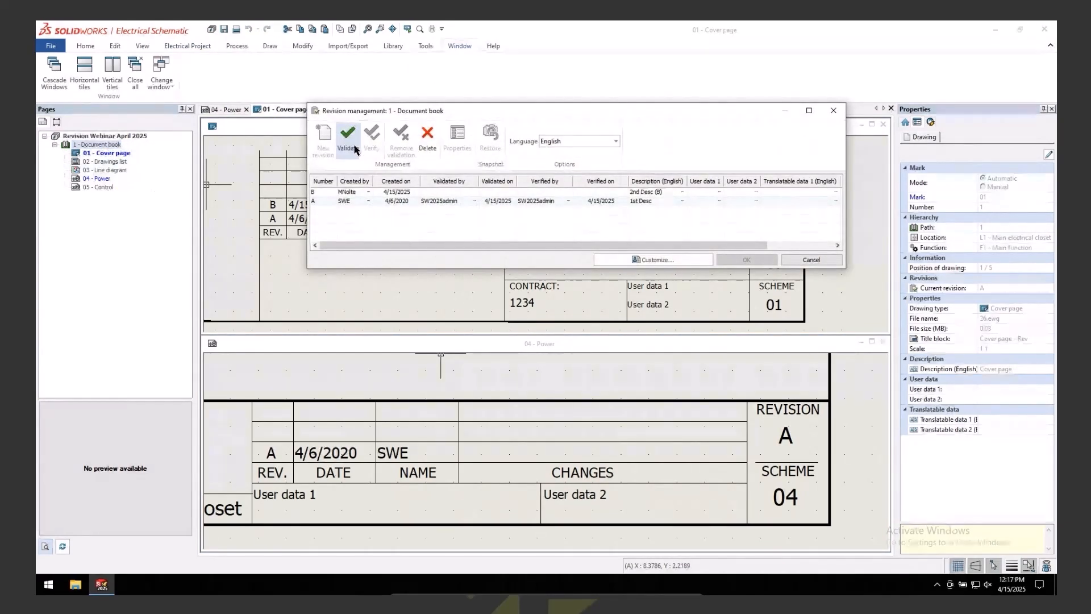
{"action": "left_click", "coordinate": [349, 142]}
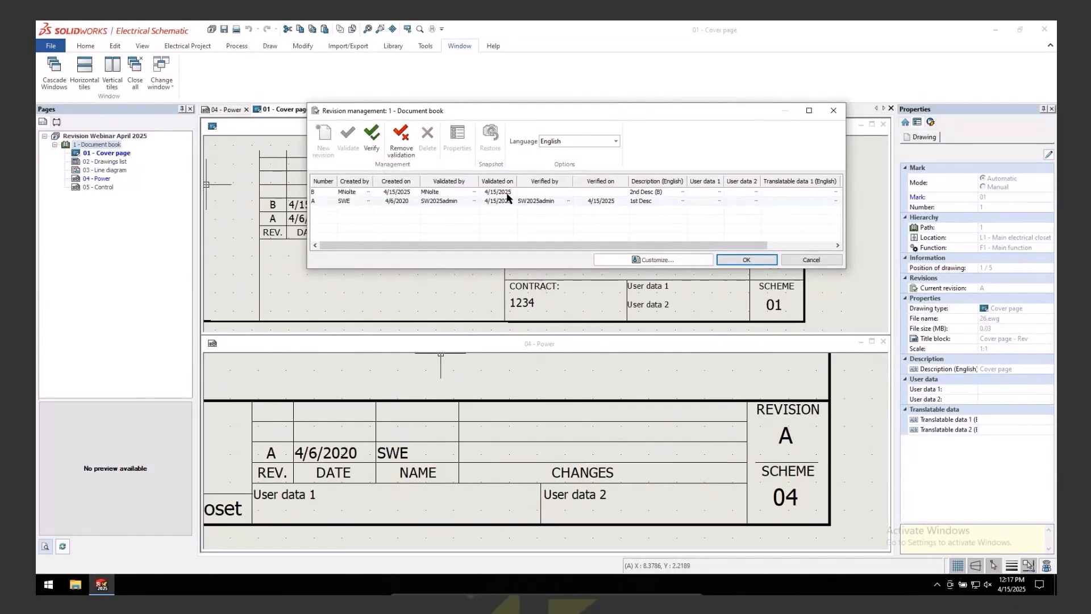
{"action": "left_click", "coordinate": [372, 137]}
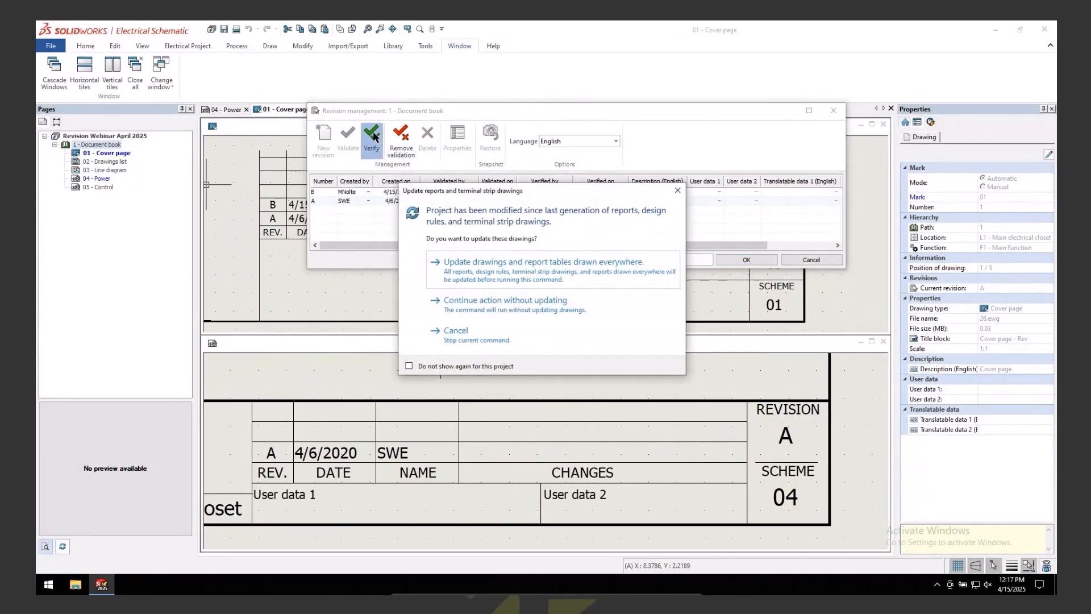
{"action": "left_click", "coordinate": [526, 267]}
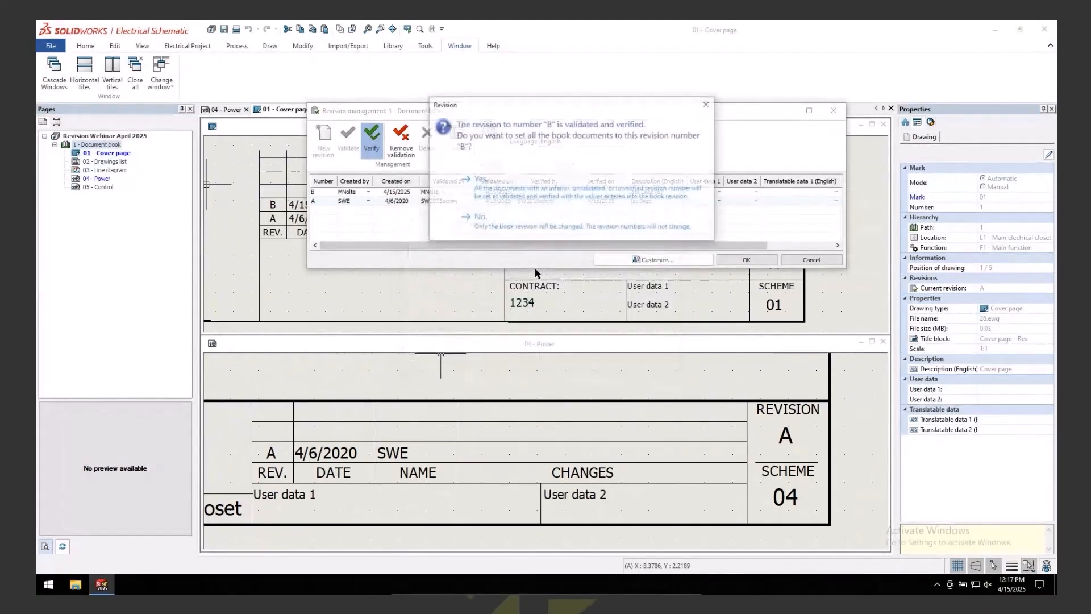
- Apply revision B to the book only and save it without printing, exporting or taking a snapshot
{"action": "left_click_drag", "start_coordinate": [560, 107], "coordinate": [665, 81]}
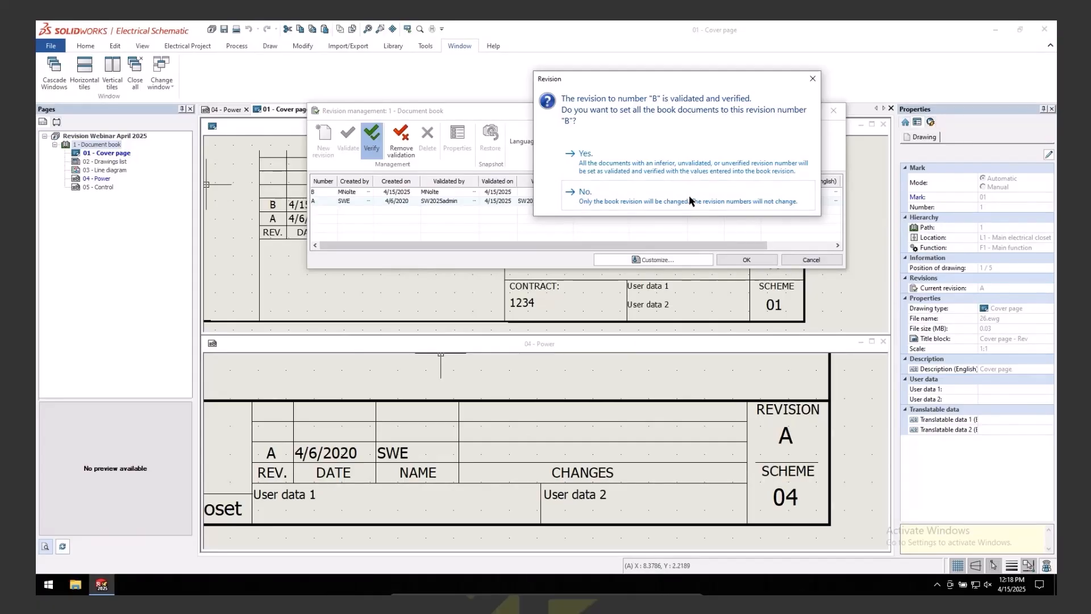
{"action": "left_click", "coordinate": [640, 197]}
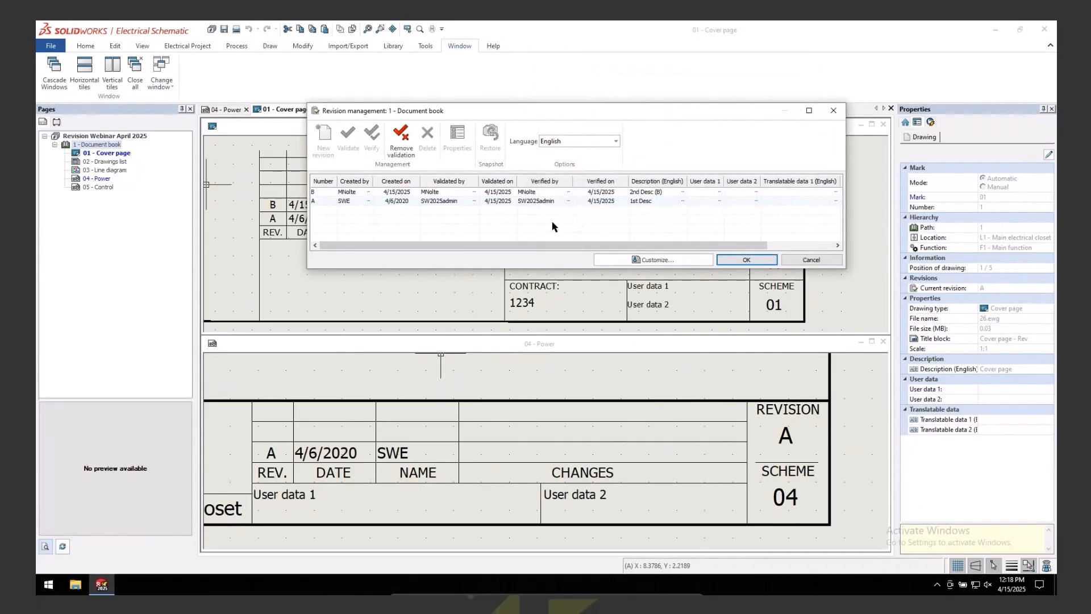
{"action": "left_click", "coordinate": [744, 261]}
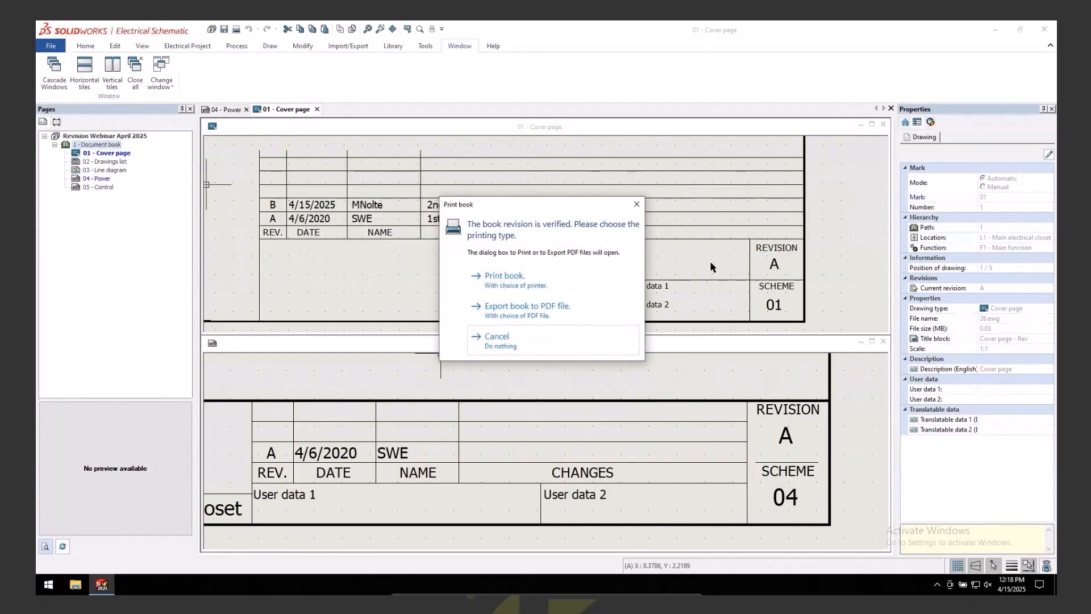
{"action": "left_click", "coordinate": [497, 339]}
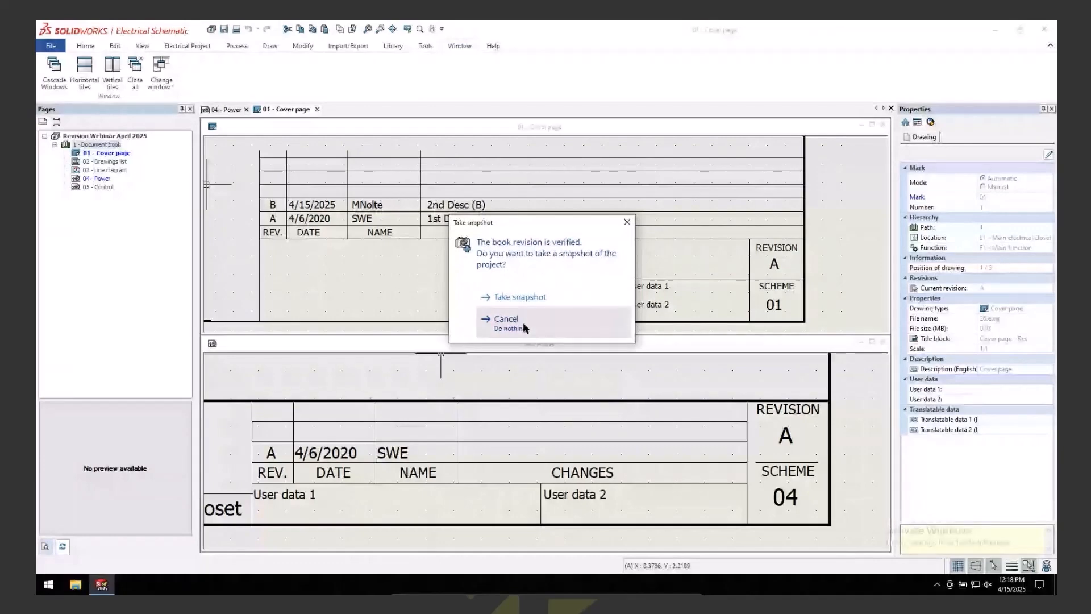
{"action": "left_click", "coordinate": [523, 323]}
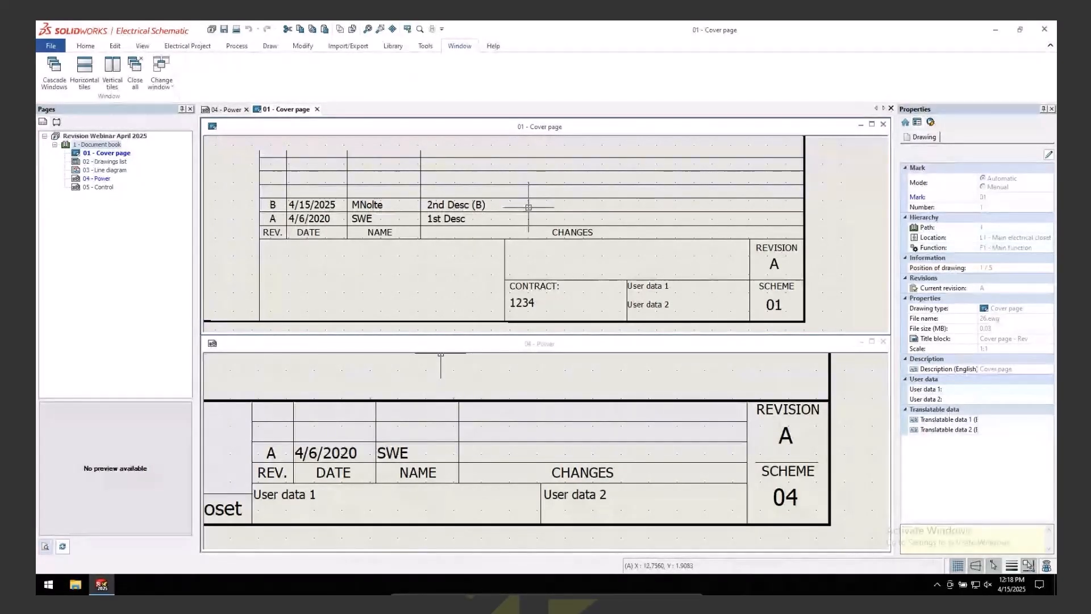
- Review the revision list of the 04 - Power drawing and close it without changes
{"action": "left_click", "coordinate": [390, 365]}
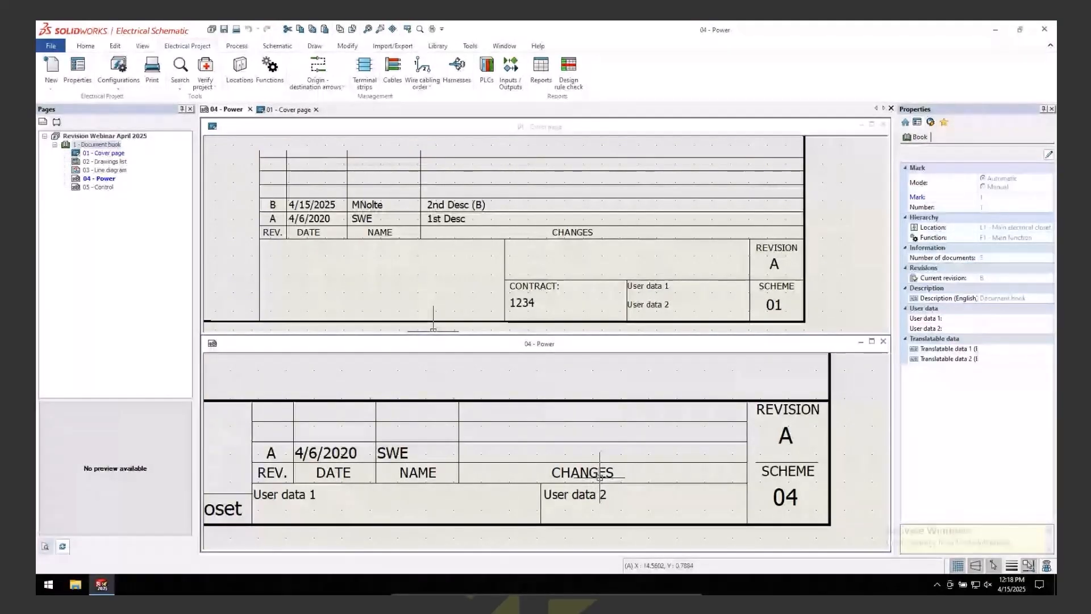
{"action": "right_click", "coordinate": [107, 180]}
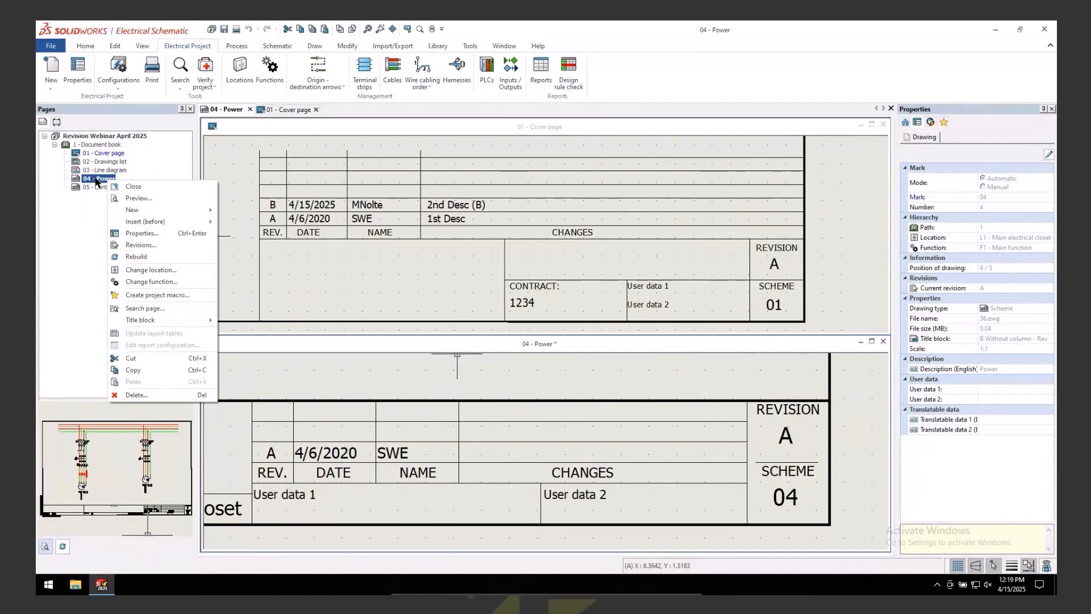
{"action": "left_click", "coordinate": [172, 246]}
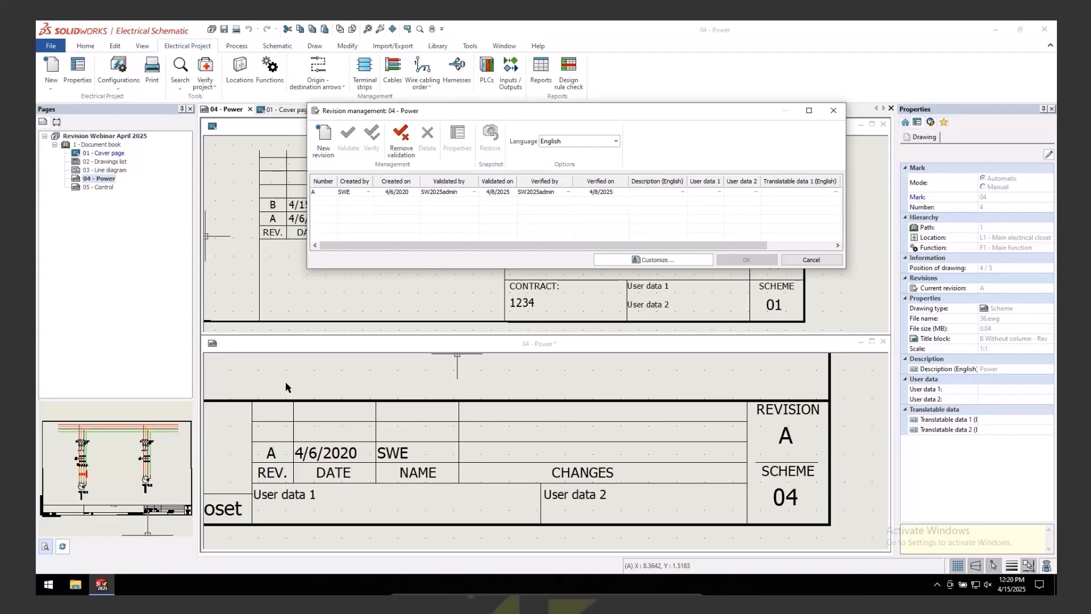
{"action": "left_click", "coordinate": [810, 259]}
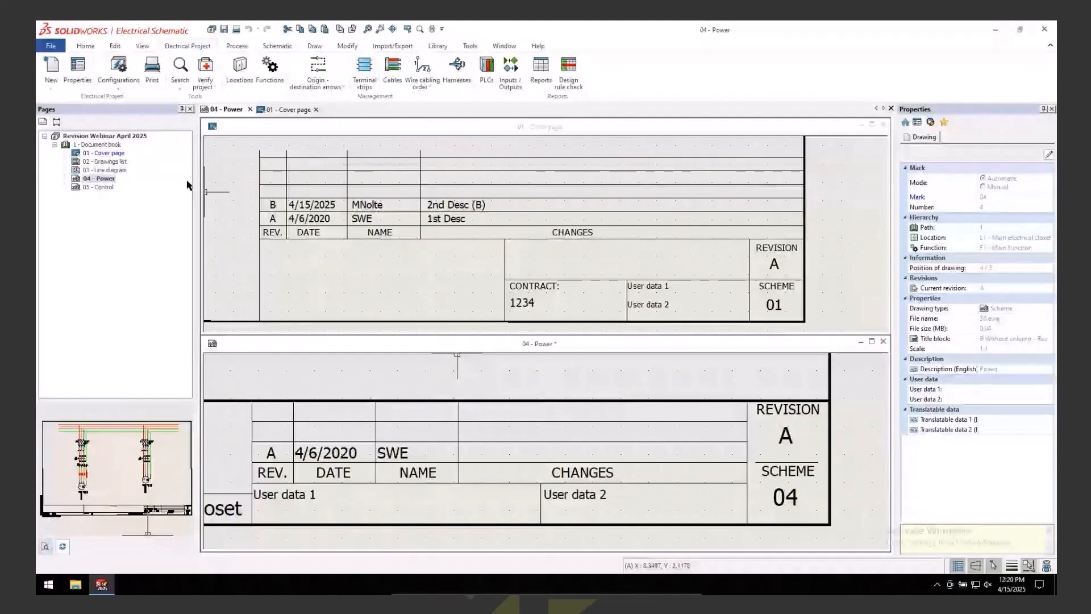
- Create revision C for the document book and set its English description to "3rd Desc (C)"
{"action": "left_click", "coordinate": [117, 146]}
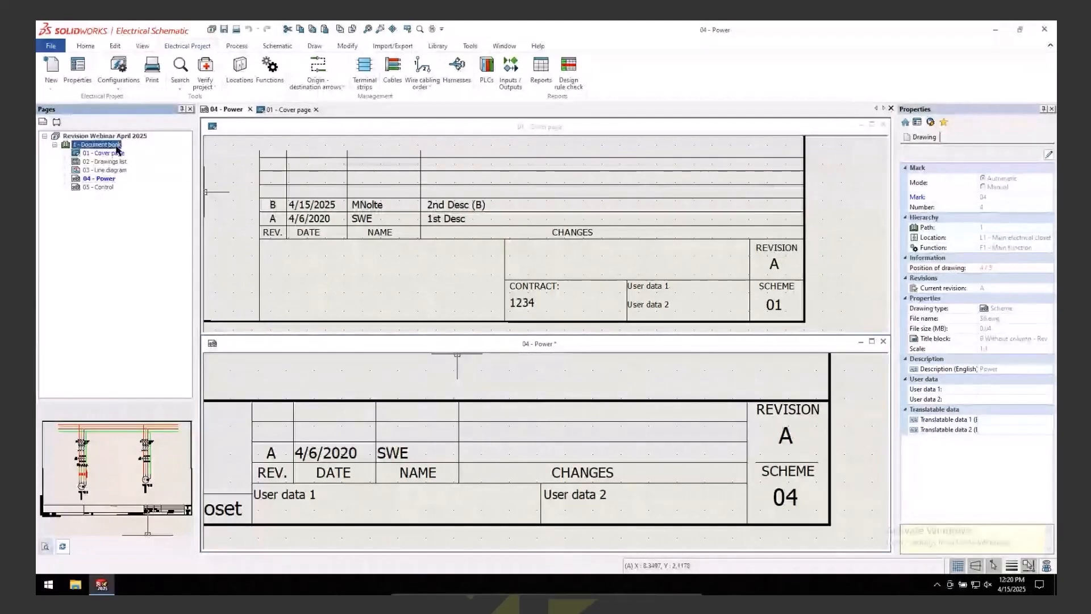
{"action": "right_click", "coordinate": [116, 147]}
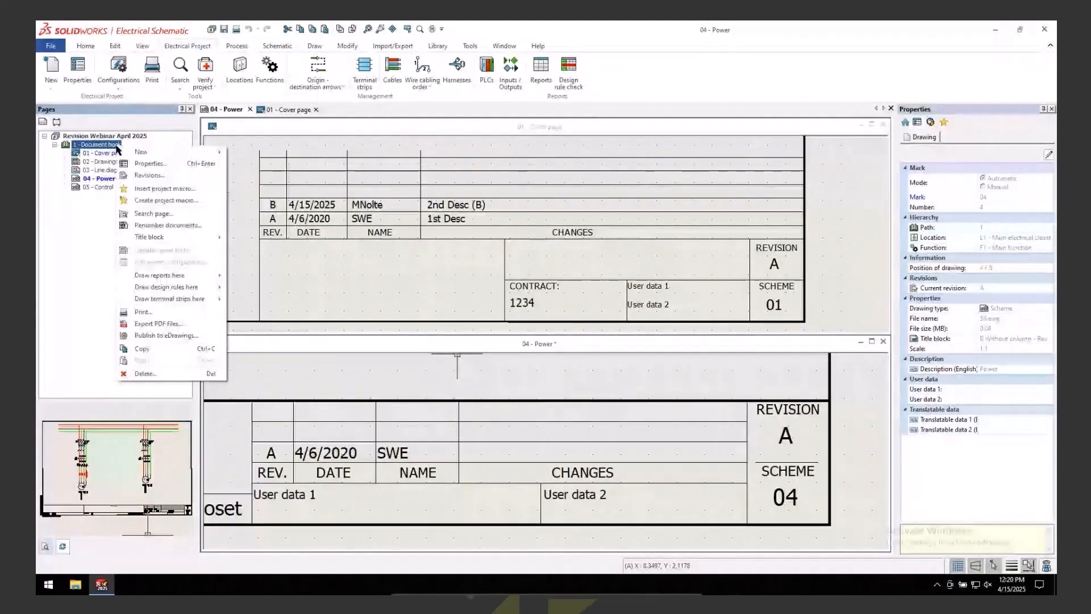
{"action": "left_click", "coordinate": [159, 177]}
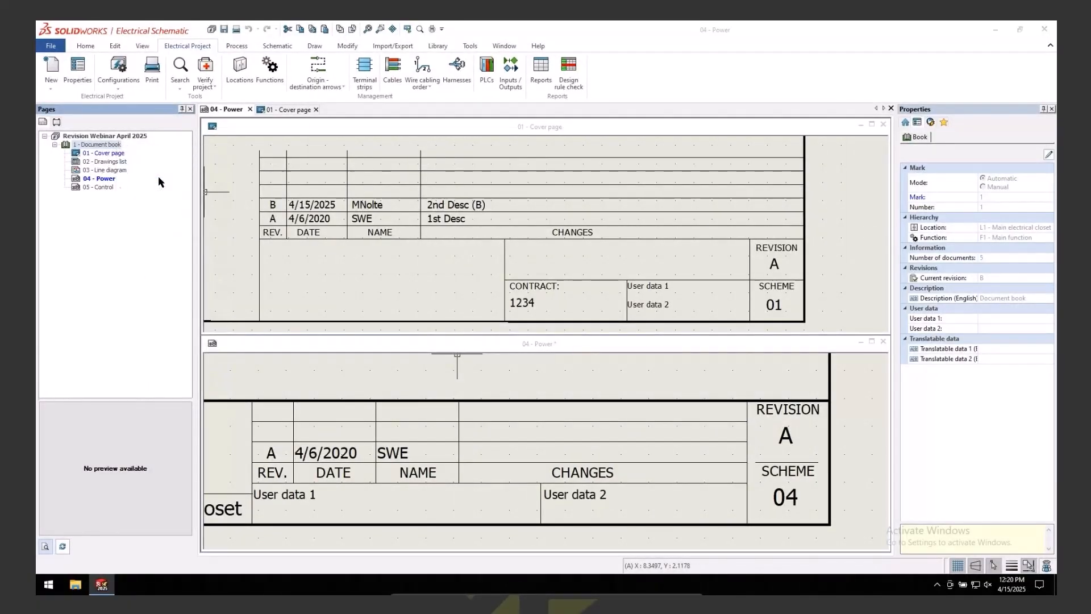
{"action": "left_click_drag", "start_coordinate": [464, 109], "coordinate": [554, 107]}
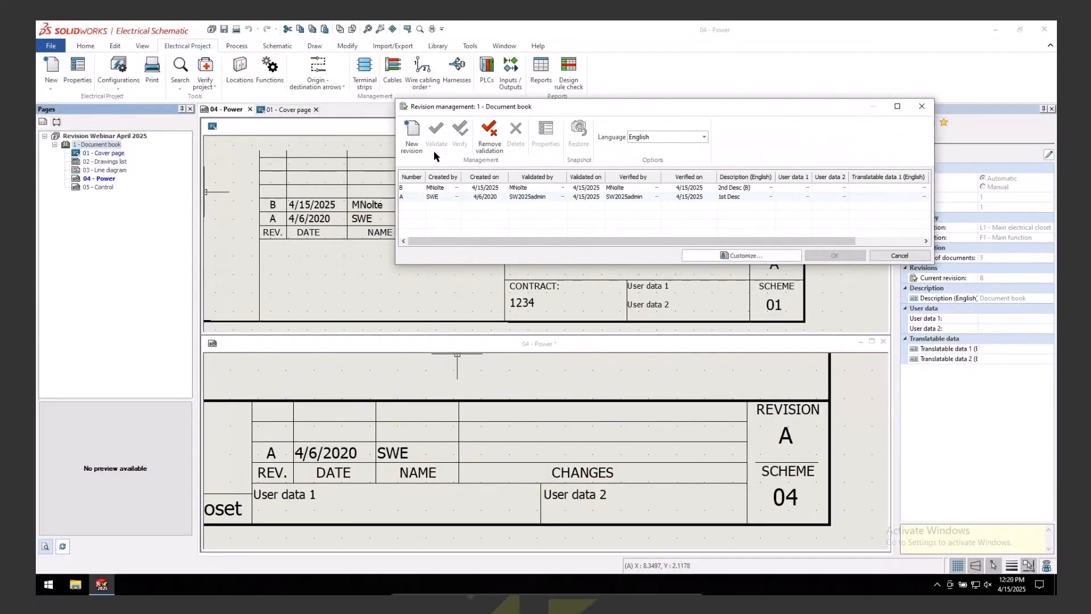
{"action": "left_click", "coordinate": [411, 135]}
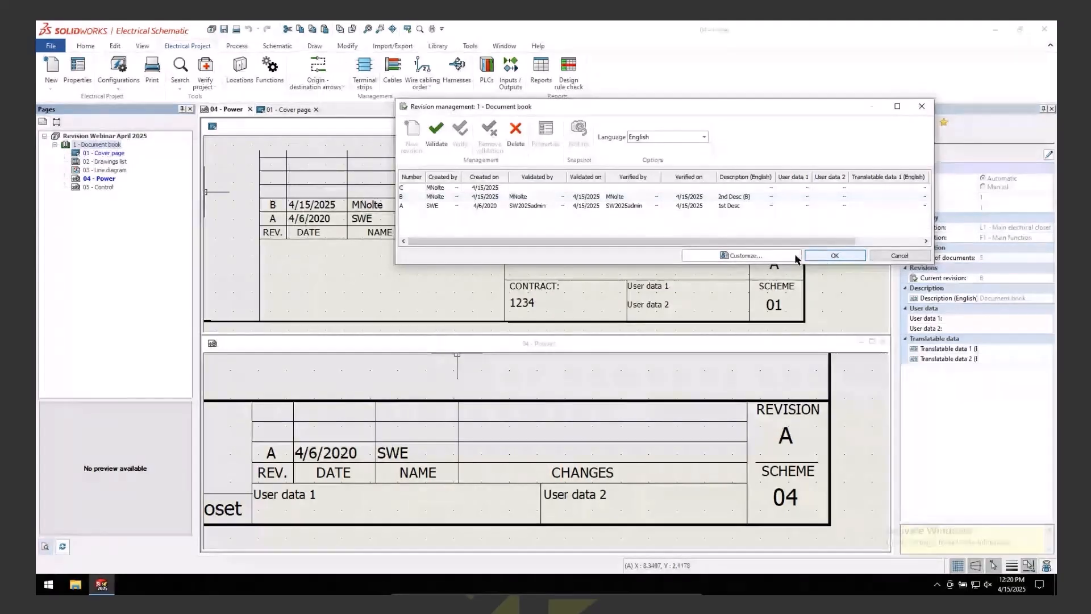
{"action": "double_click", "coordinate": [738, 189]}
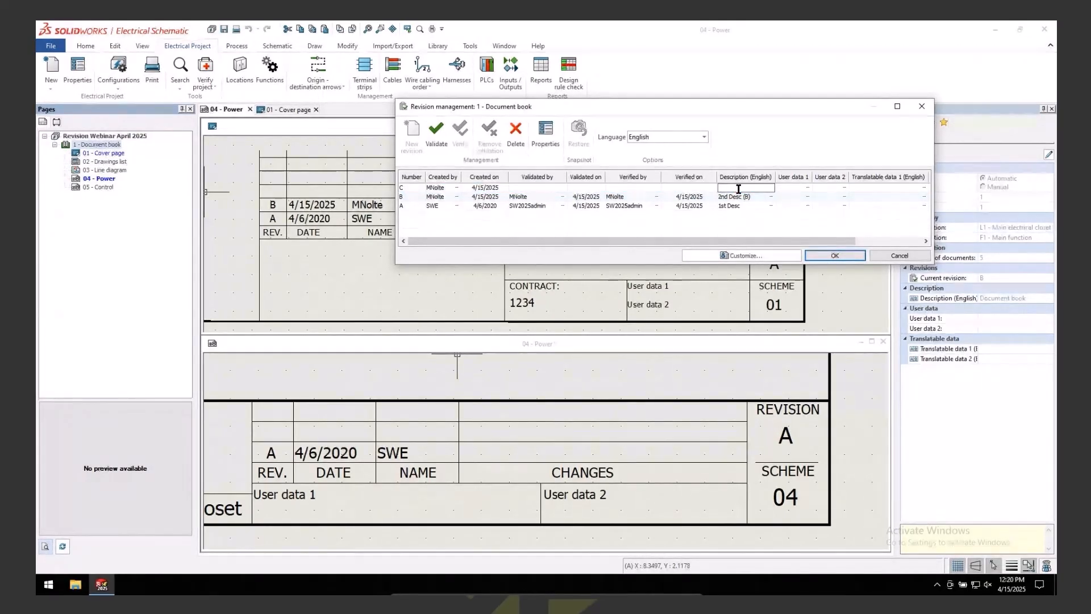
{"action": "type", "text": "3Rd"}
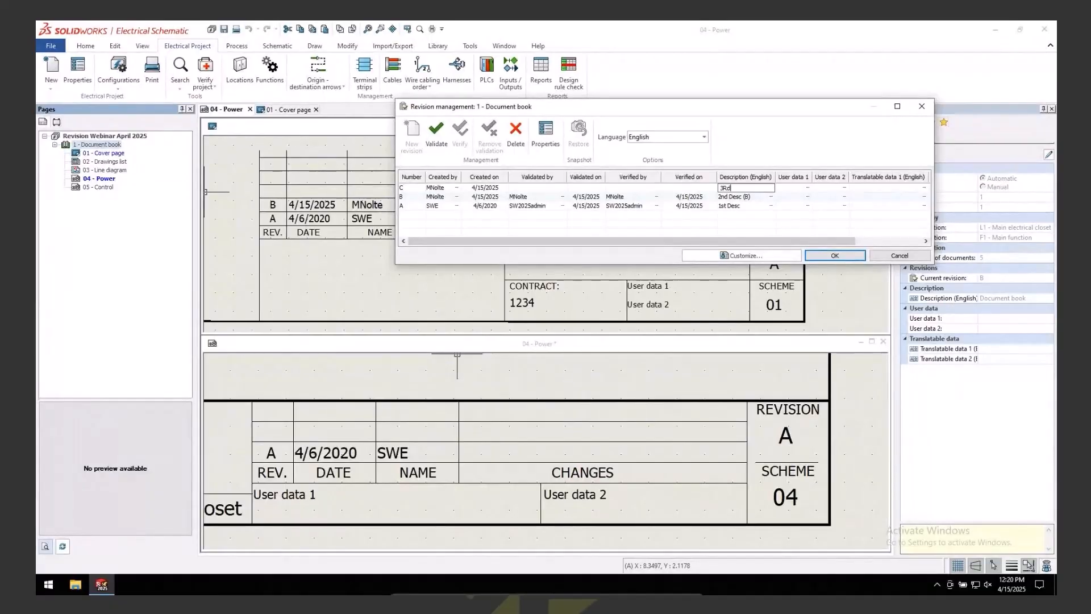
{"action": "type", "text": " Desc (C)"}
- Set User data 1 of revision C to "still to come" and widen the User data 1 column
{"action": "left_click", "coordinate": [796, 187]}
{"action": "type", "text": "still to come"}
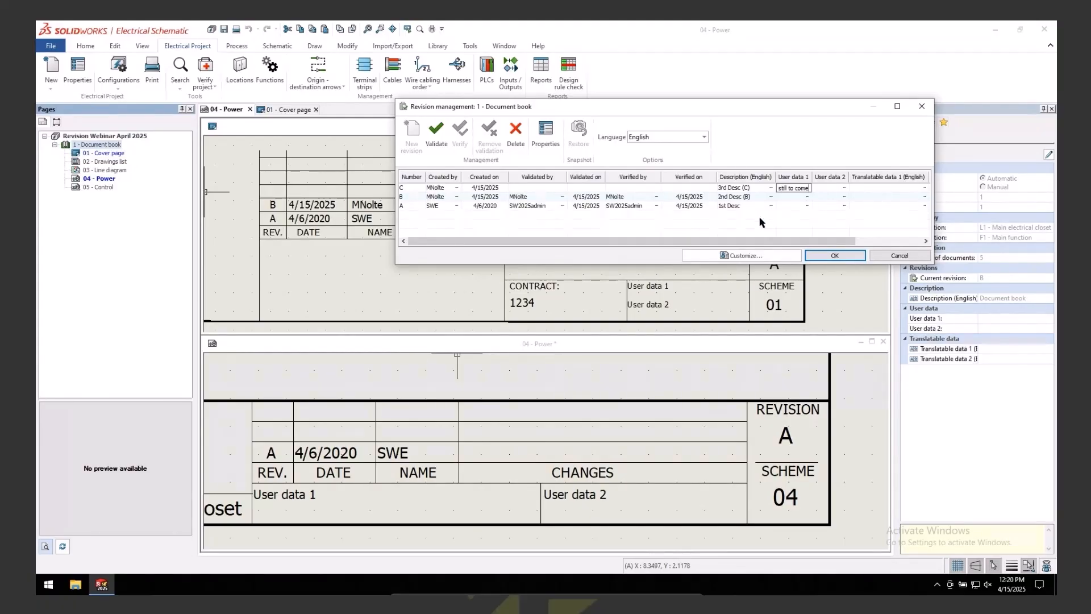
{"action": "left_click", "coordinate": [681, 227]}
{"action": "left_click_drag", "start_coordinate": [816, 176], "coordinate": [832, 177]}
{"action": "left_click", "coordinate": [775, 228]}
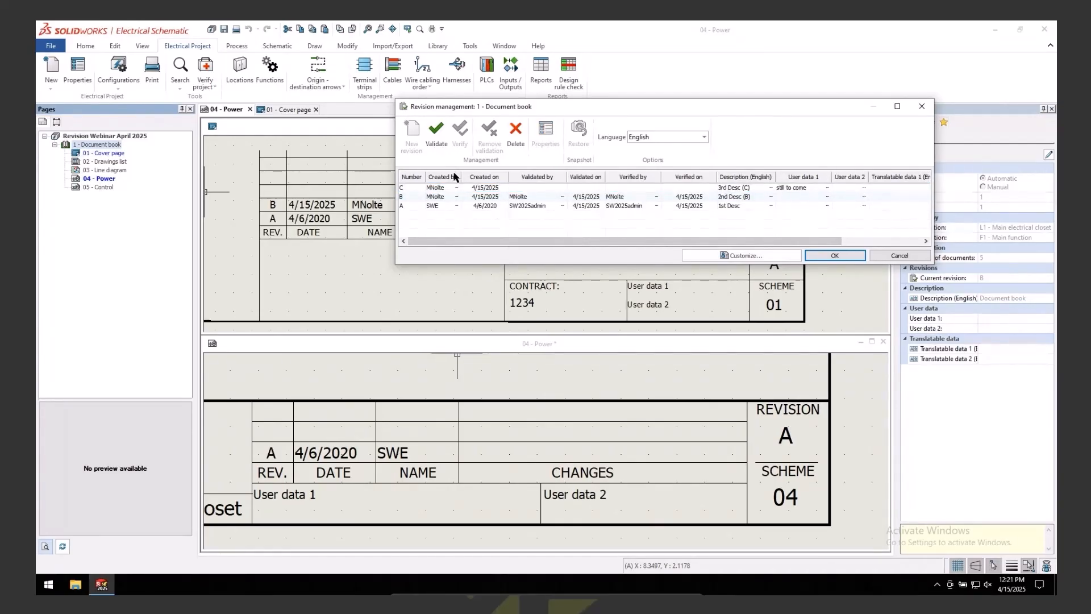
- Validate and verify revision C, setting all the book documents to this revision number
{"action": "left_click", "coordinate": [436, 140]}
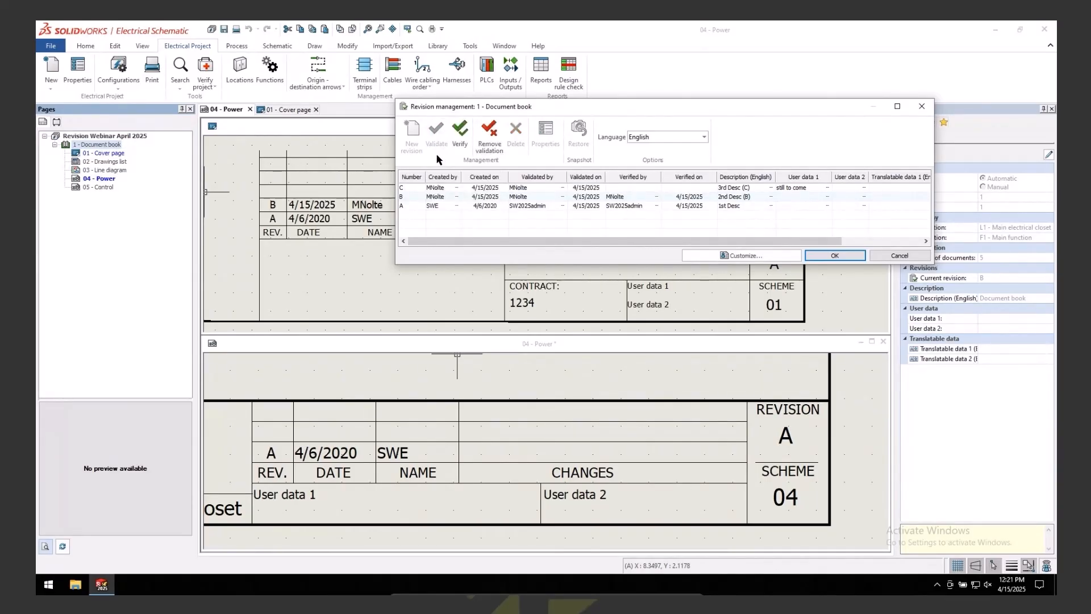
{"action": "left_click", "coordinate": [462, 143]}
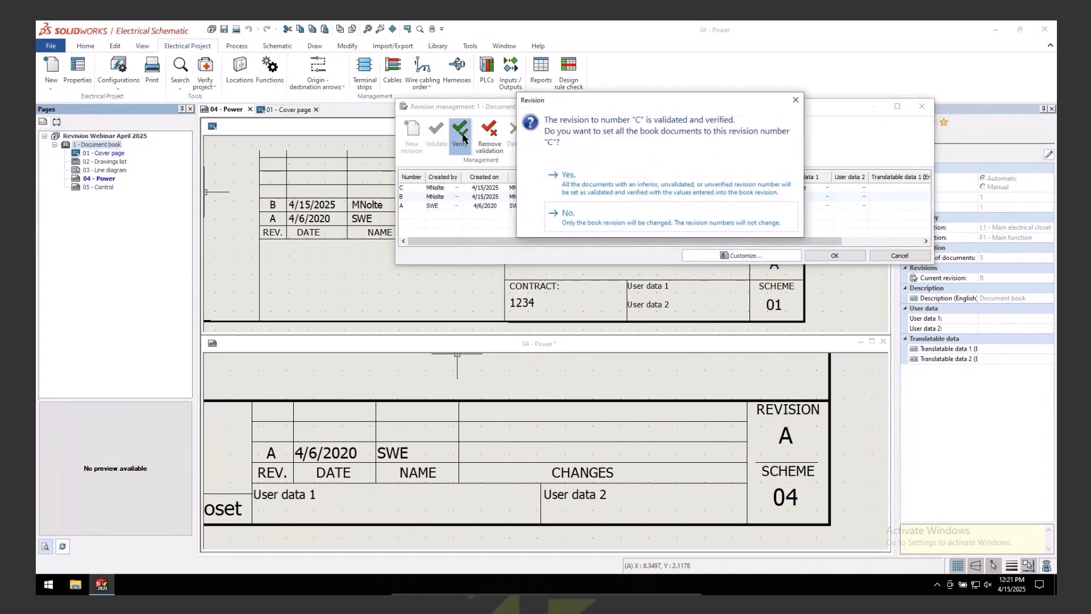
{"action": "left_click", "coordinate": [632, 193]}
{"action": "left_click", "coordinate": [635, 183]}
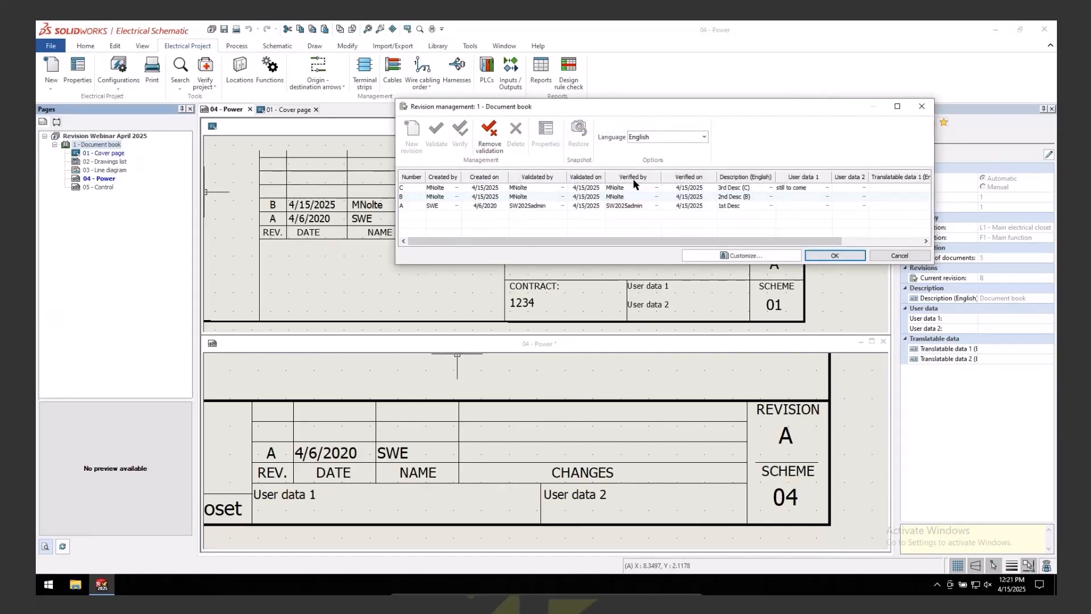
- Save the revision C changes, skipping the book printing, PDF export and project snapshot
{"action": "left_click", "coordinate": [831, 256]}
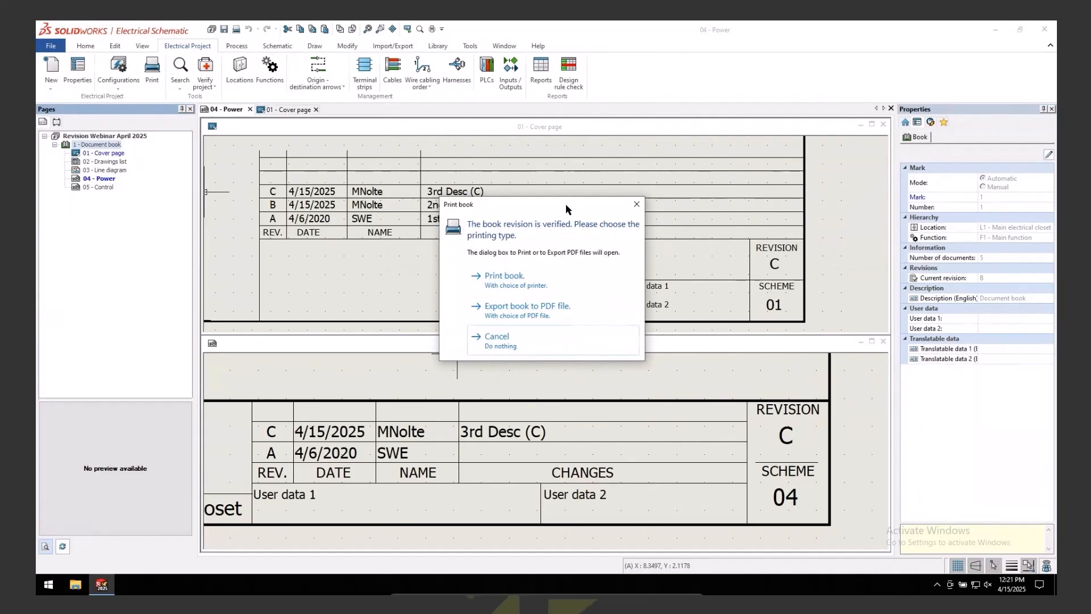
{"action": "left_click_drag", "start_coordinate": [565, 204], "coordinate": [684, 119]}
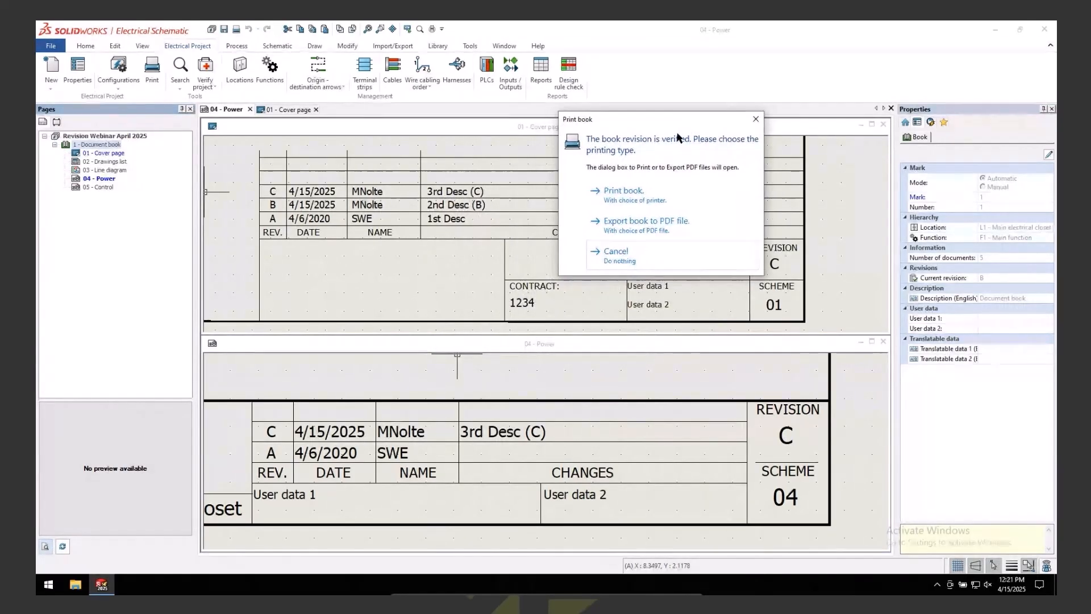
{"action": "left_click", "coordinate": [631, 255]}
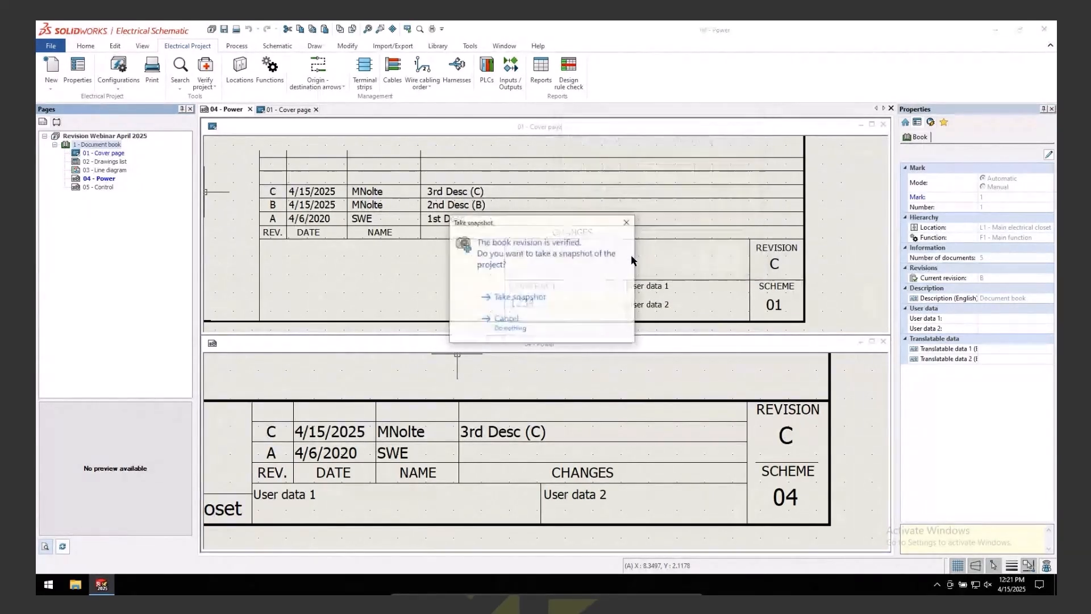
{"action": "left_click", "coordinate": [511, 324]}
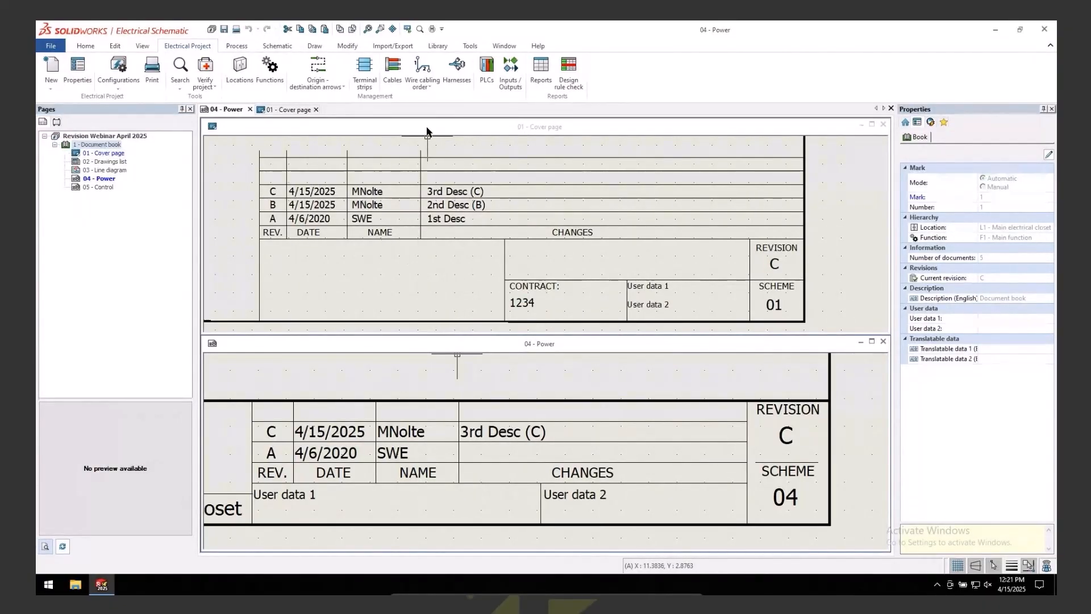
- Check the revision entries in the 01 - Cover page and 04 - Power title blocks and the document book's properties
{"action": "left_click", "coordinate": [430, 146]}
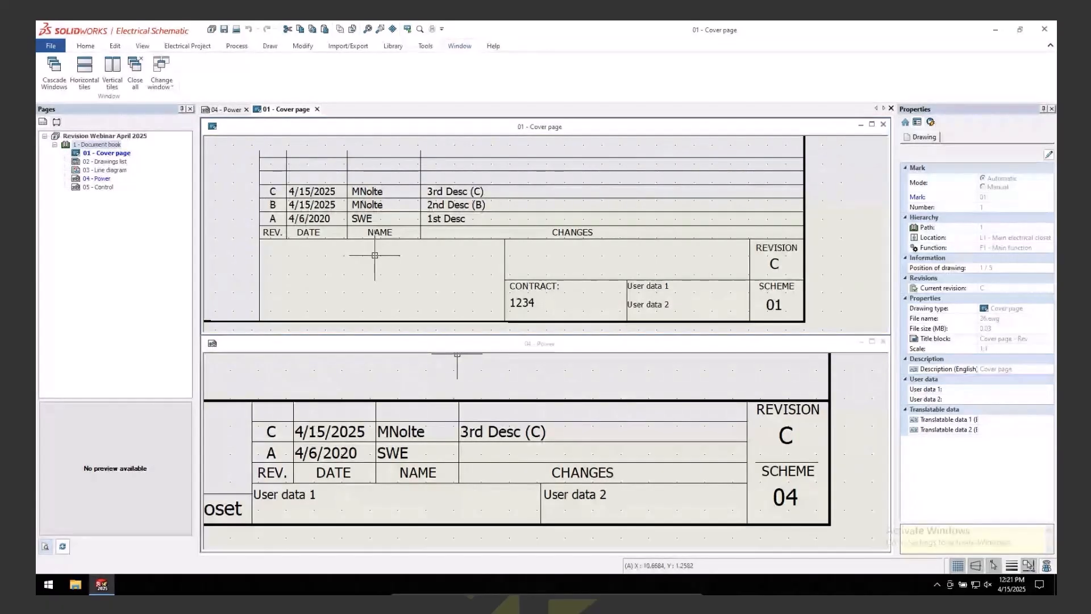
{"action": "left_click", "coordinate": [375, 373]}
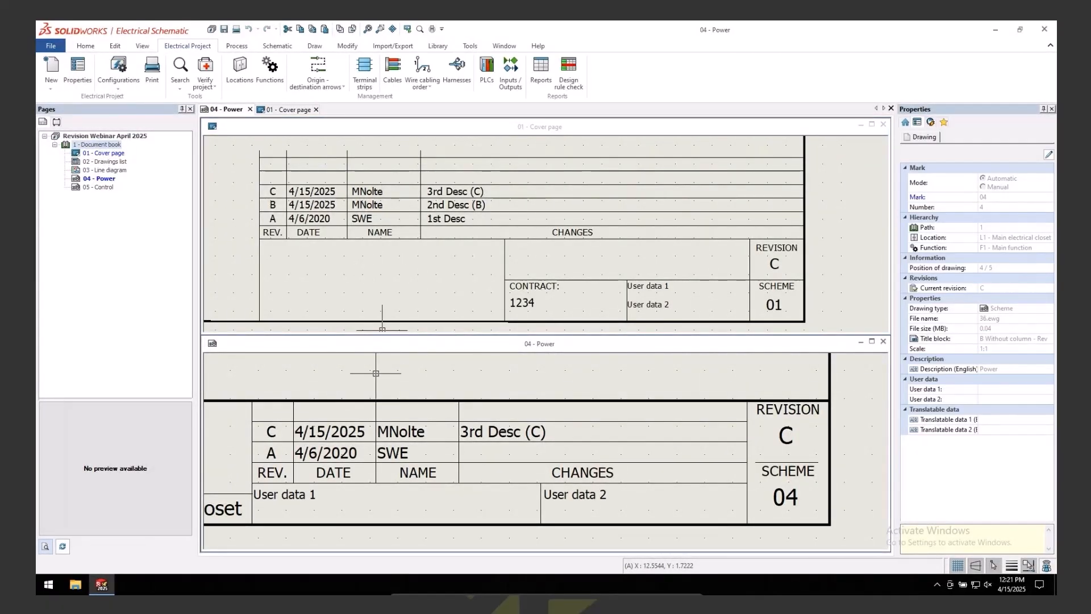
{"action": "left_click", "coordinate": [97, 144]}
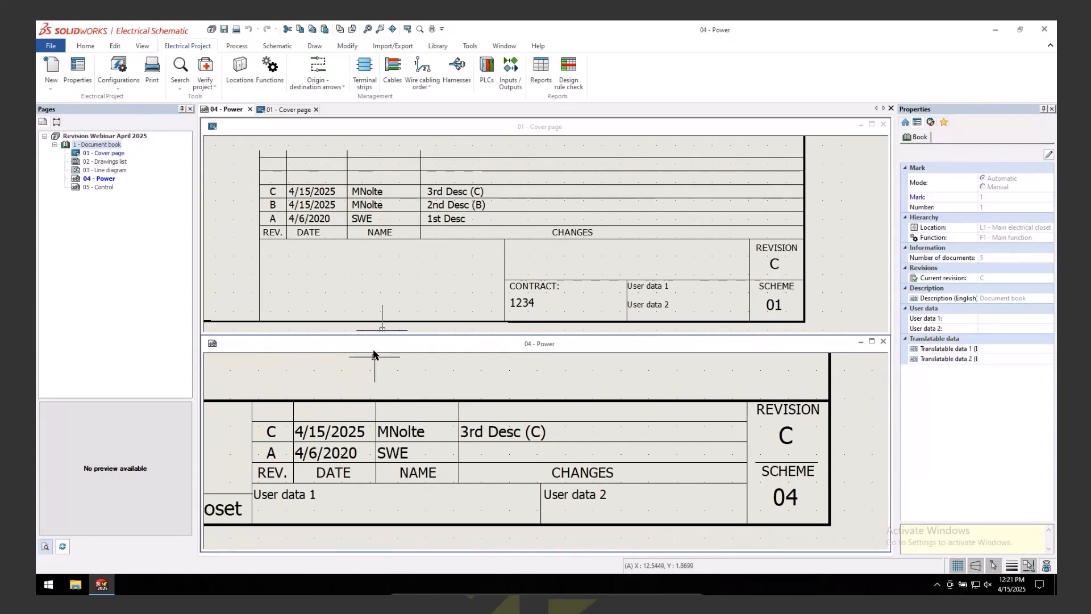
- Open the 05 - Control drawing and examine the revision table in its title block
{"action": "double_click", "coordinate": [100, 187]}
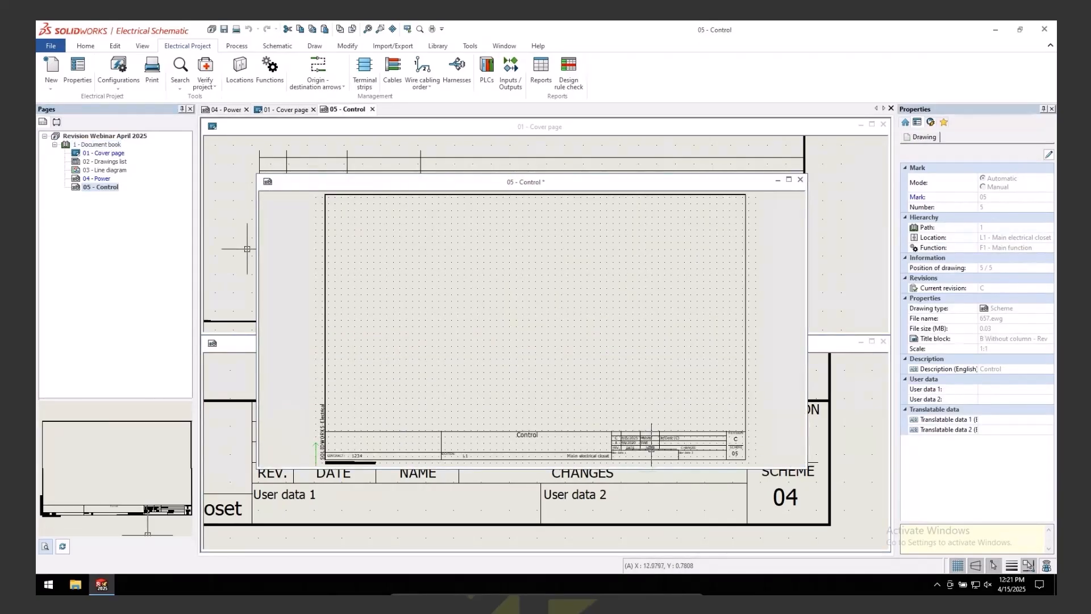
{"action": "scroll", "coordinate": [533, 365], "scroll_direction": "up", "scroll_amount": 3}
{"action": "scroll", "coordinate": [586, 373], "scroll_direction": "up", "scroll_amount": 2}
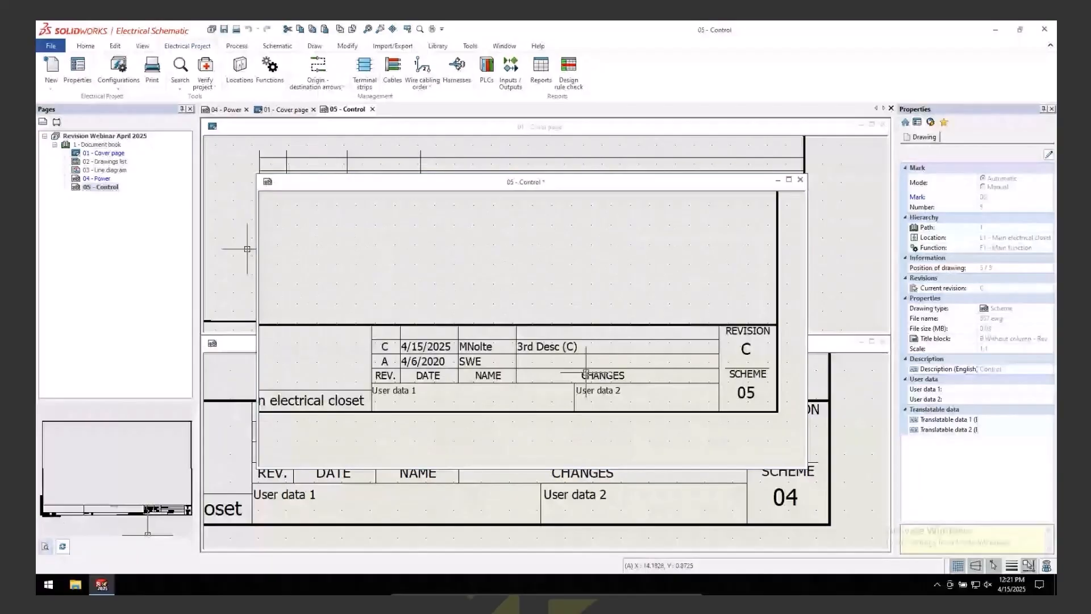
- Close the 05 - Control drawing and try to add a new revision to the 04 - Power drawing on its own
{"action": "left_click", "coordinate": [800, 180]}
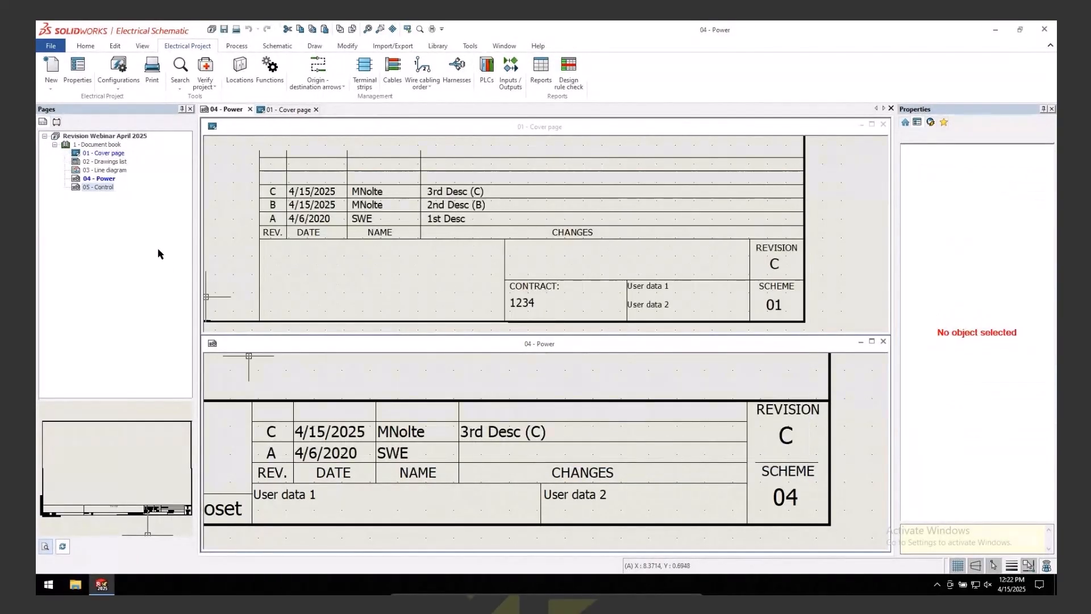
{"action": "left_click", "coordinate": [108, 179]}
{"action": "right_click", "coordinate": [110, 181]}
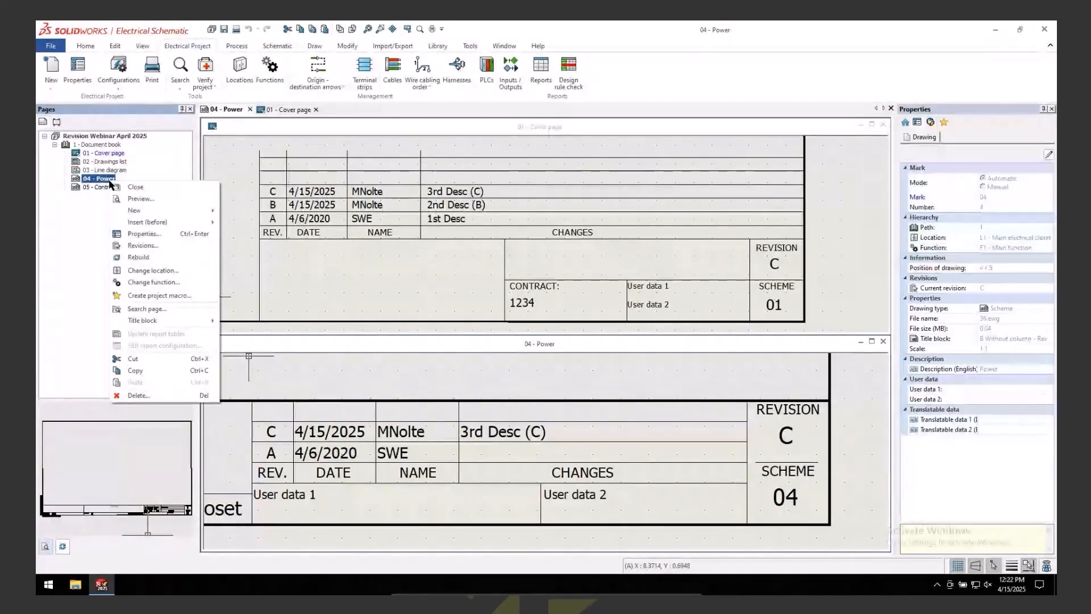
{"action": "left_click", "coordinate": [143, 245]}
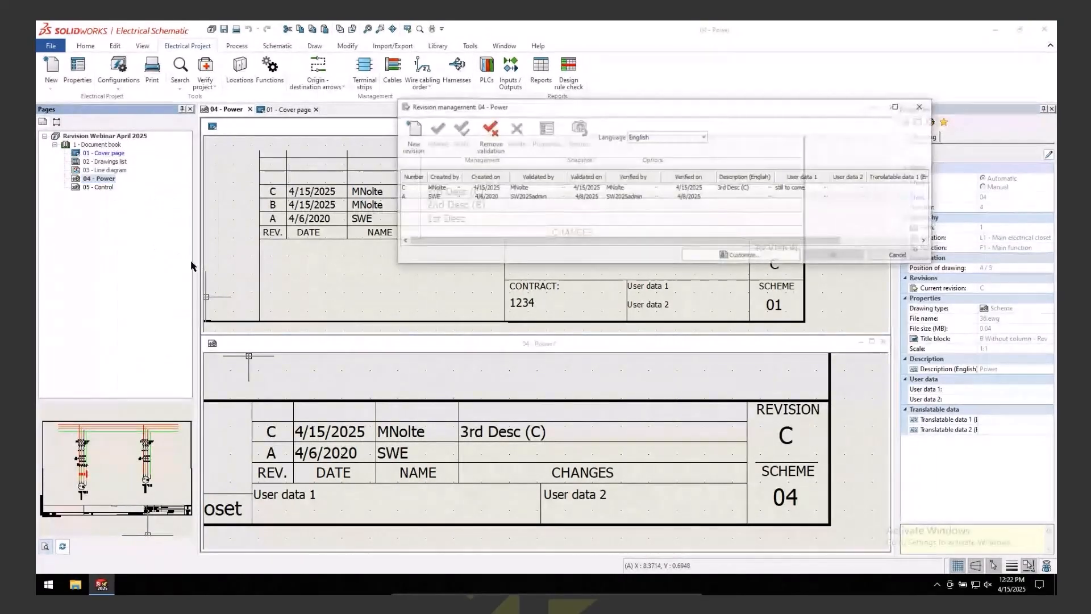
{"action": "left_click", "coordinate": [411, 134]}
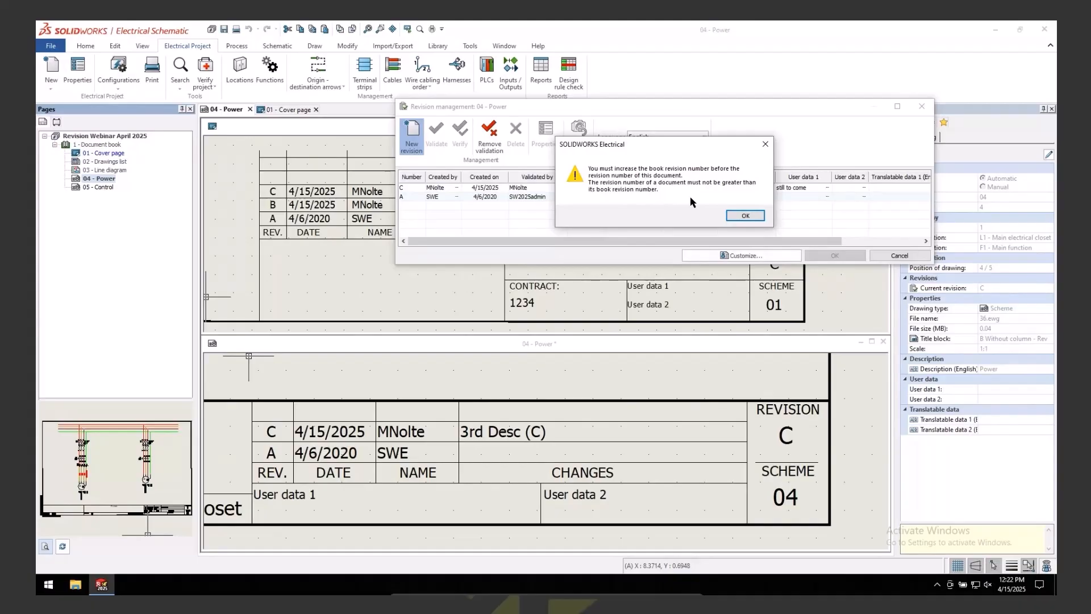
{"action": "left_click", "coordinate": [757, 216]}
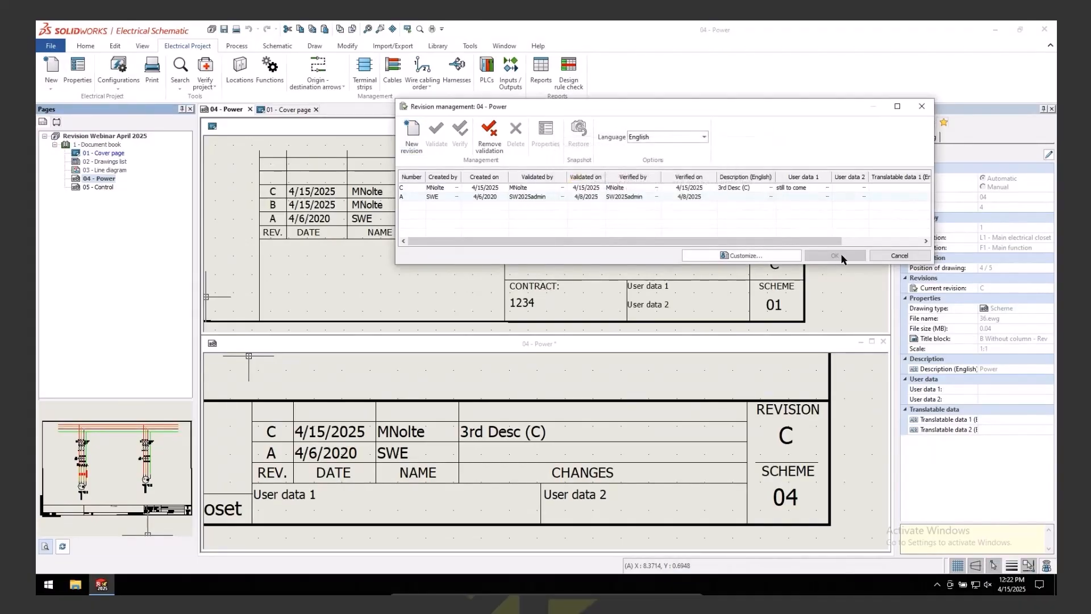
{"action": "left_click", "coordinate": [890, 257]}
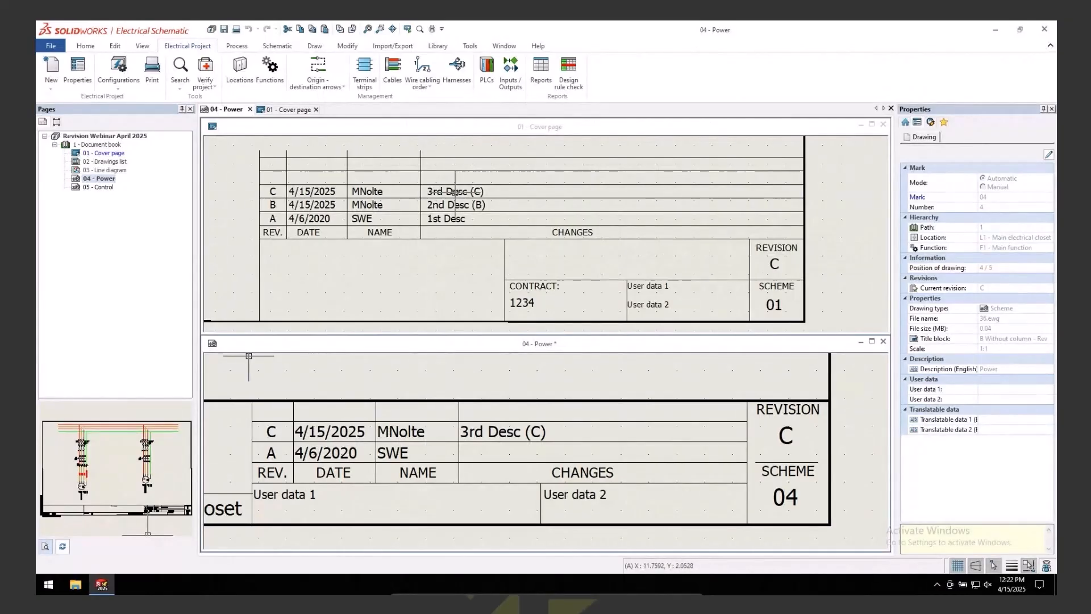
- Open the title block of 01 - Cover page for editing, maximize it and examine the attributes in its revision table
{"action": "left_click", "coordinate": [455, 130]}
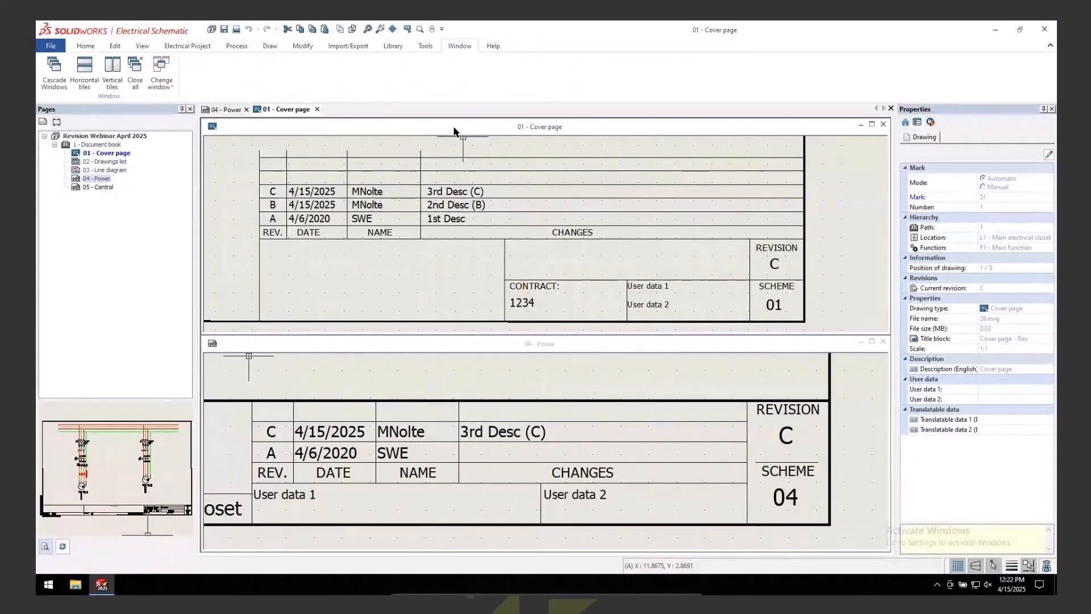
{"action": "right_click", "coordinate": [454, 129]}
{"action": "right_click", "coordinate": [290, 110]}
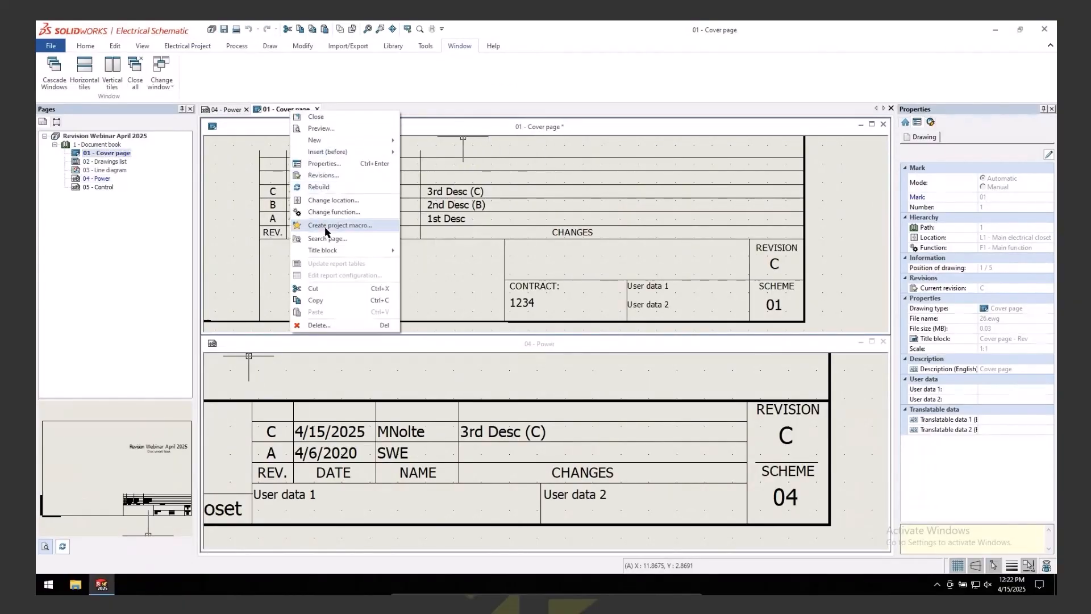
{"action": "mouse_move", "coordinate": [345, 253]}
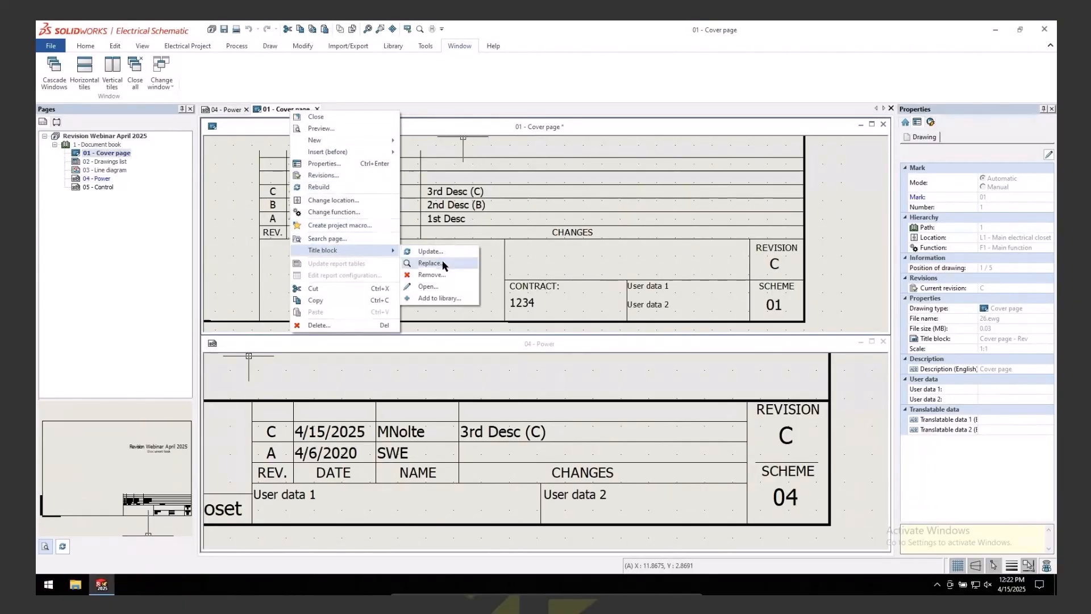
{"action": "left_click", "coordinate": [436, 291]}
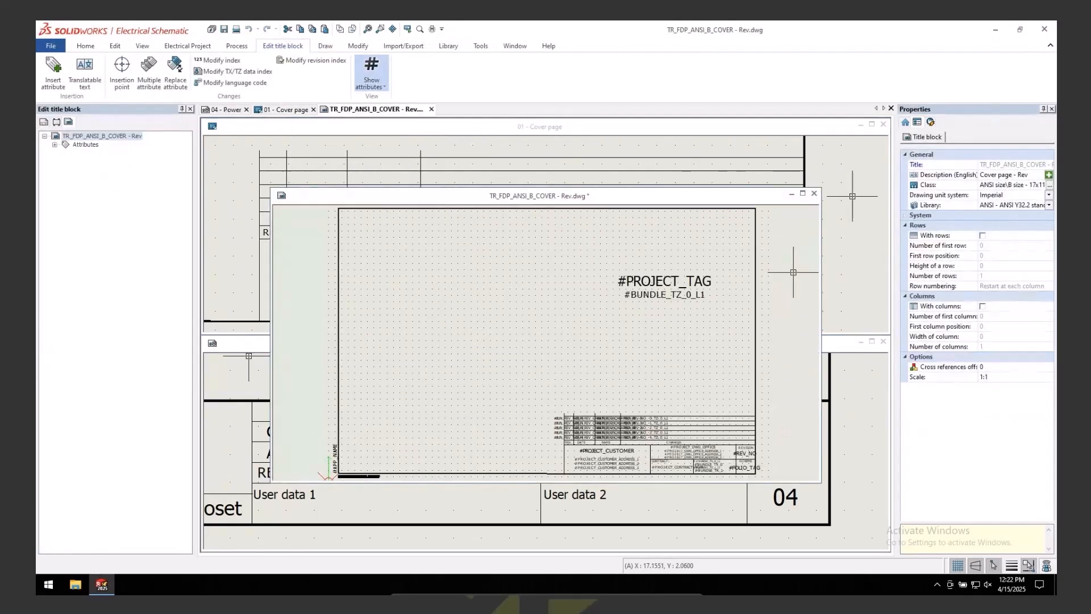
{"action": "left_click", "coordinate": [804, 194]}
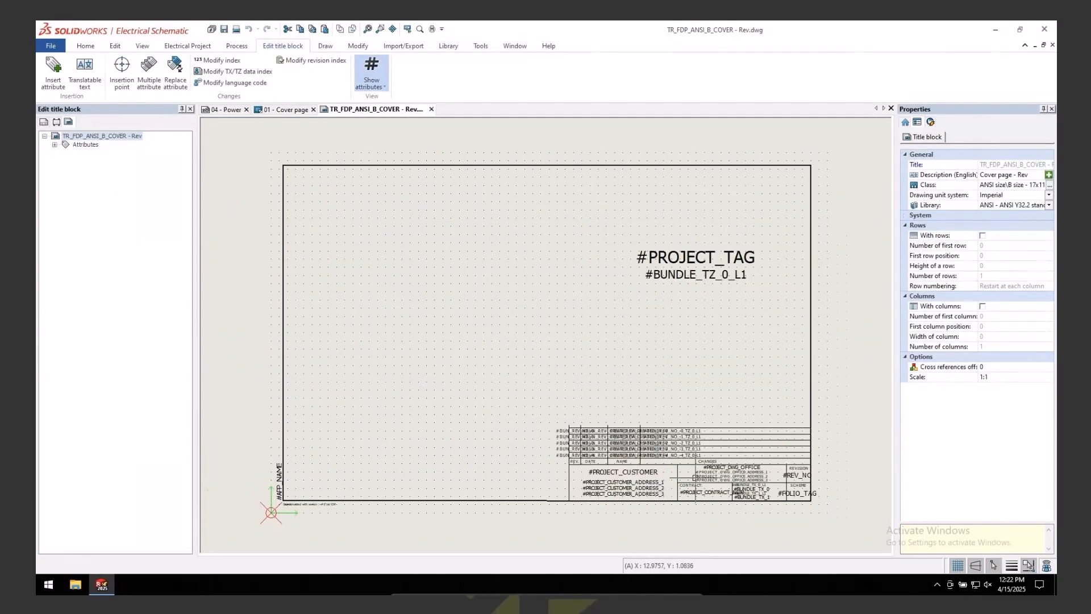
{"action": "scroll", "coordinate": [695, 476], "scroll_direction": "up", "scroll_amount": 5}
{"action": "middle_click_drag", "start_coordinate": [620, 461], "coordinate": [588, 446]}
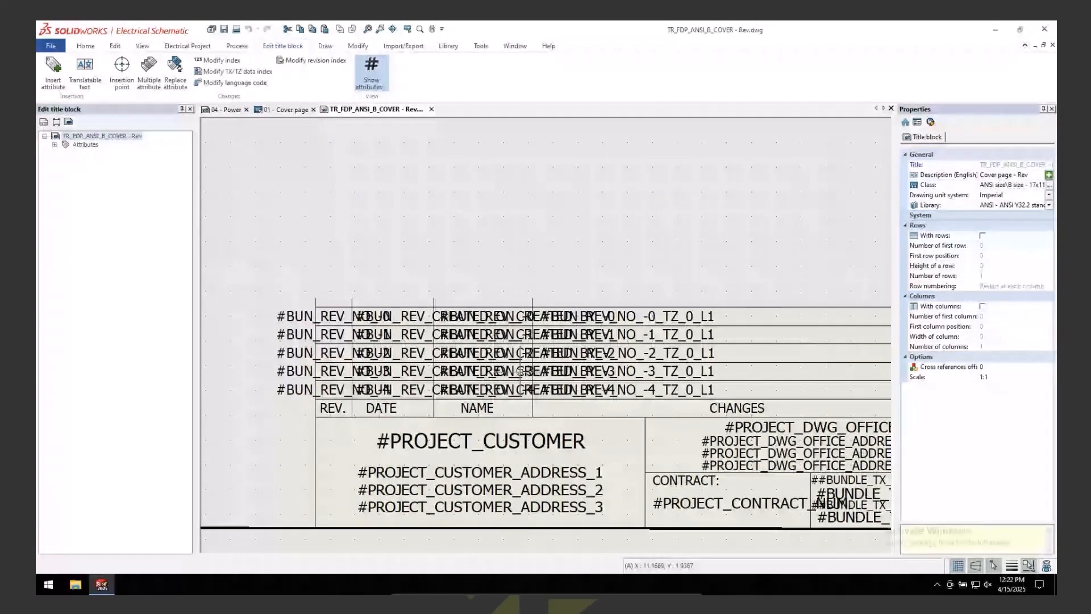
{"action": "scroll", "coordinate": [520, 371], "scroll_direction": "up", "scroll_amount": 1}
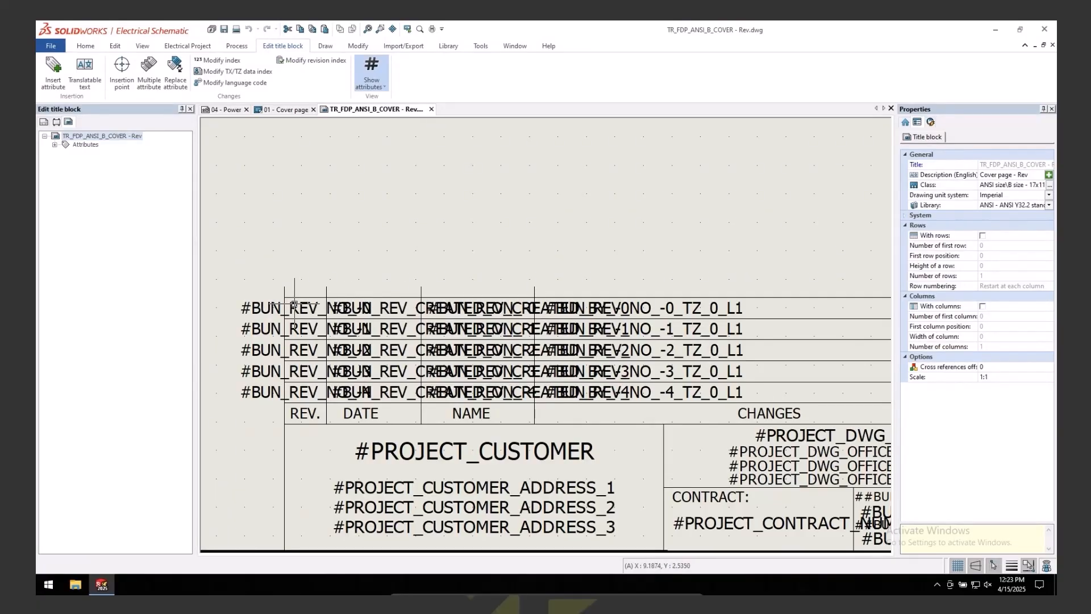
- Move the #BUN_REV_NO_-0 attribute out of the revision table's top row into the empty area above it
{"action": "left_click", "coordinate": [294, 307]}
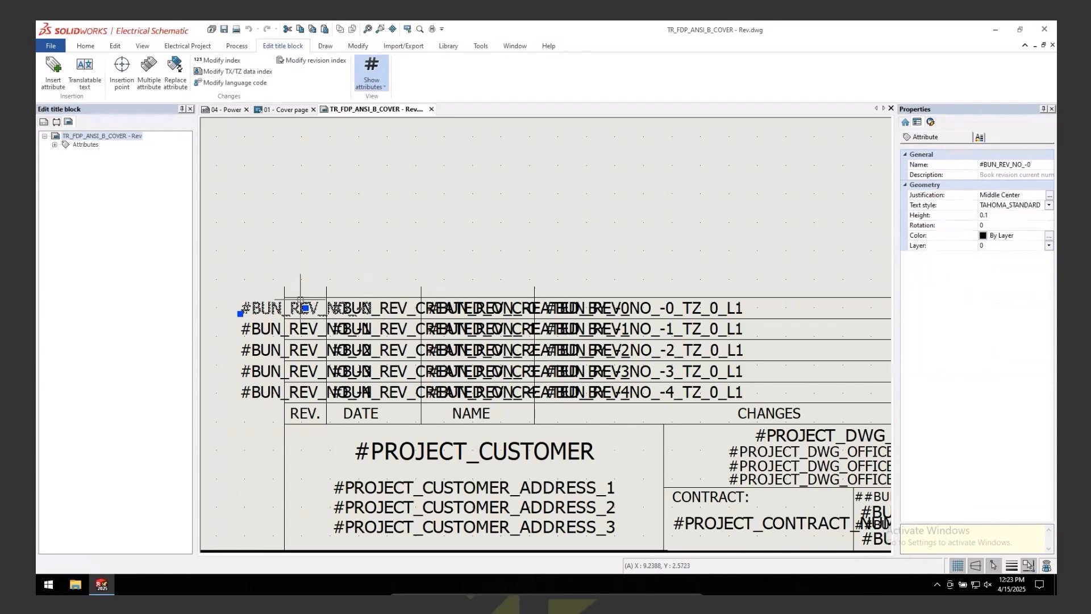
{"action": "left_click", "coordinate": [306, 308]}
{"action": "left_click", "coordinate": [305, 222]}
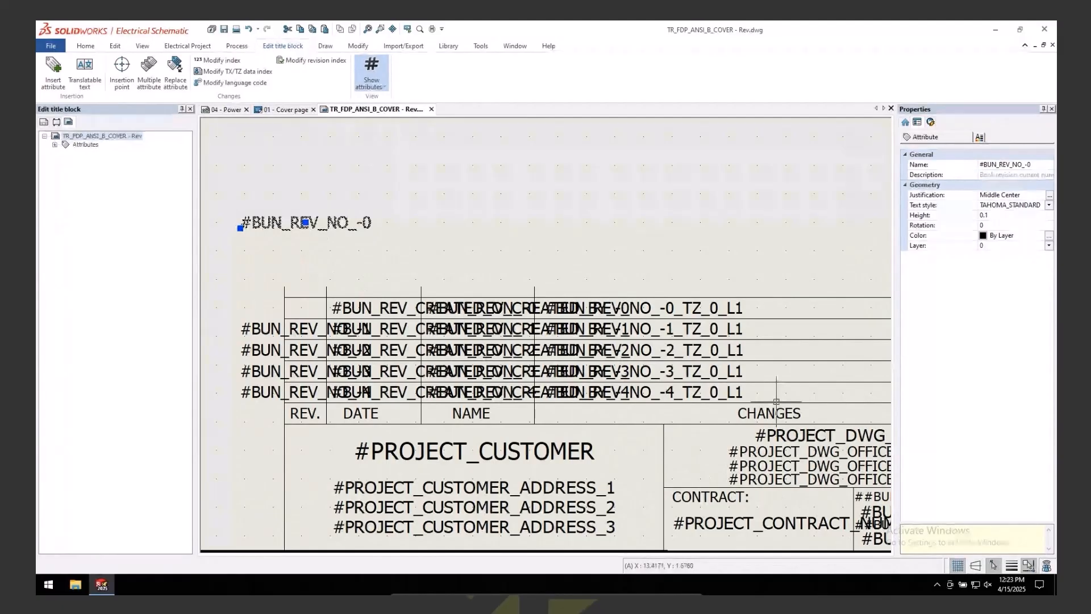
{"action": "left_click", "coordinate": [306, 223]}
{"action": "left_click", "coordinate": [231, 237]}
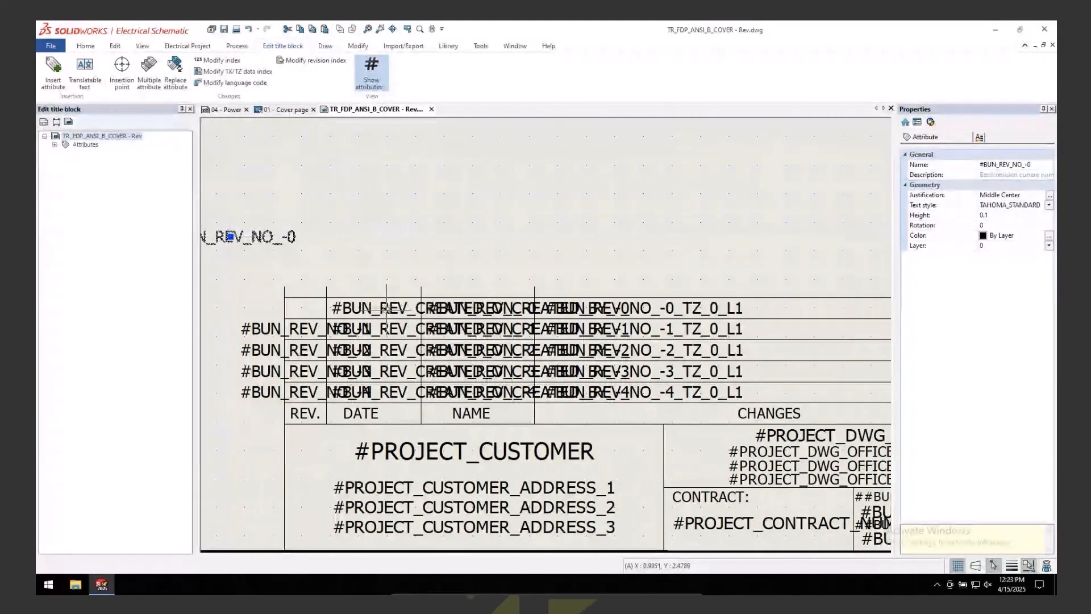
- Move the #BUN_REV_CREATED_ON_-0 and #BUN_REV_CREATED_BY_-0 attributes out of the revision table to separate spots above it
{"action": "left_click", "coordinate": [337, 310]}
{"action": "left_click", "coordinate": [333, 311]}
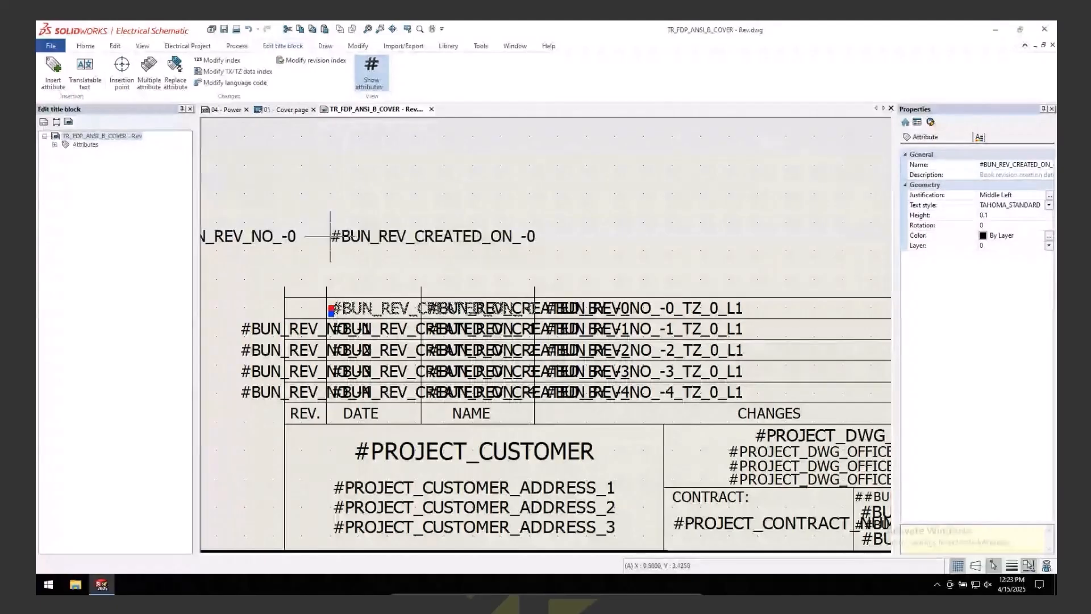
{"action": "left_click", "coordinate": [331, 251]}
{"action": "left_click", "coordinate": [425, 308]}
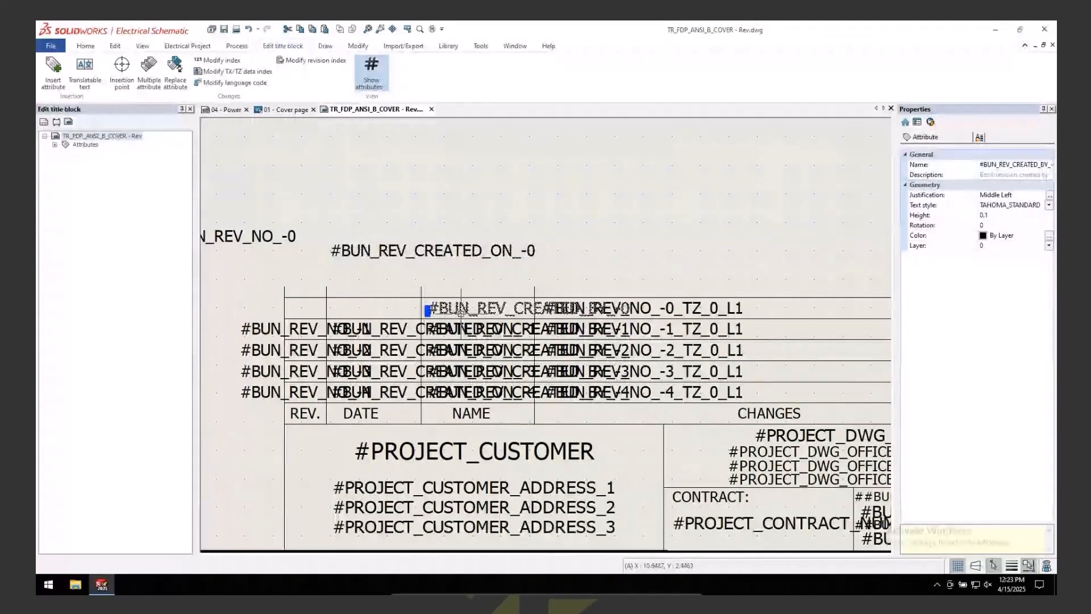
{"action": "left_click", "coordinate": [428, 310]}
{"action": "left_click", "coordinate": [428, 209]}
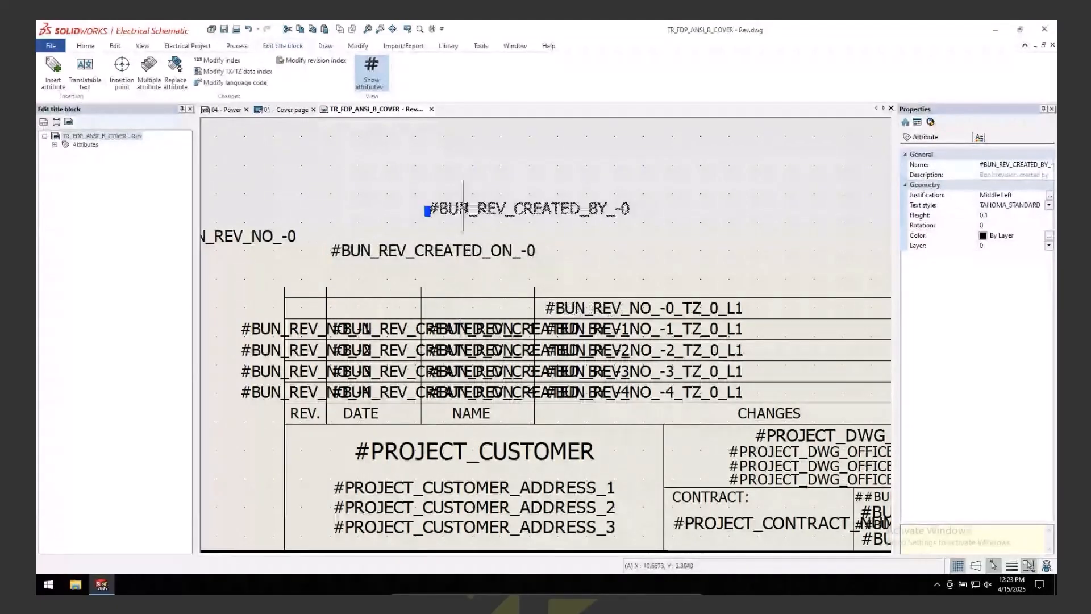
- Move the #BUN_REV_NO_-0_TZ_0_L1 description attribute above the revision table, and undo that move
{"action": "left_click", "coordinate": [593, 310]}
{"action": "left_click", "coordinate": [545, 311]}
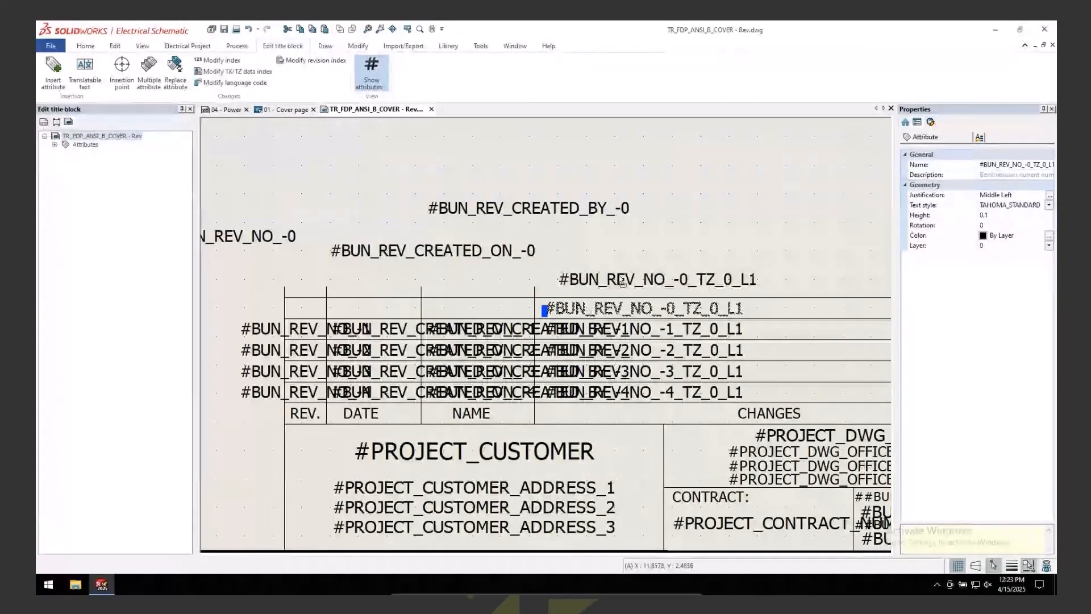
{"action": "left_click", "coordinate": [558, 281]}
{"action": "key", "text": "ctrl+z"}
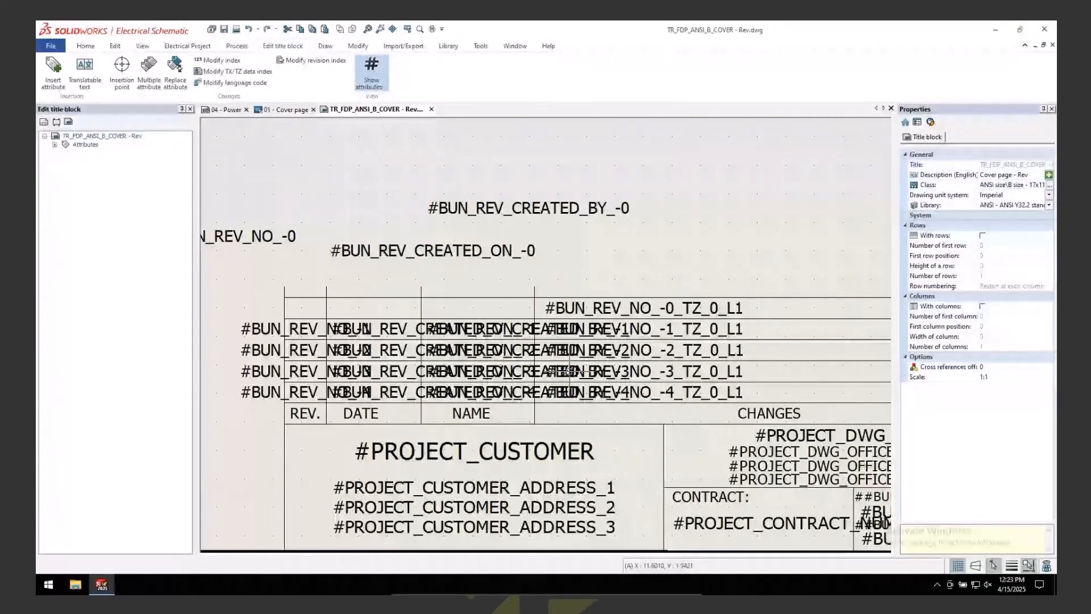
- Examine the Book attributes for revision index "-0" and its description in attribute insertion, cancel it, and undo the remaining attribute moves
{"action": "middle_click_drag", "start_coordinate": [353, 313], "coordinate": [422, 334]}
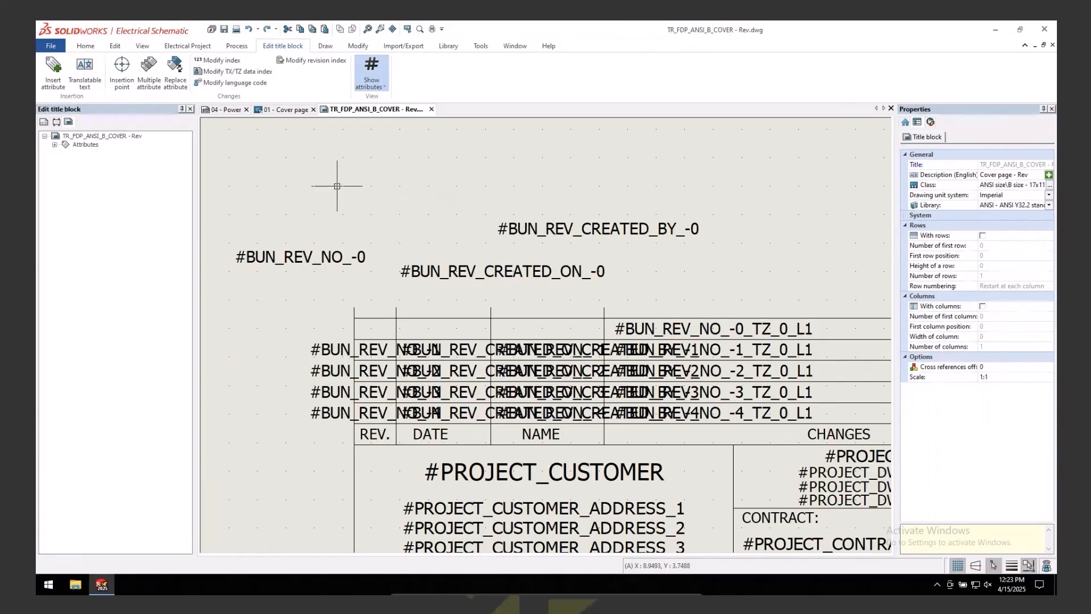
{"action": "left_click", "coordinate": [56, 77]}
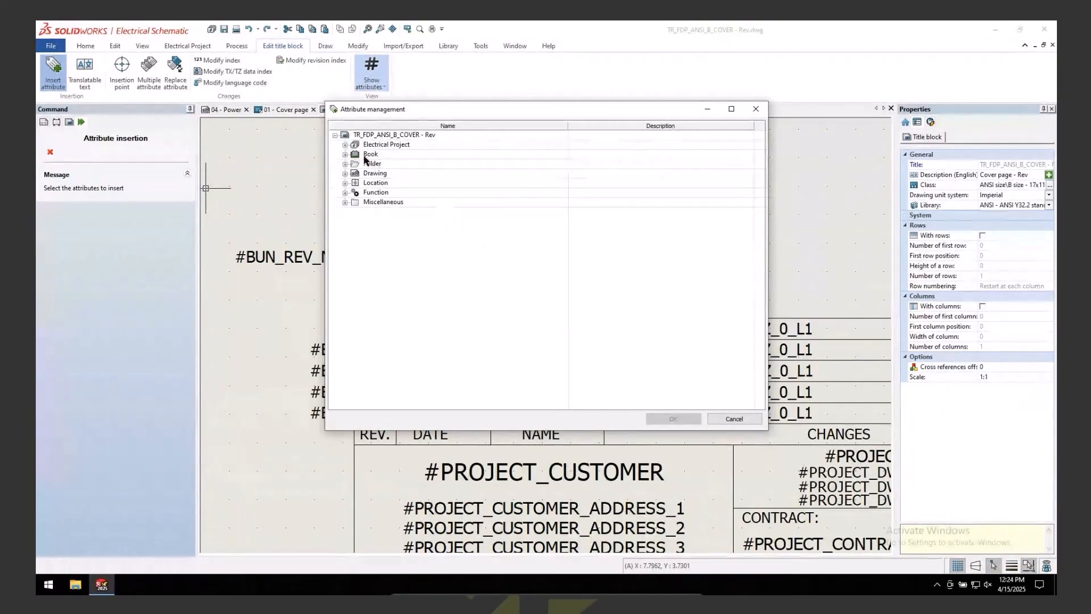
{"action": "left_click", "coordinate": [345, 154]}
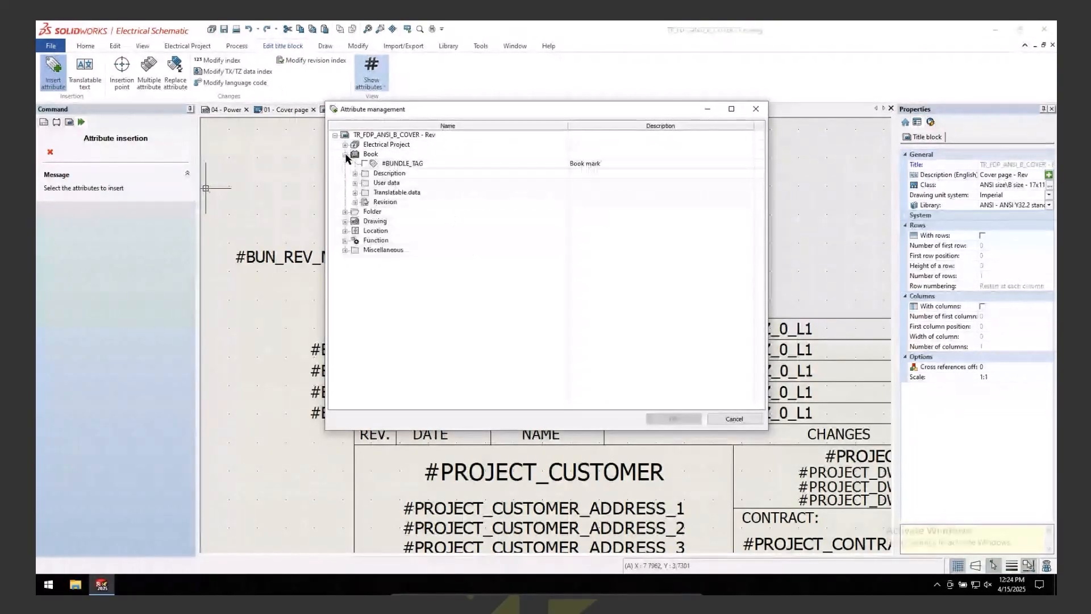
{"action": "left_click", "coordinate": [355, 202]}
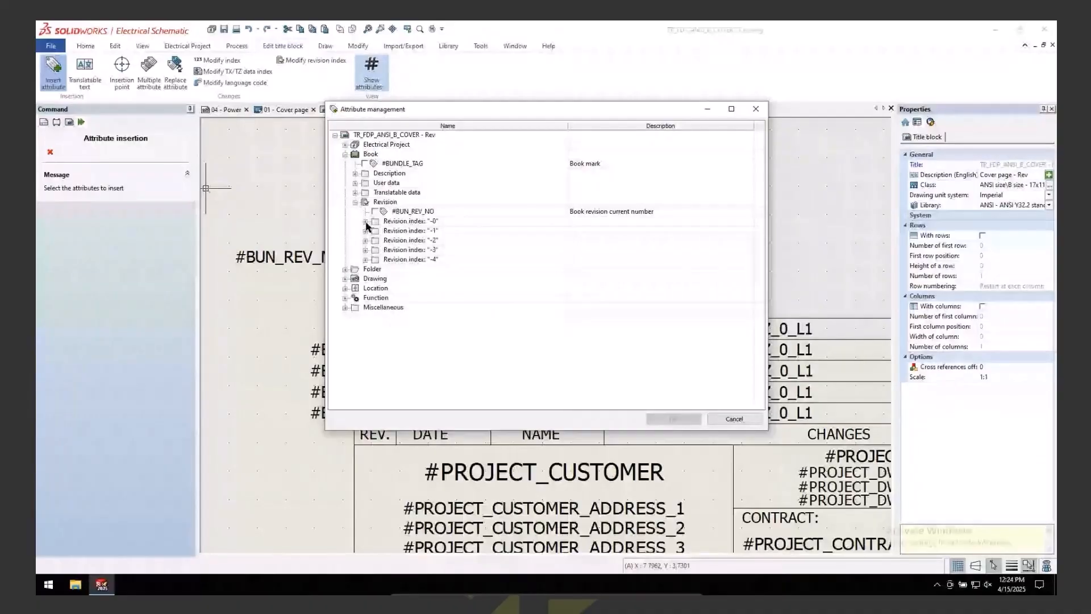
{"action": "left_click", "coordinate": [365, 221]}
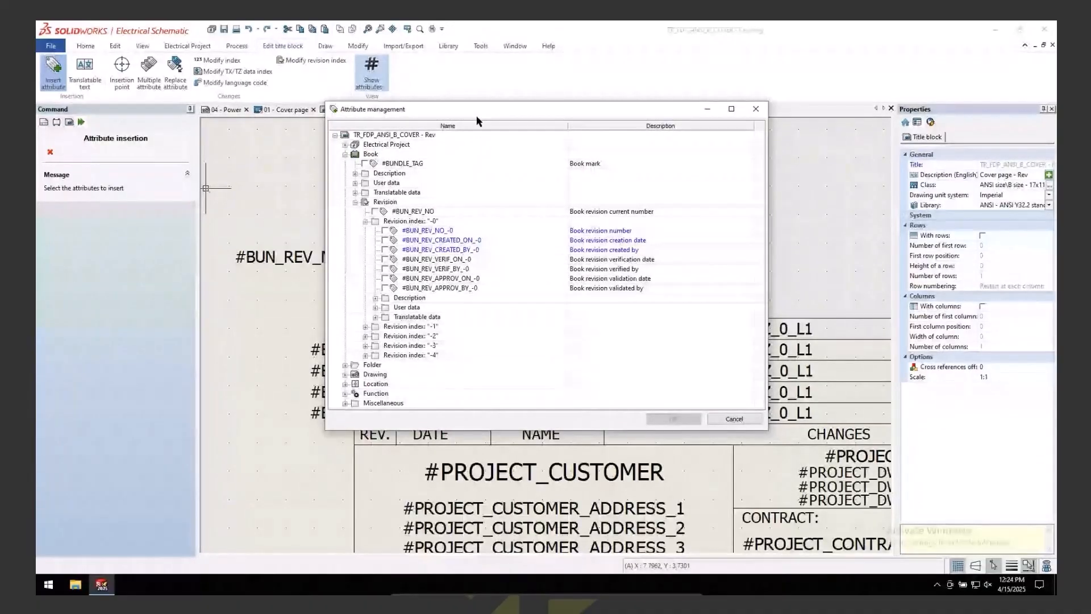
{"action": "left_click_drag", "start_coordinate": [481, 110], "coordinate": [752, 97]}
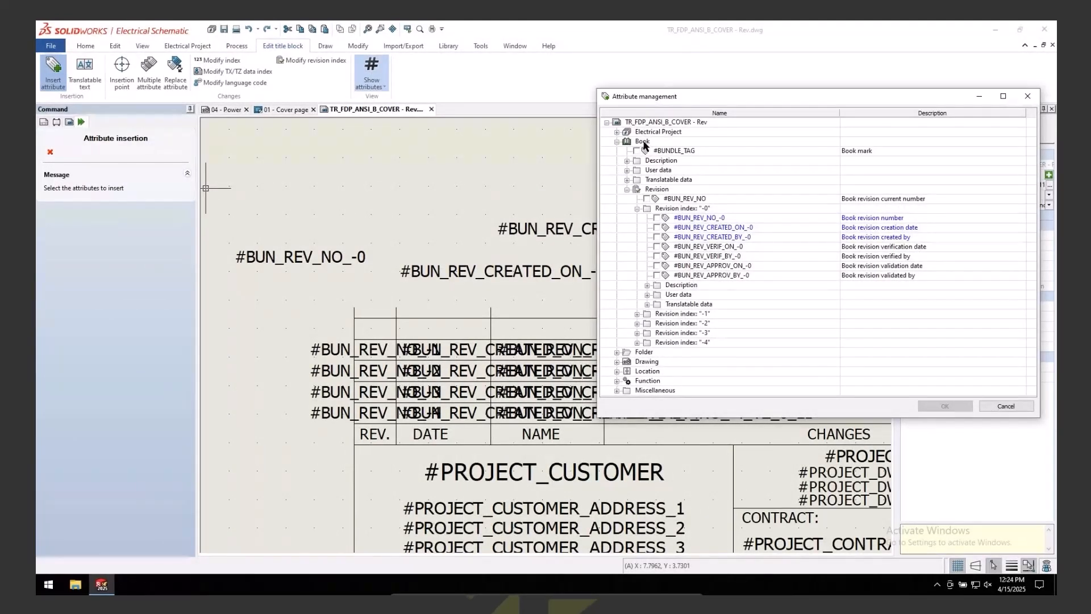
{"action": "left_click", "coordinate": [617, 141]}
{"action": "left_click", "coordinate": [616, 141]}
{"action": "left_click", "coordinate": [648, 286]}
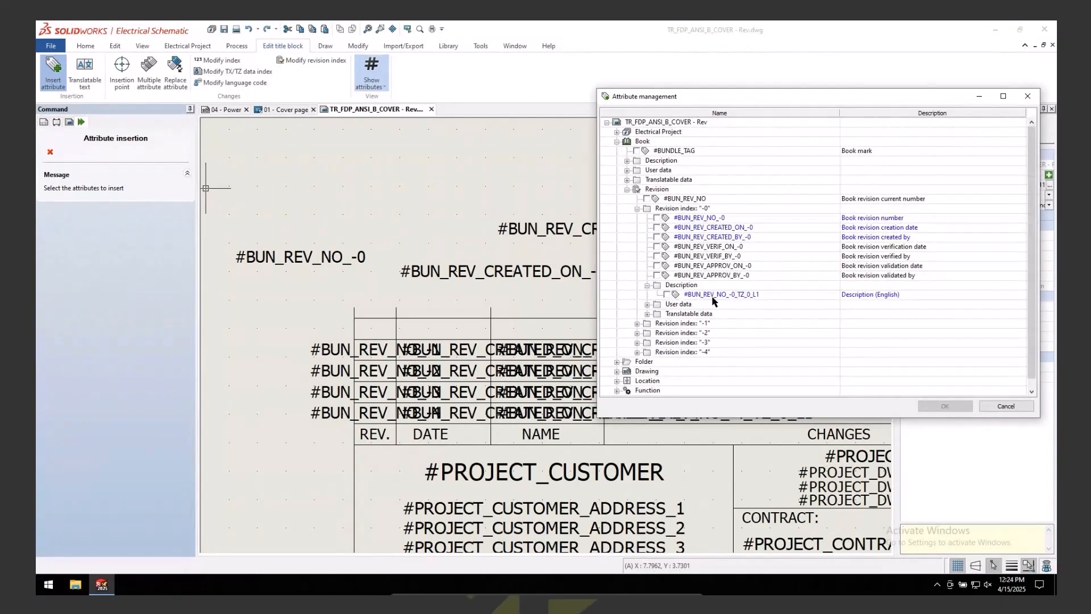
{"action": "left_click_drag", "start_coordinate": [720, 100], "coordinate": [650, 75]}
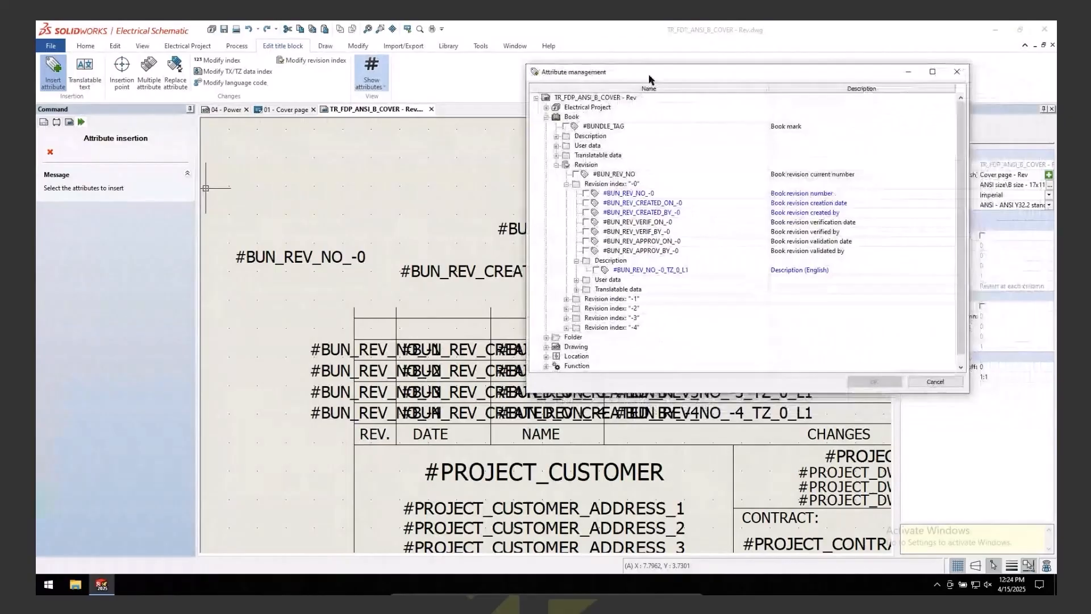
{"action": "left_click", "coordinate": [933, 382]}
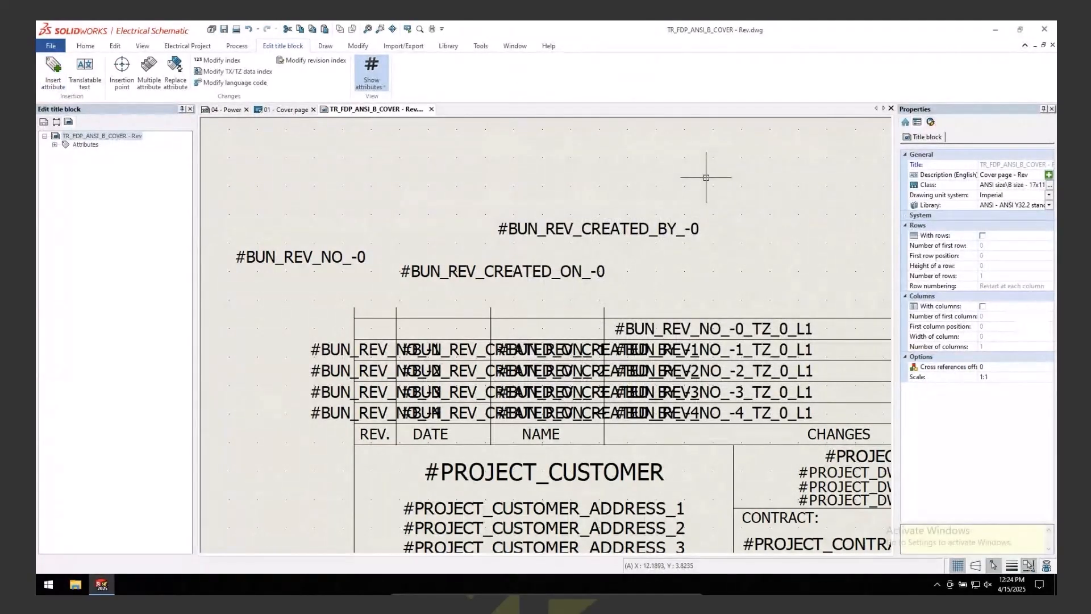
{"action": "middle_click_drag", "start_coordinate": [706, 177], "coordinate": [636, 156]}
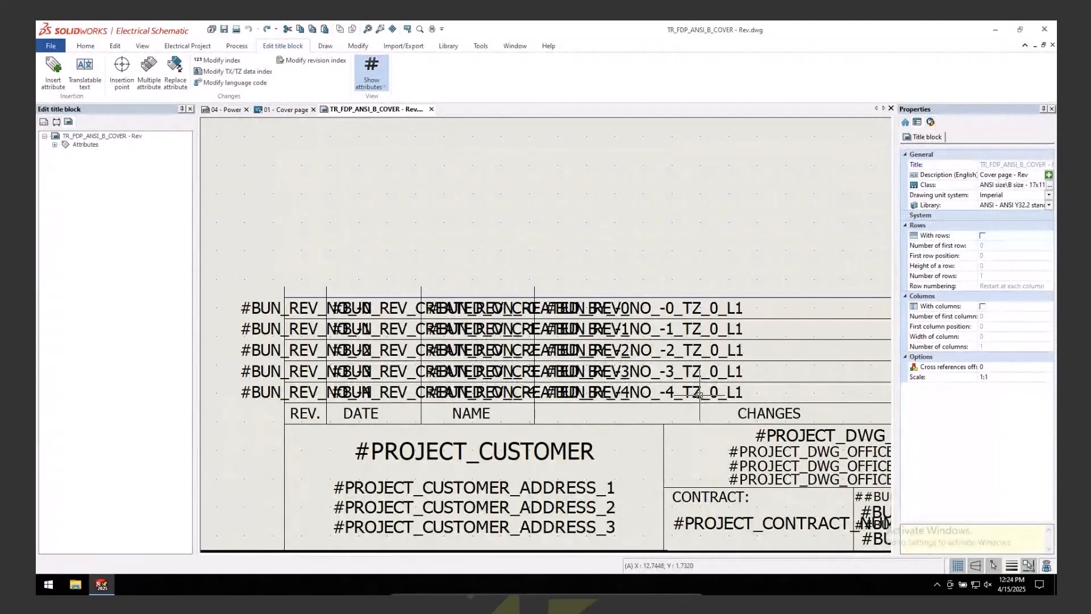
- Examine the cover page's revision table and the project configuration's options for filling recent revision attributes, and cancel the configuration
{"action": "left_click", "coordinate": [291, 112]}
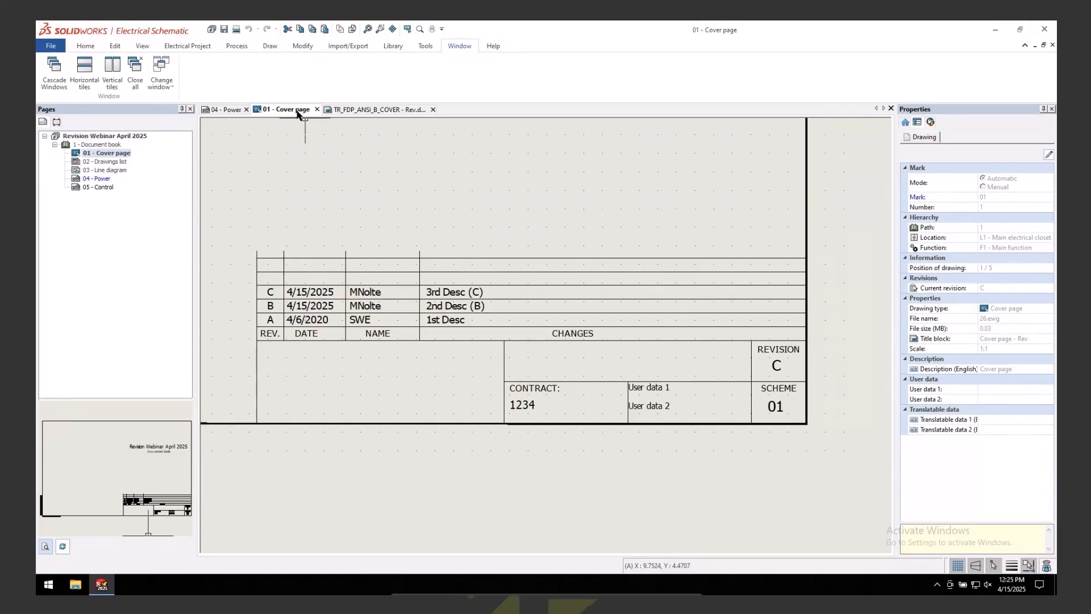
{"action": "left_click", "coordinate": [180, 48]}
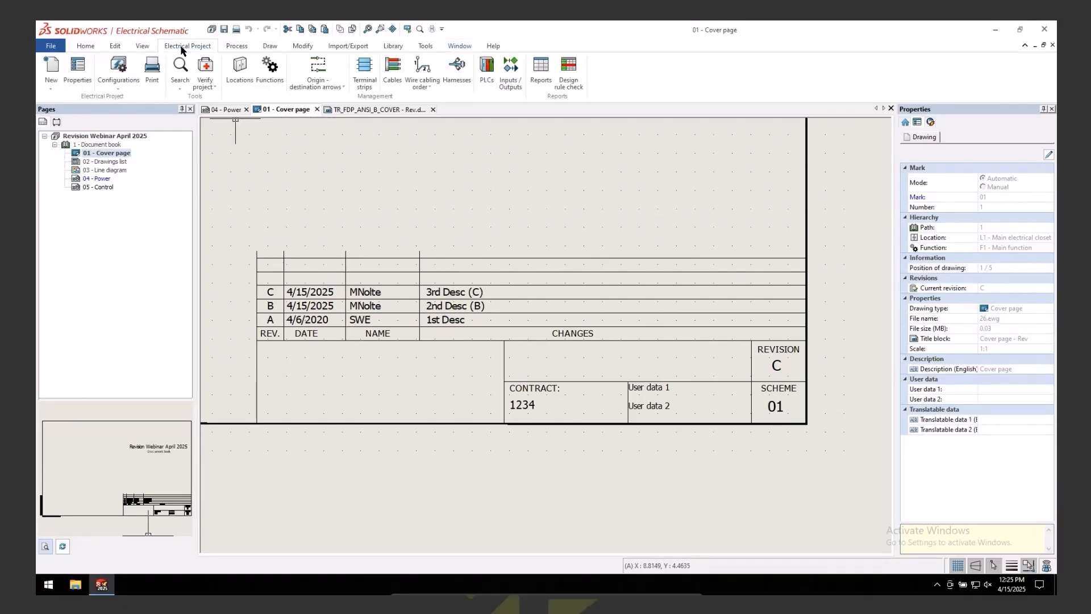
{"action": "left_click", "coordinate": [119, 65]}
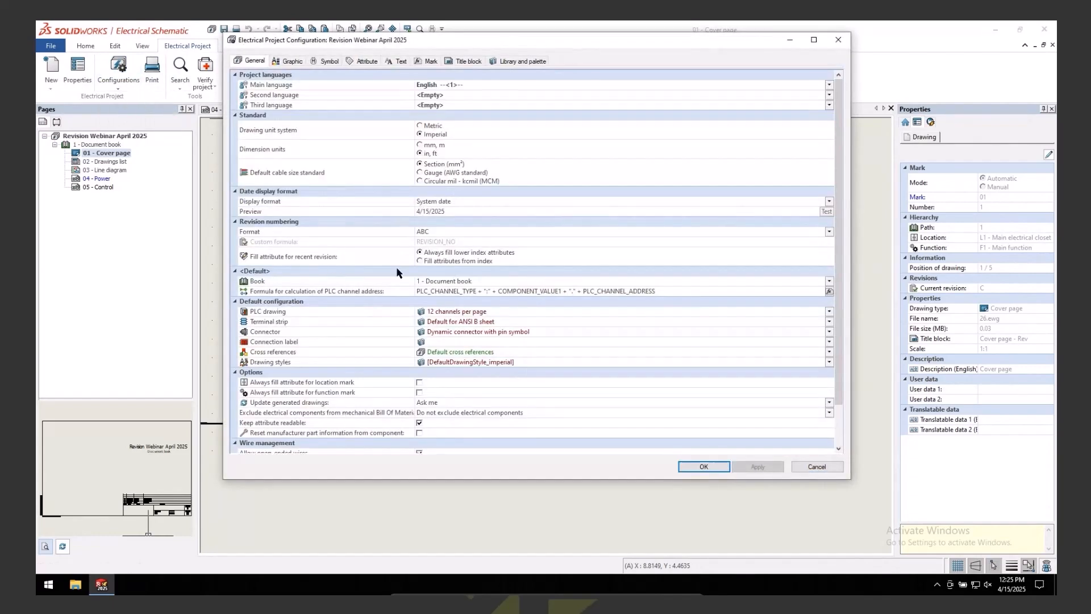
{"action": "left_click", "coordinate": [443, 257]}
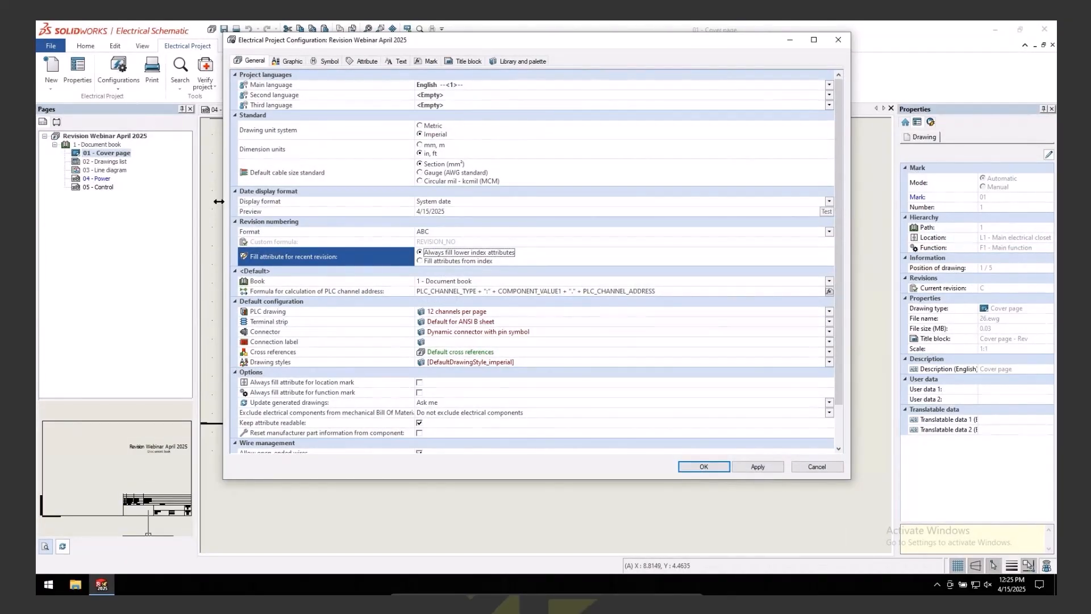
{"action": "mouse_move", "coordinate": [313, 260]}
{"action": "mouse_move", "coordinate": [494, 263]}
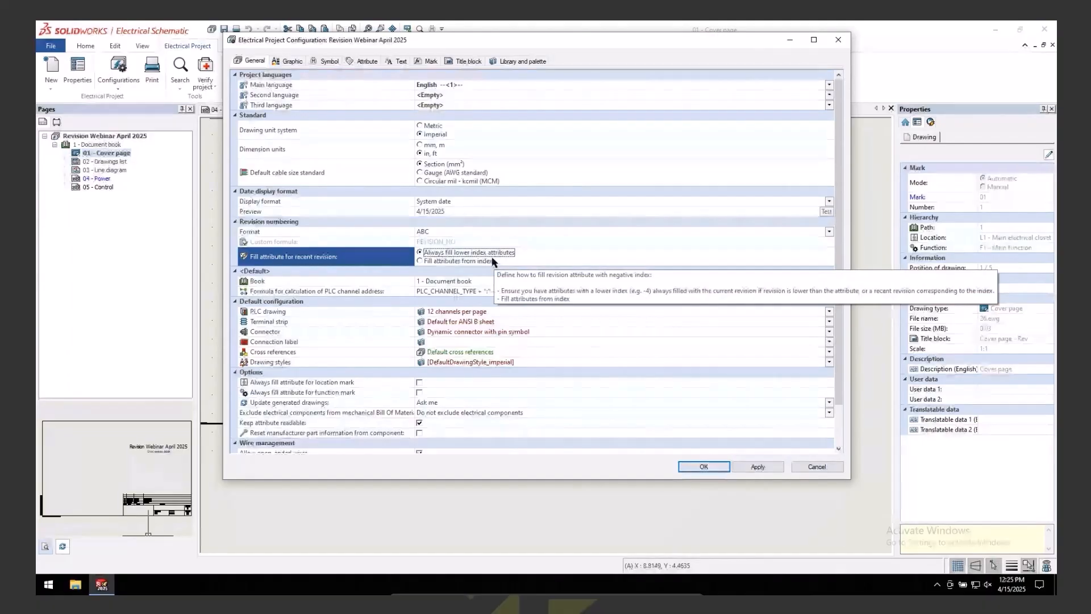
{"action": "left_click", "coordinate": [813, 469]}
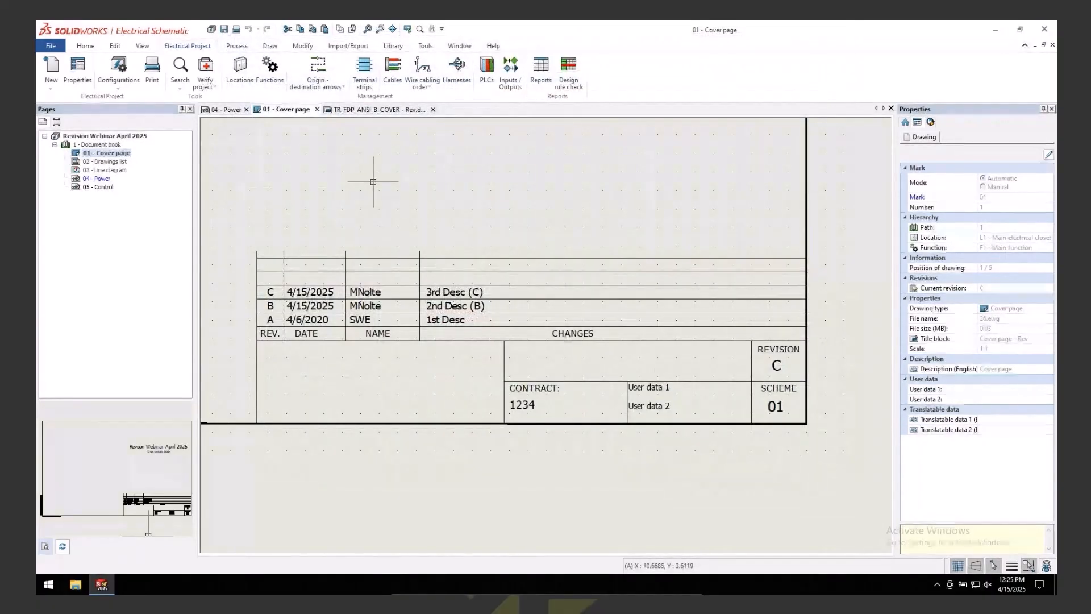
- Inspect the #BUN_REV_NO_-0 attribute in the cover page title block and clear the selection
{"action": "left_click", "coordinate": [394, 112]}
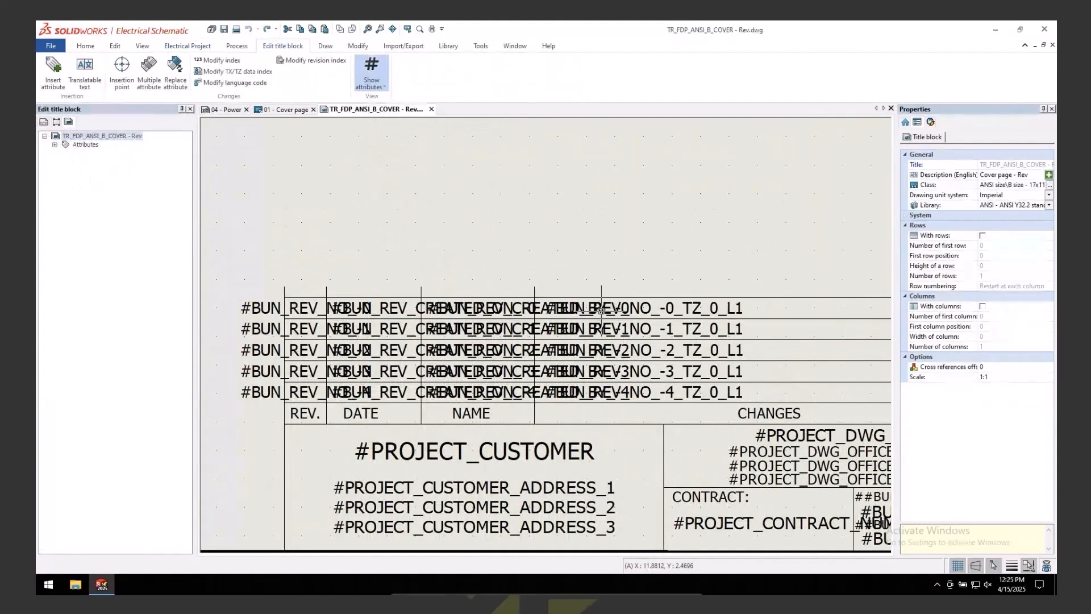
{"action": "left_click", "coordinate": [299, 308]}
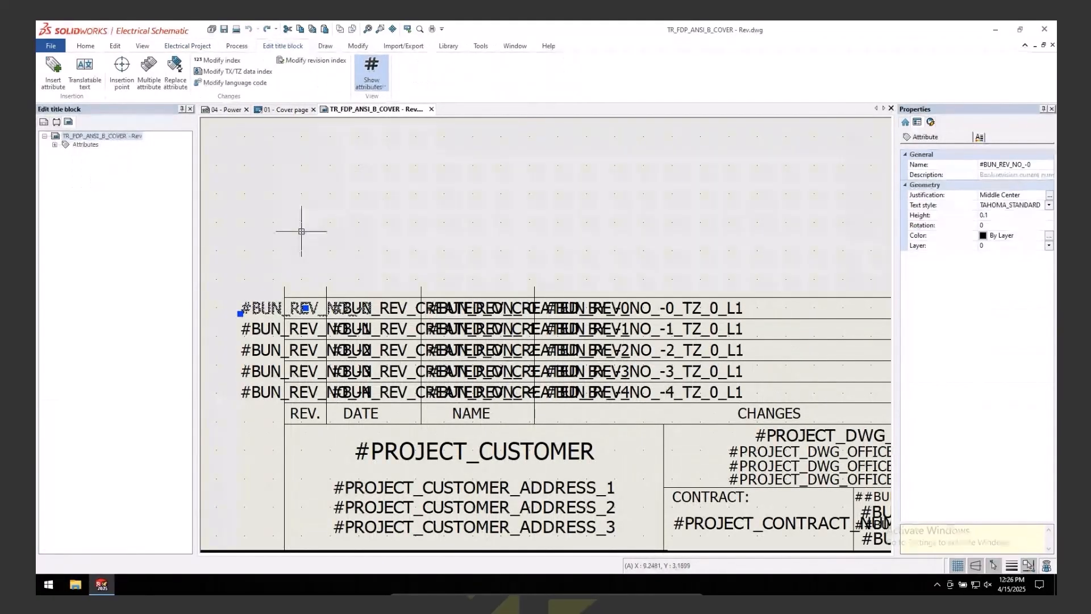
{"action": "key", "text": "Escape"}
- Open the title block of the 04 - Power drawing for editing
{"action": "left_click", "coordinate": [227, 110]}
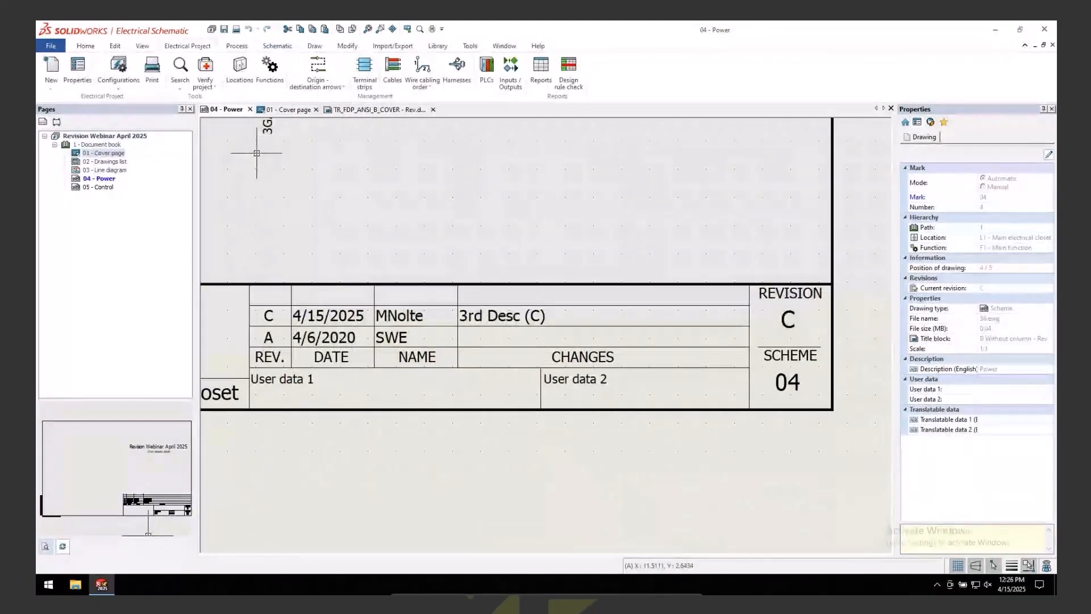
{"action": "right_click", "coordinate": [226, 111]}
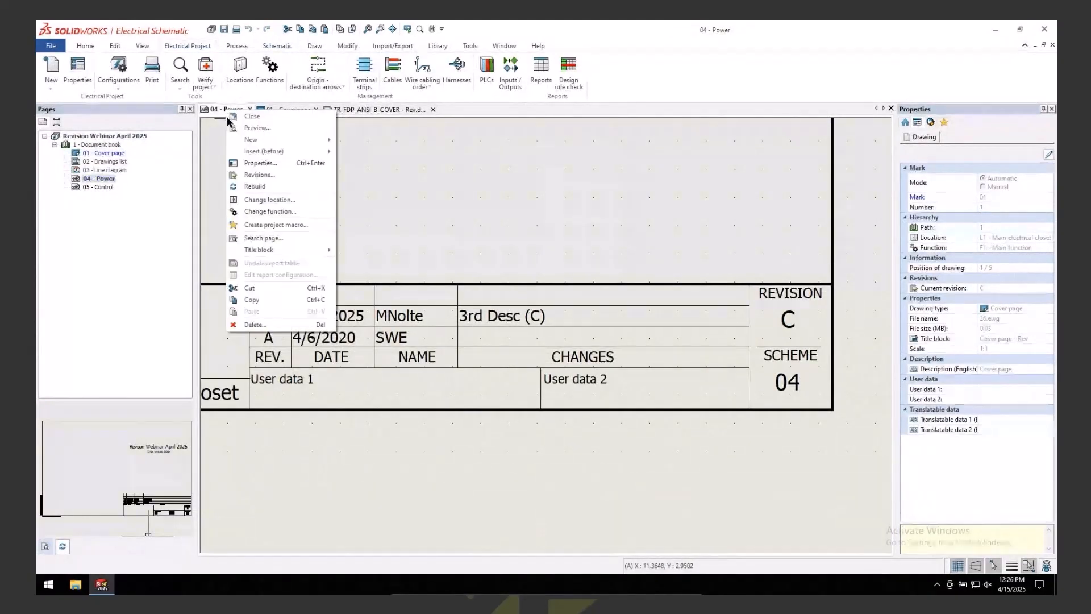
{"action": "mouse_move", "coordinate": [276, 249]}
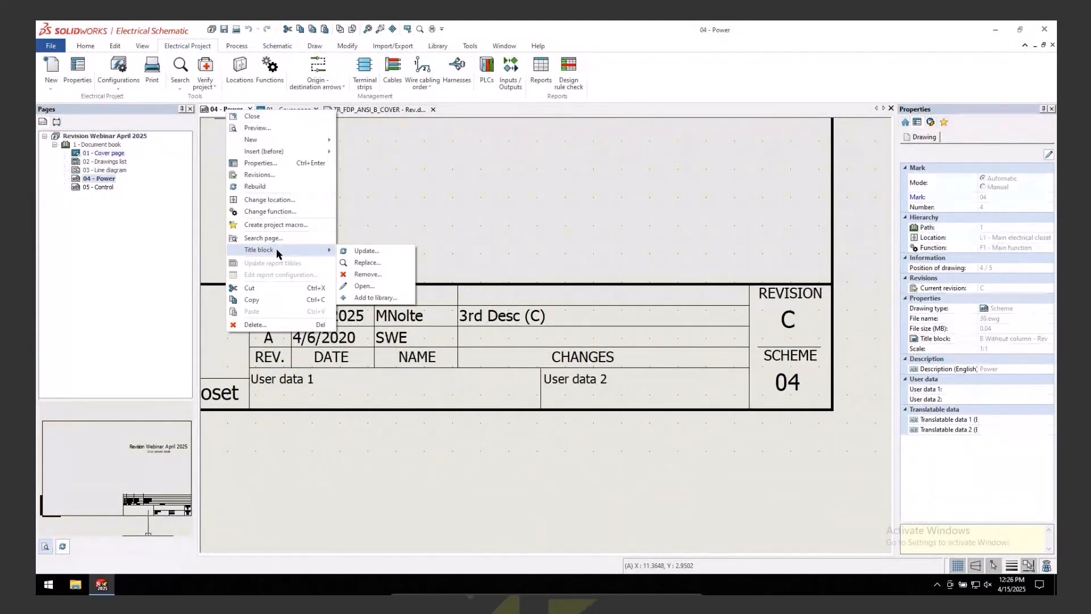
{"action": "left_click", "coordinate": [370, 289]}
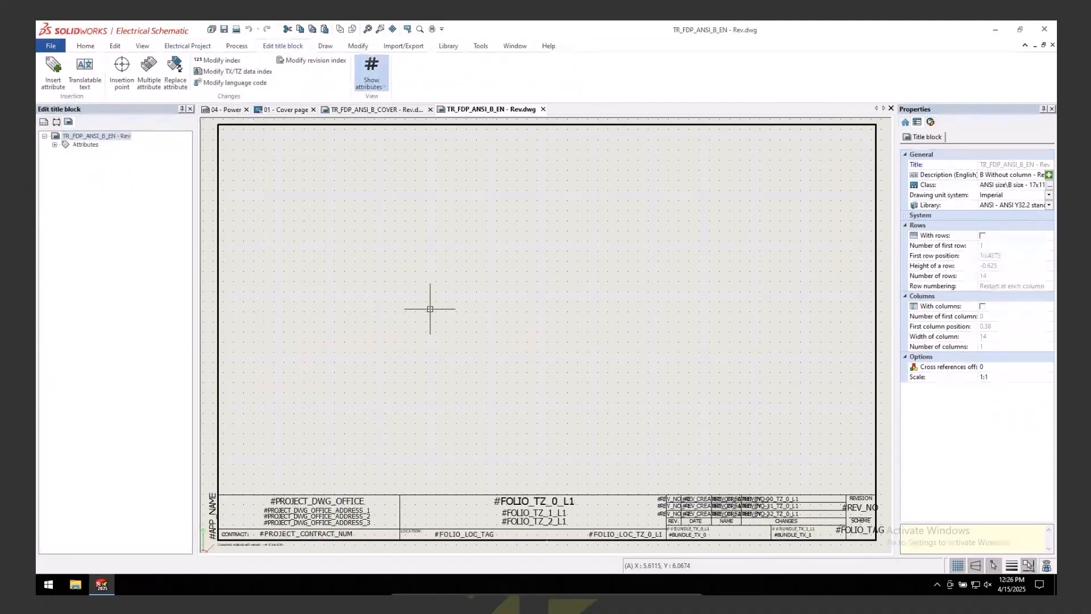
- Move the #REV_NO_-0, #REV_CREATED_ON_-0 and #REV_CREATED_BY_-0 attributes out of the revision table to separate spots above it
{"action": "middle_click_drag", "start_coordinate": [554, 414], "coordinate": [445, 335]}
{"action": "scroll", "coordinate": [616, 305], "scroll_direction": "up", "scroll_amount": 4}
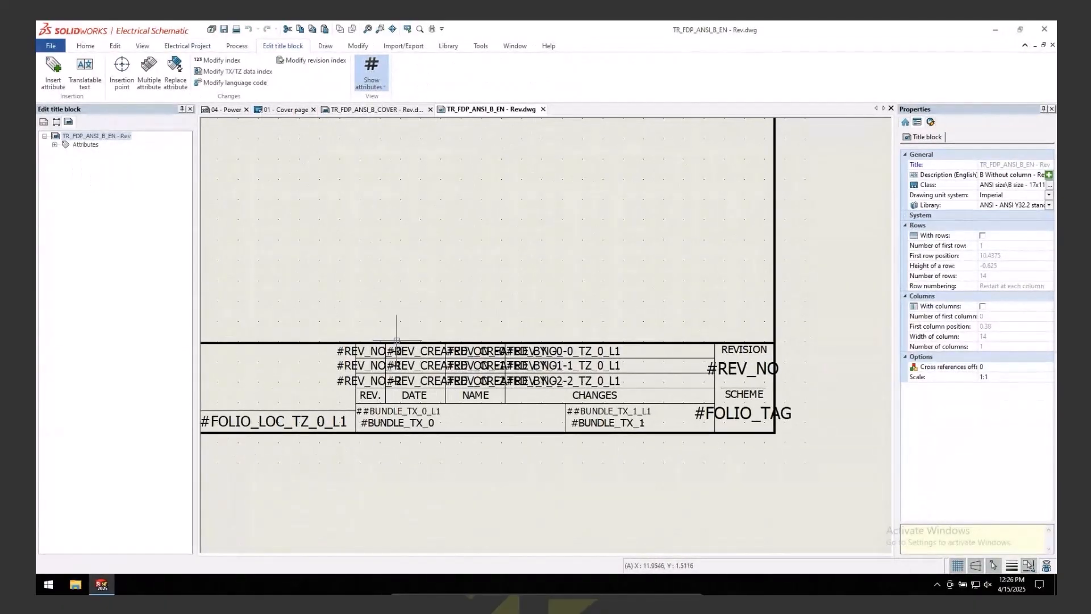
{"action": "left_click", "coordinate": [370, 352]}
{"action": "left_click_drag", "start_coordinate": [319, 310], "coordinate": [311, 296]}
{"action": "left_click_drag", "start_coordinate": [418, 351], "coordinate": [408, 300]}
{"action": "left_click_drag", "start_coordinate": [487, 352], "coordinate": [478, 251]}
{"action": "key", "text": "Escape"}
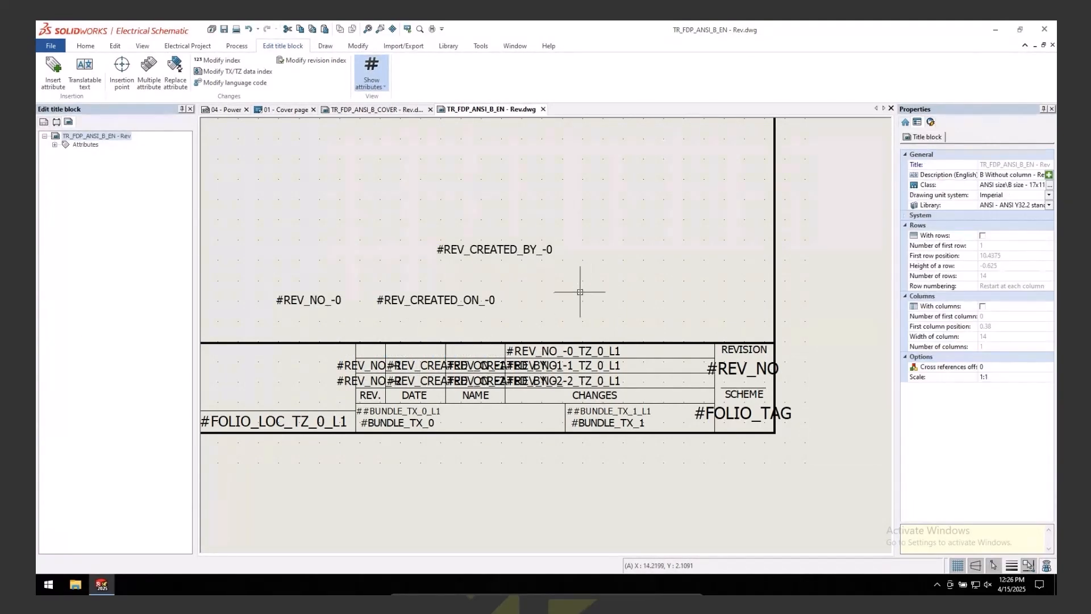
- In attribute insertion, select #REV_VERIF_ON_-0, #REV_VERIF_BY_-0, #REV_APPROV_ON_-0 and #REV_APPROV_BY_-0 from the Drawing attributes of revision index "-0"
{"action": "scroll", "coordinate": [572, 295], "scroll_direction": "up", "scroll_amount": 1}
{"action": "middle_click_drag", "start_coordinate": [575, 292], "coordinate": [650, 327]}
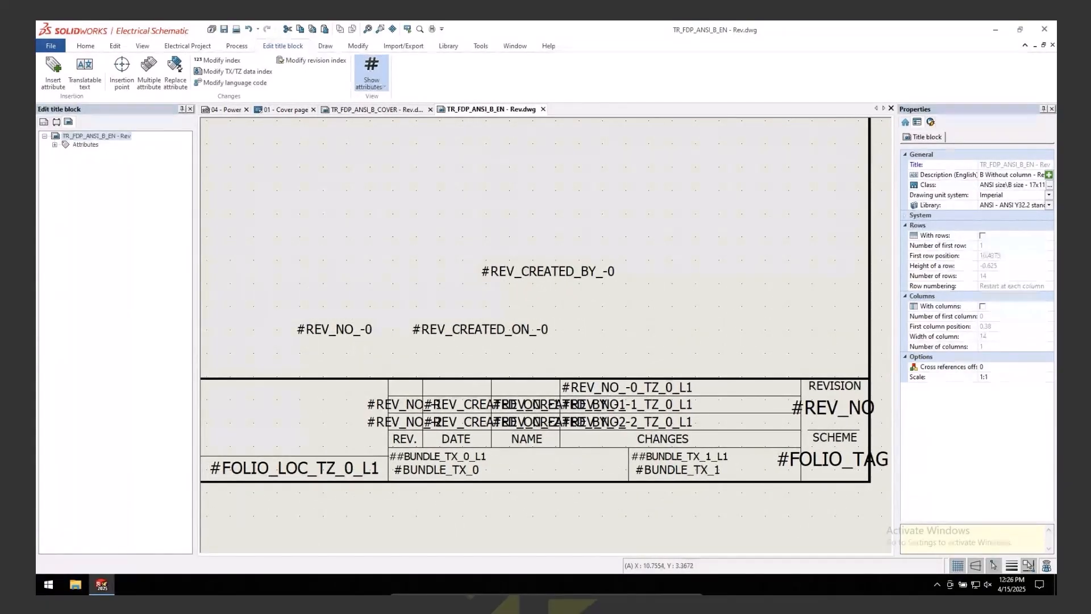
{"action": "left_click", "coordinate": [55, 71]}
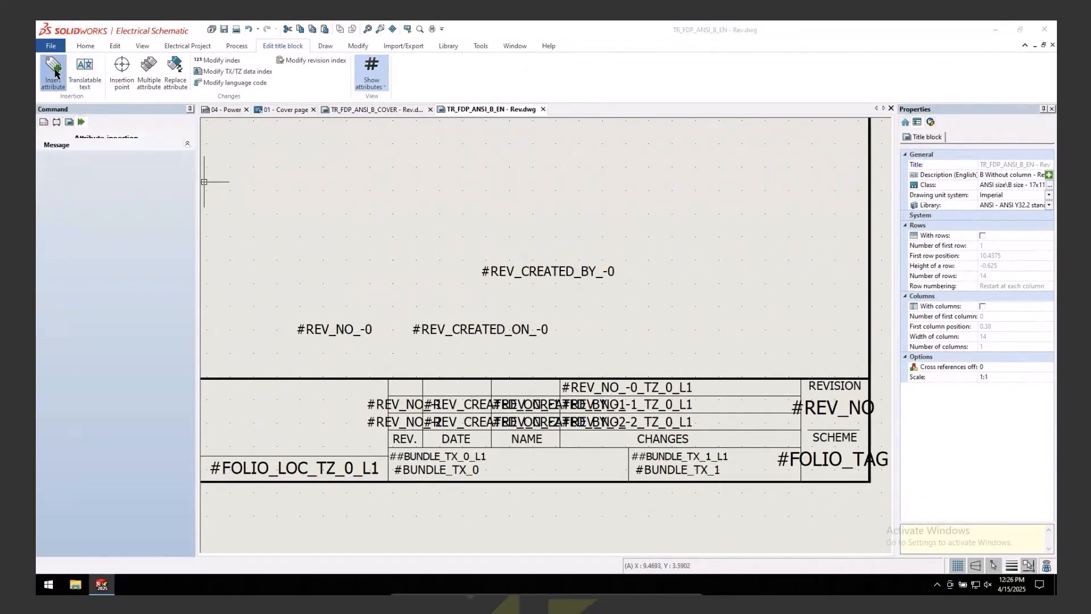
{"action": "left_click_drag", "start_coordinate": [628, 74], "coordinate": [743, 76]}
{"action": "left_click", "coordinate": [657, 138]}
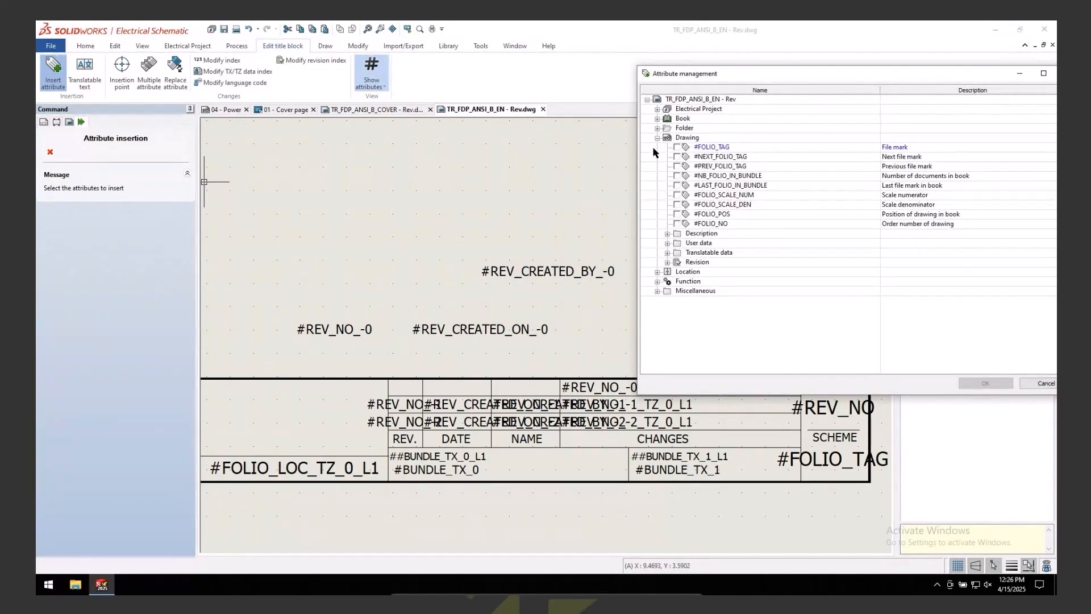
{"action": "left_click", "coordinate": [667, 262]}
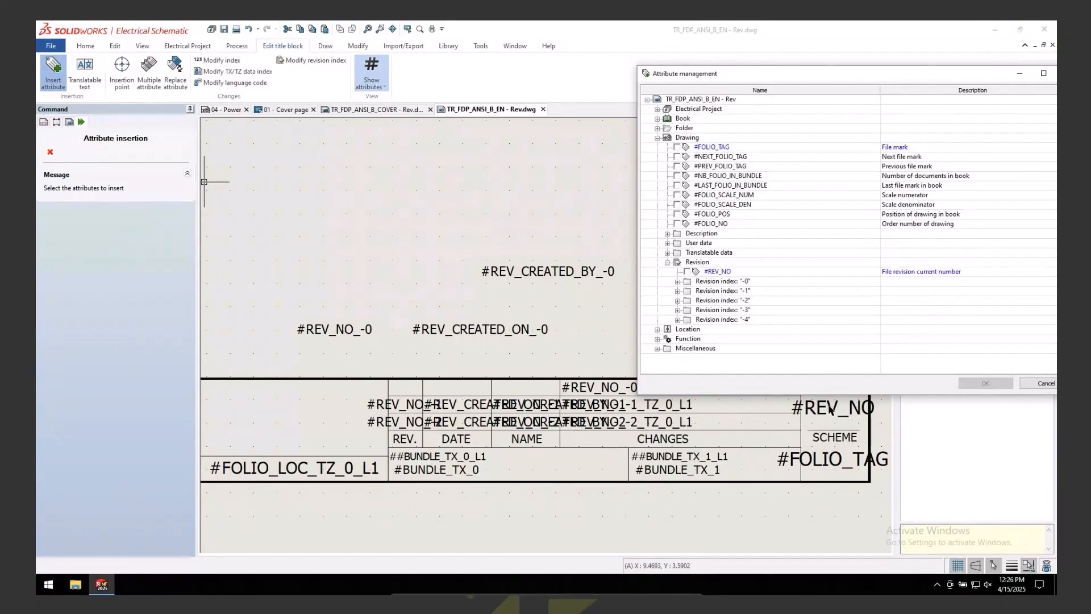
{"action": "left_click", "coordinate": [677, 281]}
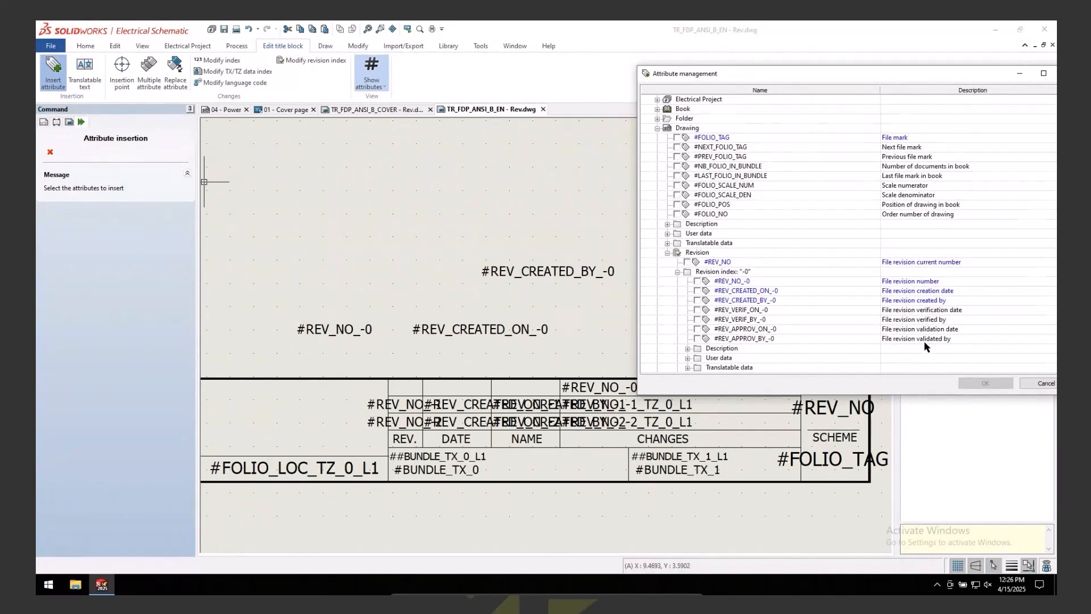
{"action": "left_click", "coordinate": [697, 310]}
{"action": "left_click", "coordinate": [697, 319]}
{"action": "left_click", "coordinate": [697, 329]}
{"action": "left_click", "coordinate": [697, 338]}
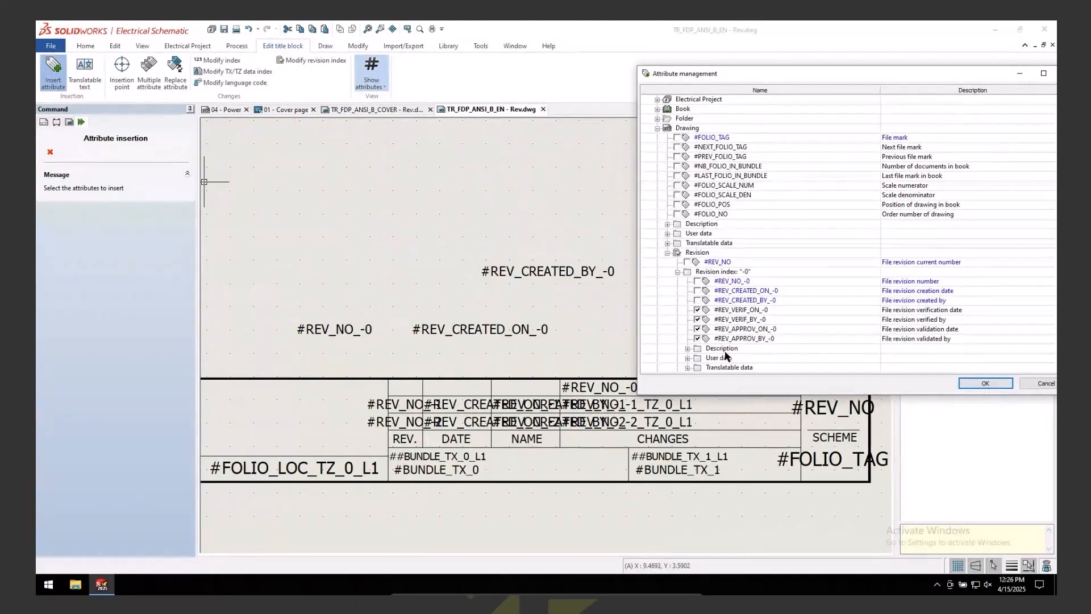
- Review the description attribute of revision index "-0" and place the four selected verification and approval attributes above #REV_CREATED_BY_-0
{"action": "left_click", "coordinate": [687, 349]}
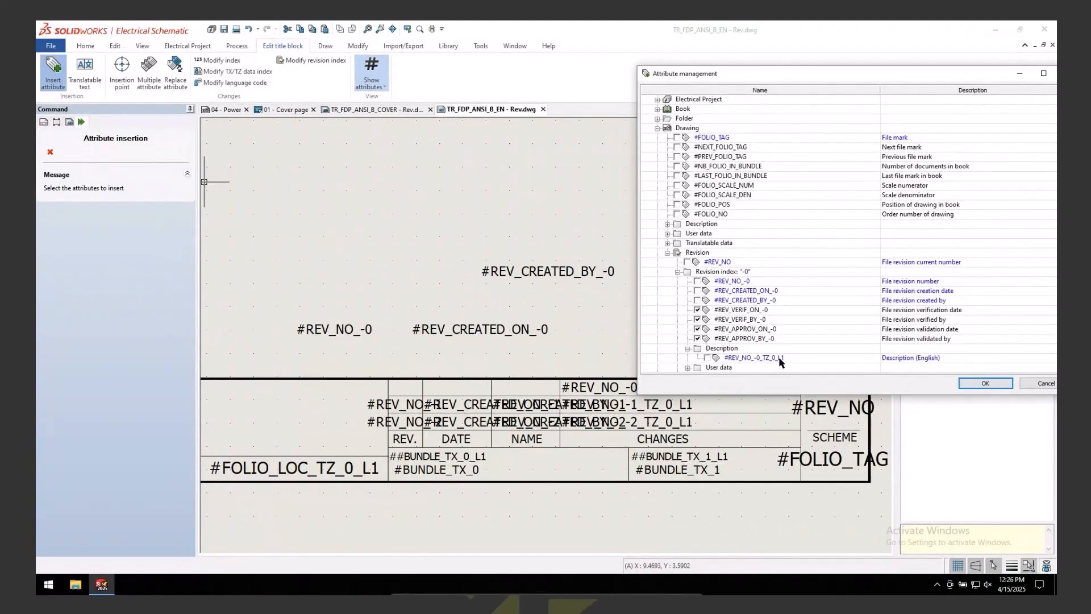
{"action": "scroll", "coordinate": [790, 345], "scroll_direction": "down", "scroll_amount": 3}
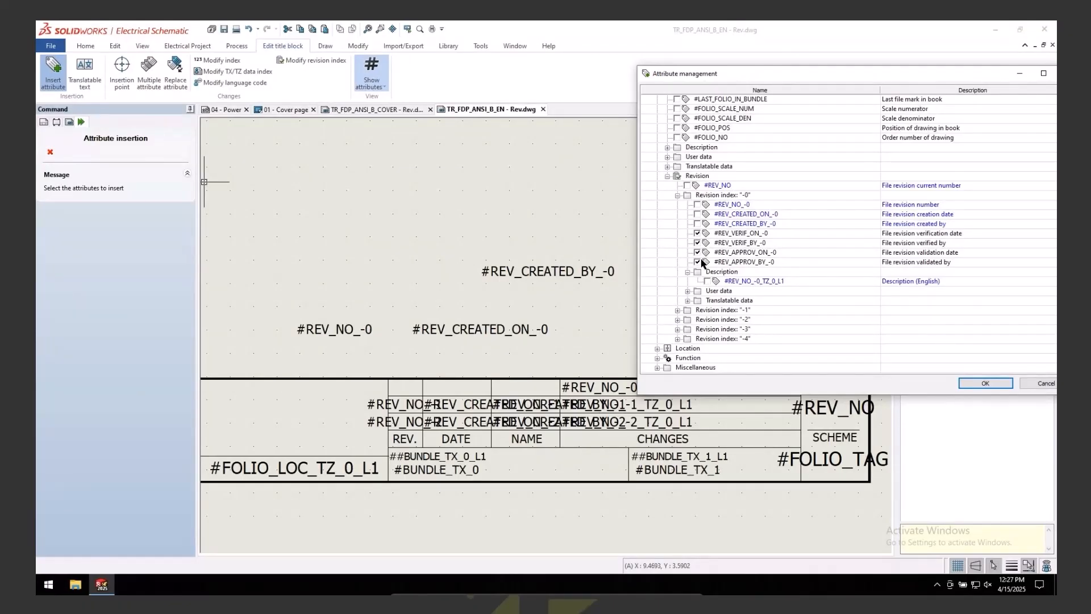
{"action": "left_click", "coordinate": [970, 382]}
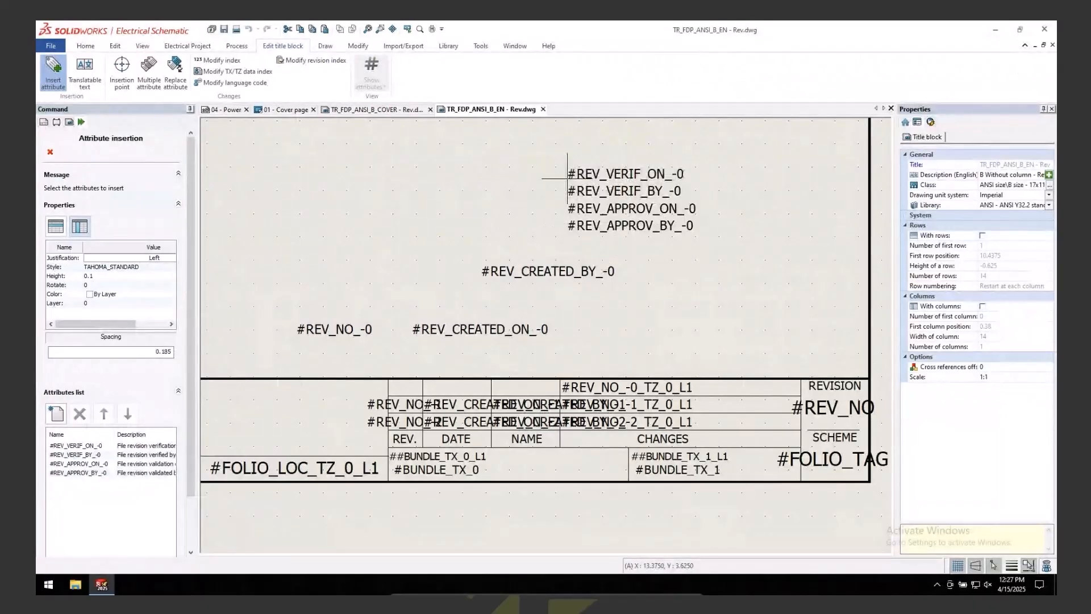
{"action": "left_click", "coordinate": [567, 178]}
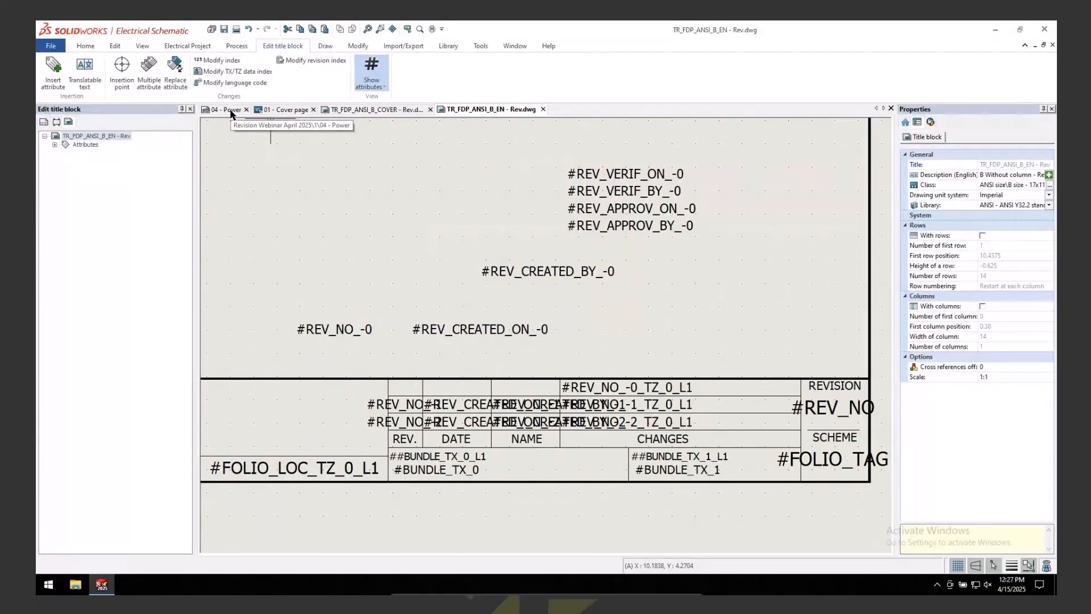
- Check the 04 - Power drawing's revision table, and start closing the TR_FDP_ANSI_B_EN - Rev title block but cancel at the save prompt
{"action": "left_click", "coordinate": [231, 109]}
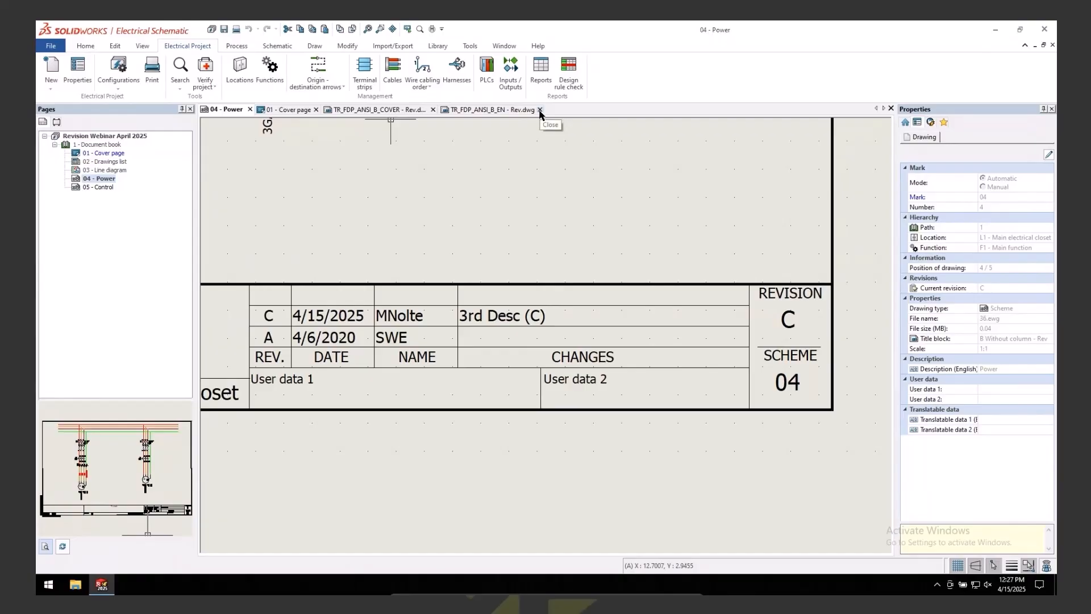
{"action": "left_click", "coordinate": [540, 110]}
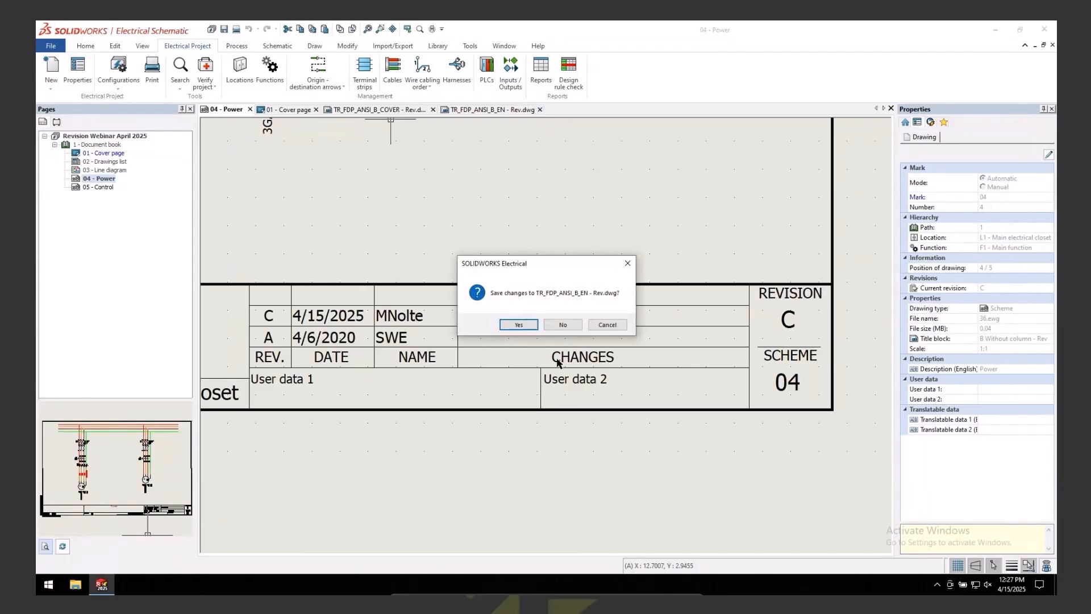
{"action": "left_click", "coordinate": [606, 325]}
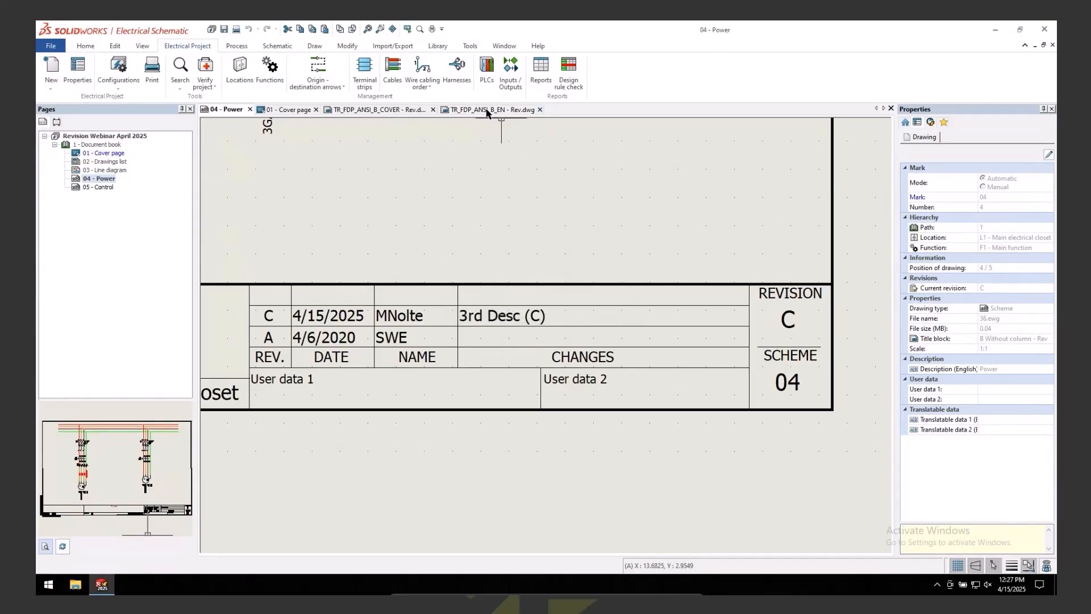
- Delete the four #REV_VERIF and #REV_APPROV attributes of index "-0" from the TR_FDP_ANSI_B_EN - Rev title block
{"action": "left_click", "coordinate": [486, 111]}
{"action": "mouse_move", "coordinate": [719, 233]}
{"action": "left_mouse_down"}
{"action": "mouse_move", "coordinate": [565, 165]}
{"action": "mouse_move", "coordinate": [580, 158]}
{"action": "left_mouse_up"}
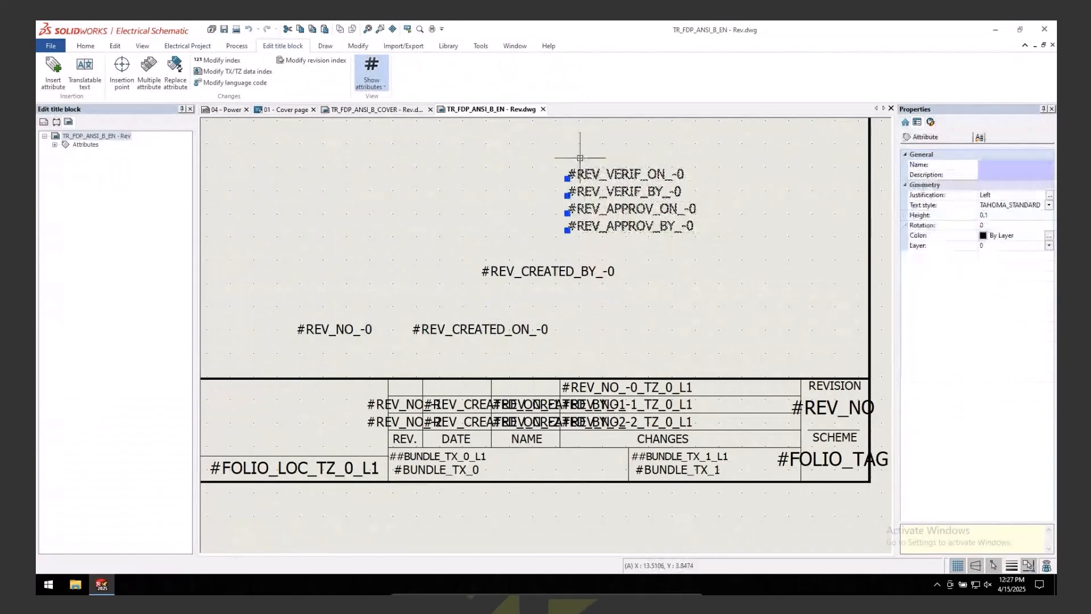
{"action": "key", "text": "Delete"}
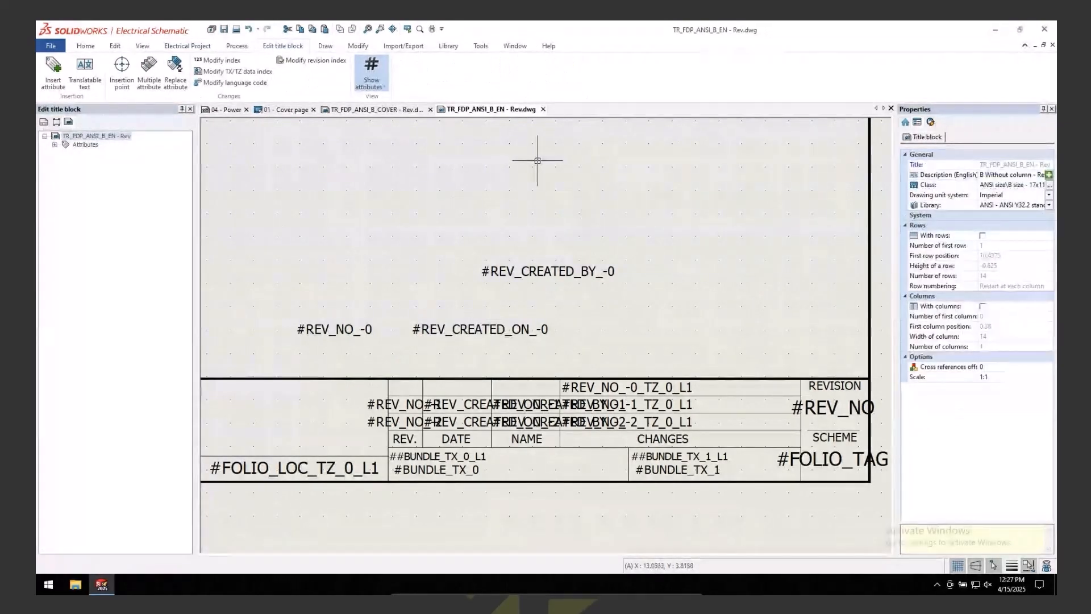
- In attribute insertion, select #REV_VERIF_ON_-2, #REV_VERIF_BY_-2, #REV_APPROV_ON_-2 and #REV_APPROV_BY_-2 from the Drawing attributes of revision index "-2"
{"action": "left_click", "coordinate": [53, 70]}
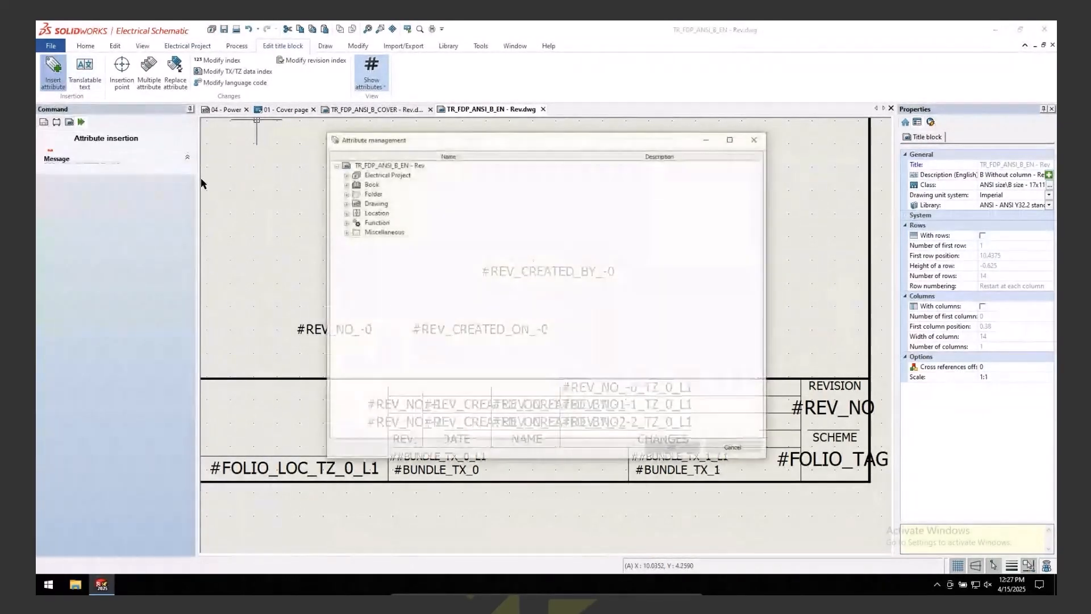
{"action": "left_click", "coordinate": [346, 203]}
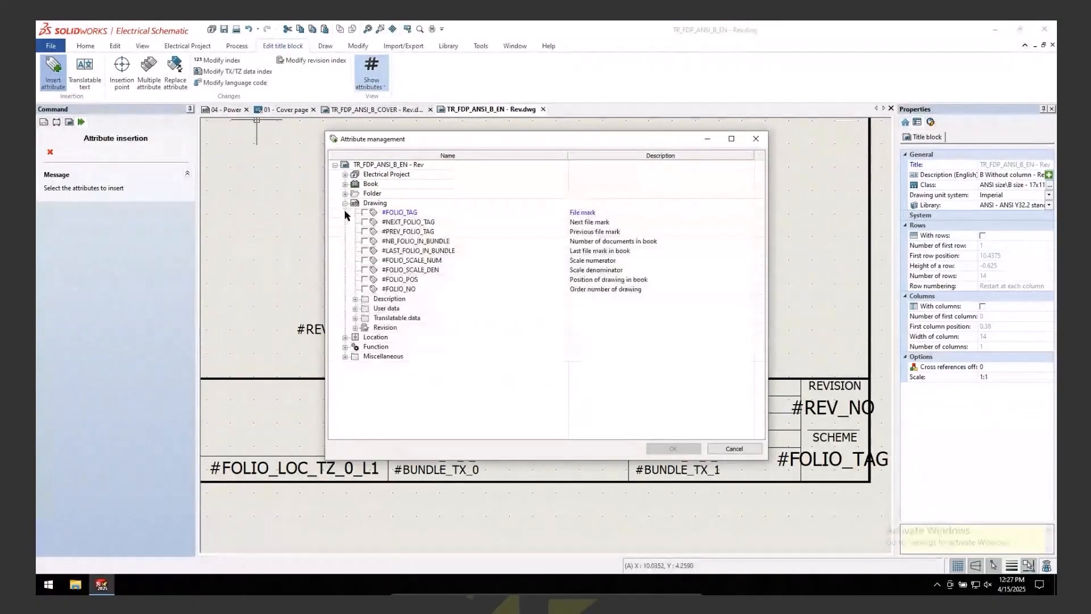
{"action": "left_click", "coordinate": [356, 327]}
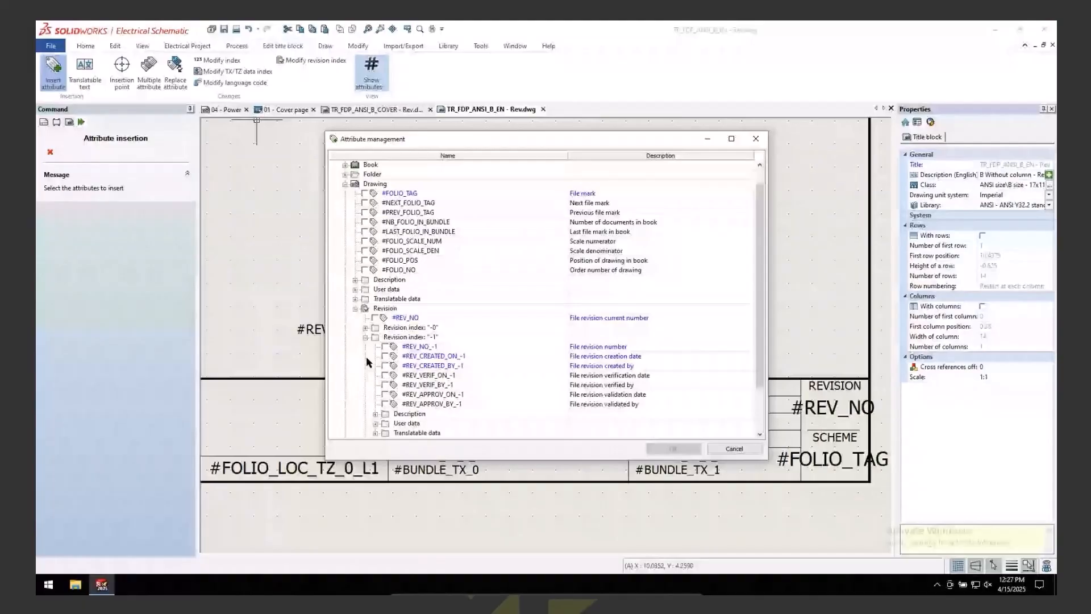
{"action": "left_click", "coordinate": [365, 337]}
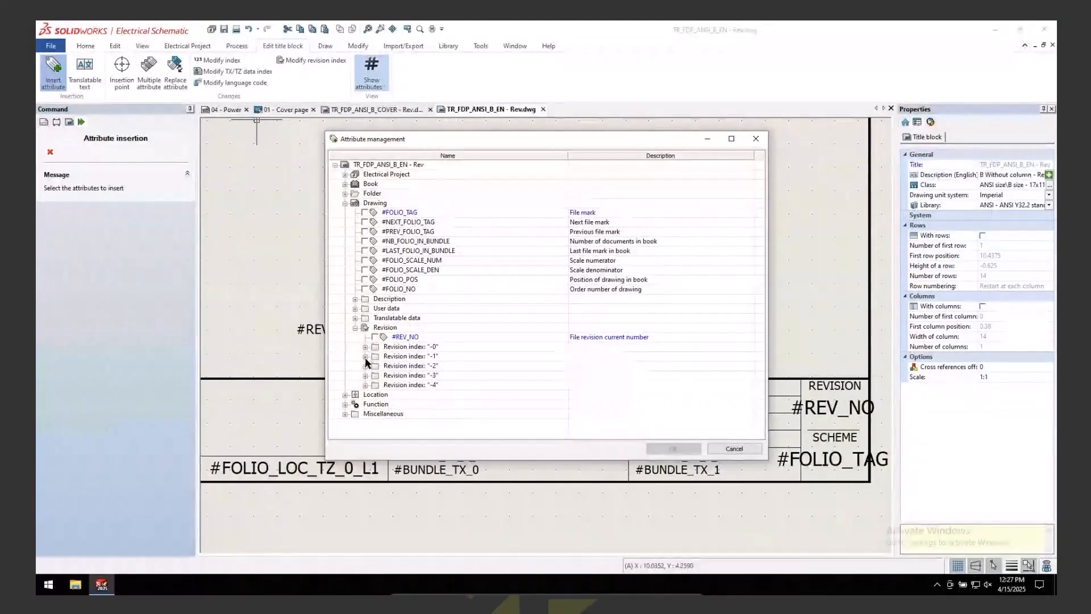
{"action": "left_click", "coordinate": [365, 365]}
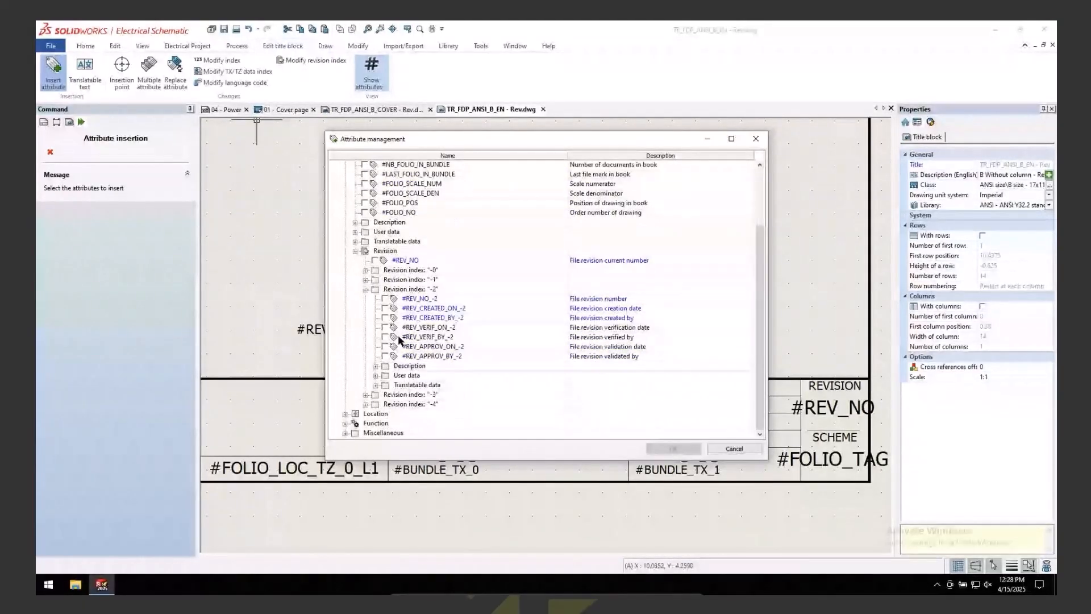
{"action": "left_click", "coordinate": [384, 328]}
{"action": "left_click", "coordinate": [385, 337]}
{"action": "left_click", "coordinate": [384, 347]}
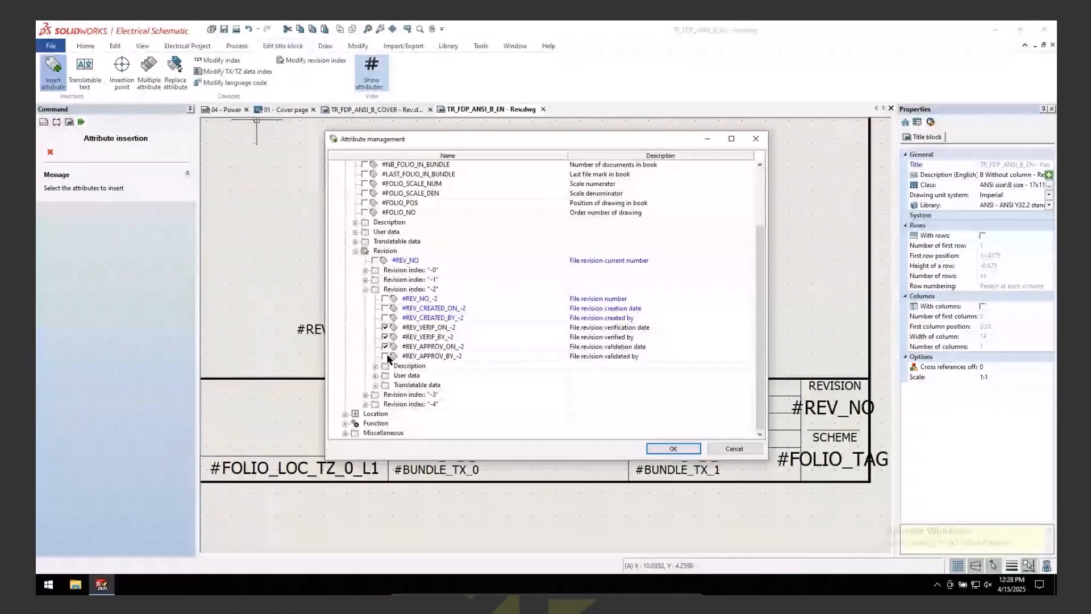
{"action": "left_click", "coordinate": [385, 357]}
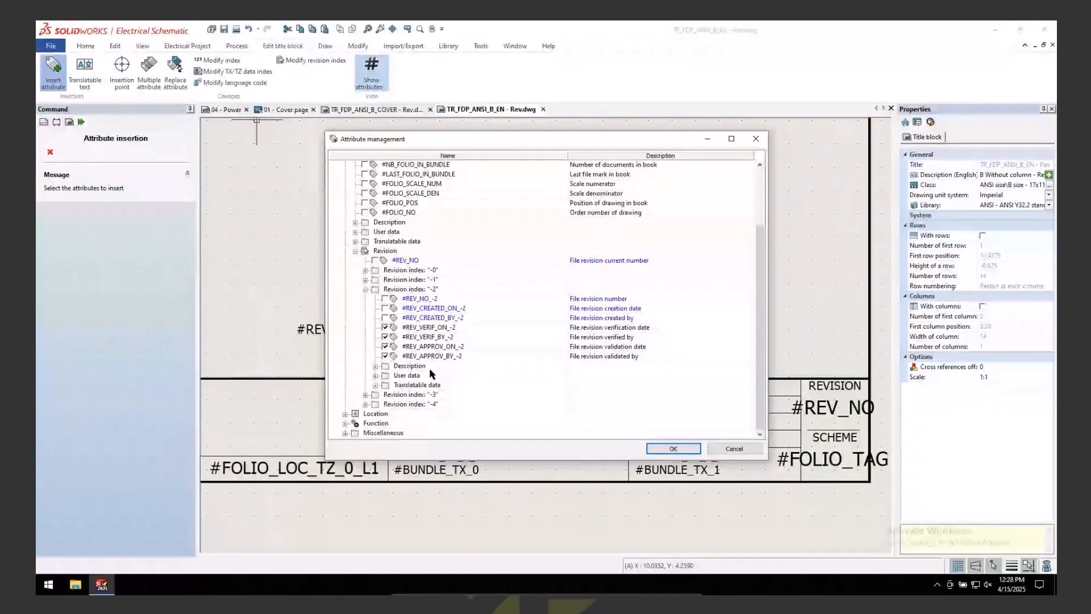
- Add the four verification and approval attributes of revision index "-1" to the selection and place all eight above the revision table, beside #REV_CREATED_BY_-0
{"action": "left_click", "coordinate": [366, 280]}
{"action": "left_click", "coordinate": [385, 318]}
{"action": "left_click", "coordinate": [384, 327]}
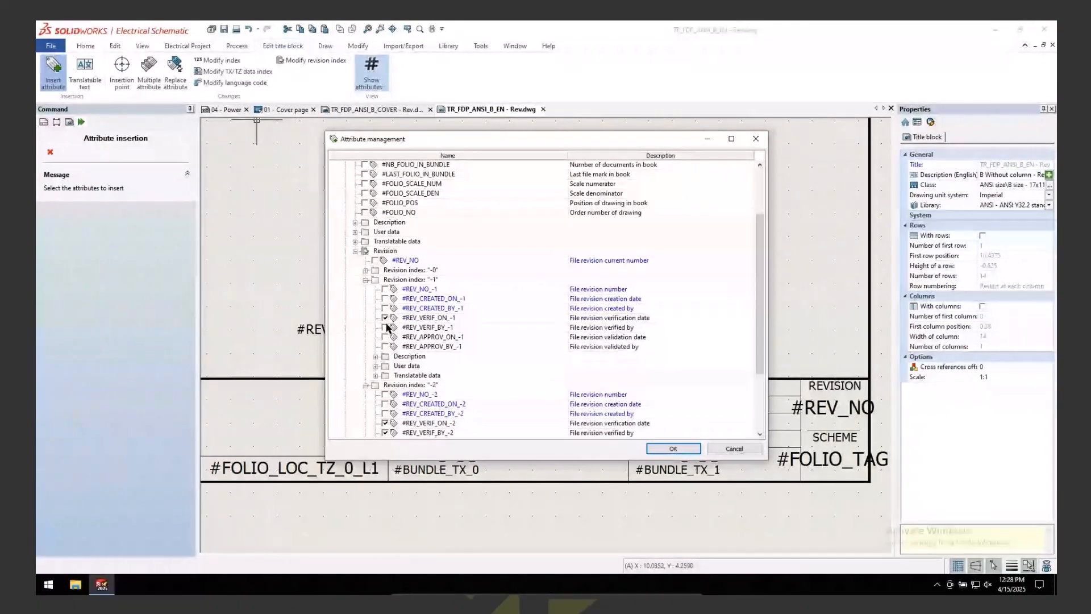
{"action": "left_click", "coordinate": [385, 337]}
{"action": "left_click", "coordinate": [385, 347]}
{"action": "left_click", "coordinate": [674, 449]}
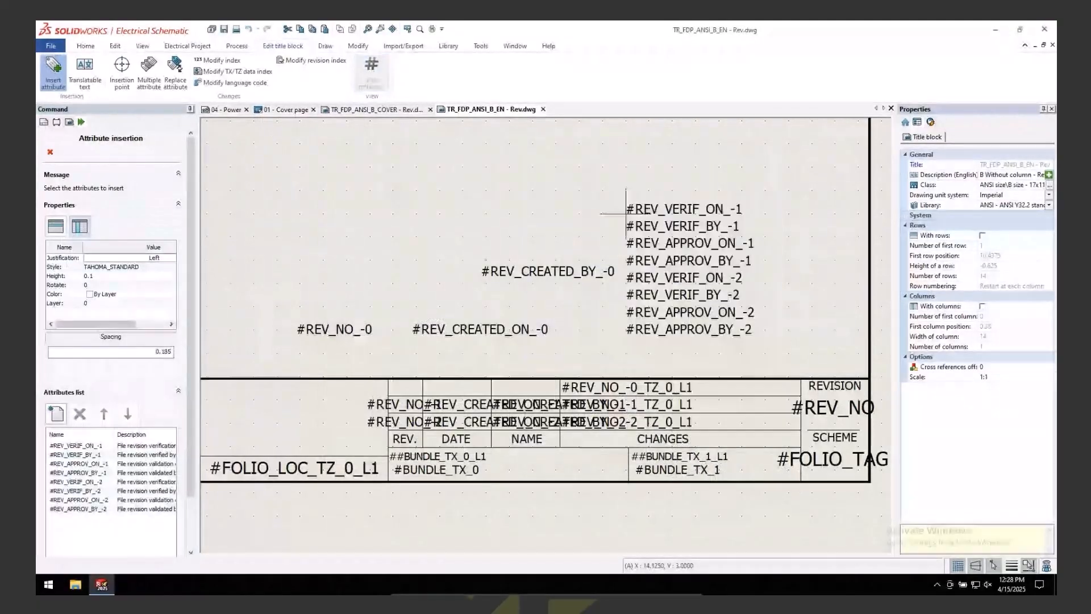
{"action": "left_click", "coordinate": [684, 154]}
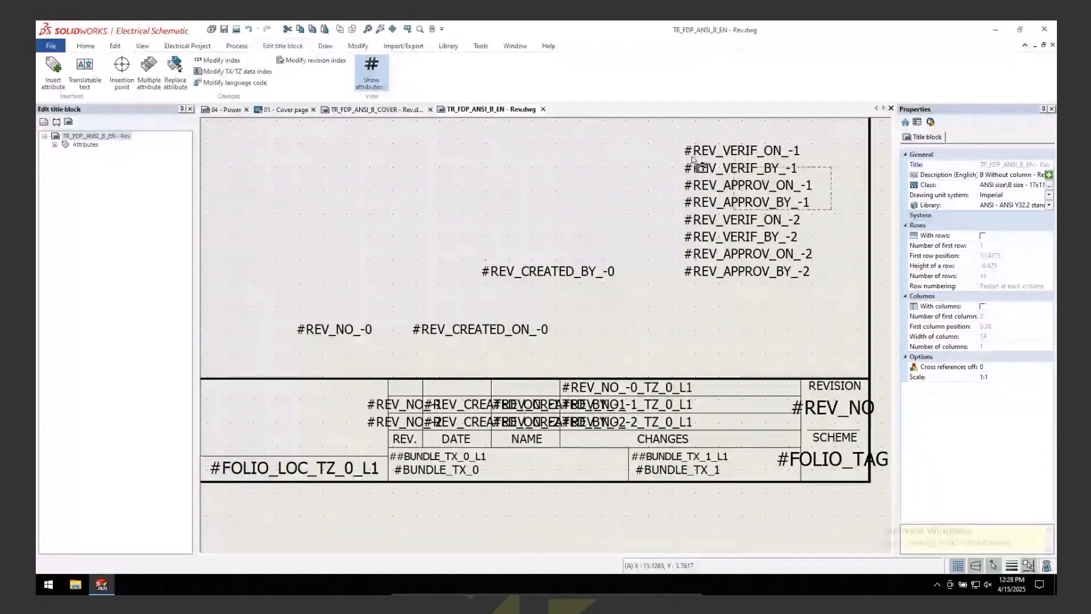
- Separate the two attribute groups, moving the index "-1" group above #REV_CREATED_BY_-0 and the index "-2" group up to the same height
{"action": "left_click", "coordinate": [652, 144]}
{"action": "left_click_drag", "start_coordinate": [717, 164], "coordinate": [465, 173]}
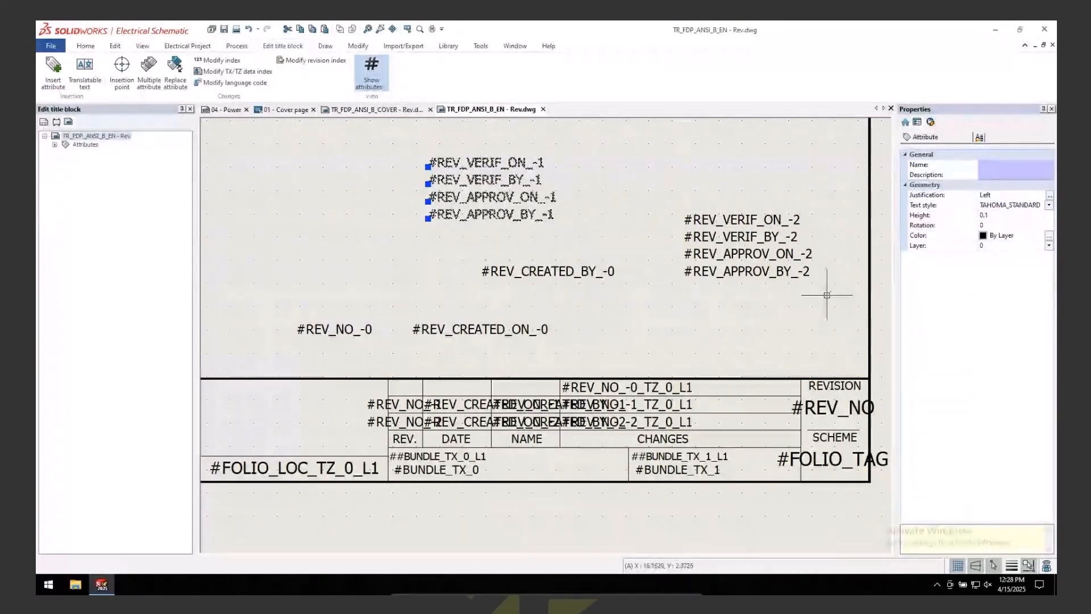
{"action": "left_click", "coordinate": [718, 208]}
{"action": "left_click_drag", "start_coordinate": [718, 208], "coordinate": [742, 150]}
{"action": "key", "text": "Escape"}
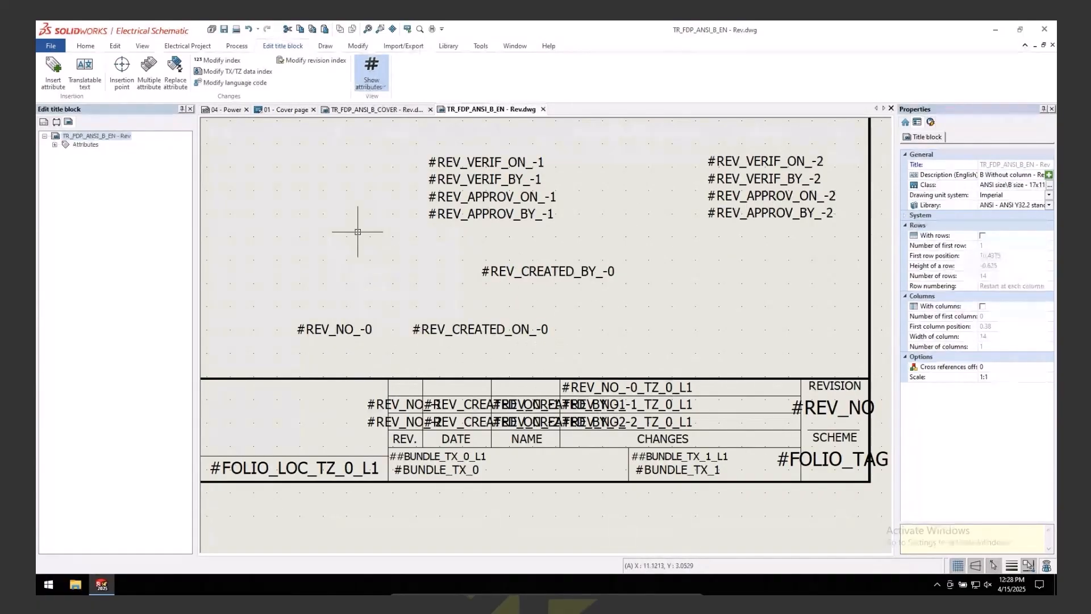
- Save and close the TR_FDP_ANSI_B_EN - Rev title block, and close TR_FDP_ANSI_B_COVER - Rev without saving
{"action": "left_click", "coordinate": [225, 30]}
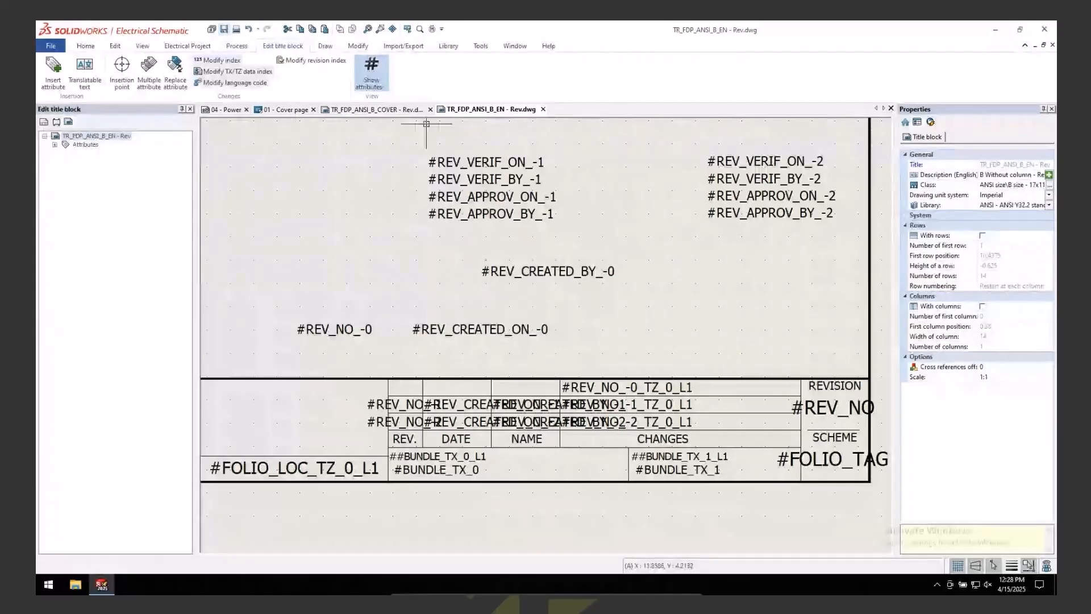
{"action": "left_click", "coordinate": [543, 109]}
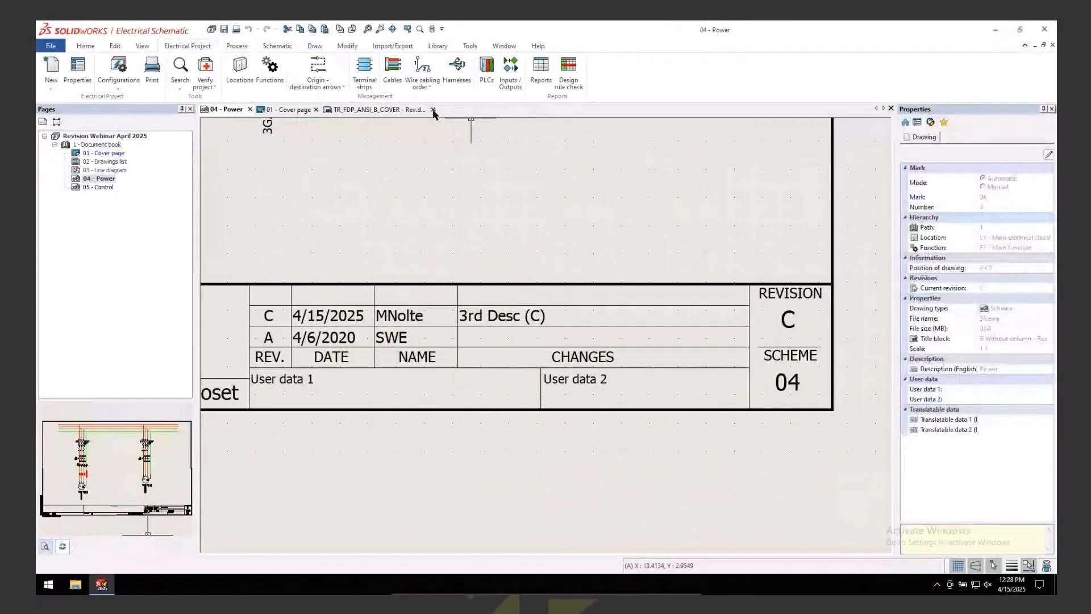
{"action": "left_click", "coordinate": [433, 109]}
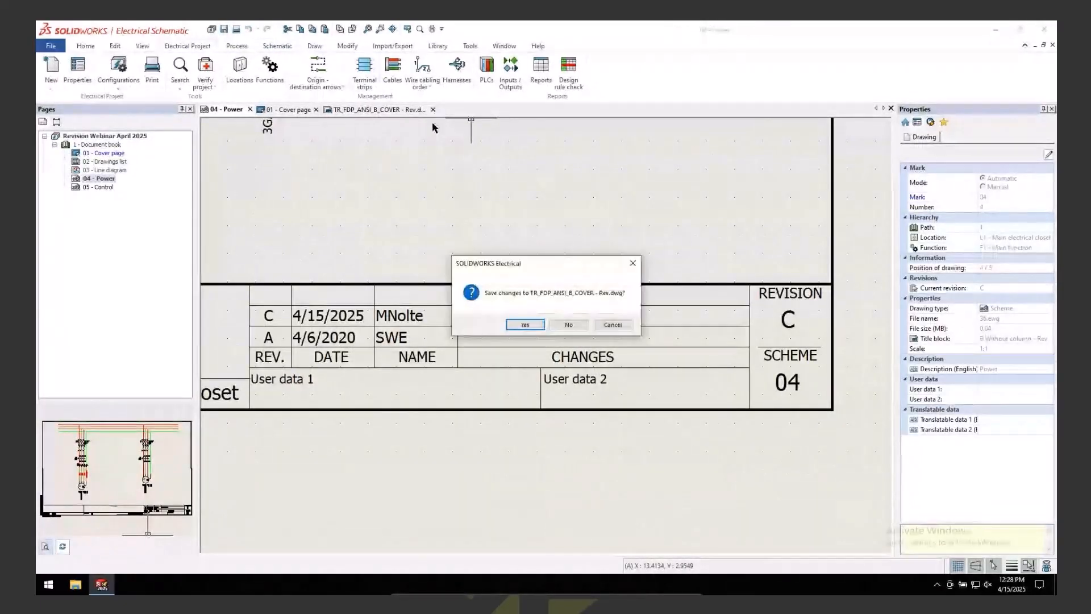
{"action": "left_click", "coordinate": [568, 324]}
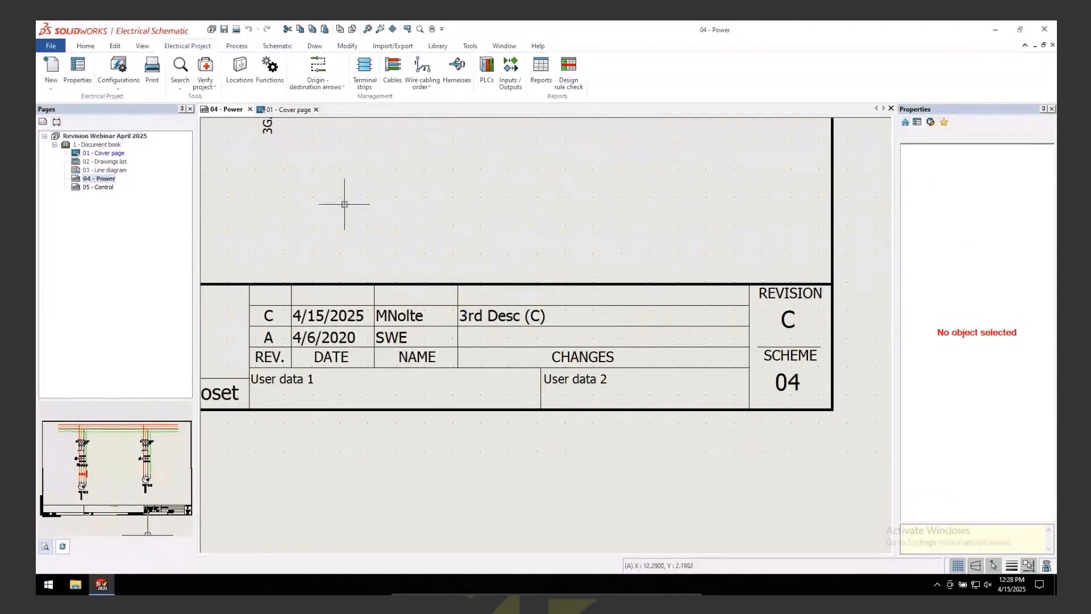
{"action": "scroll", "coordinate": [340, 280], "scroll_direction": "down", "scroll_amount": 3}
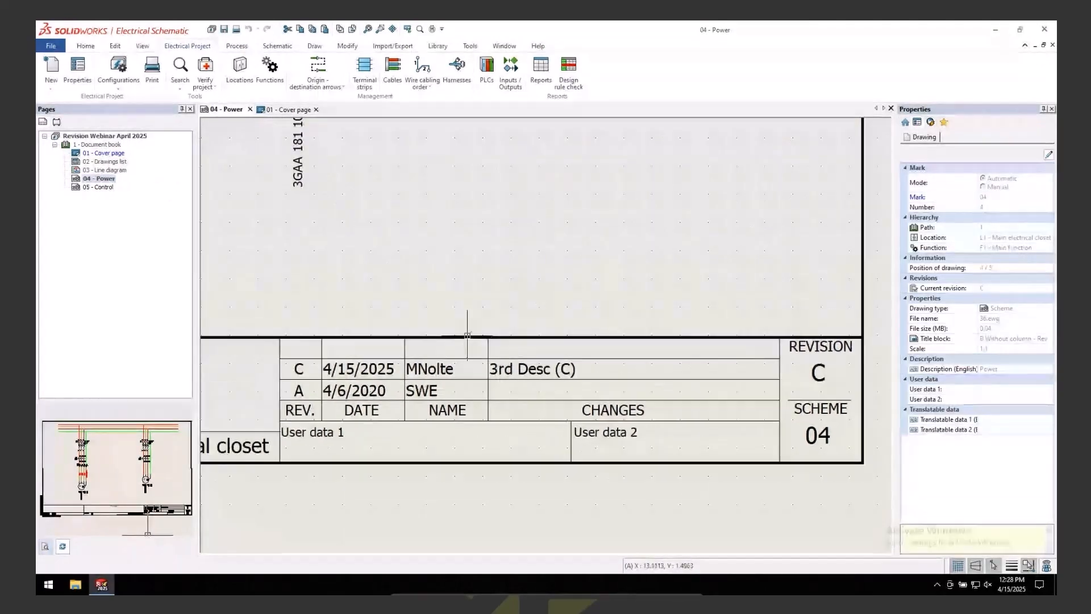
{"action": "right_click", "coordinate": [108, 182]}
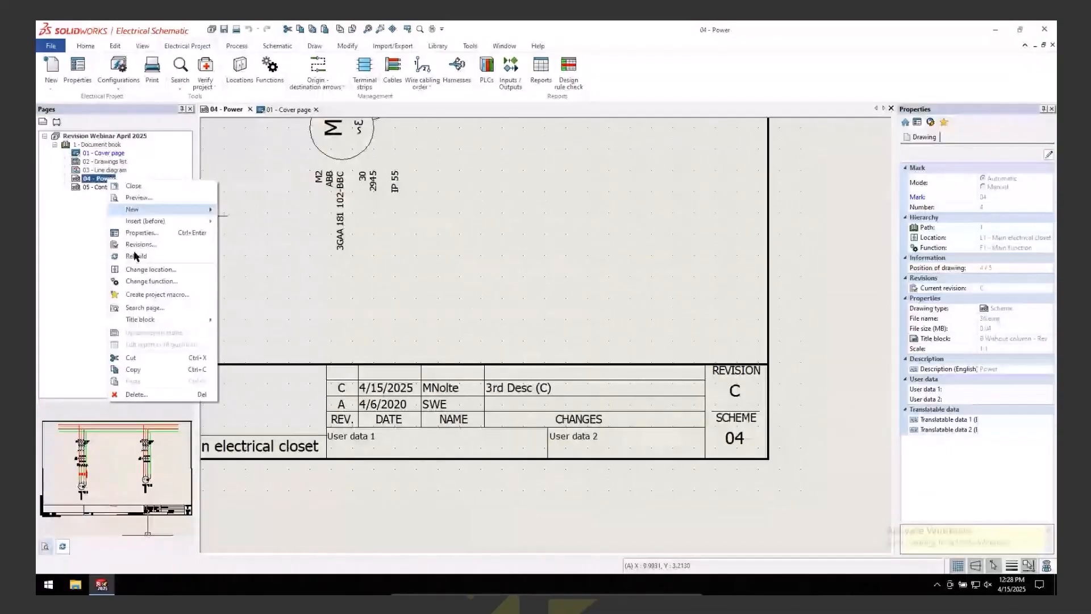
{"action": "mouse_move", "coordinate": [187, 319]}
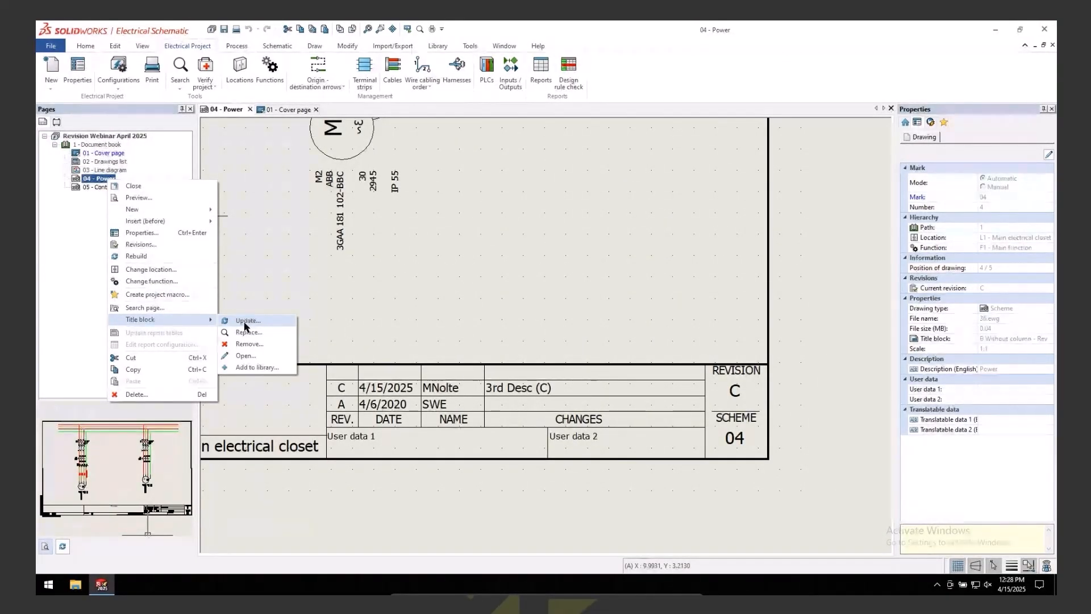
{"action": "left_click", "coordinate": [243, 231]}
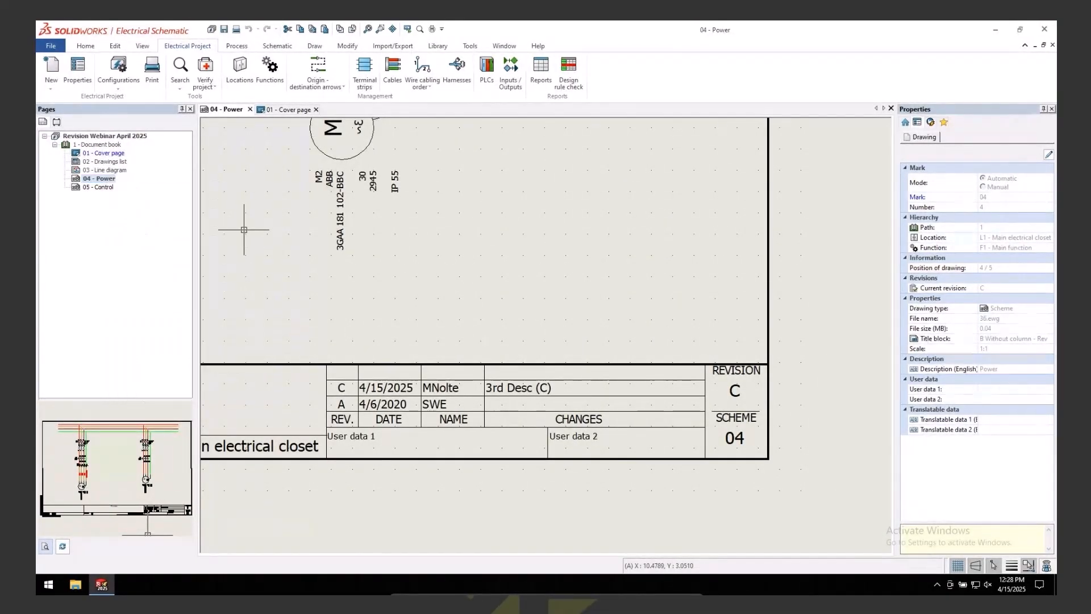
- Start the project data update wizard and limit the update to title blocks, excluding manufacturer parts, cable references and symbols
{"action": "left_click", "coordinate": [233, 47]}
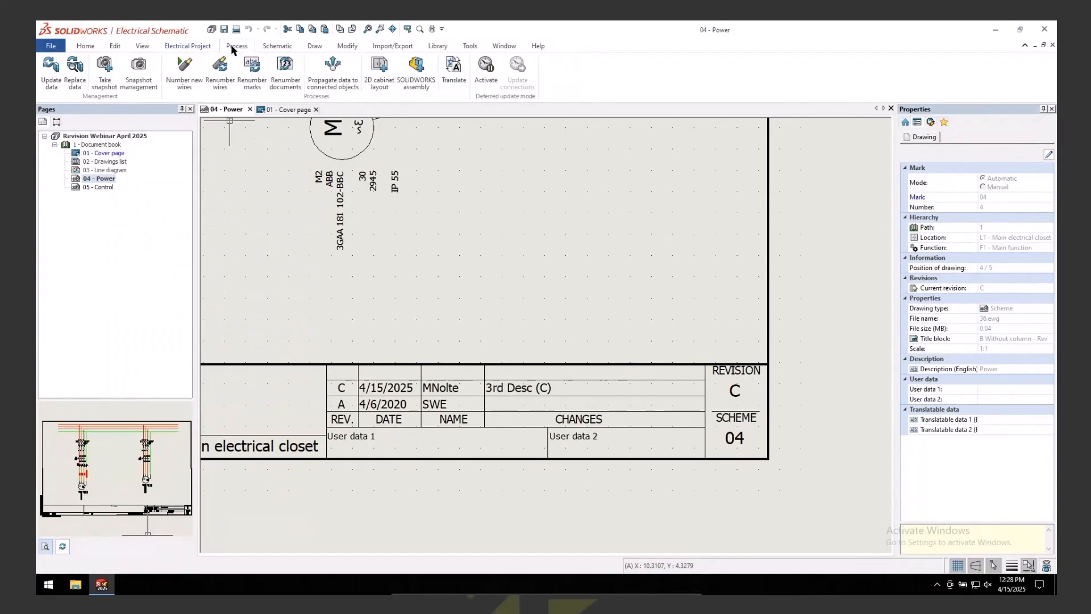
{"action": "left_click", "coordinate": [51, 85]}
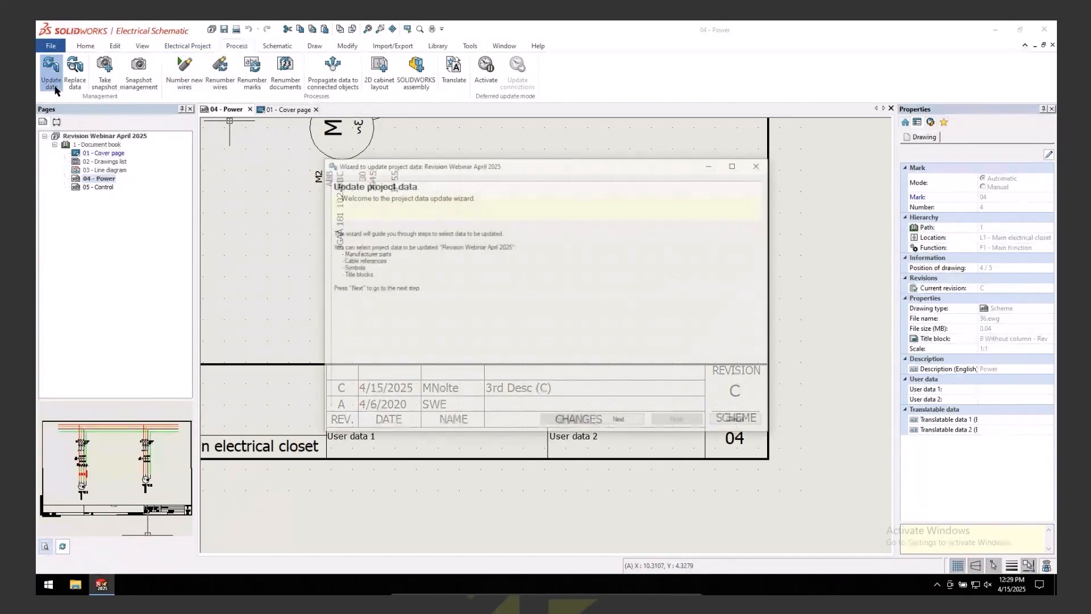
{"action": "left_click", "coordinate": [614, 422]}
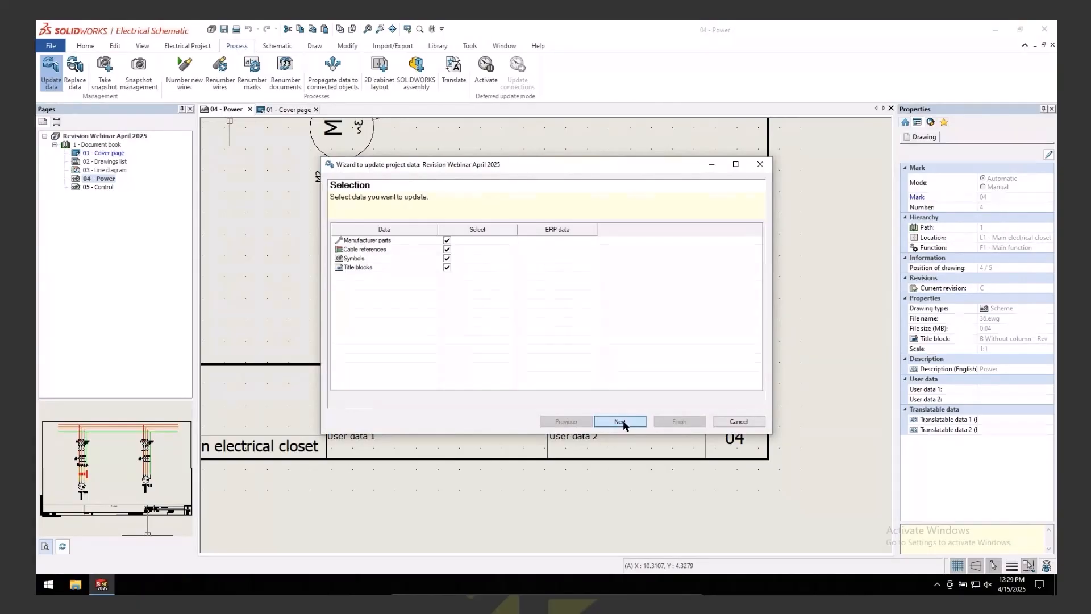
{"action": "left_click", "coordinate": [448, 240]}
{"action": "left_click", "coordinate": [447, 249]}
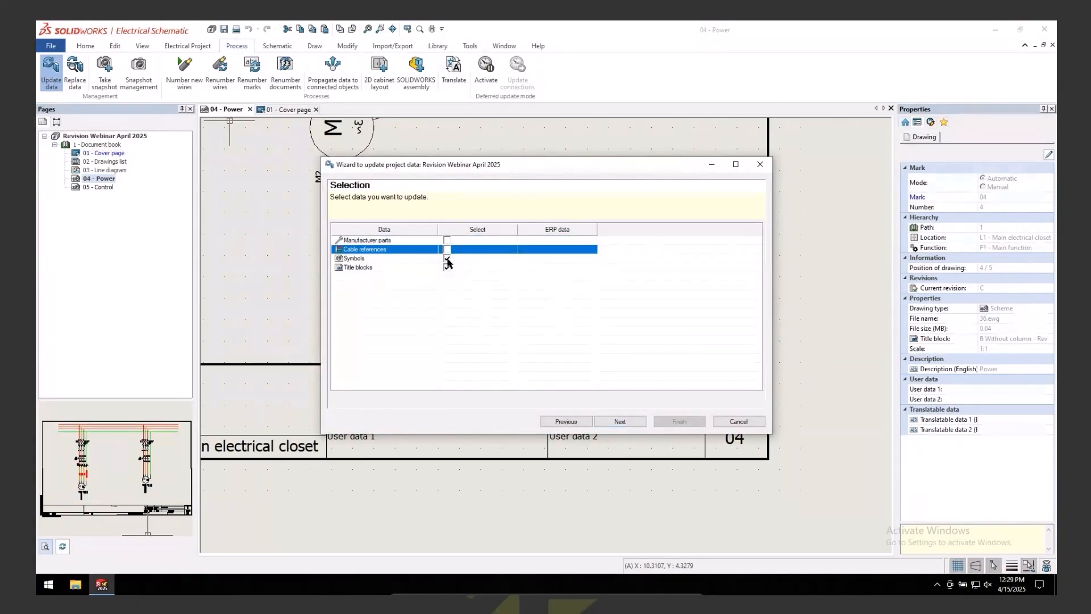
{"action": "left_click", "coordinate": [447, 258]}
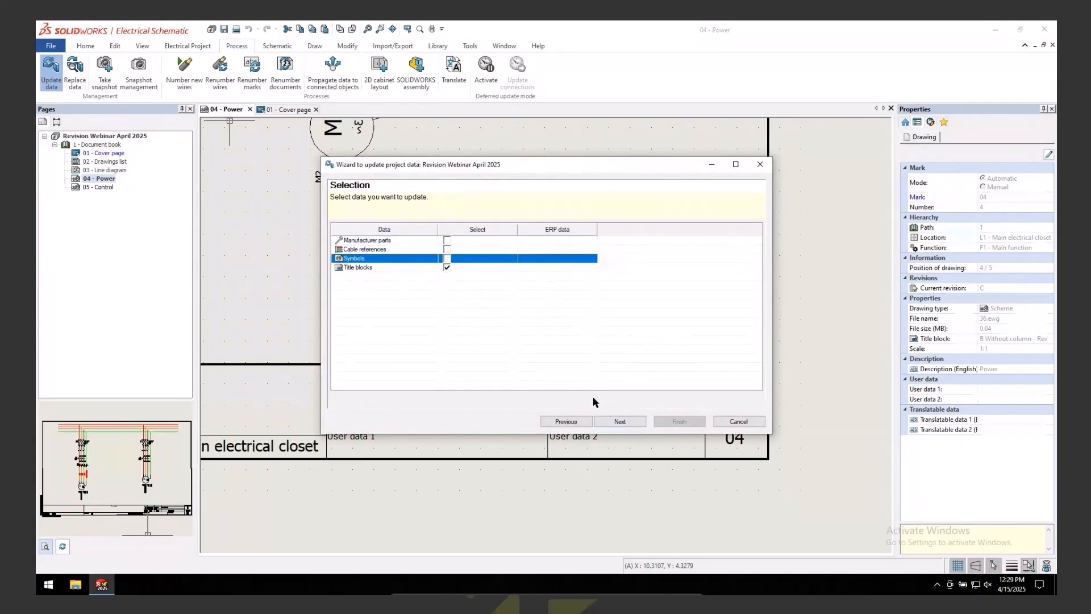
{"action": "left_click", "coordinate": [620, 421]}
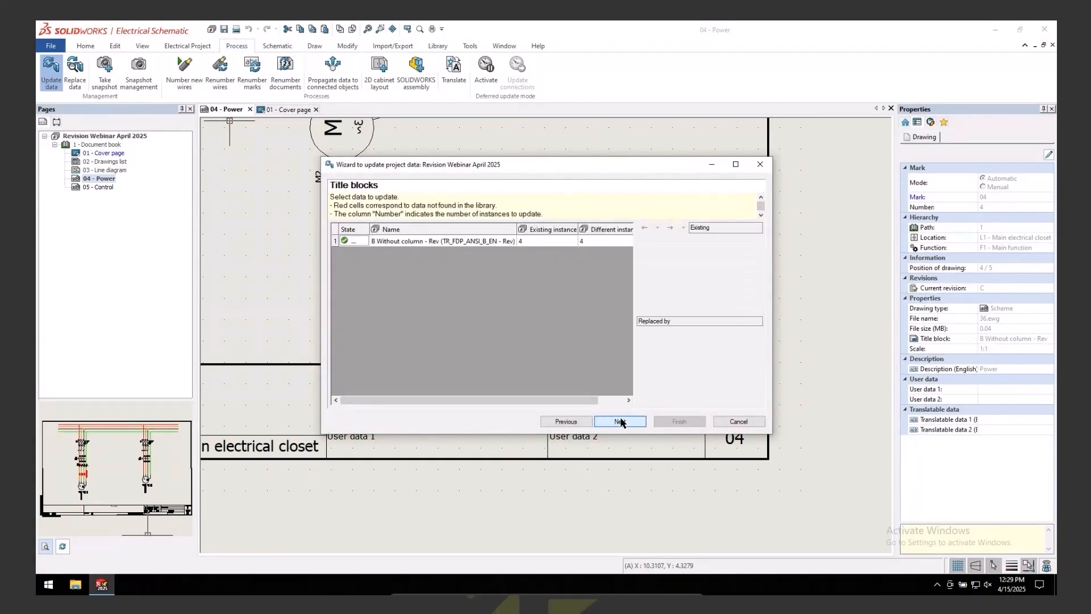
- Compare the existing and replacement previews of the B Without column - Rev title block and run the project data update
{"action": "left_click", "coordinate": [483, 242]}
{"action": "scroll", "coordinate": [704, 300], "scroll_direction": "up", "scroll_amount": 4}
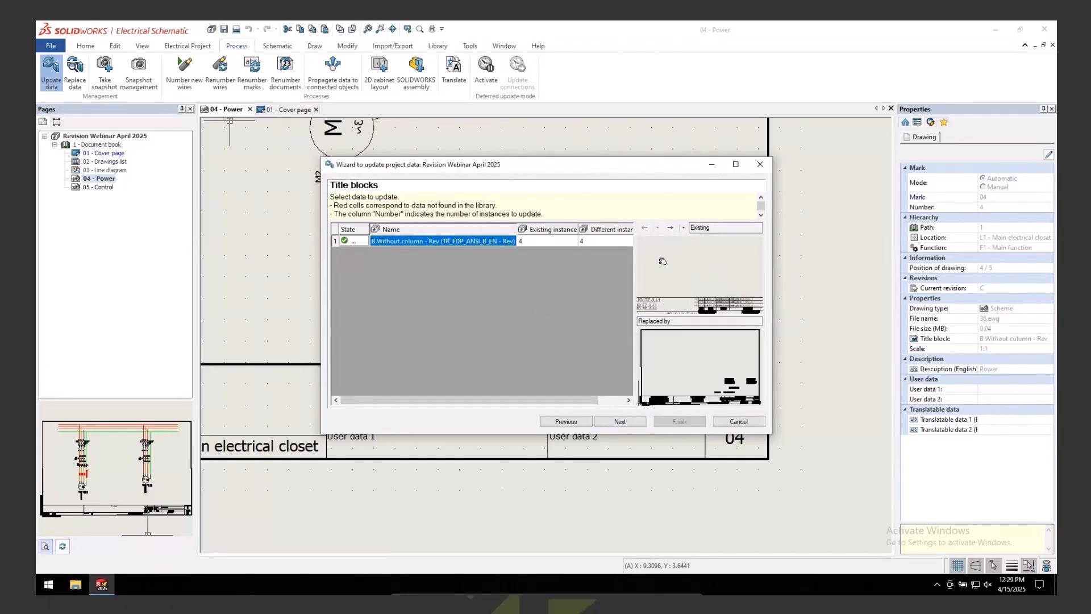
{"action": "scroll", "coordinate": [694, 367], "scroll_direction": "up", "scroll_amount": 4}
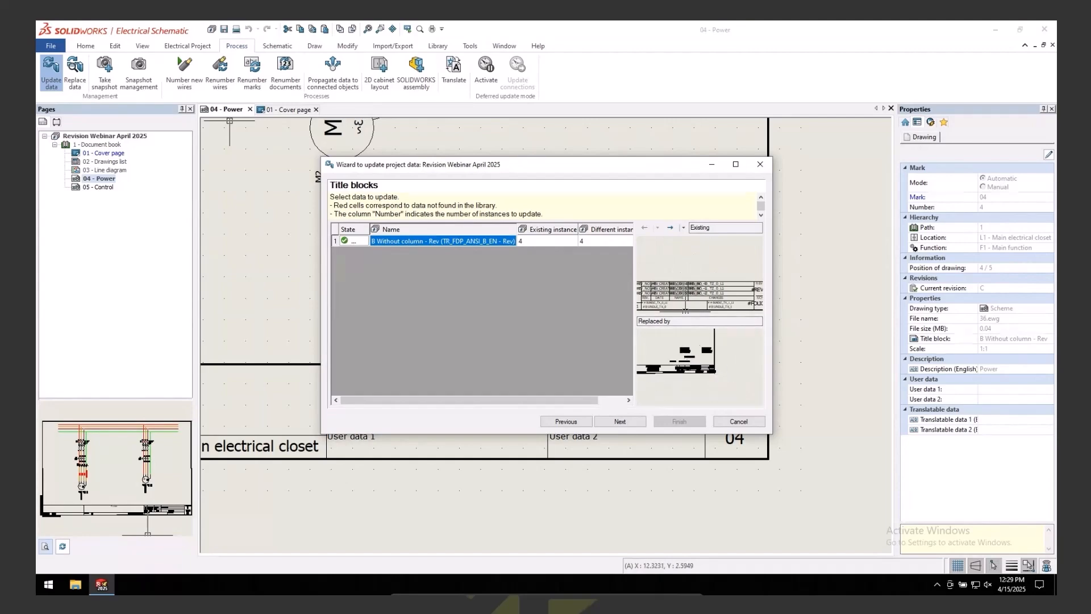
{"action": "scroll", "coordinate": [694, 366], "scroll_direction": "down", "scroll_amount": 2}
{"action": "middle_click_drag", "start_coordinate": [689, 344], "coordinate": [698, 373]}
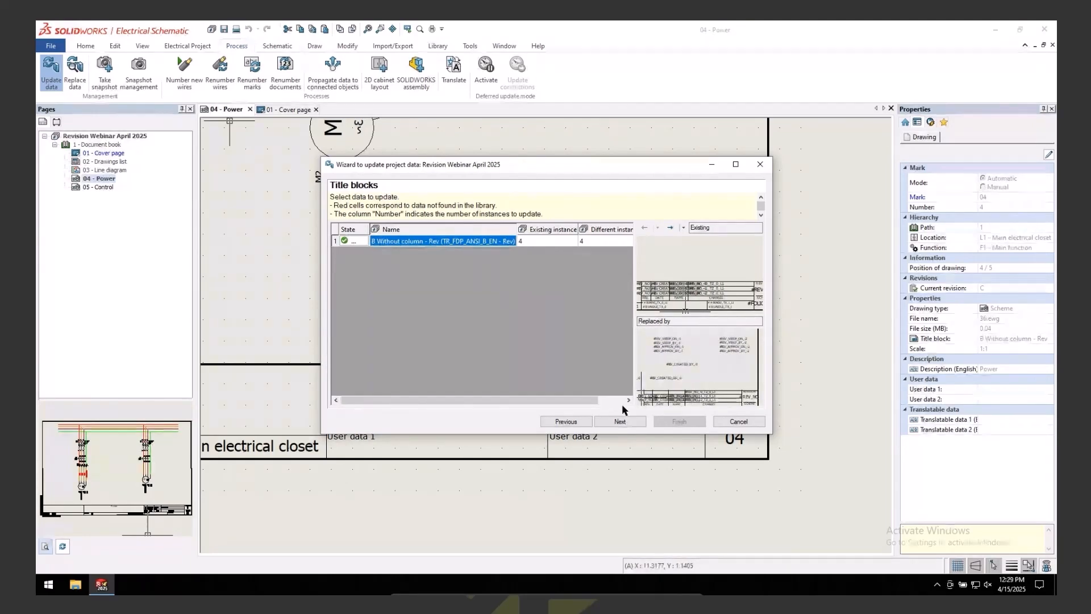
{"action": "left_click", "coordinate": [635, 424]}
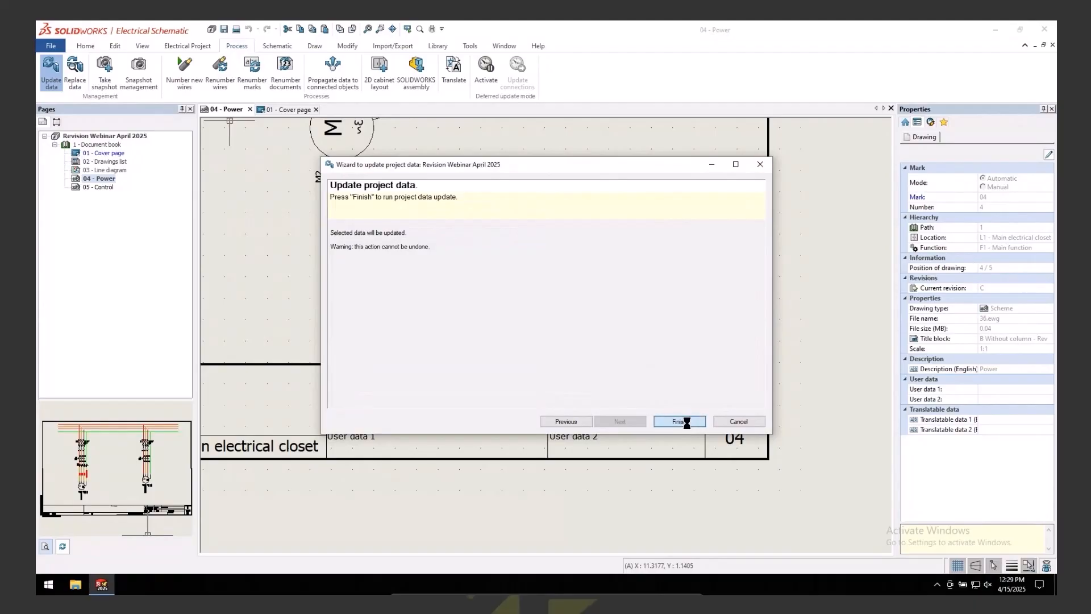
{"action": "left_click", "coordinate": [687, 424]}
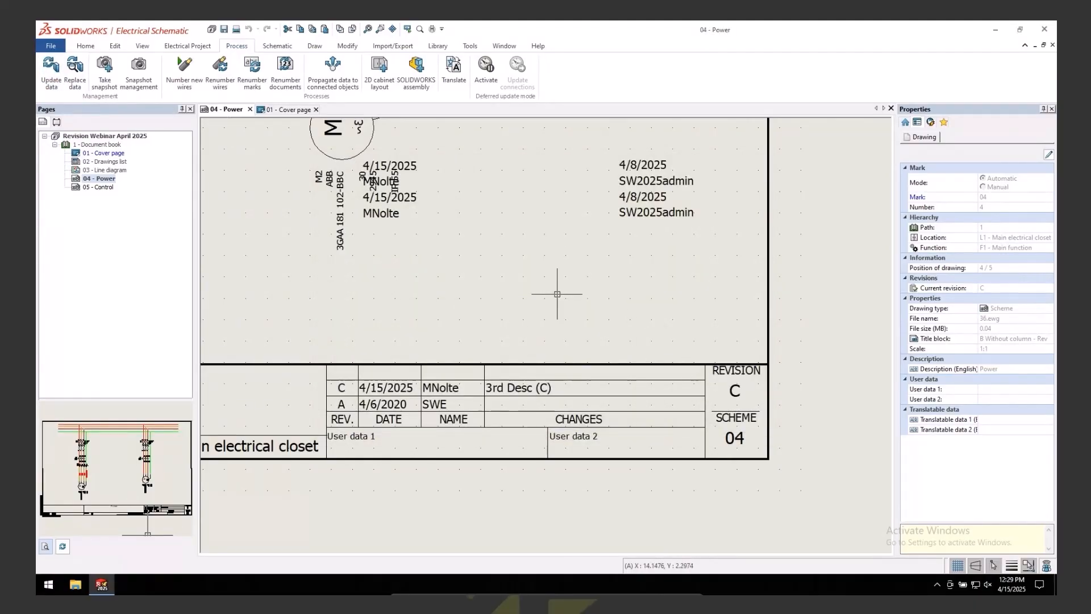
- Move motor M2 up in the 04 - Power drawing, clear of the verification and approval texts
{"action": "mouse_move", "coordinate": [500, 283]}
{"action": "middle_mouse_down"}
{"action": "mouse_move", "coordinate": [591, 390]}
{"action": "mouse_move", "coordinate": [622, 447]}
{"action": "middle_mouse_up"}
{"action": "middle_click_drag", "start_coordinate": [591, 378], "coordinate": [592, 414]}
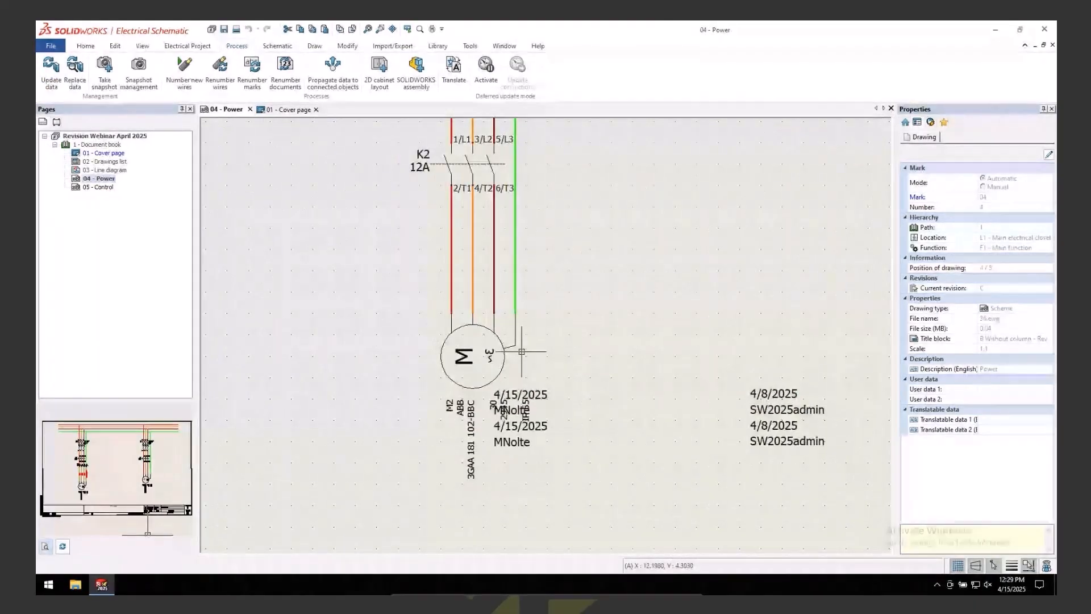
{"action": "left_click", "coordinate": [505, 347]}
{"action": "mouse_move", "coordinate": [505, 347]}
{"action": "left_mouse_down"}
{"action": "mouse_move", "coordinate": [499, 279]}
{"action": "mouse_move", "coordinate": [500, 257]}
{"action": "mouse_move", "coordinate": [511, 257]}
{"action": "left_mouse_up"}
{"action": "key", "text": "Escape"}
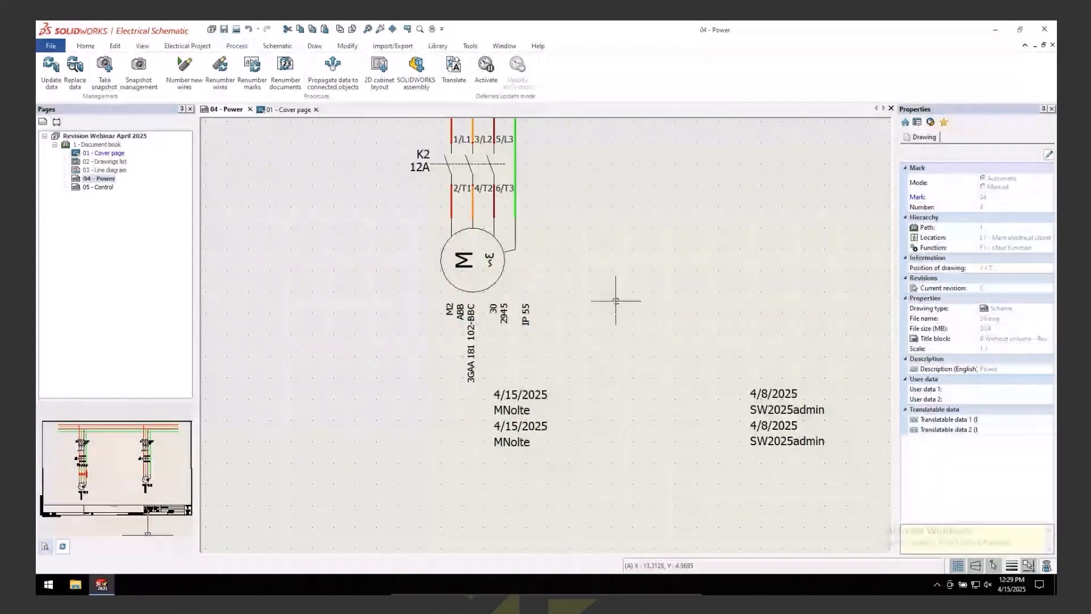
- Examine the verification and approval entries alongside the revision table in the 04 - Power drawing
{"action": "middle_click_drag", "start_coordinate": [619, 415], "coordinate": [630, 311]}
{"action": "scroll", "coordinate": [619, 339], "scroll_direction": "down", "scroll_amount": 2}
{"action": "middle_click_drag", "start_coordinate": [616, 387], "coordinate": [589, 350]}
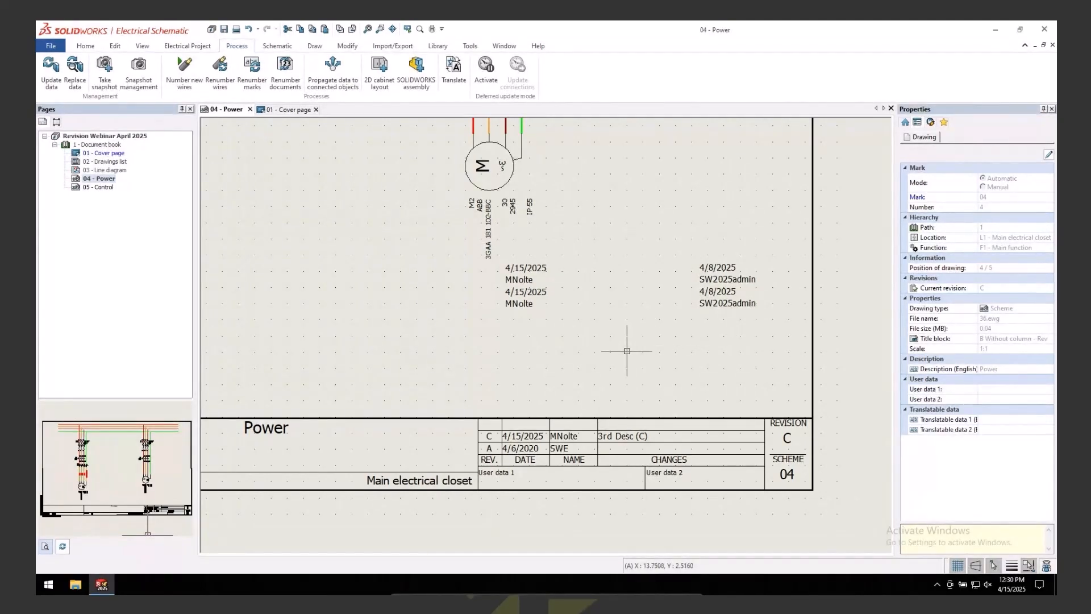
{"action": "middle_click_drag", "start_coordinate": [626, 349], "coordinate": [679, 361]}
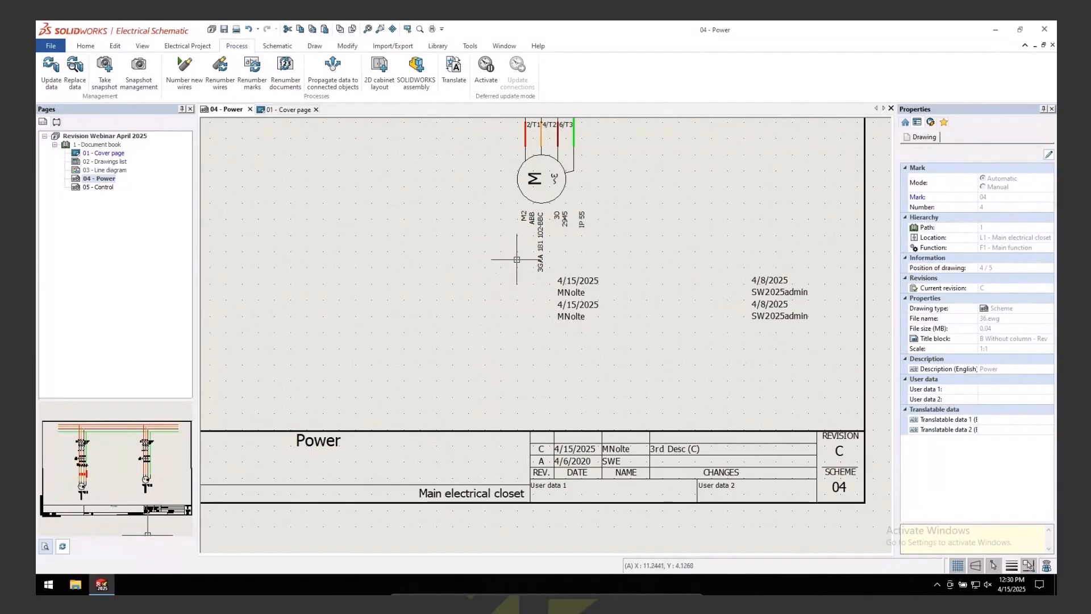
- Tile the 04 - Power and 01 - Cover page drawings horizontally and compare their revision tables
{"action": "left_click", "coordinate": [505, 45]}
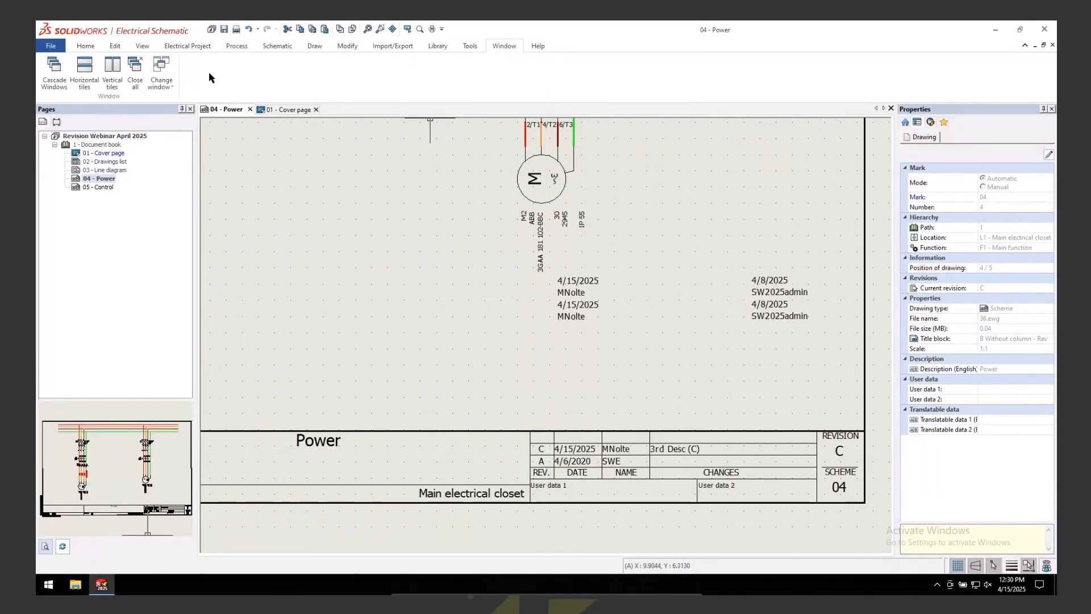
{"action": "left_click", "coordinate": [84, 71]}
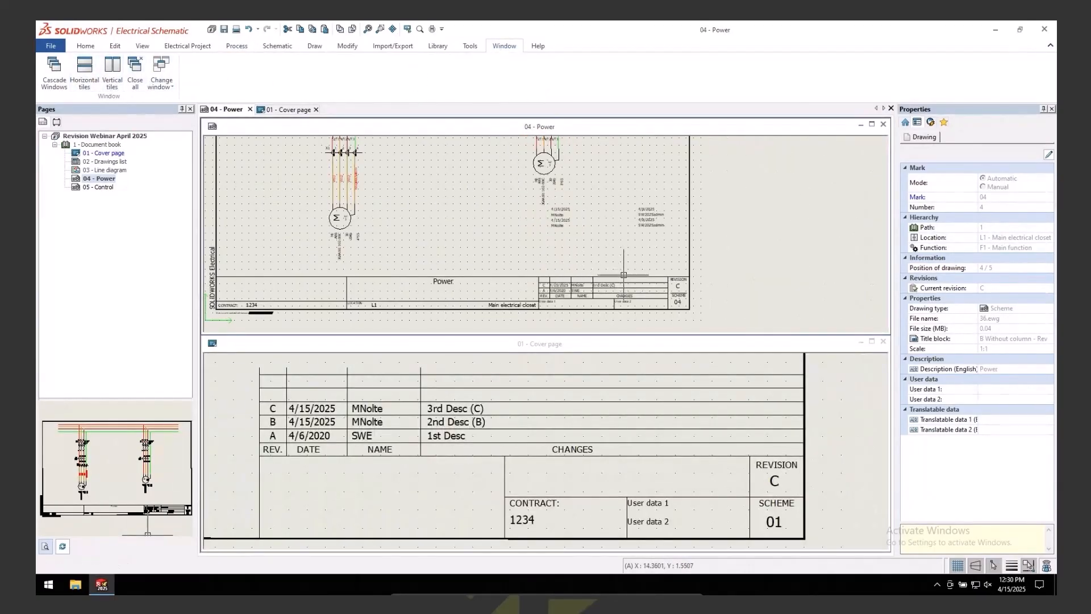
{"action": "scroll", "coordinate": [619, 296], "scroll_direction": "up", "scroll_amount": 5}
{"action": "mouse_move", "coordinate": [620, 296]}
{"action": "middle_mouse_down"}
{"action": "mouse_move", "coordinate": [602, 211]}
{"action": "mouse_move", "coordinate": [598, 254]}
{"action": "middle_mouse_up"}
{"action": "left_click", "coordinate": [577, 370]}
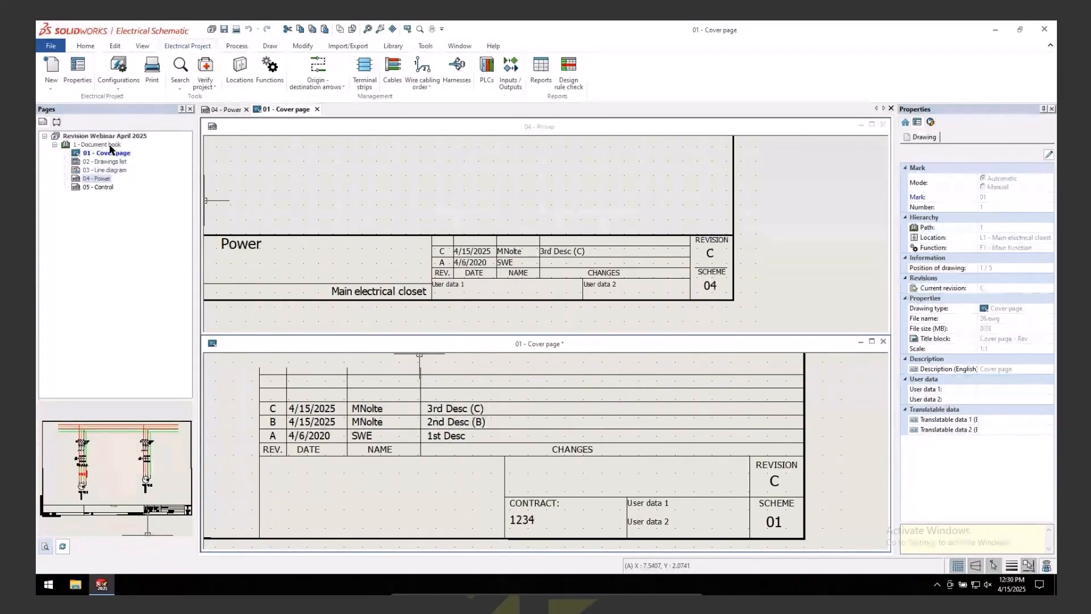
{"action": "left_click", "coordinate": [427, 199]}
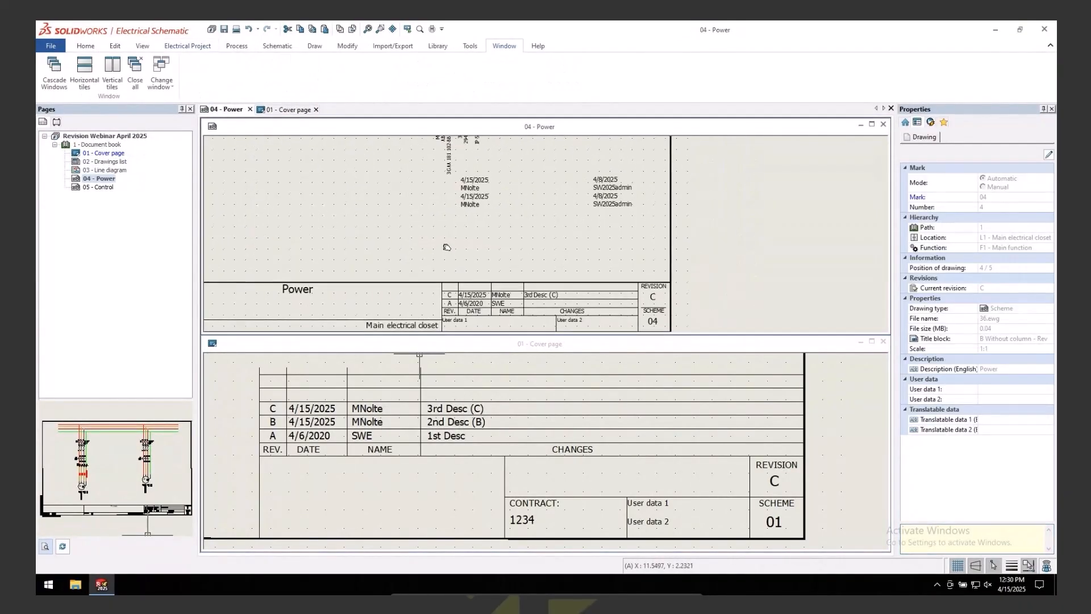
{"action": "middle_click_drag", "start_coordinate": [447, 248], "coordinate": [453, 240]}
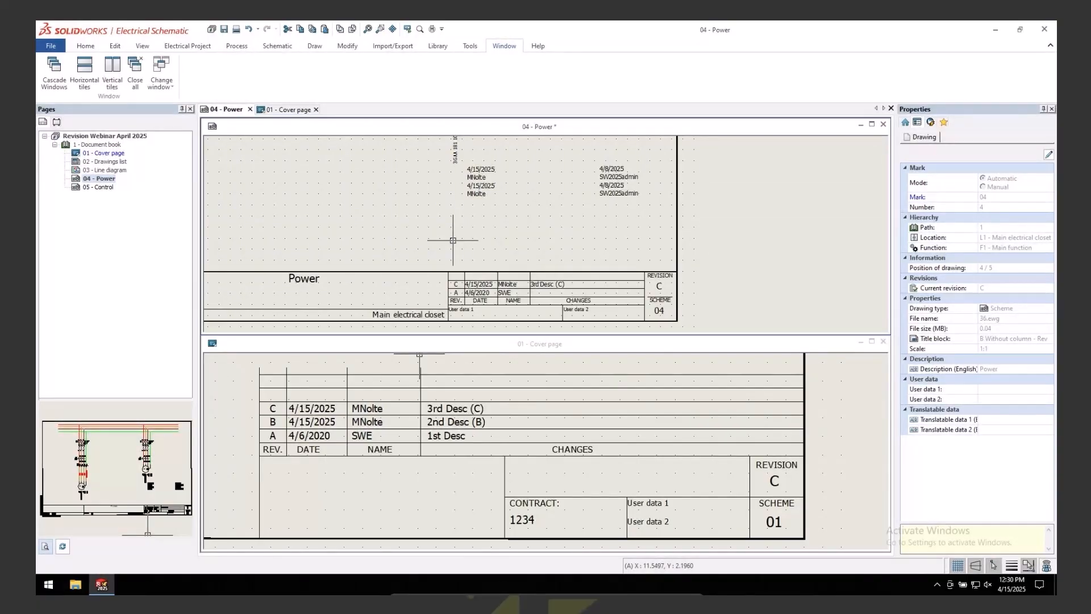
{"action": "middle_click_drag", "start_coordinate": [453, 241], "coordinate": [482, 236]}
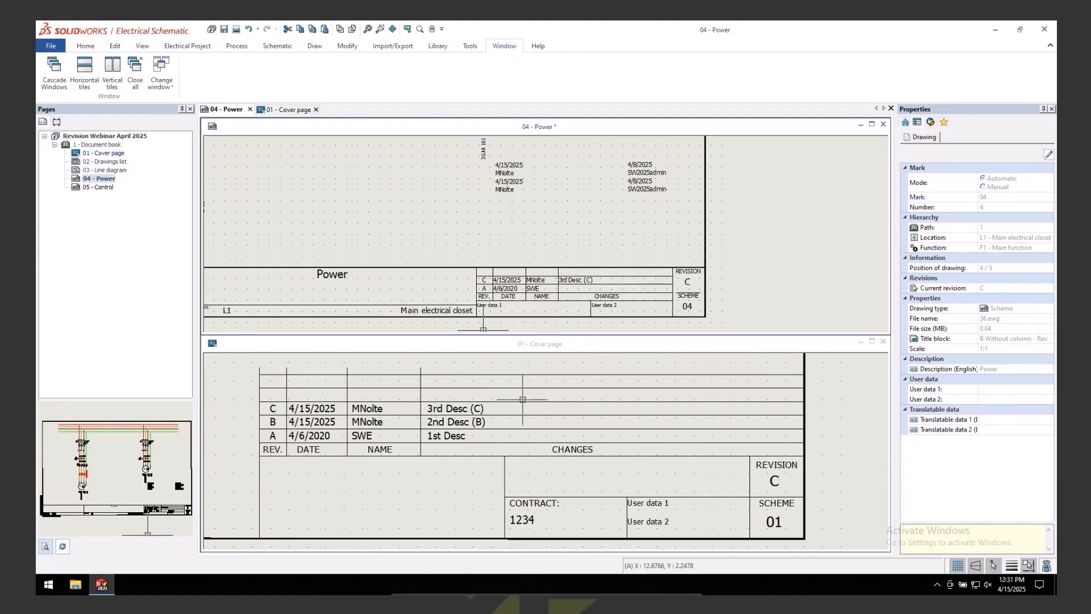
- Open the title block of the 01 - Cover page drawing for editing
{"action": "left_click", "coordinate": [462, 347]}
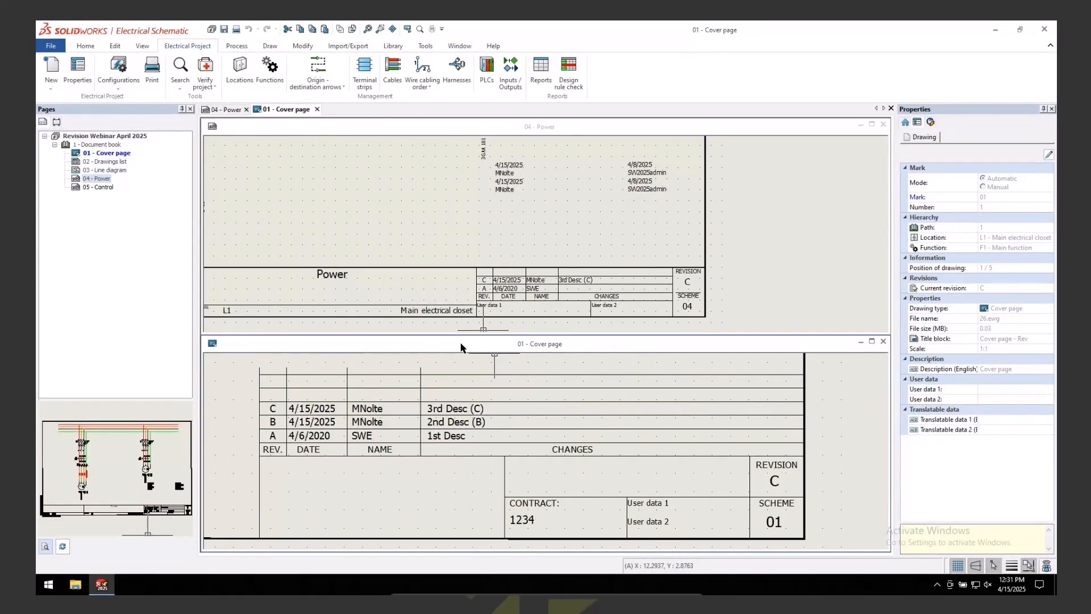
{"action": "right_click", "coordinate": [462, 347]}
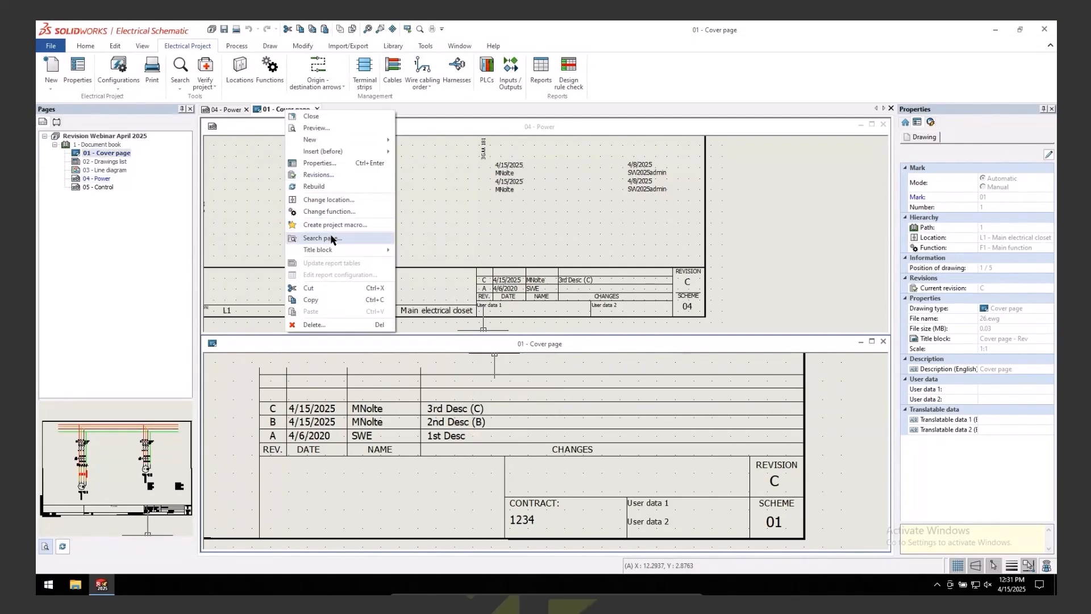
{"action": "mouse_move", "coordinate": [341, 251]}
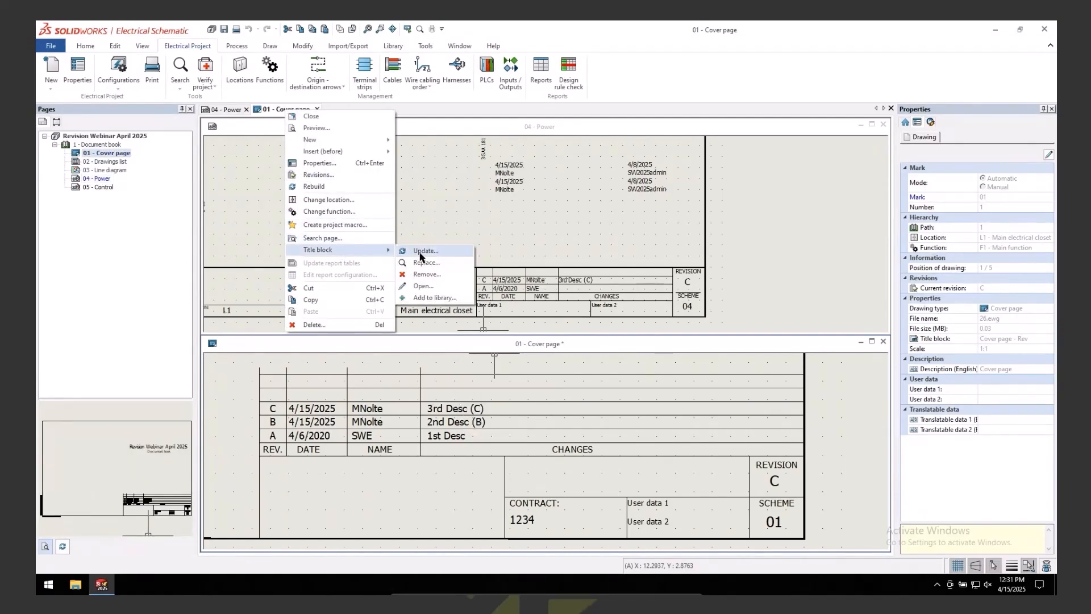
{"action": "left_click", "coordinate": [423, 286]}
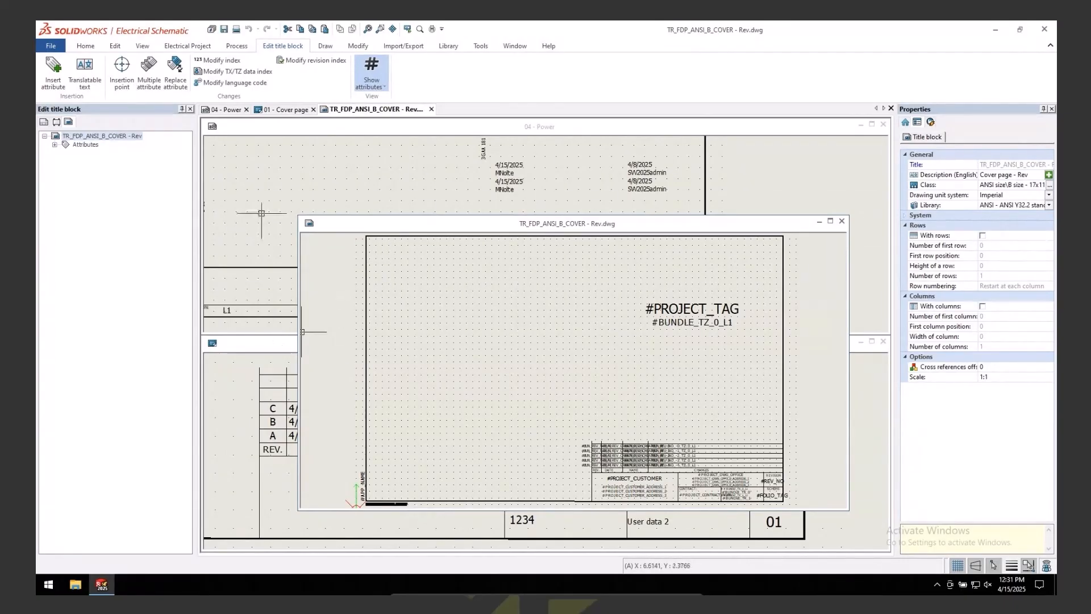
- Open the title block of the 04 - Power drawing for editing
{"action": "left_click", "coordinate": [263, 166]}
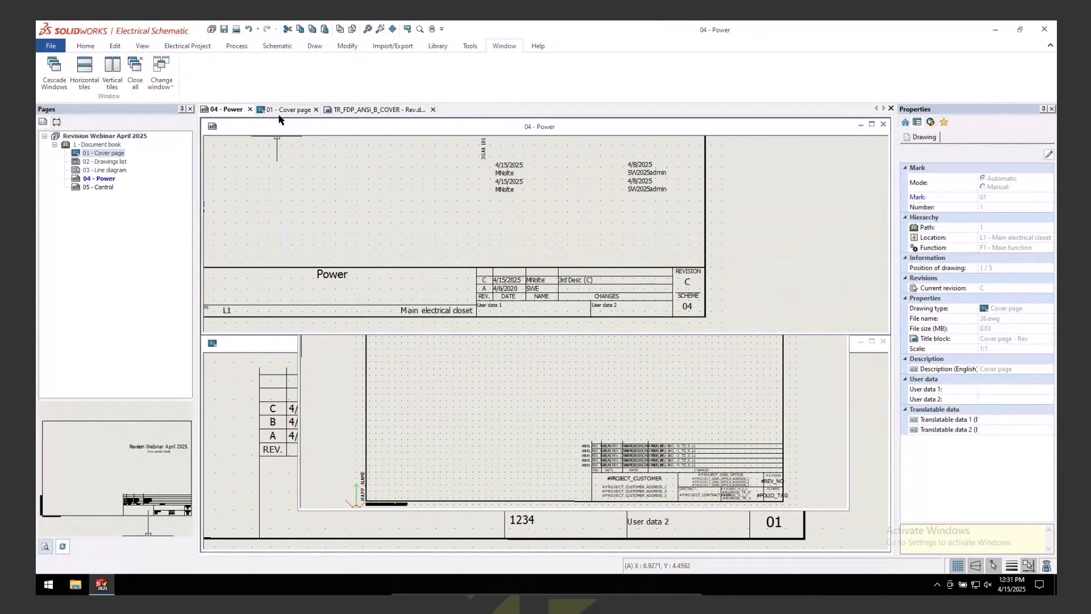
{"action": "right_click", "coordinate": [229, 113]}
{"action": "mouse_move", "coordinate": [284, 250]}
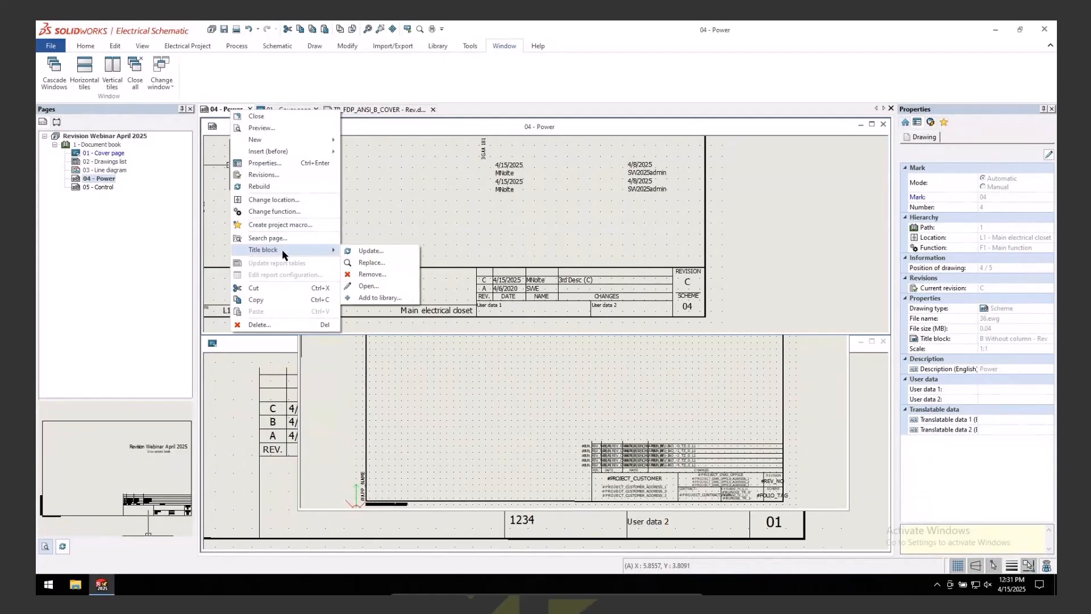
{"action": "left_click", "coordinate": [375, 286]}
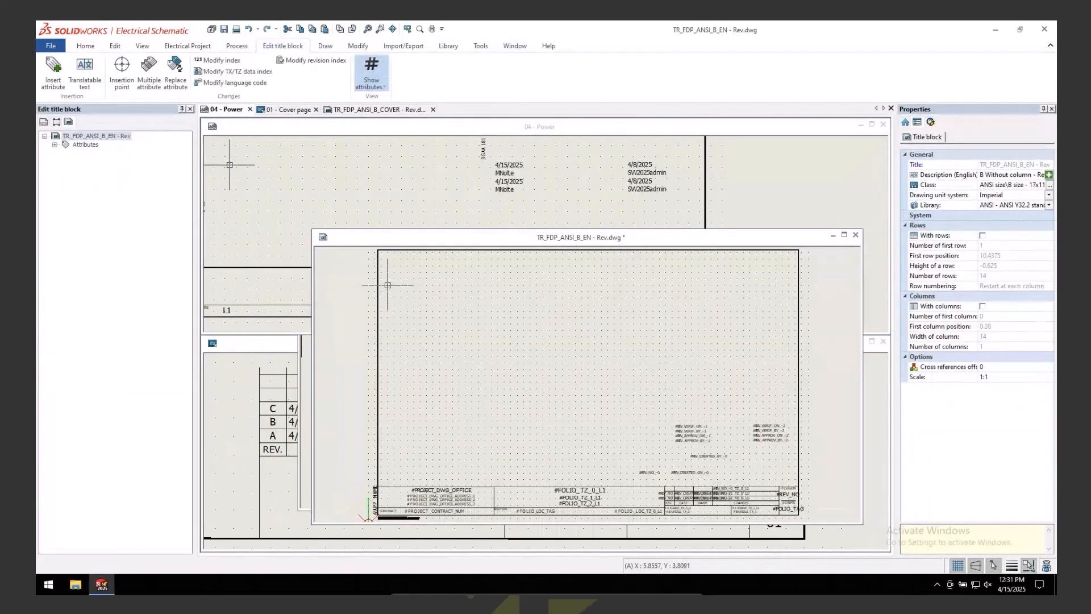
- Close the 04 - Power and 01 - Cover page drawings and tile the two open title blocks horizontally
{"action": "left_click", "coordinate": [885, 125]}
{"action": "left_click", "coordinate": [884, 341]}
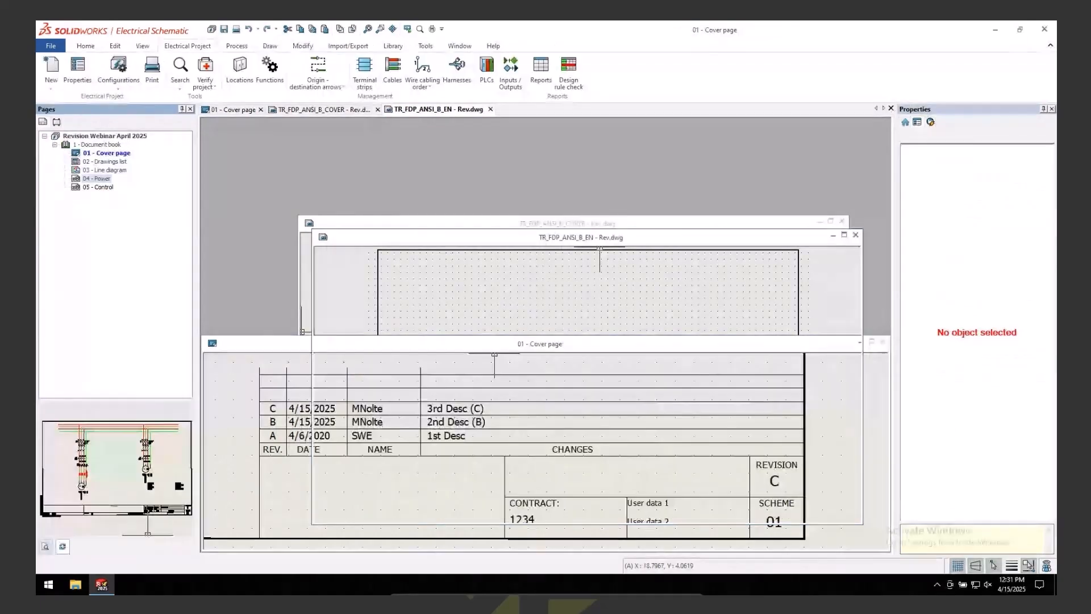
{"action": "left_click", "coordinate": [519, 50]}
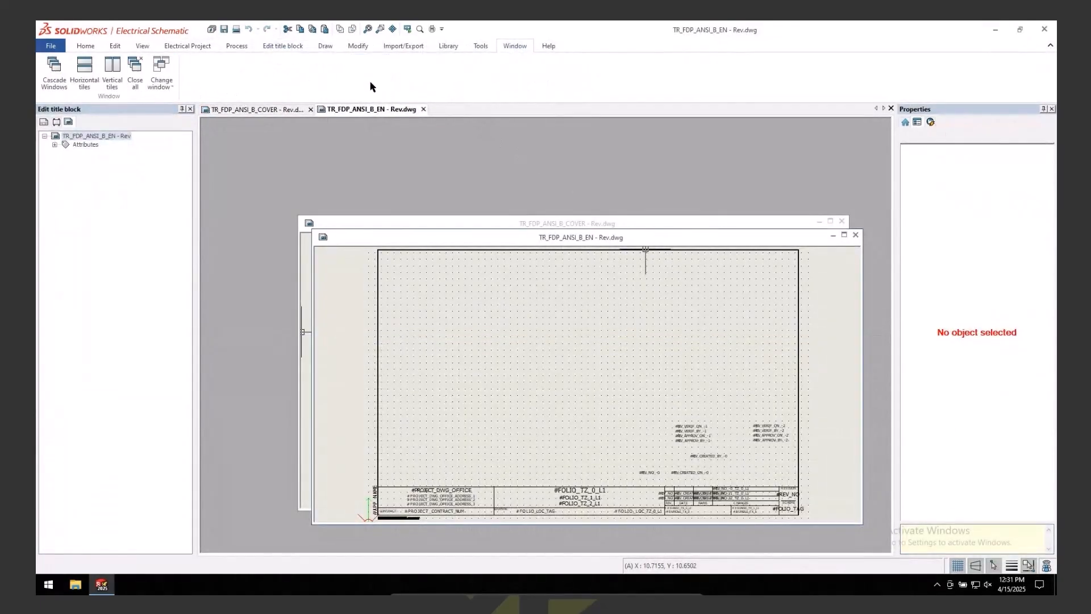
{"action": "left_click", "coordinate": [86, 71]}
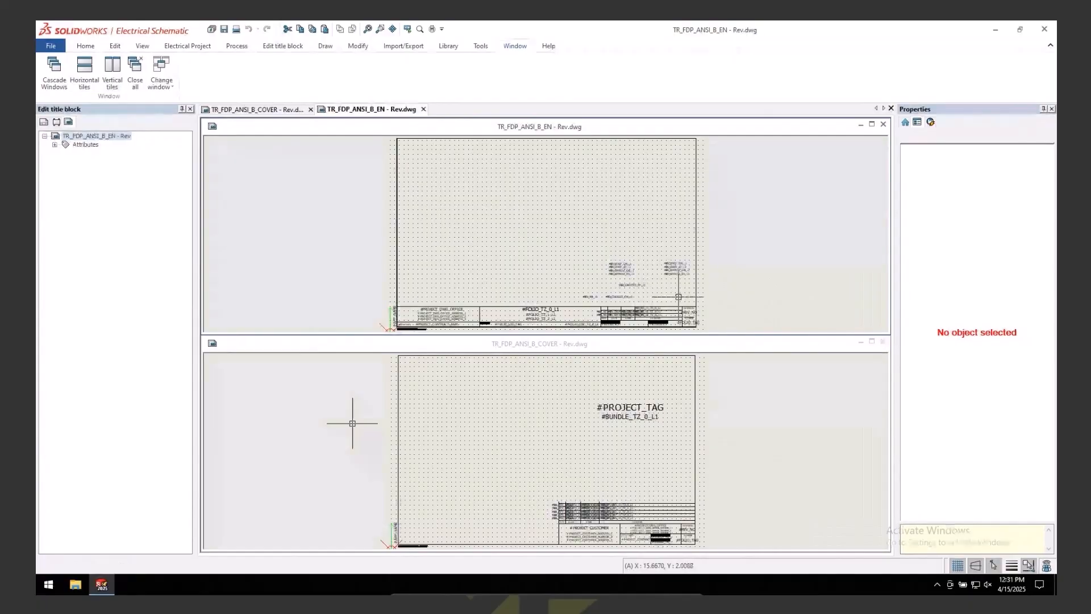
- Compare the revision attributes in the TR_FDP_ANSI_B_COVER - Rev and TR_FDP_ANSI_B_EN - Rev title blocks
{"action": "scroll", "coordinate": [659, 479], "scroll_direction": "up", "scroll_amount": 1}
{"action": "scroll", "coordinate": [660, 479], "scroll_direction": "up", "scroll_amount": 1}
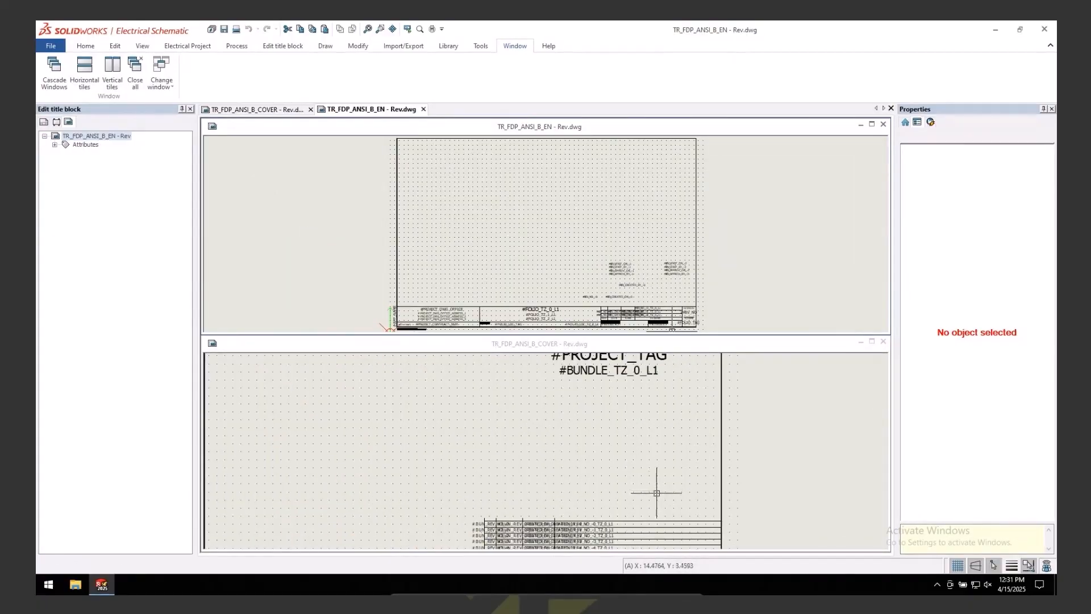
{"action": "middle_click_drag", "start_coordinate": [656, 490], "coordinate": [638, 390]}
{"action": "scroll", "coordinate": [607, 411], "scroll_direction": "up", "scroll_amount": 2}
{"action": "middle_click_drag", "start_coordinate": [574, 424], "coordinate": [601, 417]}
{"action": "scroll", "coordinate": [559, 295], "scroll_direction": "up", "scroll_amount": 2}
{"action": "middle_click_drag", "start_coordinate": [558, 294], "coordinate": [544, 251]}
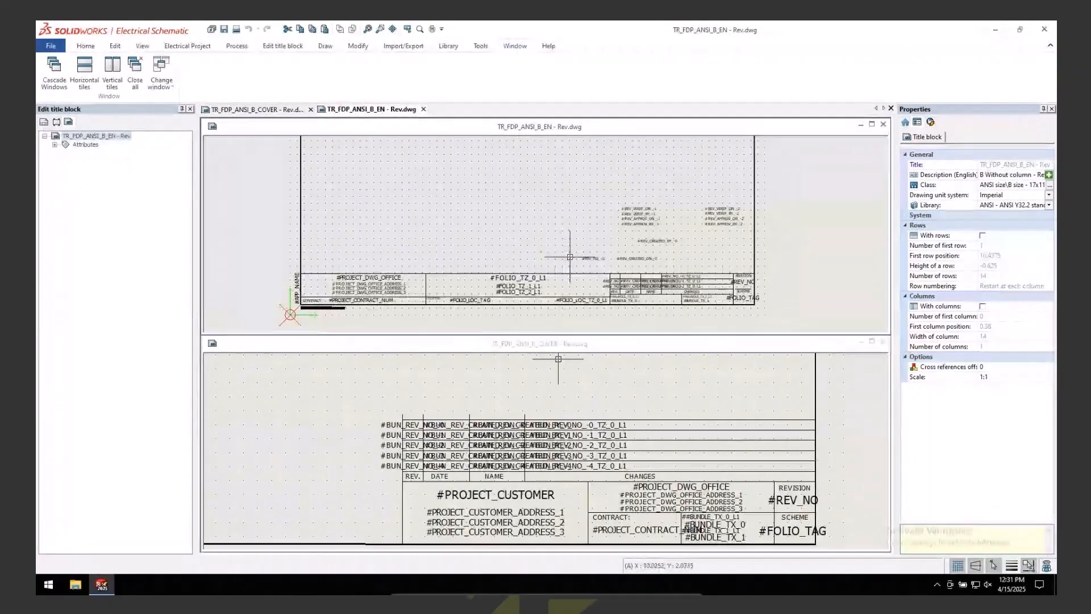
{"action": "scroll", "coordinate": [573, 256], "scroll_direction": "up", "scroll_amount": 2}
{"action": "middle_click_drag", "start_coordinate": [629, 261], "coordinate": [624, 251]}
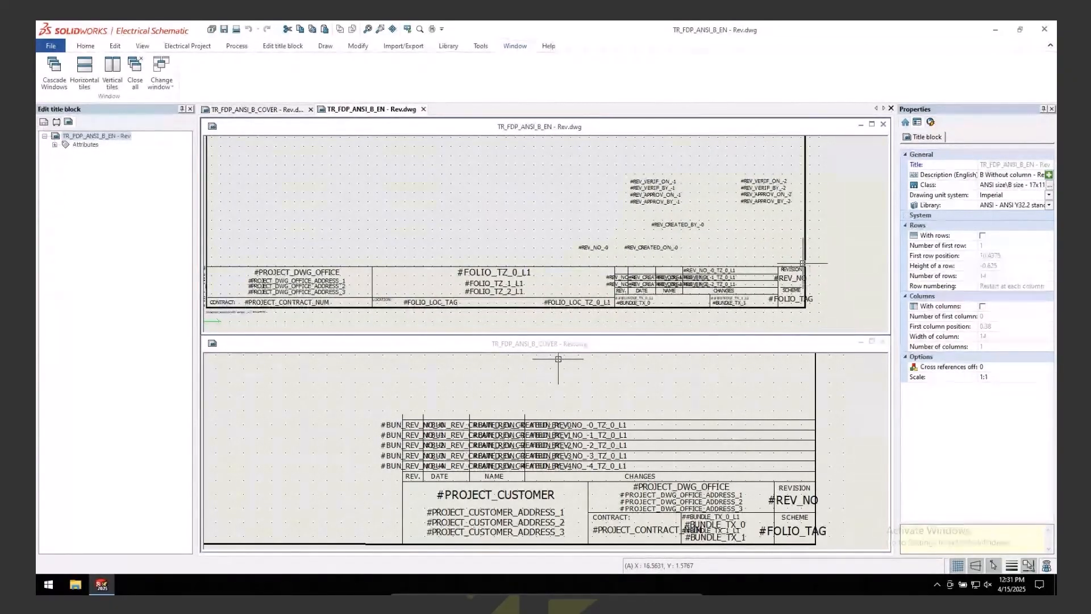
{"action": "left_click", "coordinate": [659, 383]}
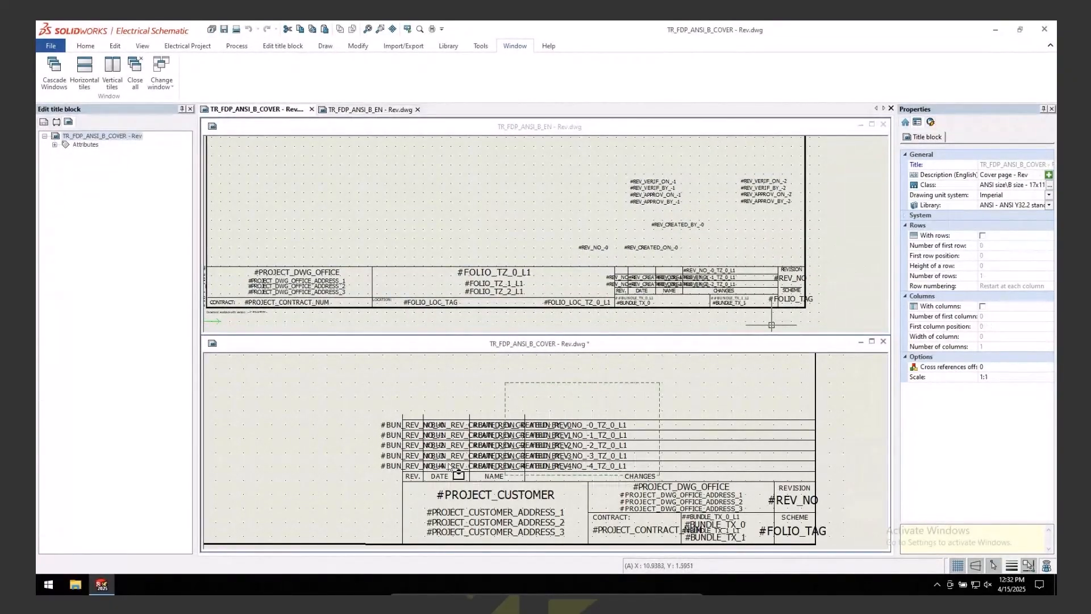
{"action": "left_click", "coordinate": [358, 471]}
{"action": "key", "text": "Escape"}
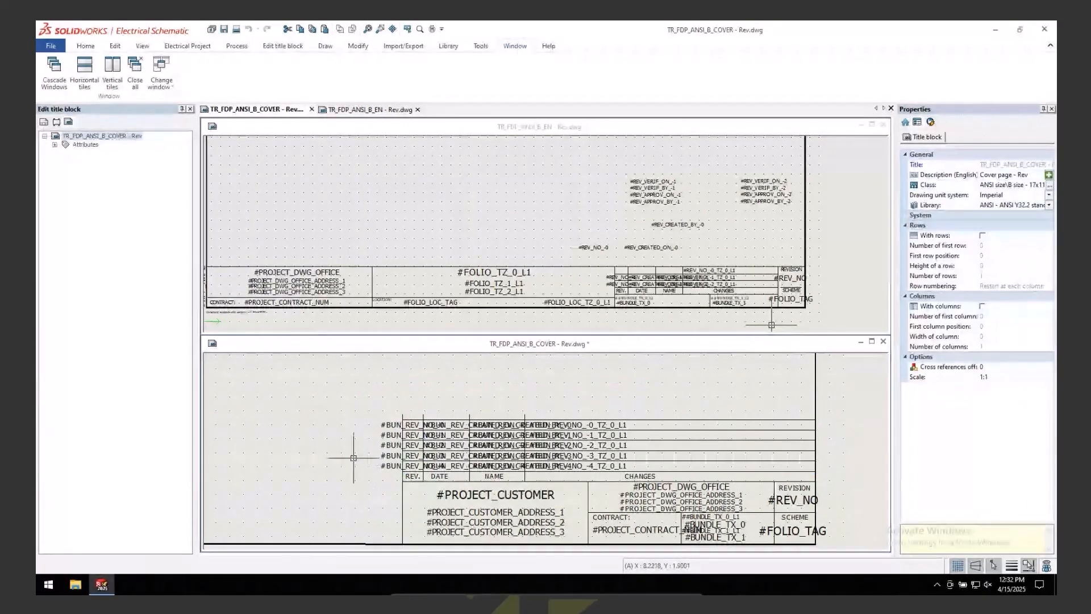
- Copy the revision table lines from the TR_FDP_ANSI_B_COVER - Rev title block into the empty area of TR_FDP_ANSI_B_EN - Rev
{"action": "left_click", "coordinate": [357, 397]}
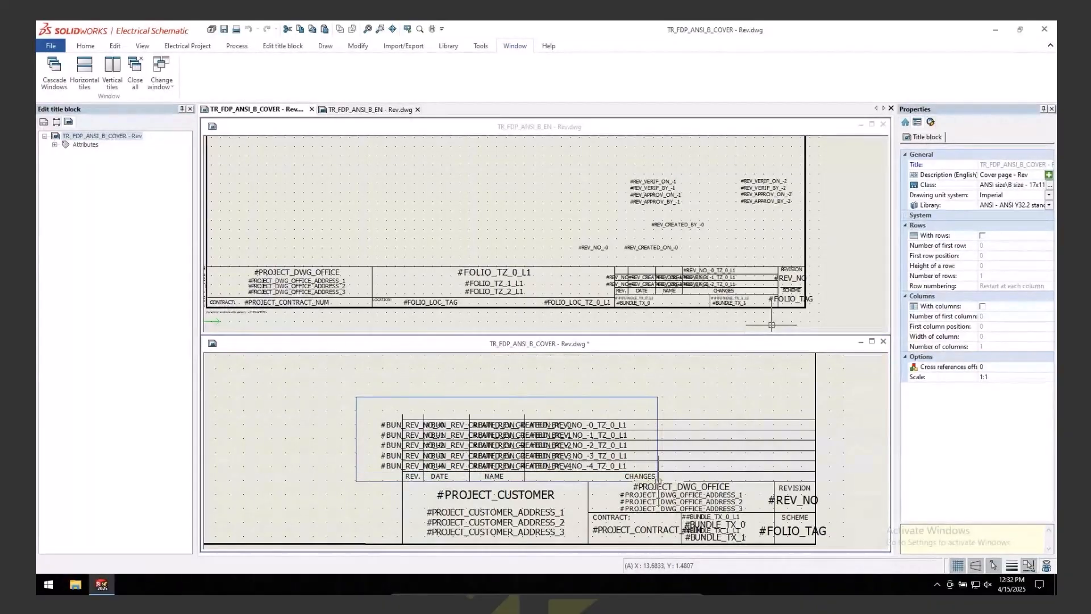
{"action": "left_click", "coordinate": [659, 481]}
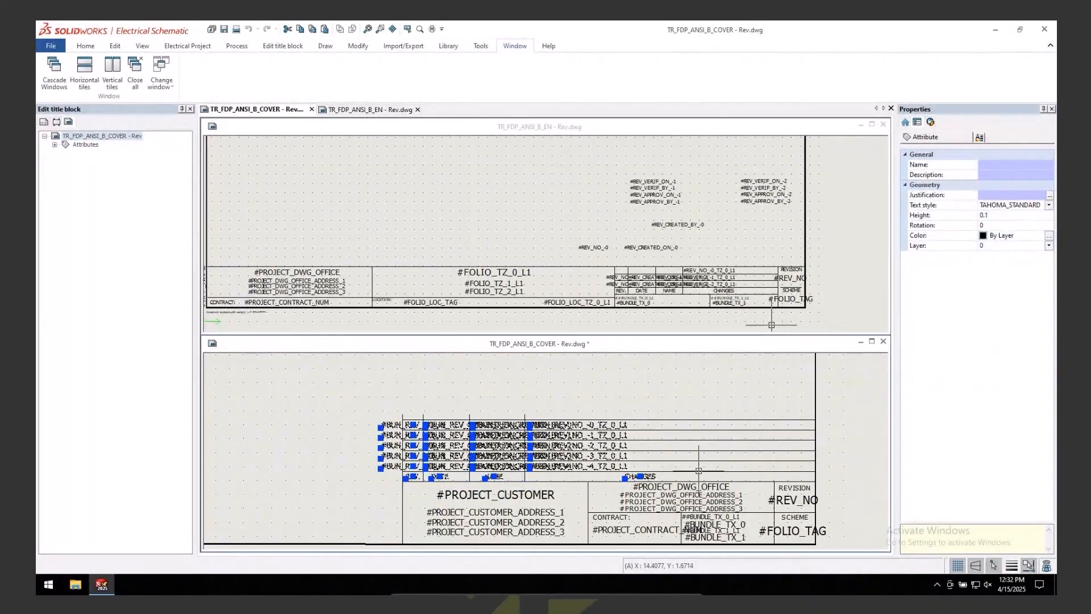
{"action": "left_click", "coordinate": [390, 392]}
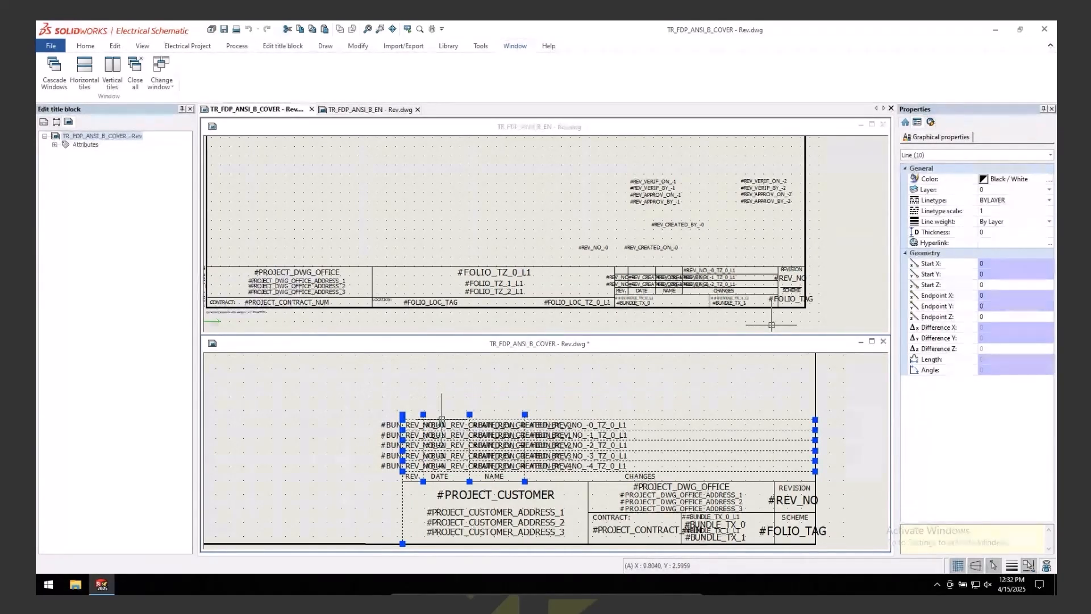
{"action": "left_click", "coordinate": [358, 179]}
{"action": "middle_click_drag", "start_coordinate": [360, 185], "coordinate": [398, 216]}
{"action": "scroll", "coordinate": [404, 207], "scroll_direction": "down", "scroll_amount": 1}
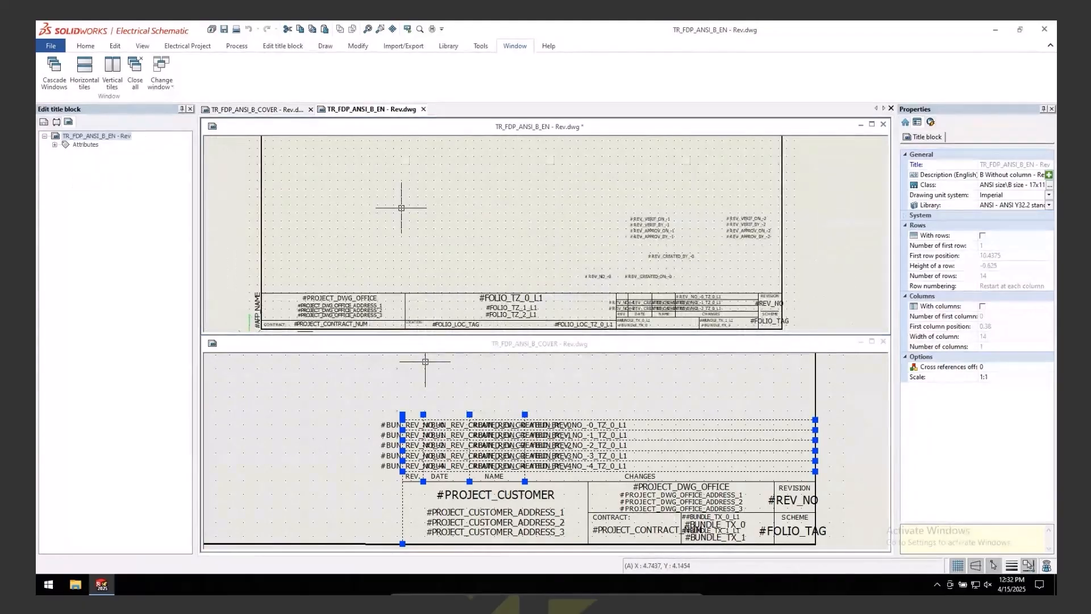
{"action": "key", "text": "ctrl+v"}
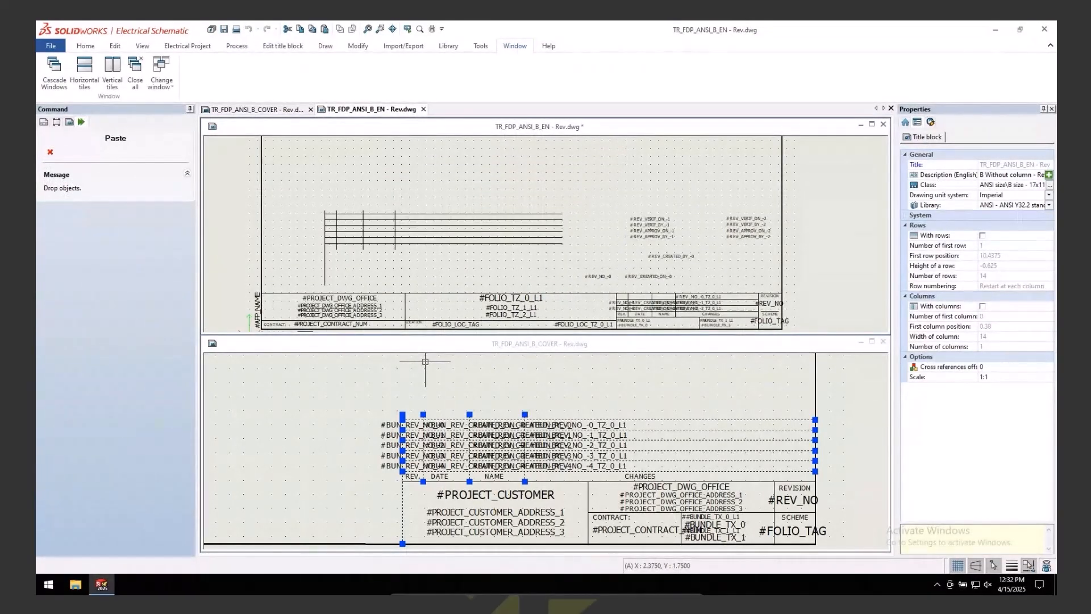
{"action": "left_click", "coordinate": [325, 286]}
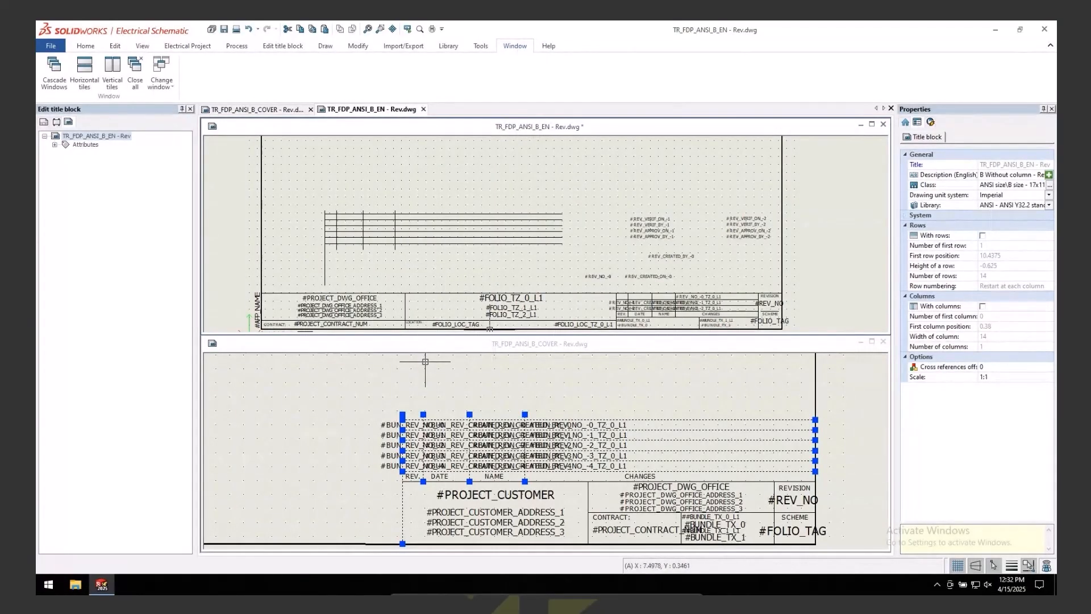
- Remove the pasted revision table lines from the TR_FDP_ANSI_B_EN - Rev title block
{"action": "left_click", "coordinate": [405, 368]}
{"action": "left_click_drag", "start_coordinate": [455, 271], "coordinate": [298, 189]}
{"action": "key", "text": "Escape"}
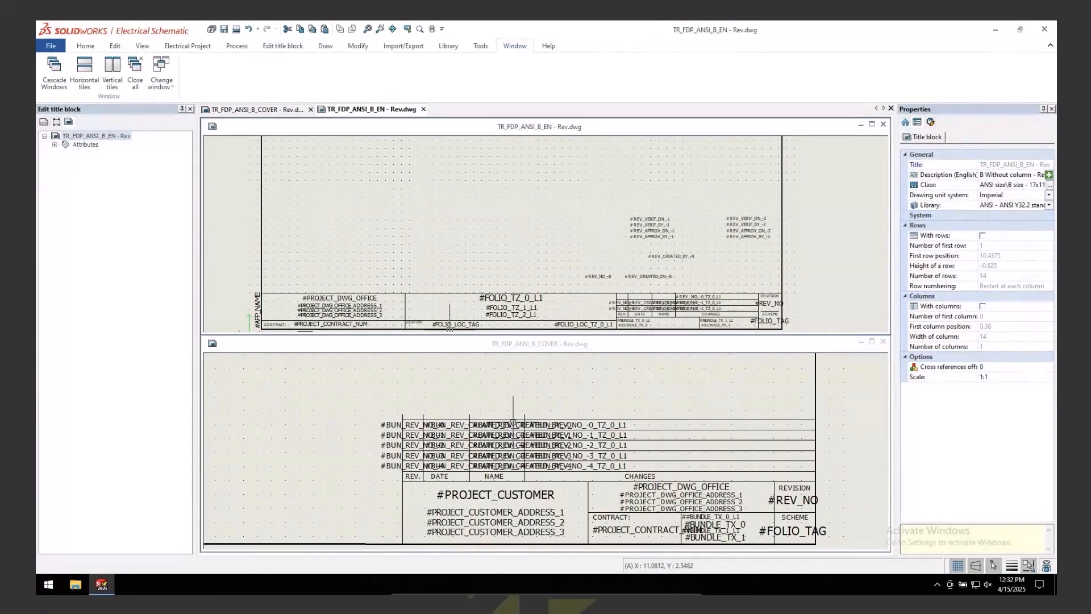
- Copy the five rows of #BUN_REV revision attributes from the cover title block into the empty area of TR_FDP_ANSI_B_EN - Rev
{"action": "left_click_drag", "start_coordinate": [659, 396], "coordinate": [636, 472]}
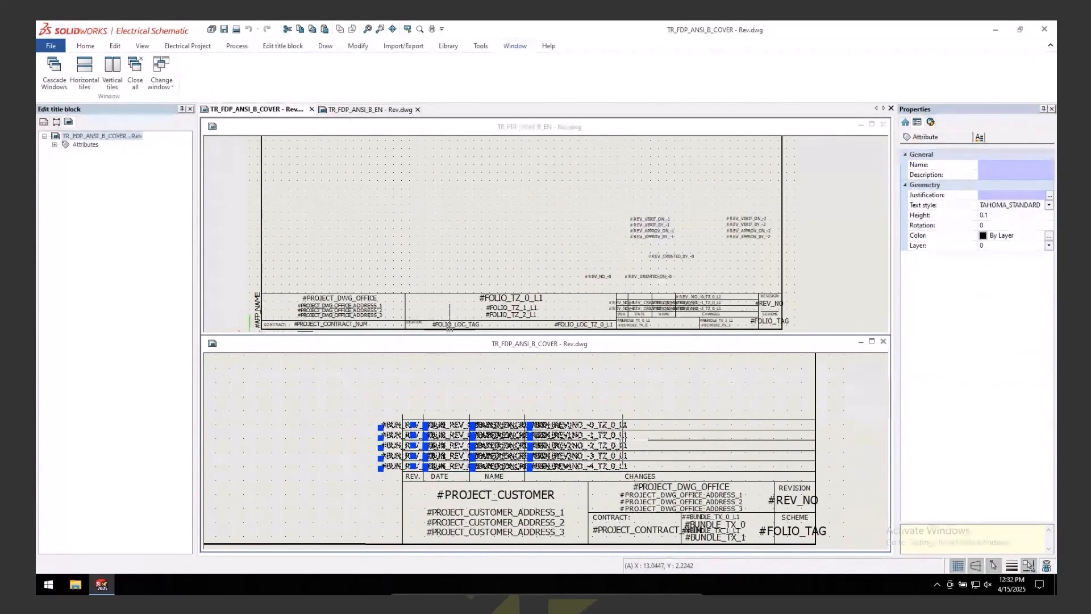
{"action": "right_click", "coordinate": [567, 425]}
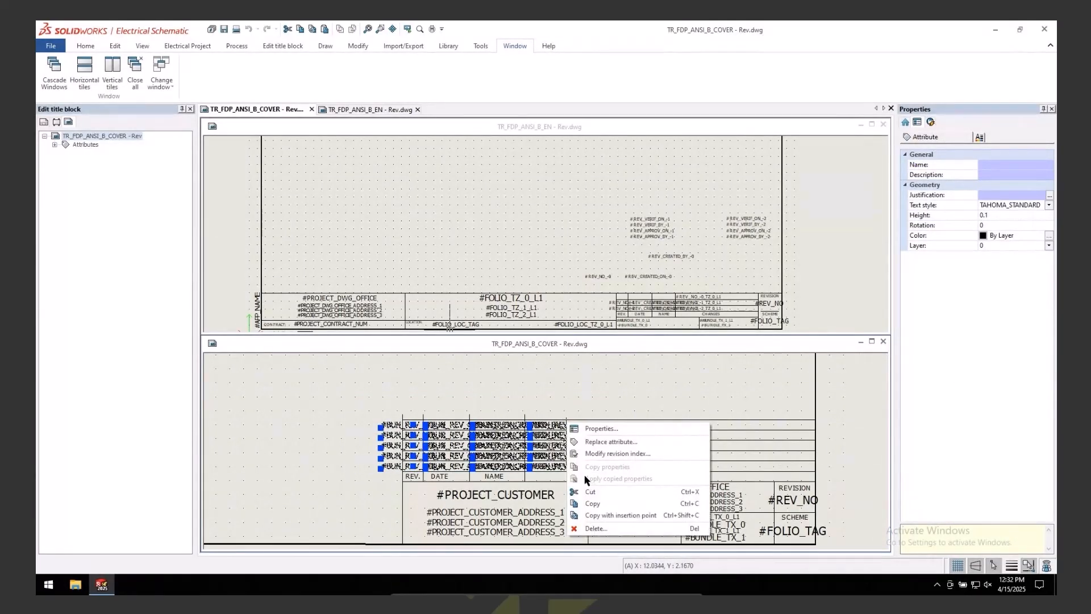
{"action": "left_click", "coordinate": [595, 504]}
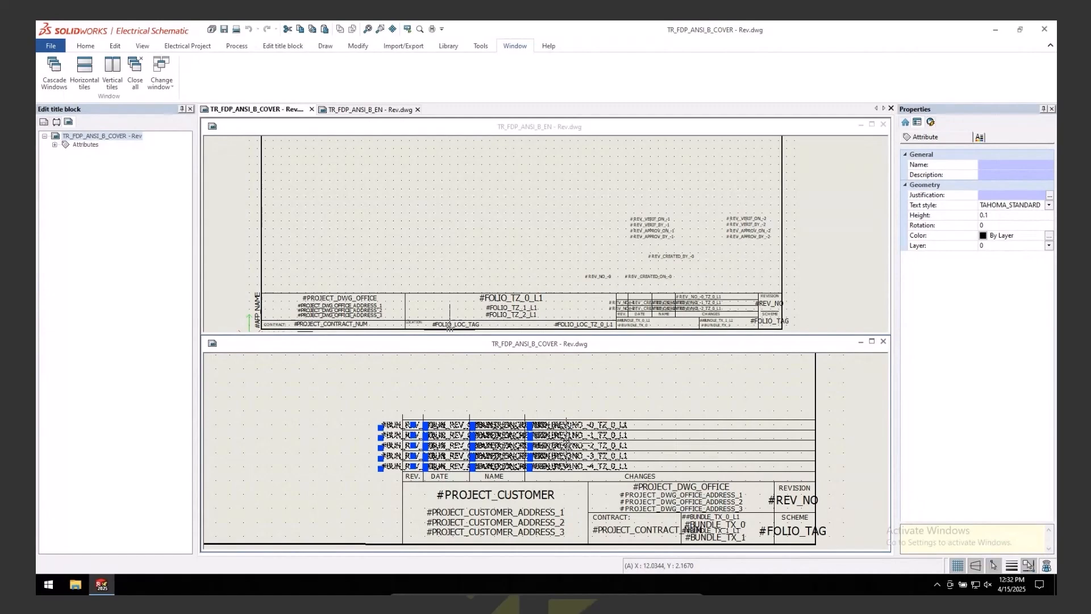
{"action": "left_click", "coordinate": [359, 179]}
{"action": "right_click", "coordinate": [357, 182]}
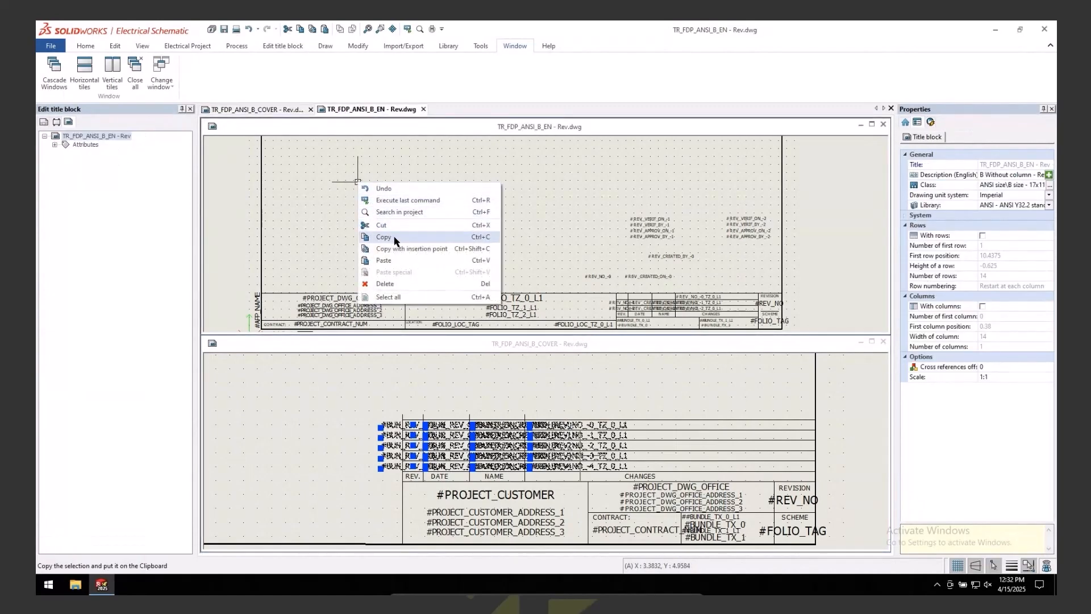
{"action": "left_click", "coordinate": [393, 260]}
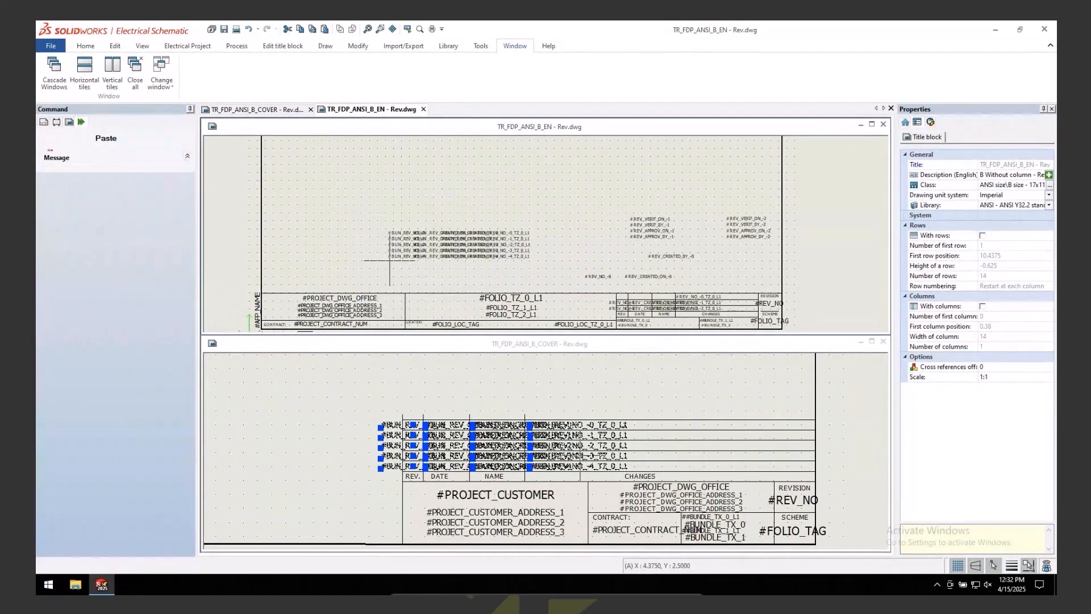
{"action": "left_click", "coordinate": [381, 244]}
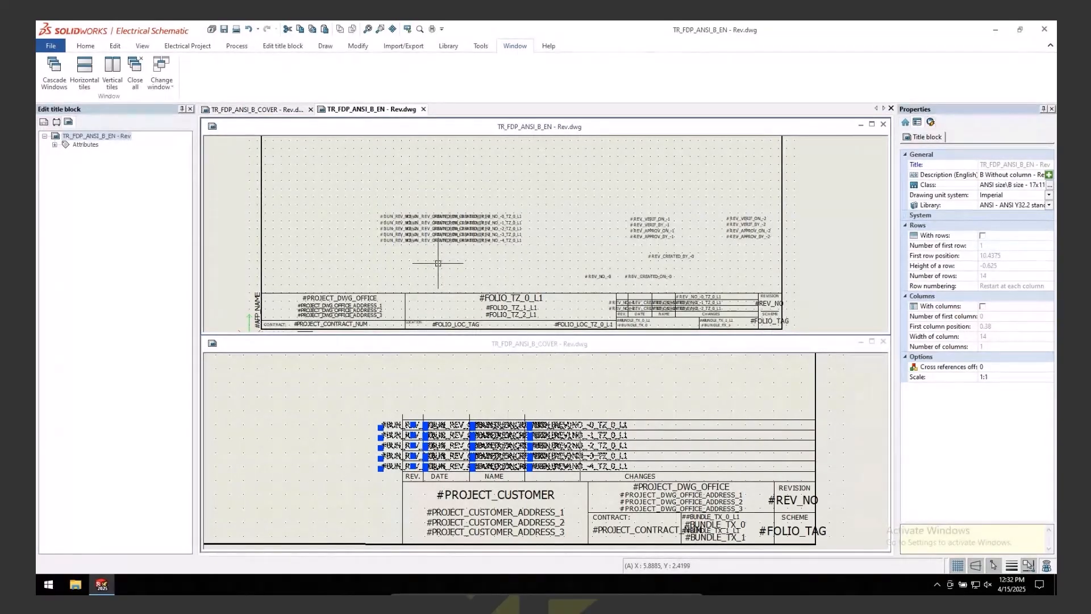
- Delete the lowest row of bundle revision attributes (index -4) above the title block in TR_FDP_ANSI_B_EN - Rev
{"action": "scroll", "coordinate": [440, 259], "scroll_direction": "up", "scroll_amount": 1}
{"action": "scroll", "coordinate": [440, 258], "scroll_direction": "up", "scroll_amount": 1}
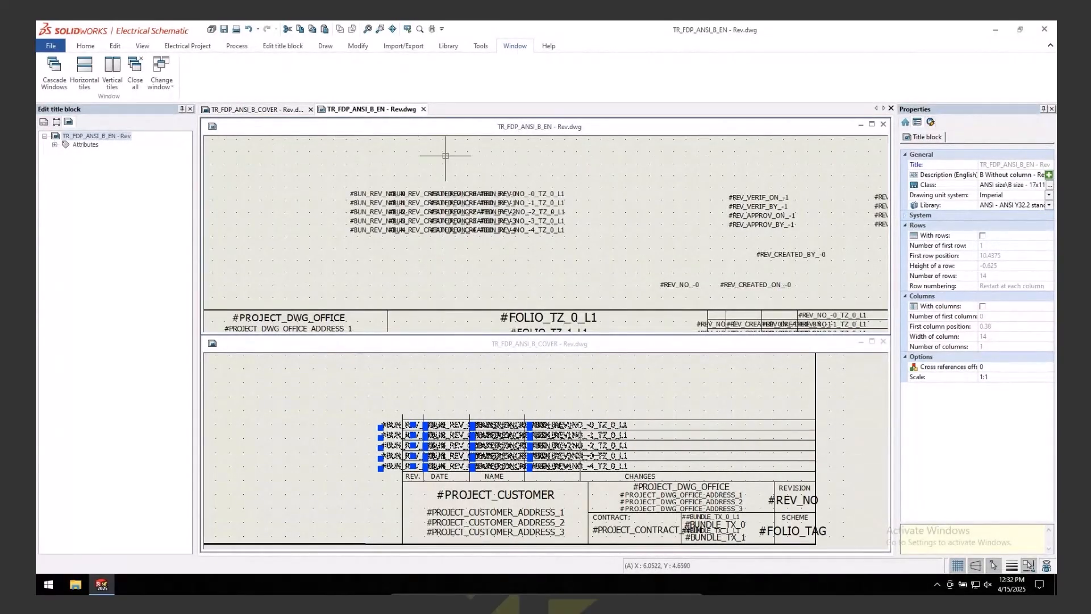
{"action": "scroll", "coordinate": [455, 236], "scroll_direction": "up", "scroll_amount": 1}
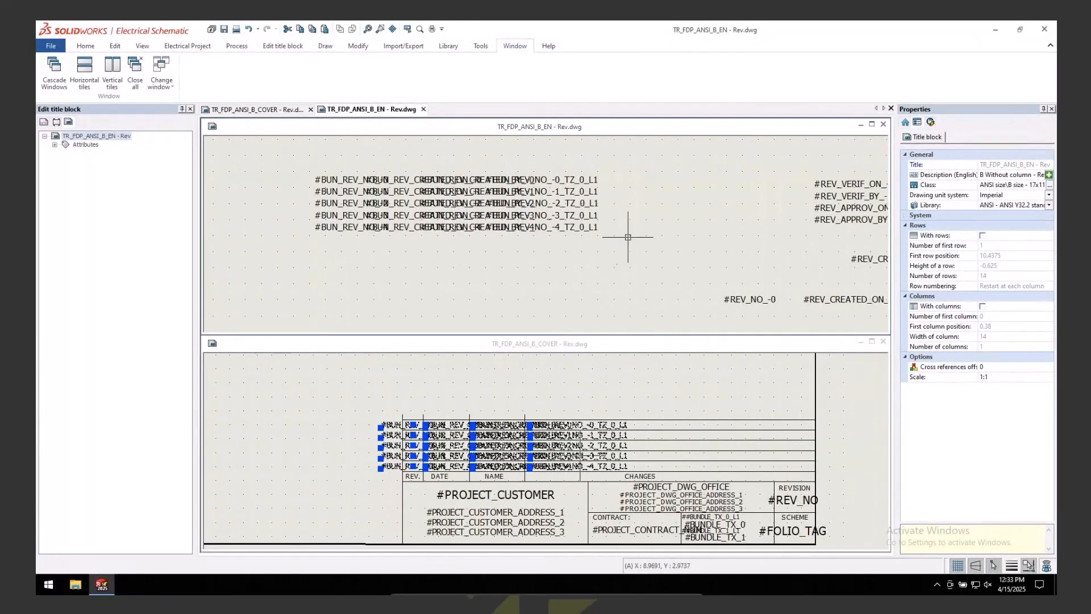
{"action": "left_click_drag", "start_coordinate": [627, 237], "coordinate": [311, 227]}
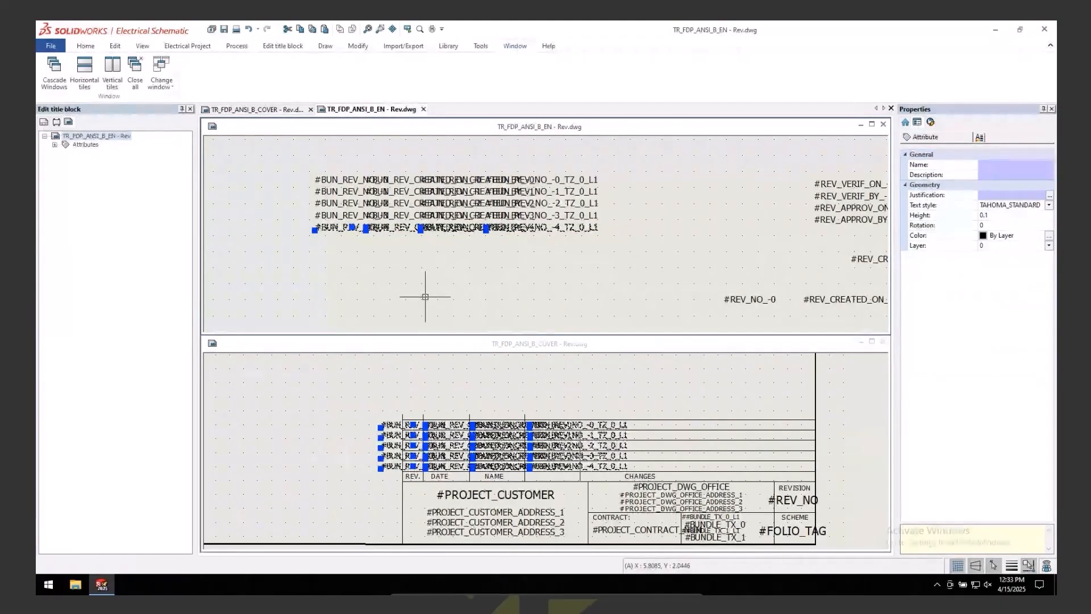
{"action": "key", "text": "Delete"}
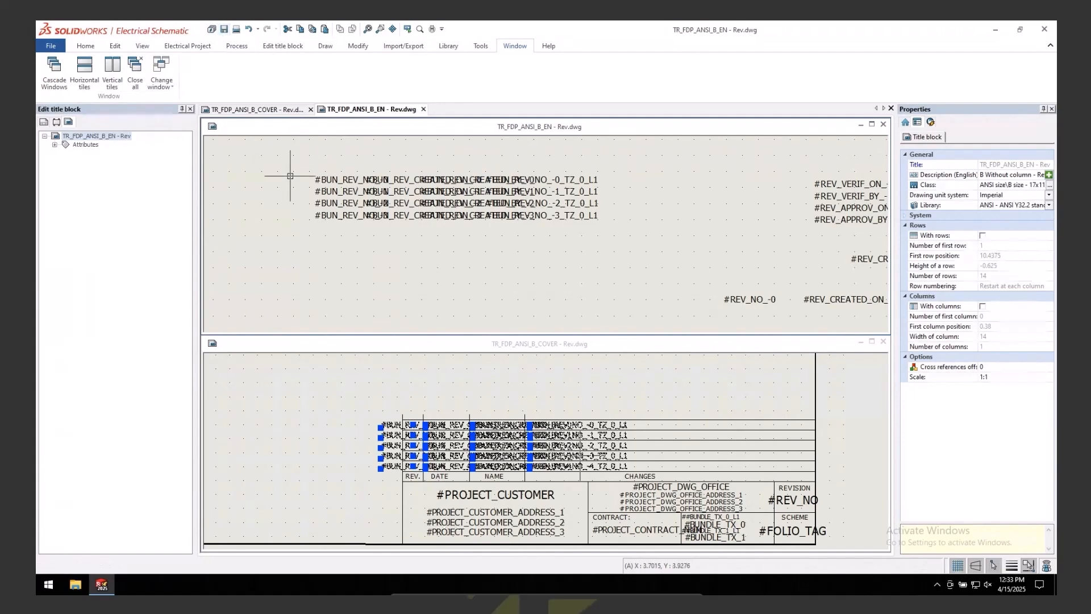
- Close both title block drawings, declining to save the changes to TR_FDP_ANSI_B_COVER - Rev
{"action": "left_click", "coordinate": [883, 126]}
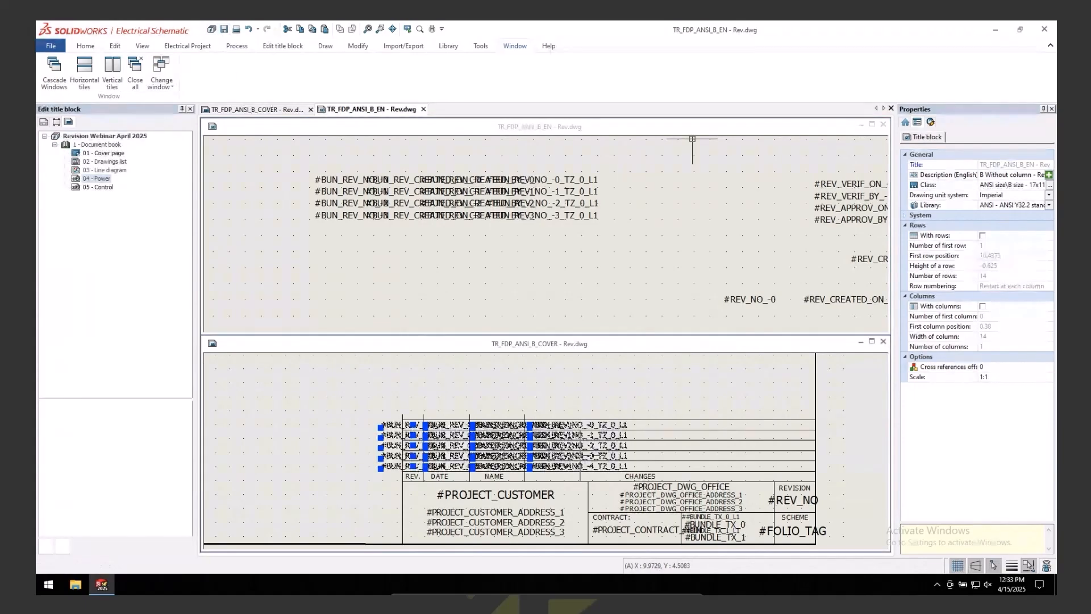
{"action": "left_click", "coordinate": [884, 342]}
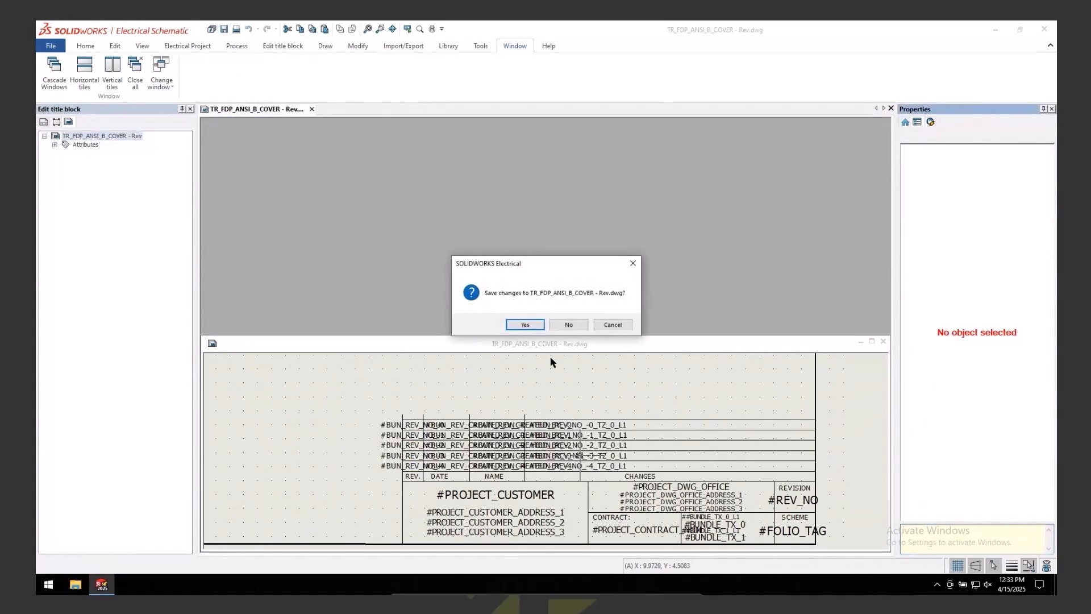
{"action": "left_click", "coordinate": [569, 326]}
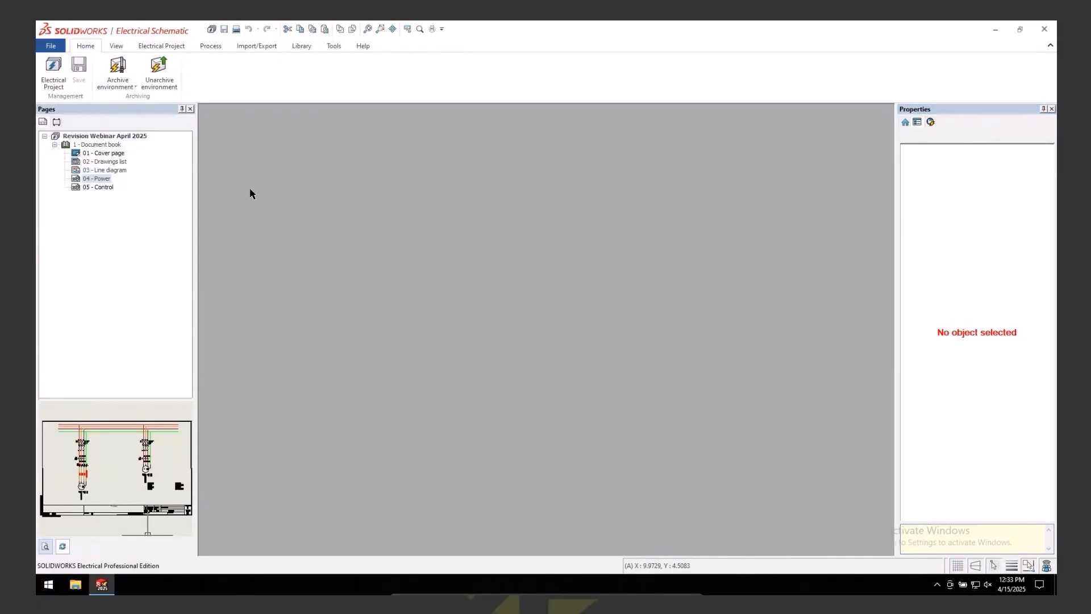
- Update the project data from the library for title blocks only, excluding manufacturer parts, cable references and symbols
{"action": "left_click", "coordinate": [163, 47]}
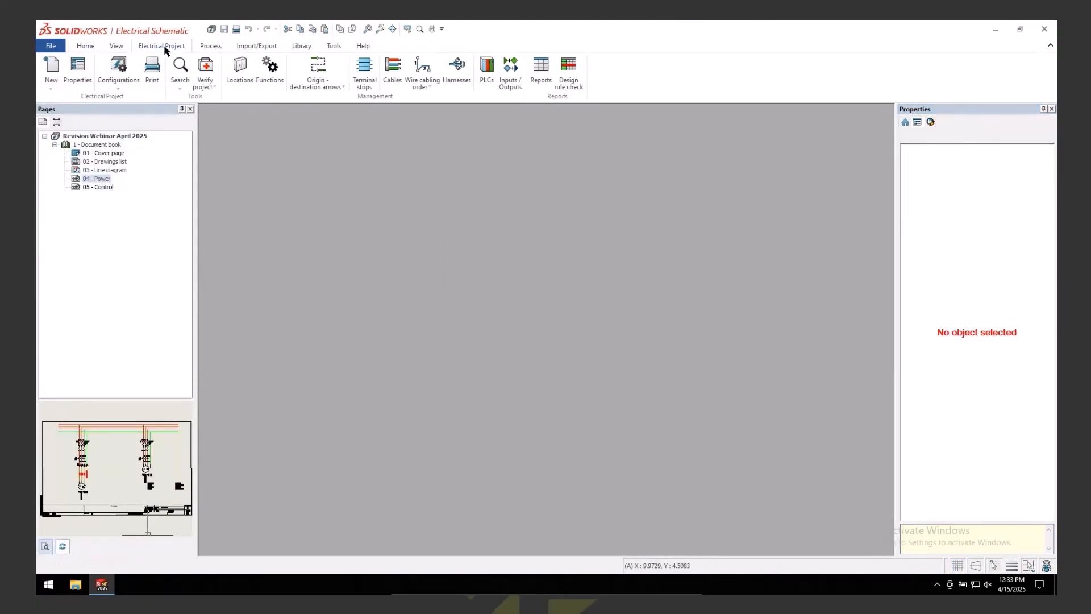
{"action": "left_click", "coordinate": [212, 46]}
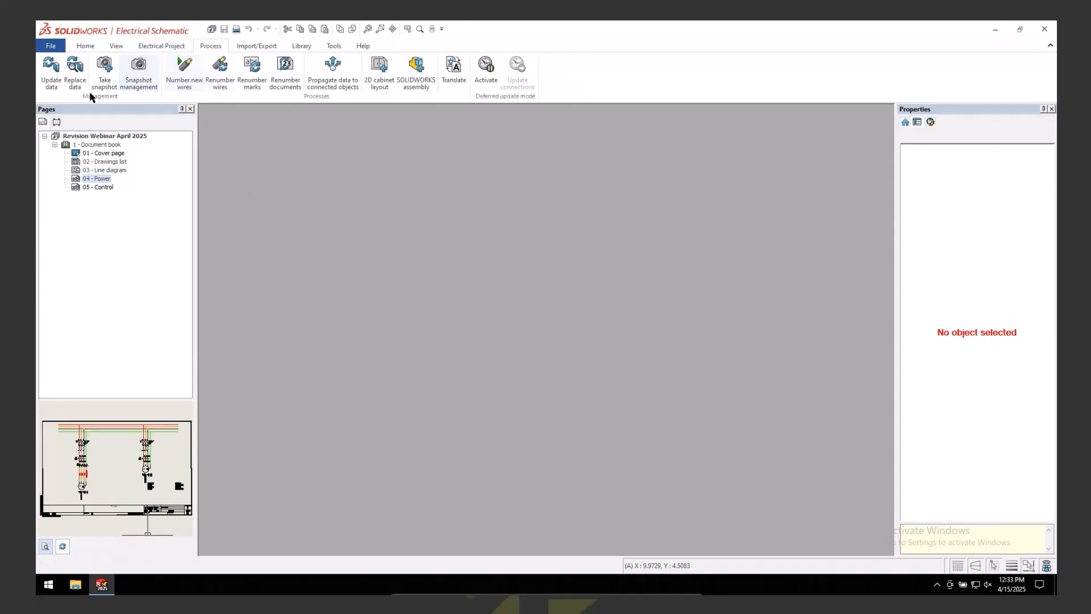
{"action": "left_click", "coordinate": [51, 83]}
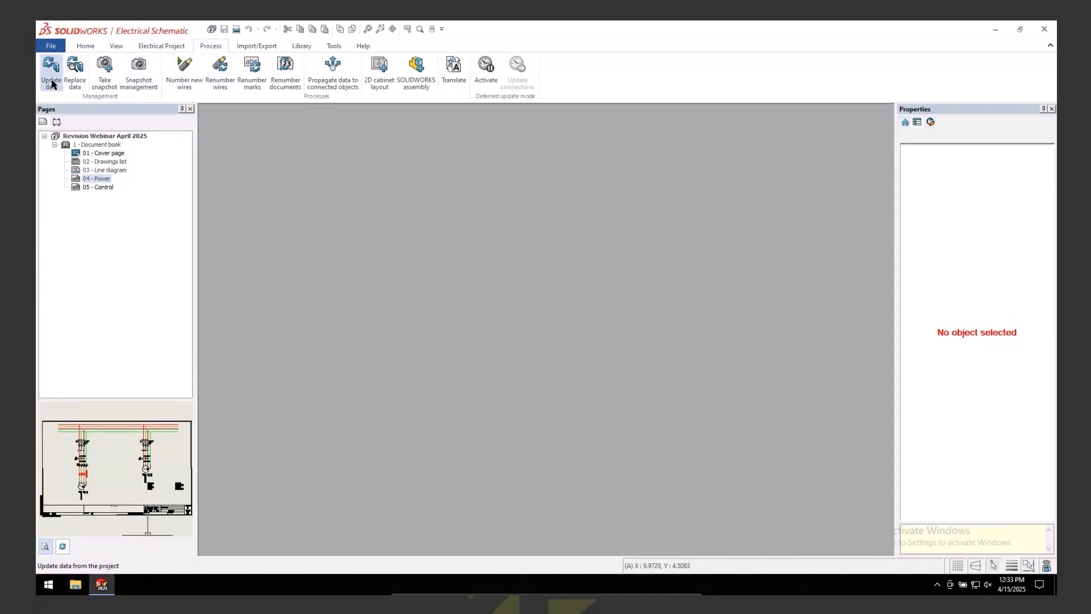
{"action": "left_click", "coordinate": [620, 422]}
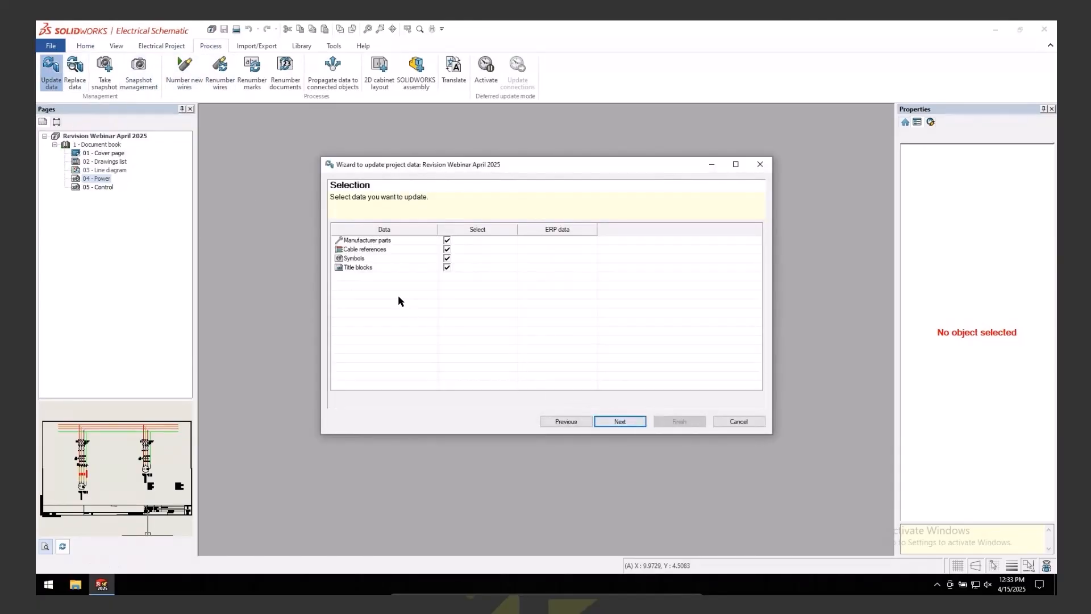
{"action": "left_click", "coordinate": [447, 258]}
{"action": "left_click", "coordinate": [446, 249]}
{"action": "left_click", "coordinate": [447, 240]}
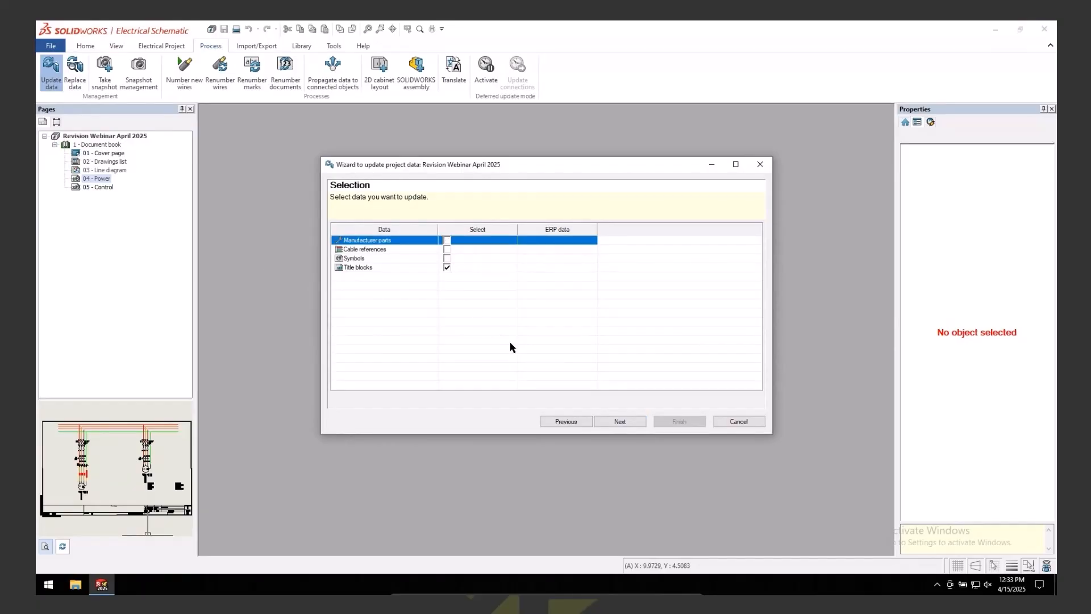
{"action": "left_click", "coordinate": [624, 422]}
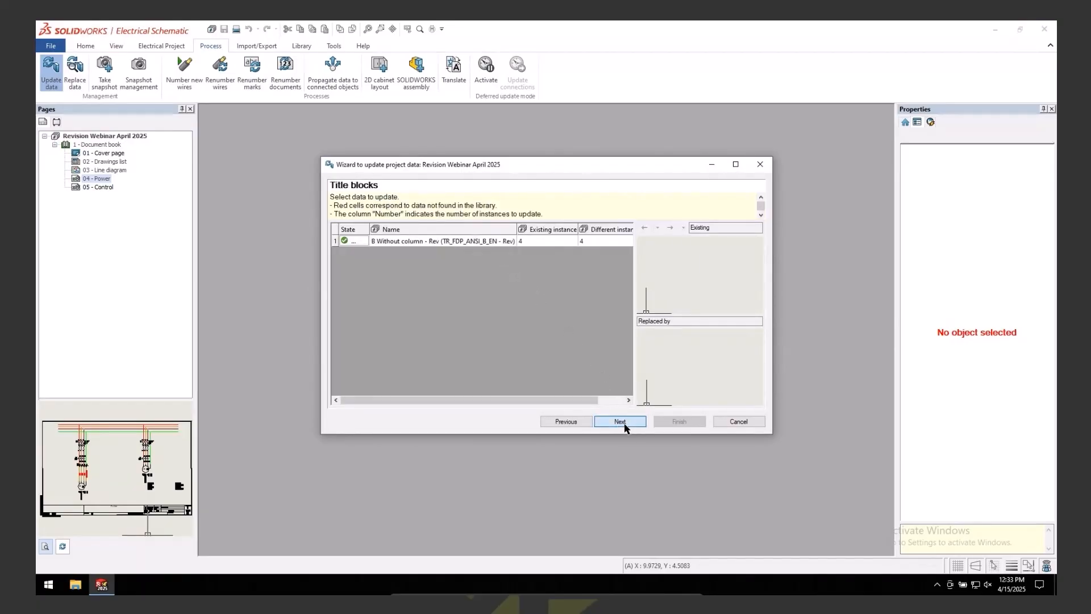
{"action": "left_click", "coordinate": [622, 423]}
{"action": "left_click", "coordinate": [677, 423]}
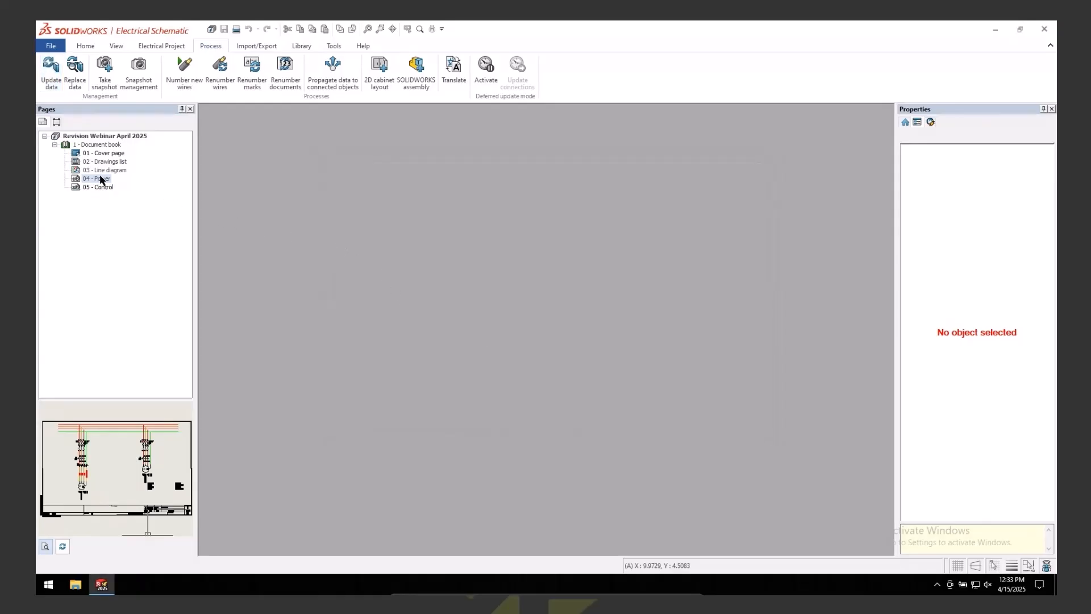
- Open the electrical project configuration's title block associations and preview the title block assigned to the cover page
{"action": "left_click", "coordinate": [161, 46]}
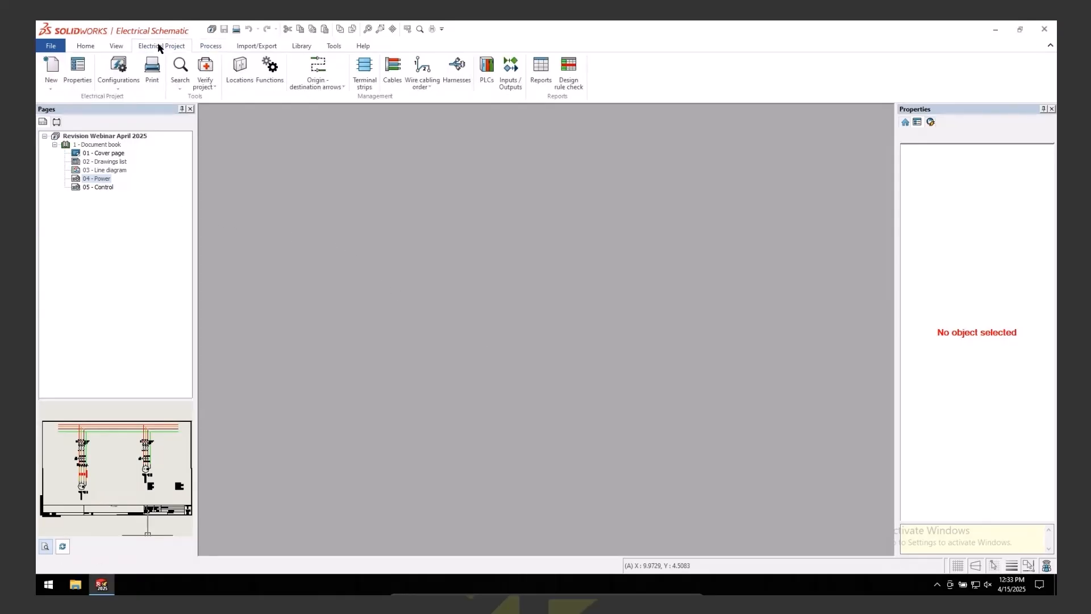
{"action": "left_click", "coordinate": [119, 66]}
{"action": "left_click_drag", "start_coordinate": [326, 42], "coordinate": [341, 120]}
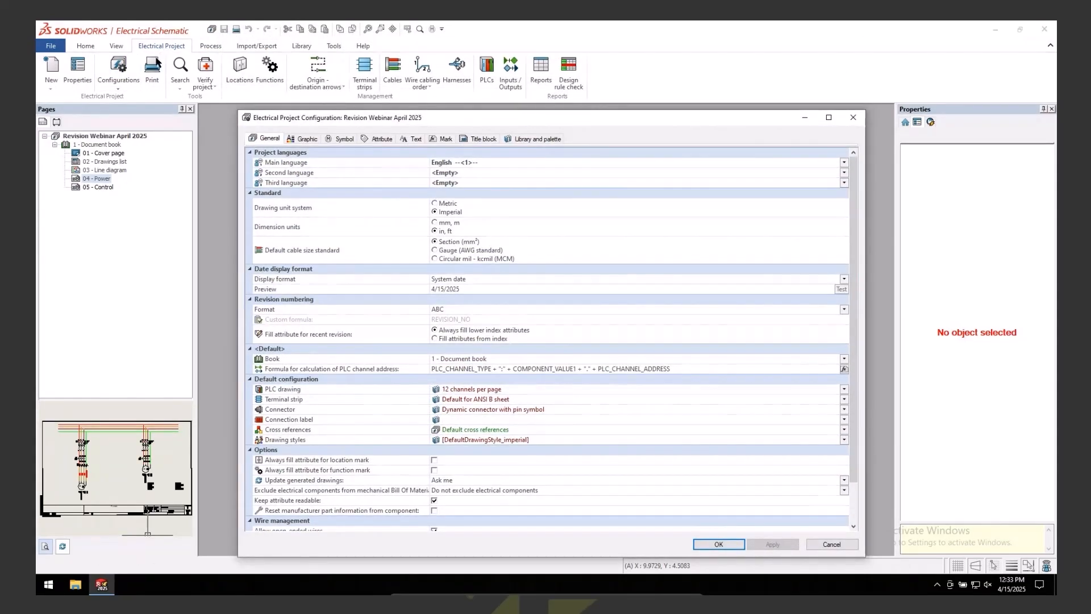
{"action": "left_click", "coordinate": [482, 139]}
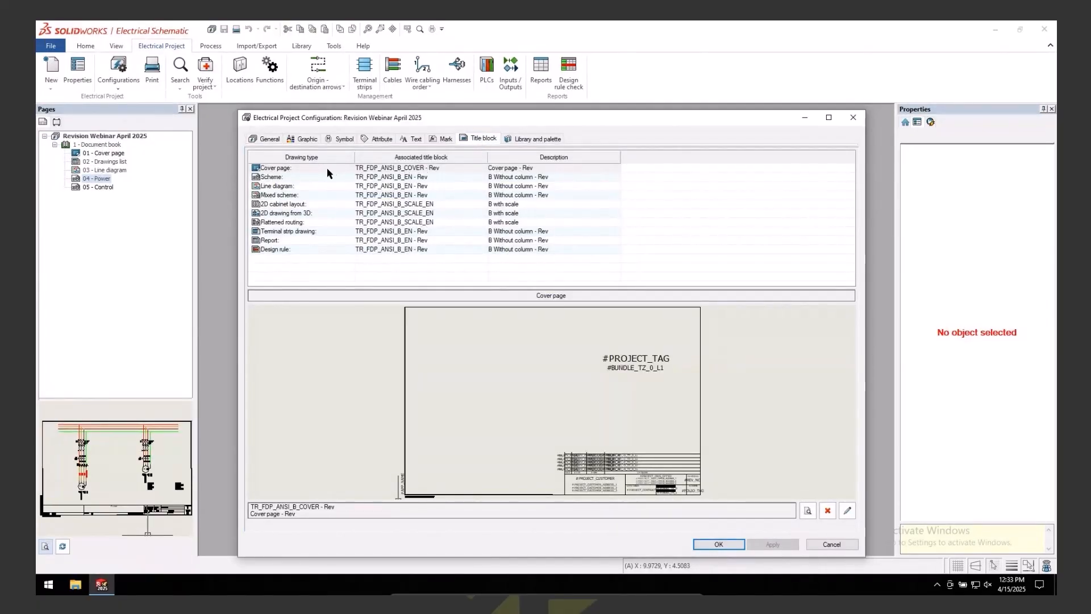
{"action": "left_click", "coordinate": [311, 169]}
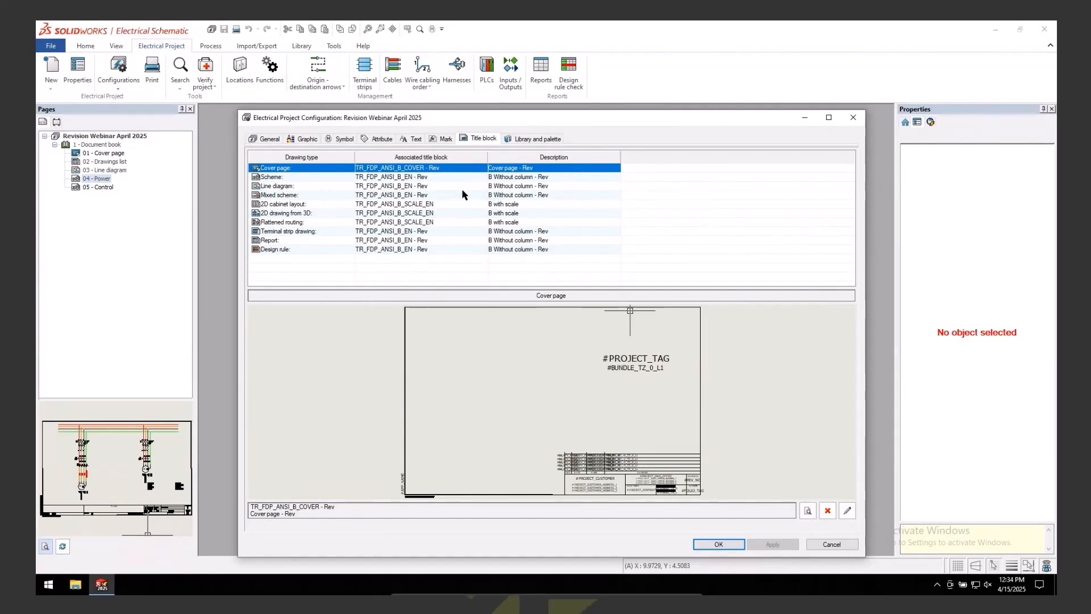
- Select the Scheme, Line diagram, Mixed scheme, Terminal strip drawing, Report and Design rule types together, and close the configuration without changes
{"action": "left_click", "coordinate": [571, 194]}
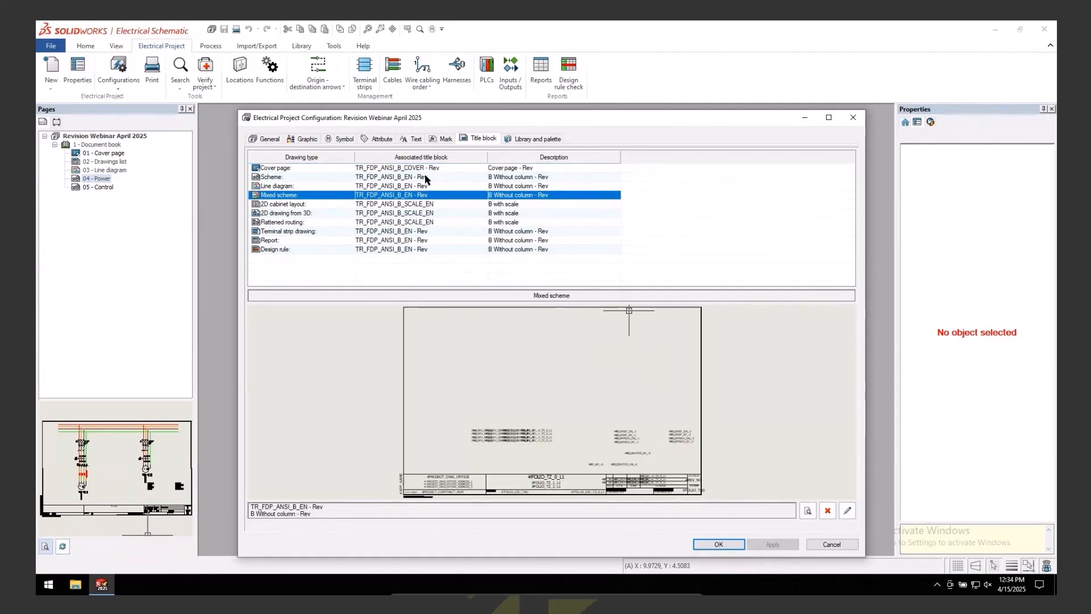
{"action": "left_click", "coordinate": [322, 177], "text": "shift"}
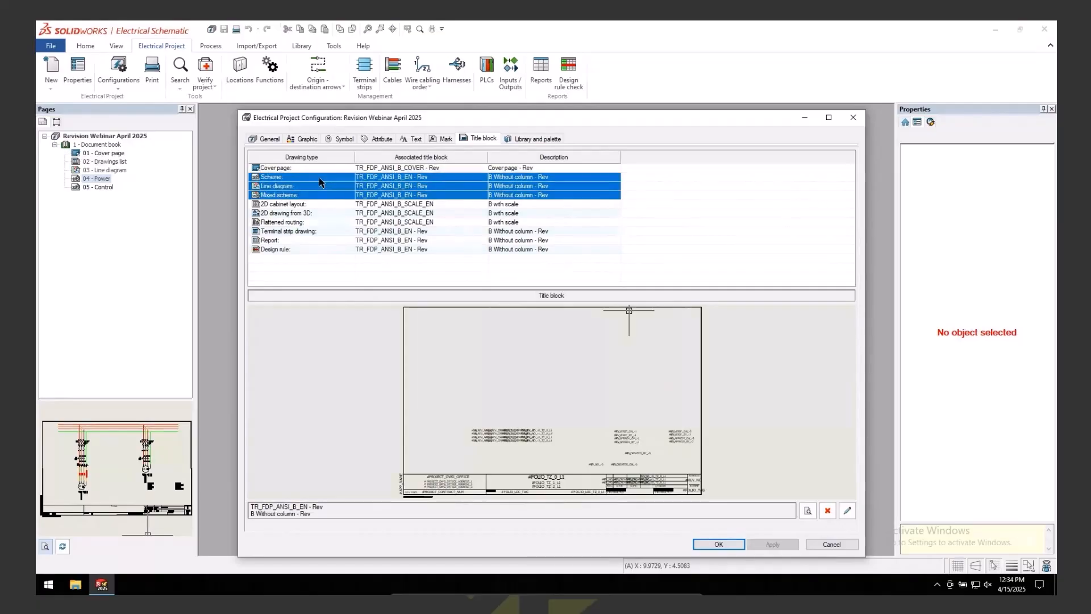
{"action": "left_click", "coordinate": [339, 232], "text": "ctrl"}
{"action": "left_click", "coordinate": [327, 240], "text": "ctrl"}
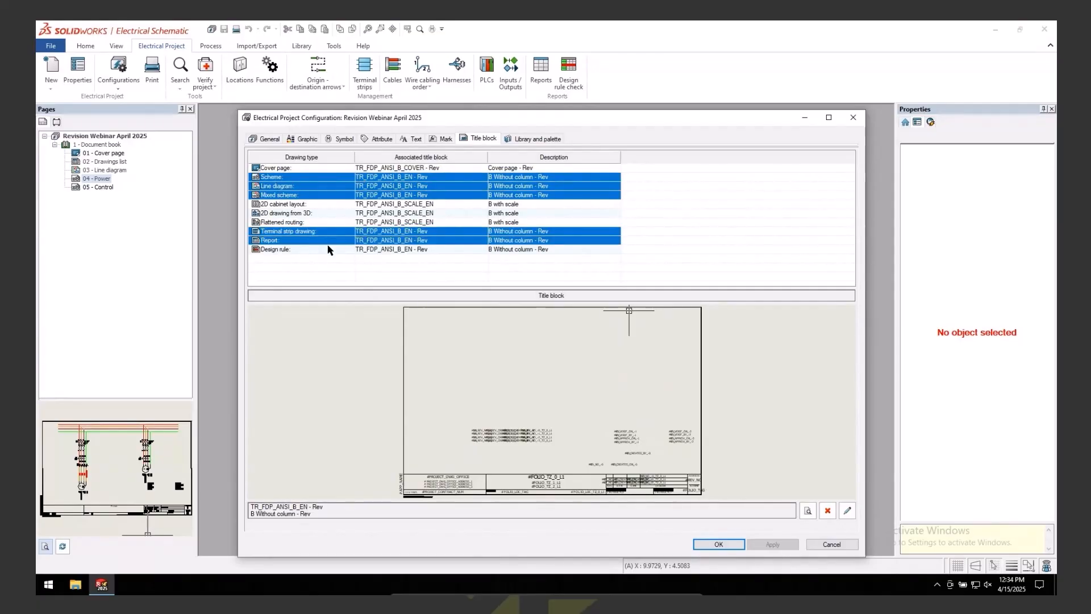
{"action": "left_click", "coordinate": [325, 249], "text": "ctrl"}
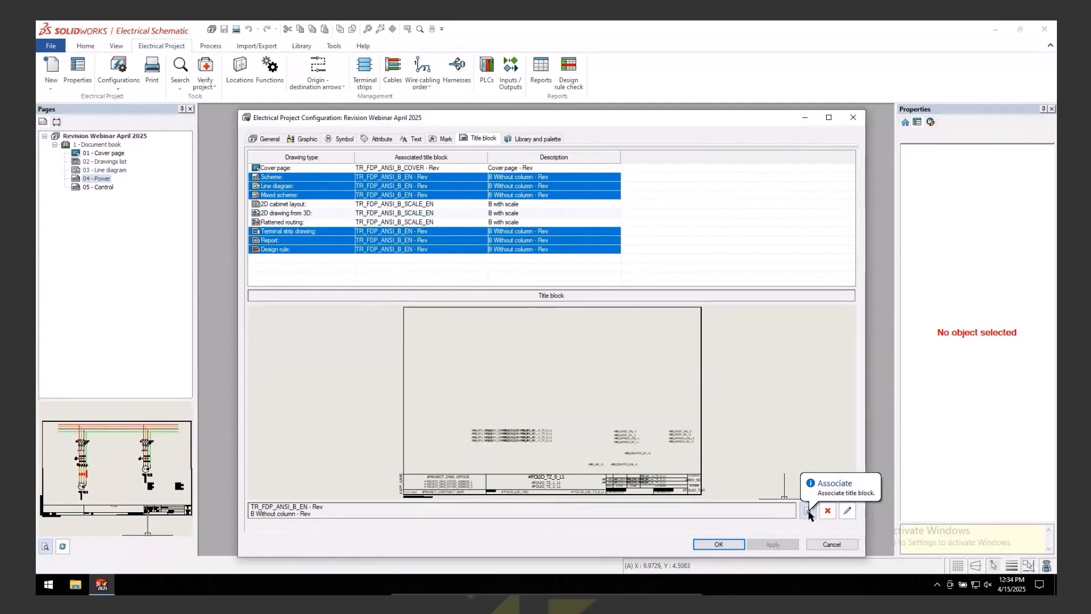
{"action": "key", "text": "ctrl"}
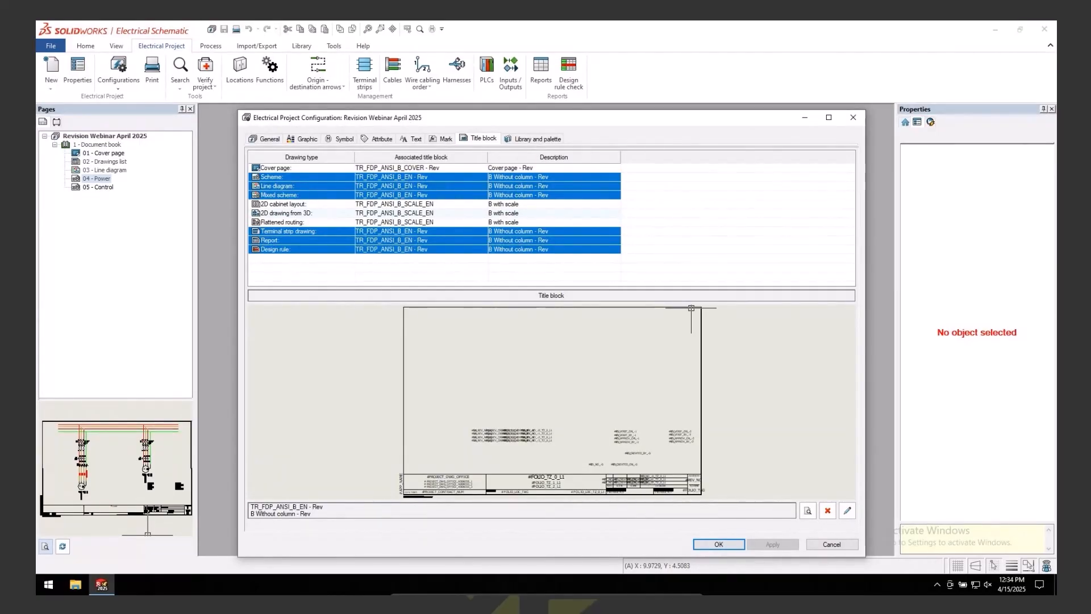
{"action": "left_click", "coordinate": [833, 545]}
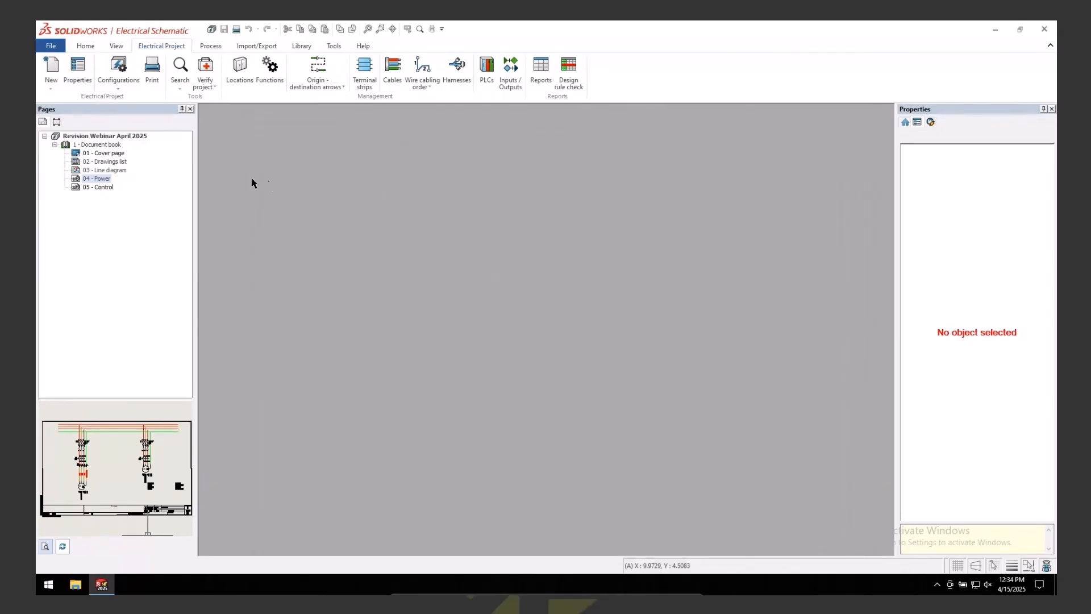
- Open the 04 - Power and 01 - Cover page drawings, tile them horizontally, and examine the cover page's revision table
{"action": "double_click", "coordinate": [101, 179]}
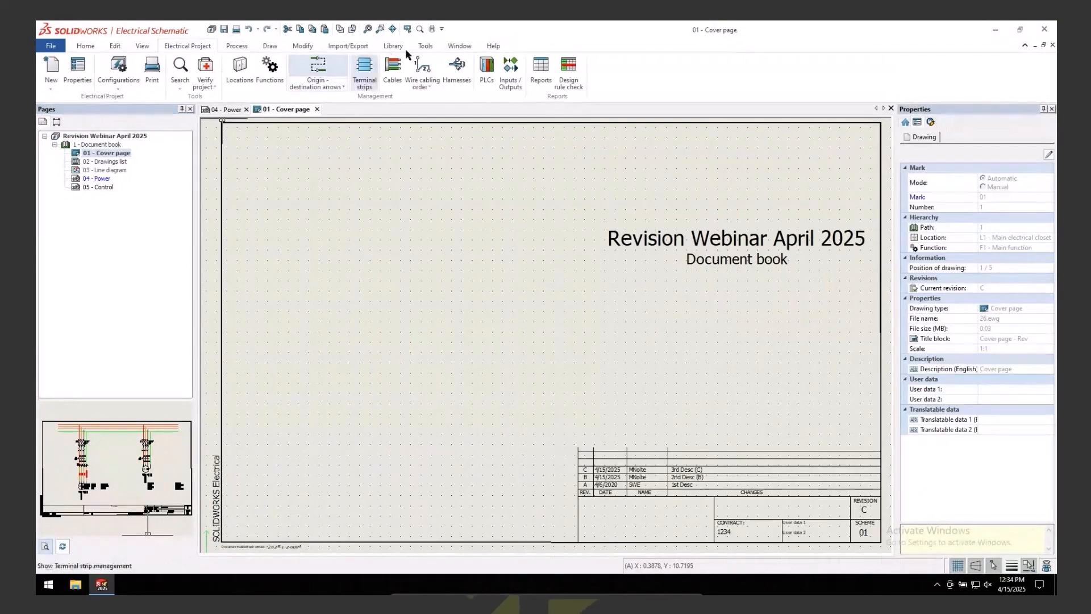
{"action": "left_click", "coordinate": [463, 47]}
{"action": "left_click", "coordinate": [86, 69]}
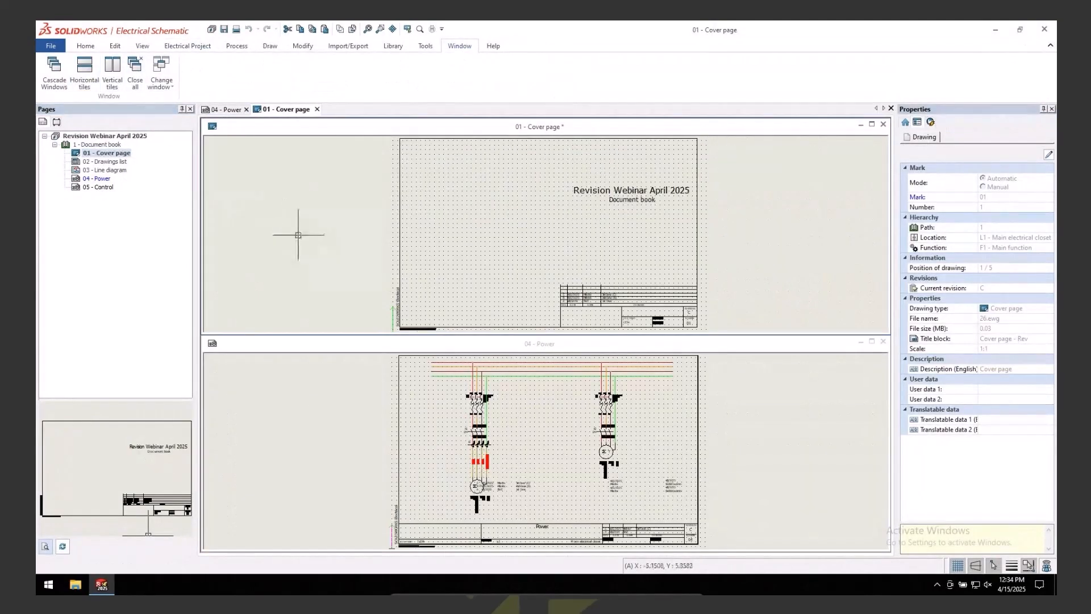
{"action": "scroll", "coordinate": [591, 300], "scroll_direction": "up", "scroll_amount": 3}
{"action": "scroll", "coordinate": [591, 300], "scroll_direction": "up", "scroll_amount": 3}
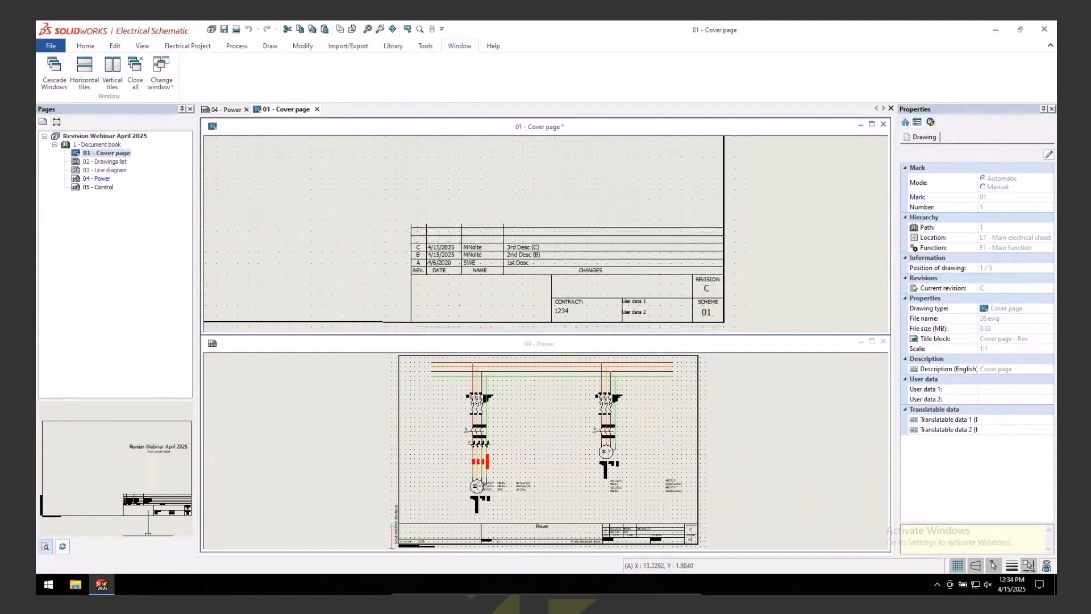
{"action": "scroll", "coordinate": [564, 245], "scroll_direction": "up", "scroll_amount": 1}
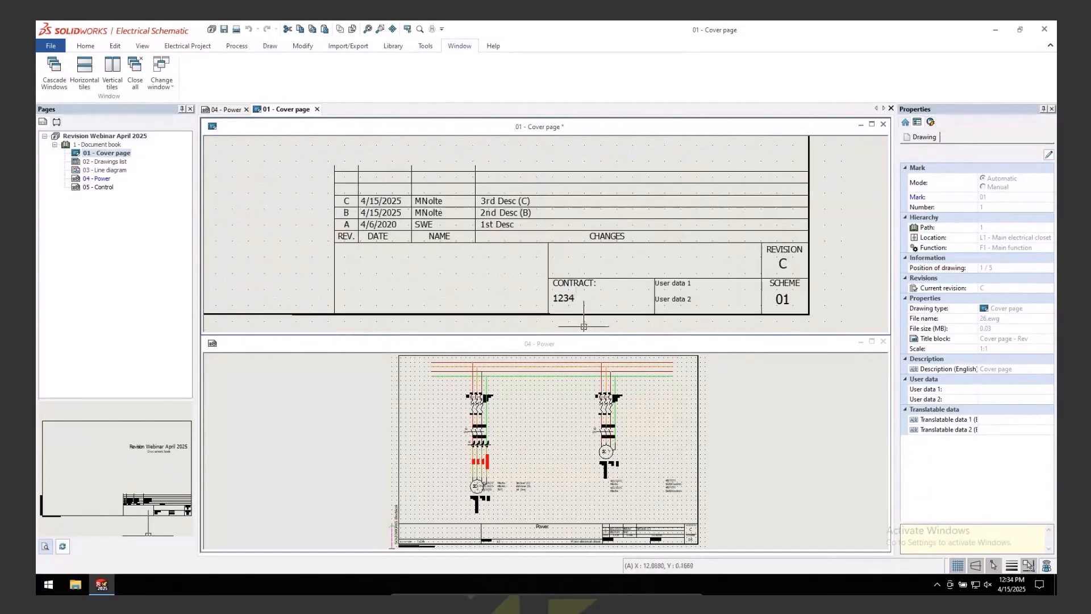
{"action": "scroll", "coordinate": [545, 494], "scroll_direction": "up", "scroll_amount": 3}
{"action": "scroll", "coordinate": [542, 499], "scroll_direction": "down", "scroll_amount": 4}
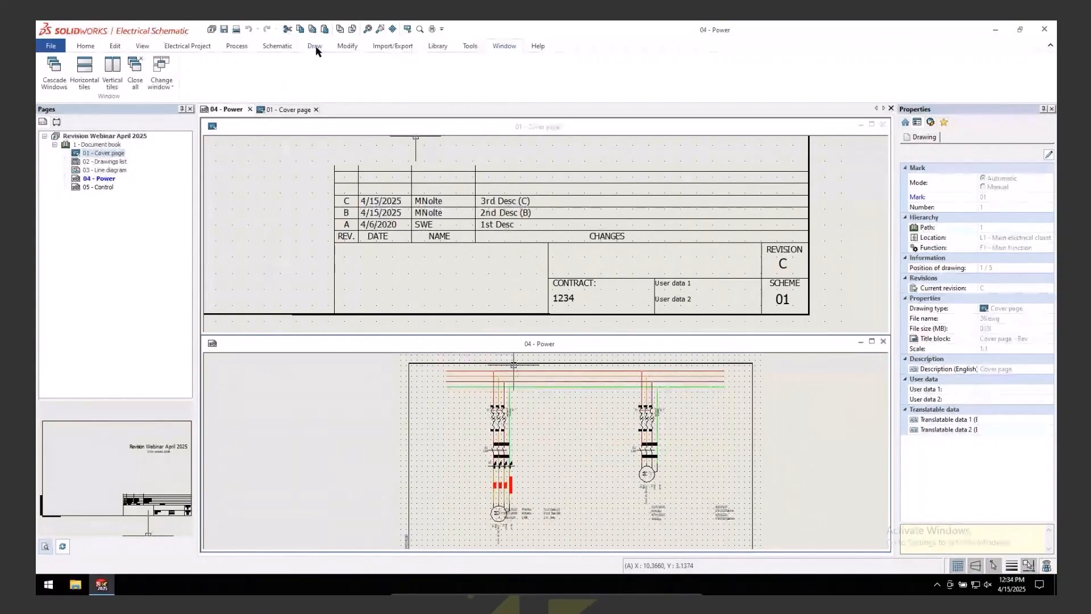
- Maximise the Power drawing and stretch the M1 motor circuit with its supply wires about 1.5 in to the left, clear of the revision texts
{"action": "left_click", "coordinate": [278, 46]}
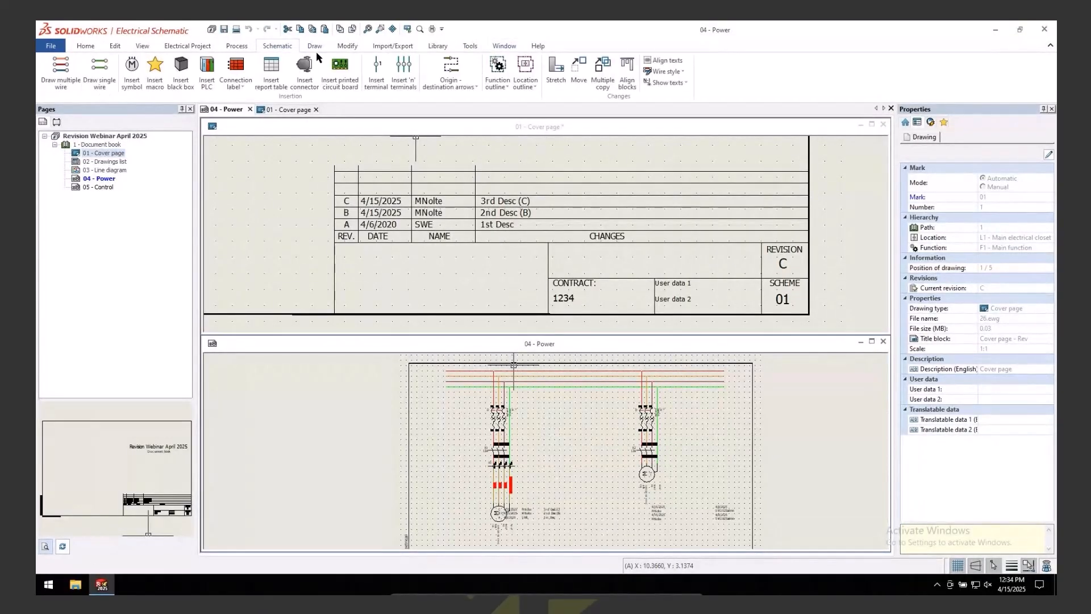
{"action": "left_click", "coordinate": [556, 74]}
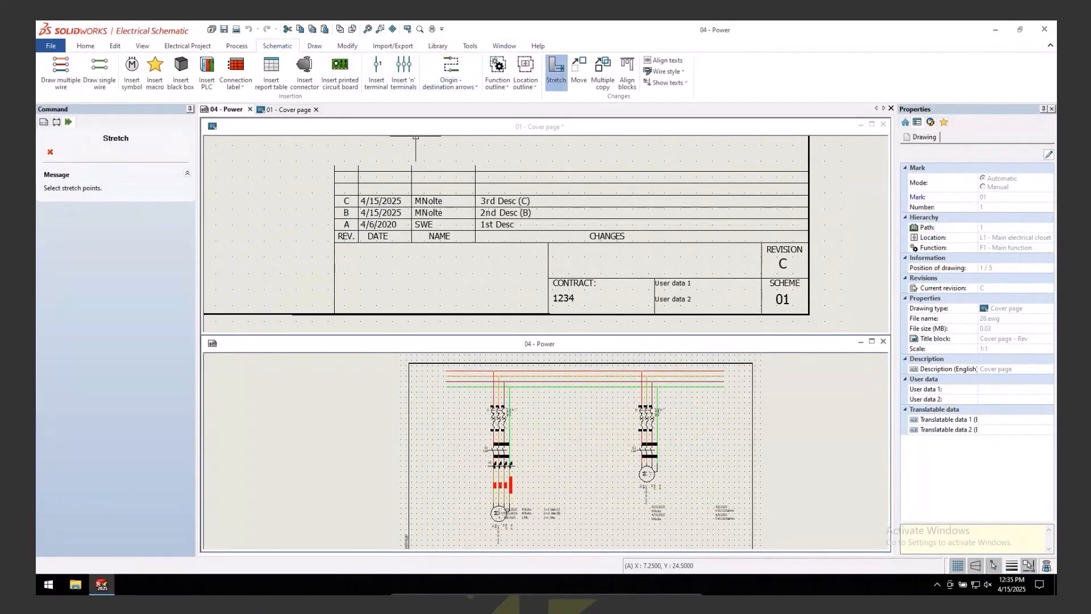
{"action": "mouse_move", "coordinate": [563, 438]}
{"action": "middle_mouse_down"}
{"action": "mouse_move", "coordinate": [561, 411]}
{"action": "mouse_move", "coordinate": [562, 439]}
{"action": "middle_mouse_up"}
{"action": "left_click", "coordinate": [872, 341]}
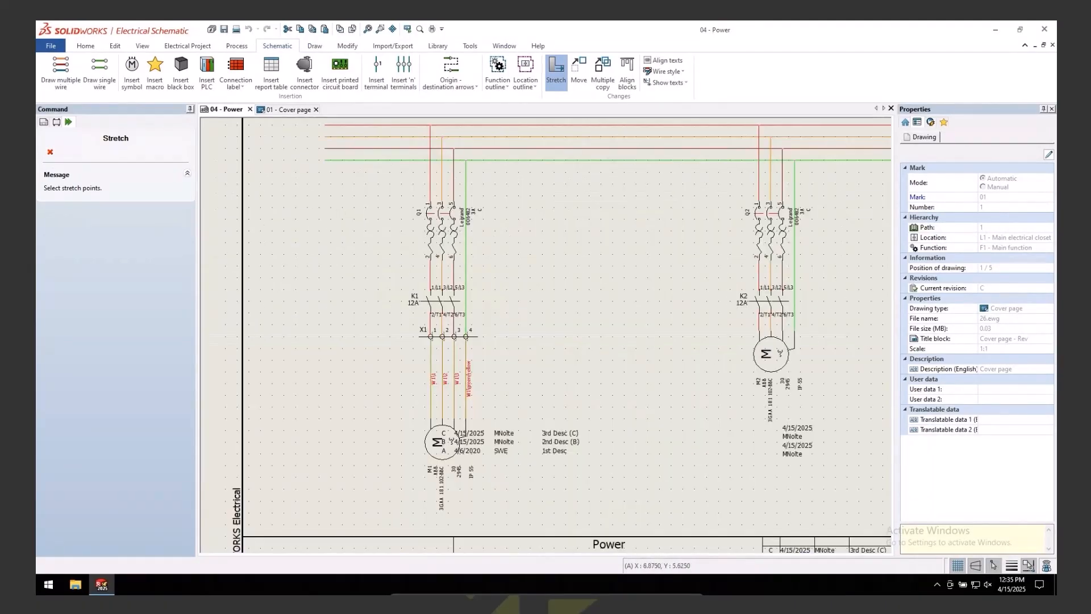
{"action": "left_click", "coordinate": [506, 500]}
{"action": "left_click", "coordinate": [377, 175]}
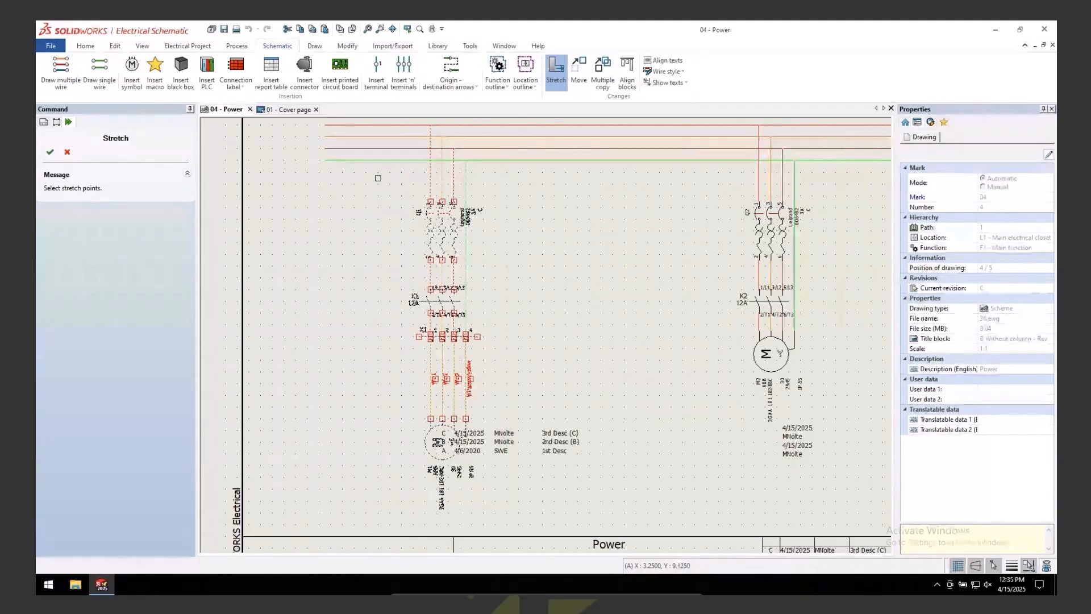
{"action": "left_click", "coordinate": [384, 182]}
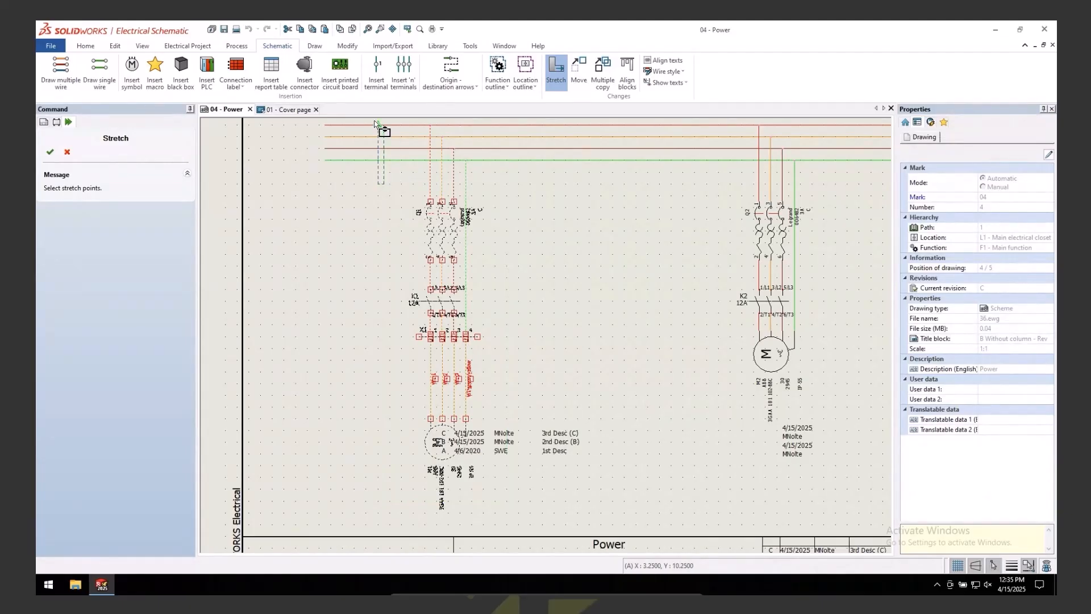
{"action": "left_click", "coordinate": [376, 122]}
{"action": "middle_click_drag", "start_coordinate": [397, 221], "coordinate": [401, 271]}
{"action": "left_click", "coordinate": [415, 233]}
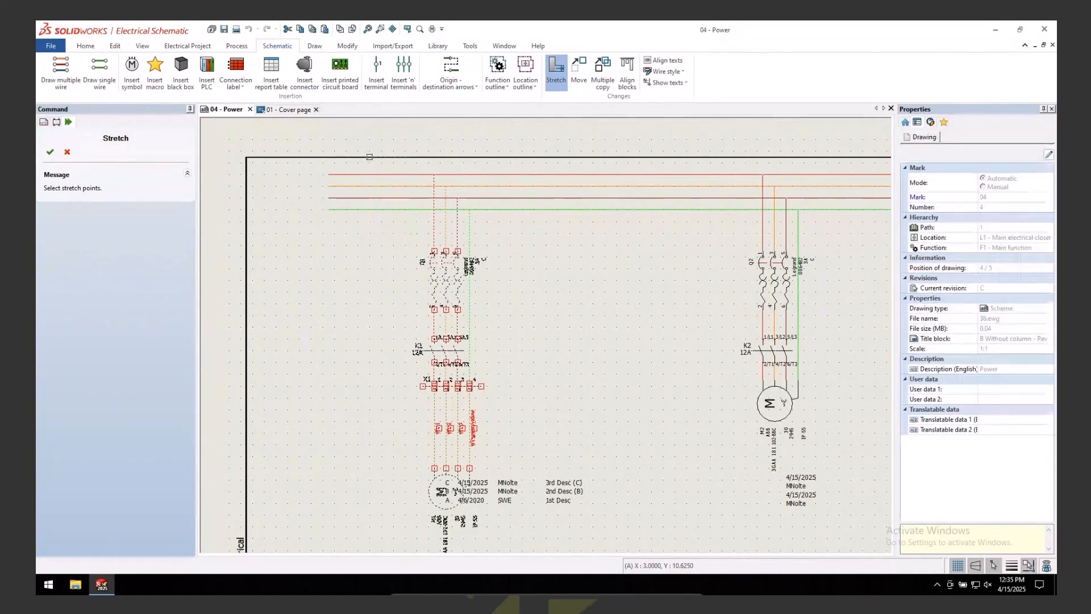
{"action": "left_click", "coordinate": [378, 174]}
{"action": "left_click", "coordinate": [381, 186]}
{"action": "left_click", "coordinate": [384, 197]}
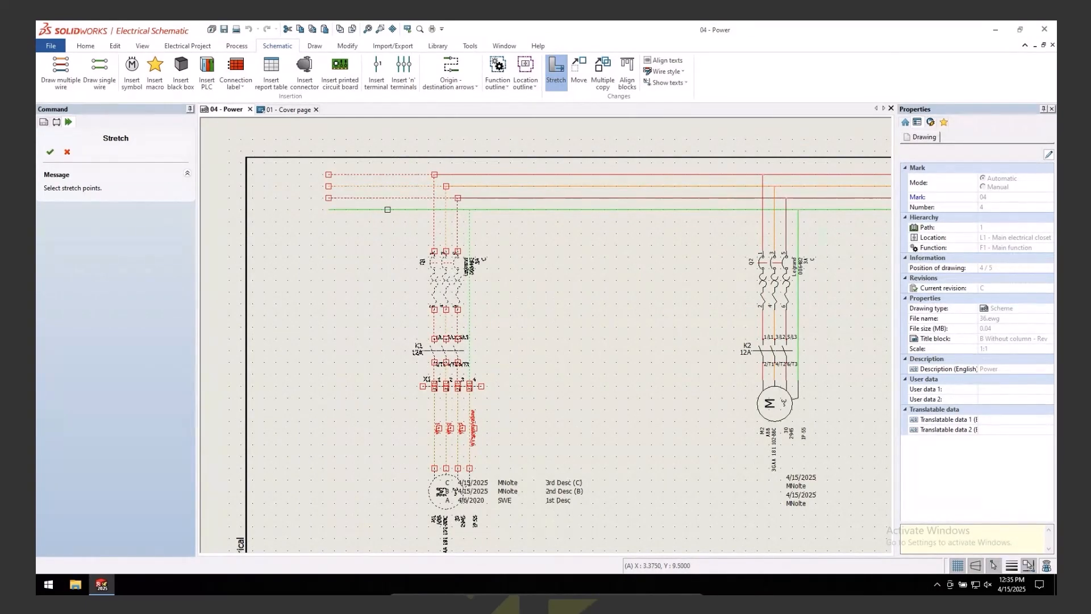
{"action": "left_click", "coordinate": [388, 210]}
{"action": "right_click", "coordinate": [388, 228]}
{"action": "left_click", "coordinate": [381, 235]}
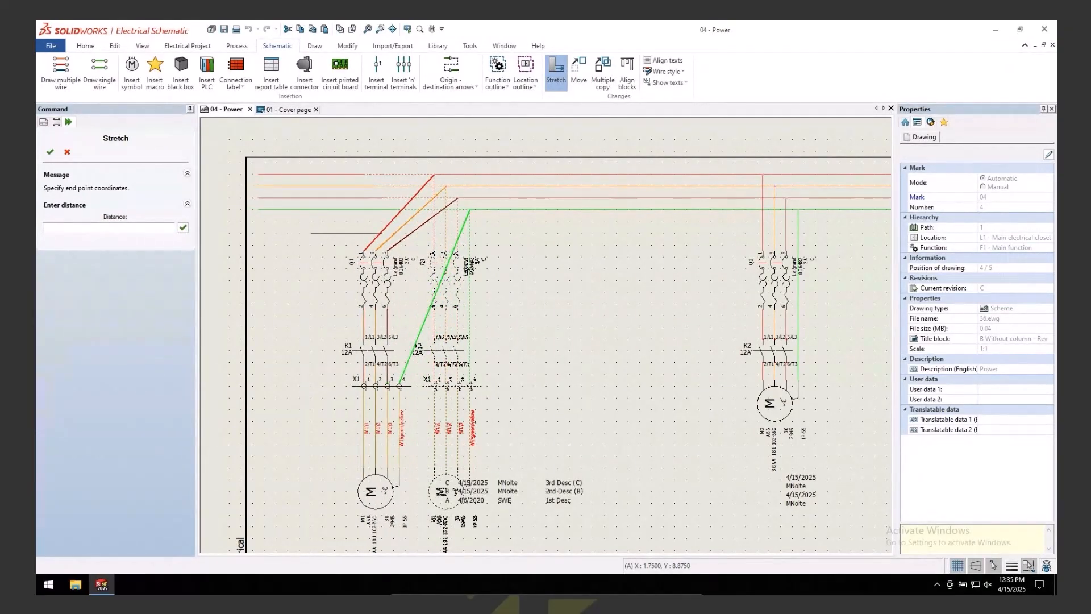
{"action": "left_click", "coordinate": [307, 233]}
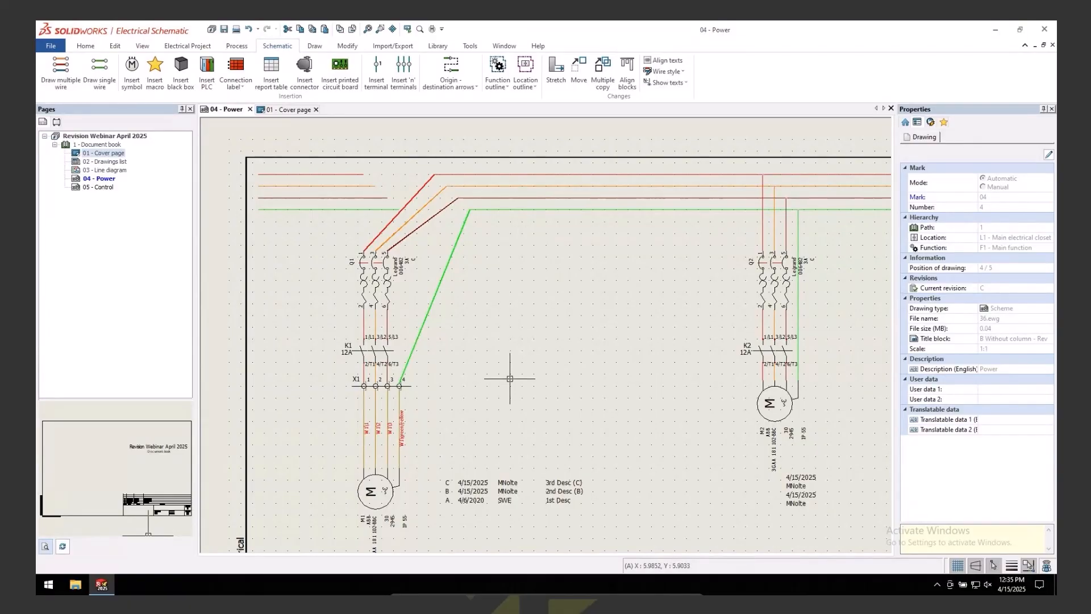
- Examine the revision attribute texts and the title block's revision table on the Power drawing
{"action": "scroll", "coordinate": [527, 398], "scroll_direction": "up", "scroll_amount": 1}
{"action": "middle_click_drag", "start_coordinate": [527, 447], "coordinate": [428, 232]}
{"action": "middle_click_drag", "start_coordinate": [540, 316], "coordinate": [511, 307]}
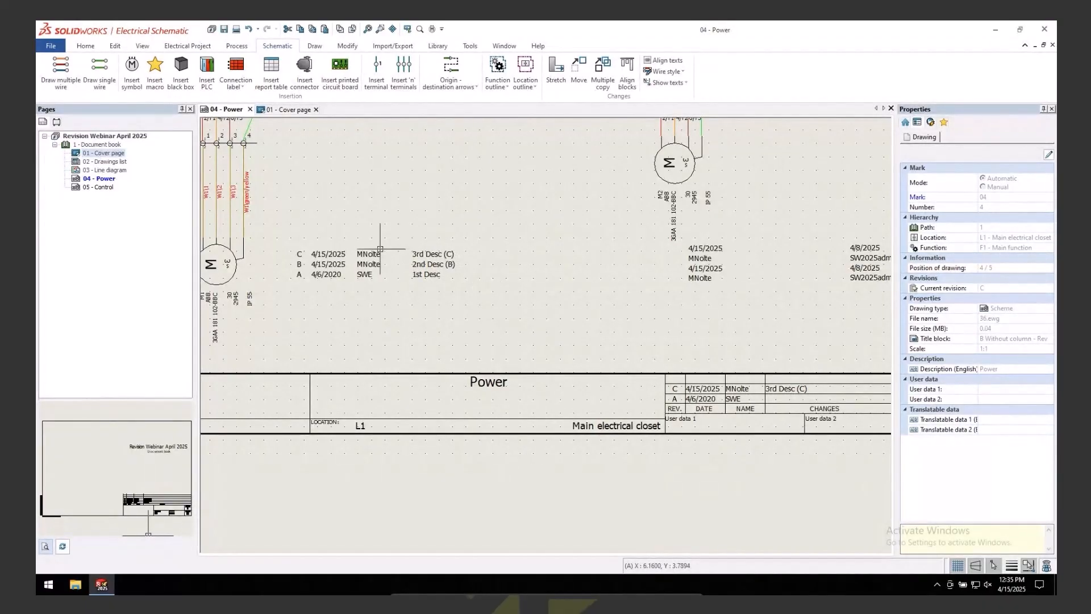
{"action": "scroll", "coordinate": [363, 247], "scroll_direction": "up", "scroll_amount": 1}
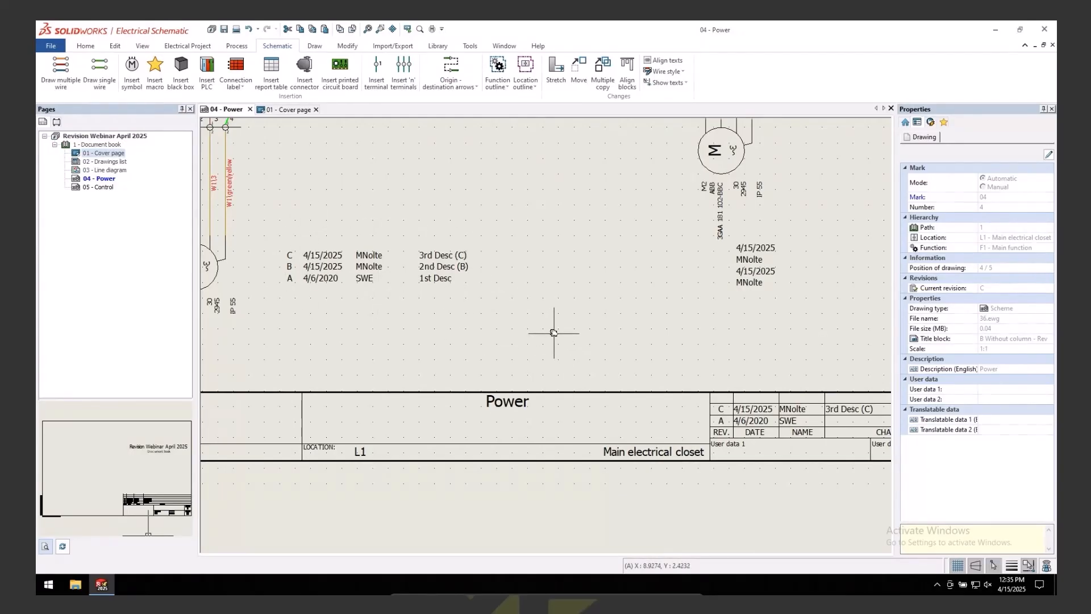
{"action": "middle_click_drag", "start_coordinate": [555, 334], "coordinate": [500, 278]}
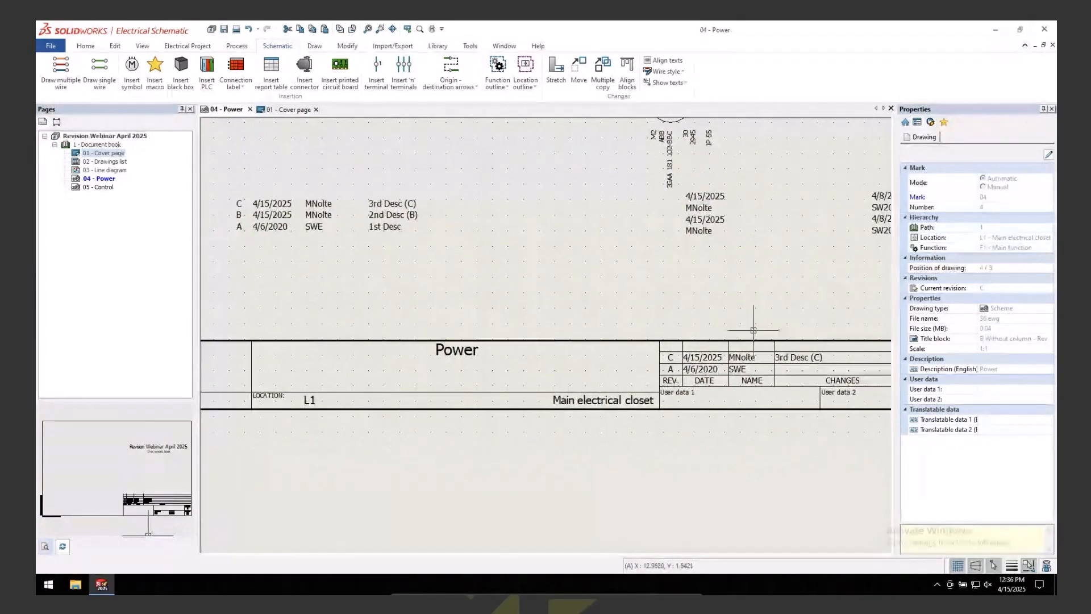
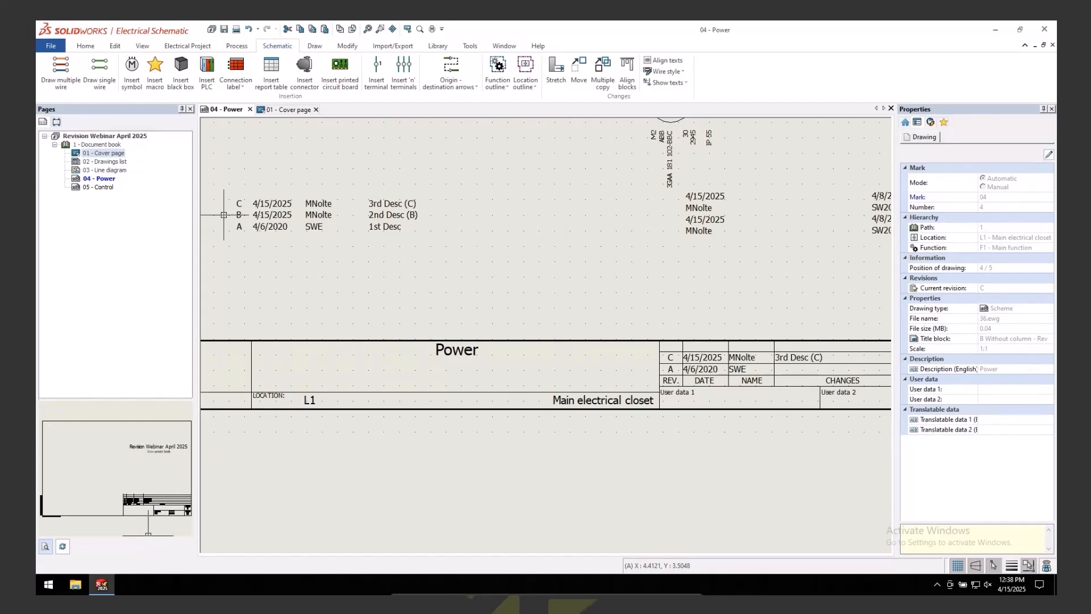
- Review the document book's revisions in revision management, close it without changes, and view the cover page's revision table
{"action": "right_click", "coordinate": [103, 145]}
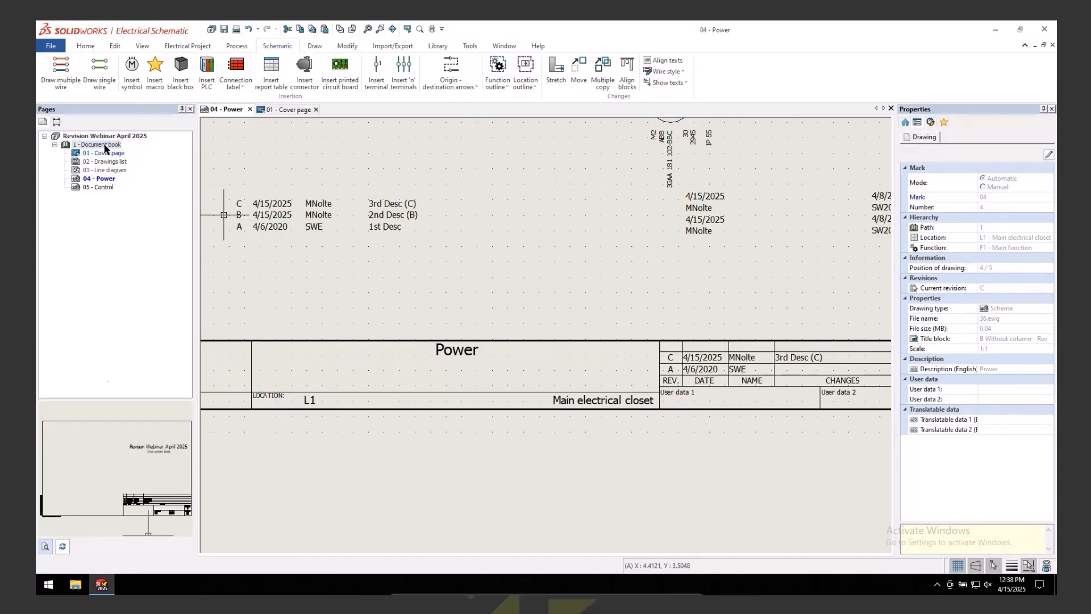
{"action": "left_click", "coordinate": [146, 175]}
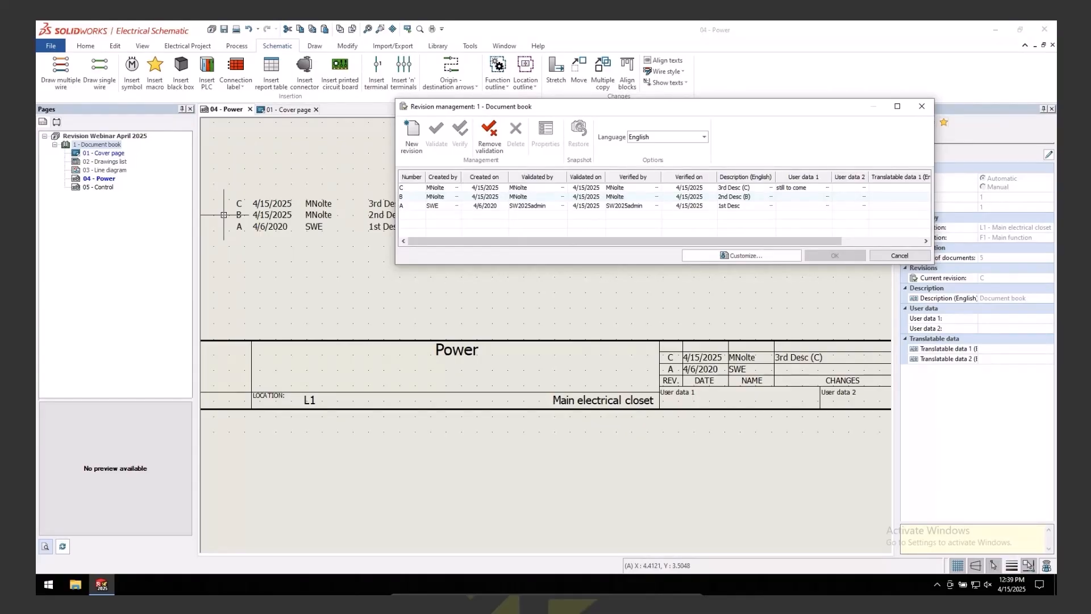
{"action": "left_click", "coordinate": [901, 256]}
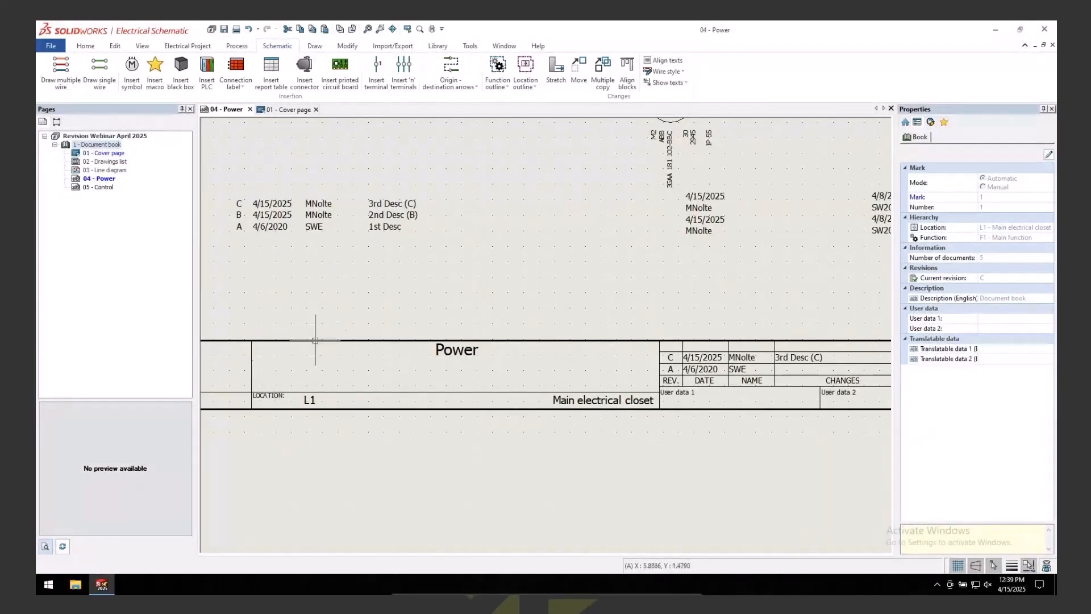
{"action": "left_click", "coordinate": [386, 307]}
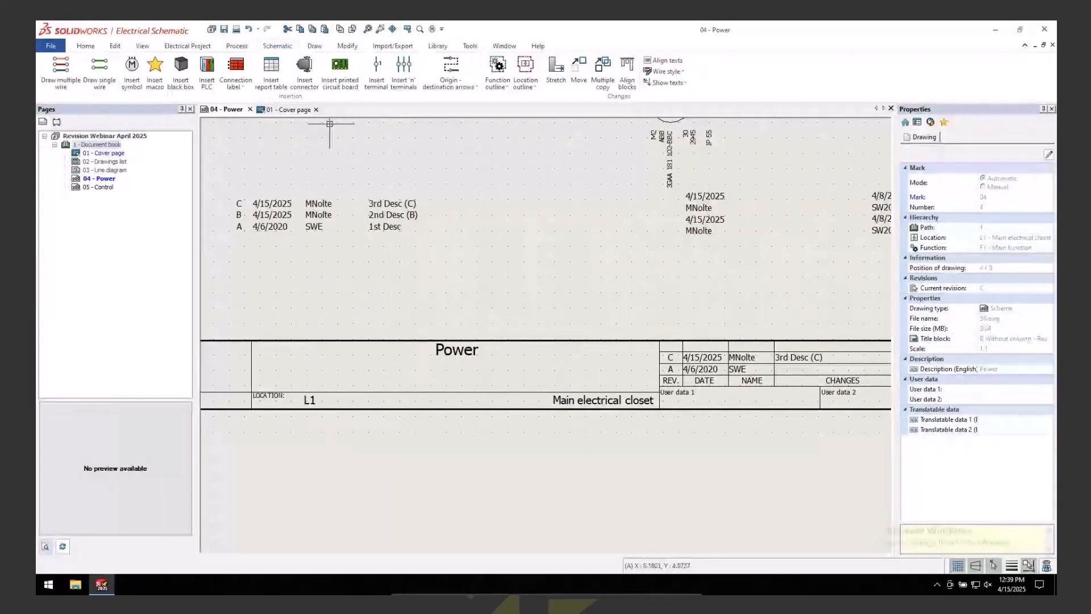
{"action": "left_click", "coordinate": [289, 111]}
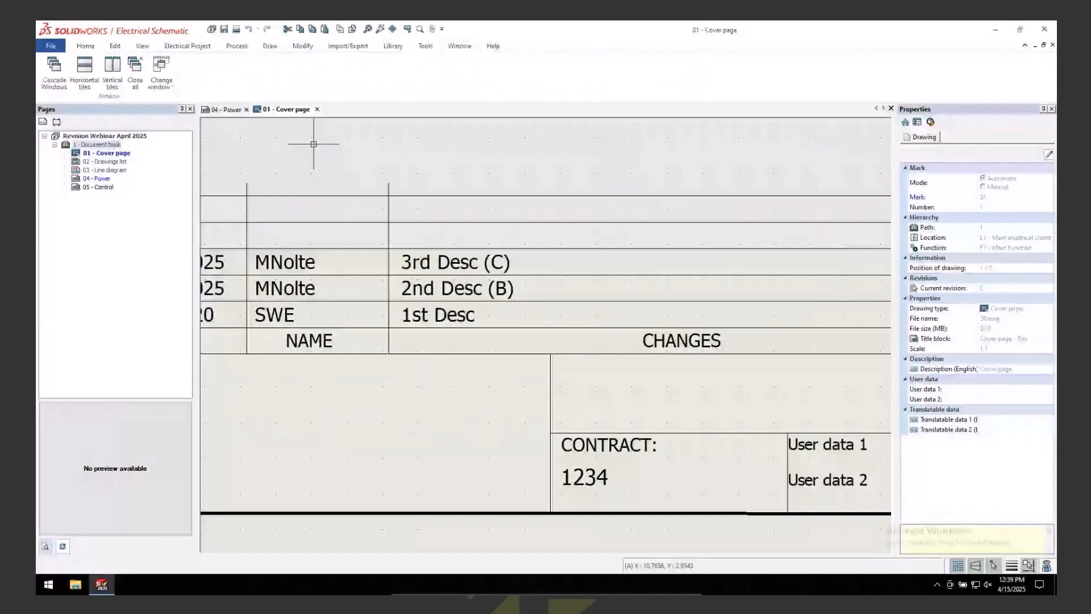
{"action": "scroll", "coordinate": [313, 144], "scroll_direction": "down", "scroll_amount": 5}
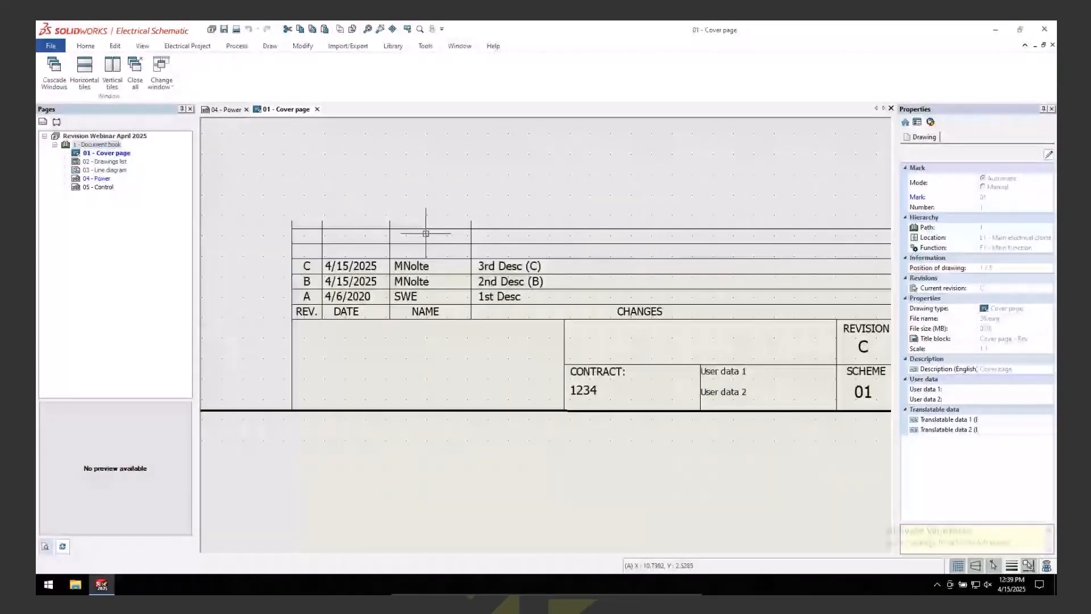
- Set the revision numbering format to Custom in the electrical project configuration
{"action": "left_click", "coordinate": [190, 48]}
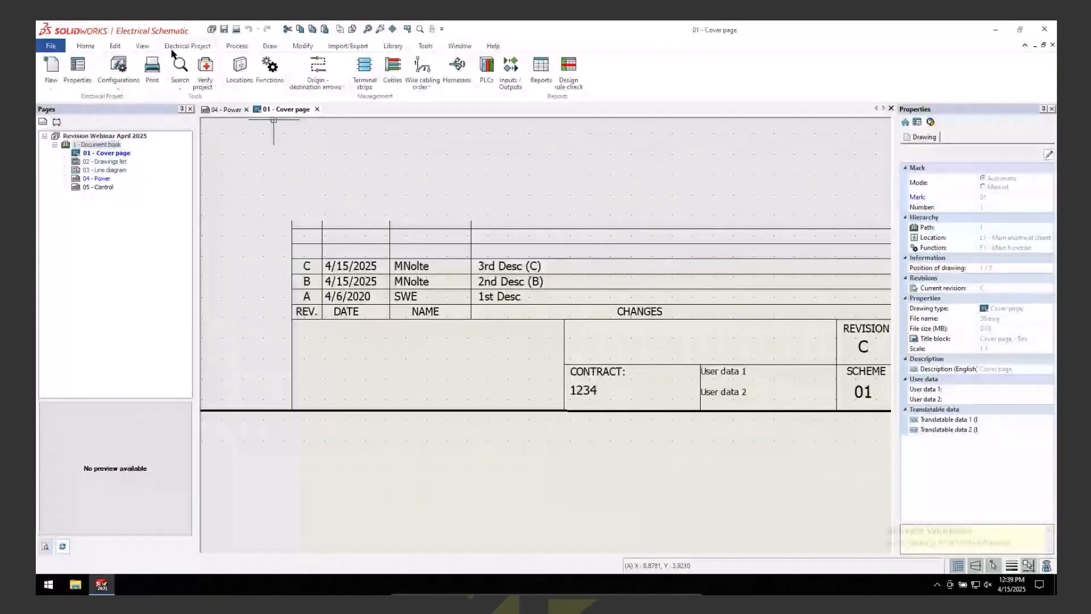
{"action": "left_click", "coordinate": [118, 66]}
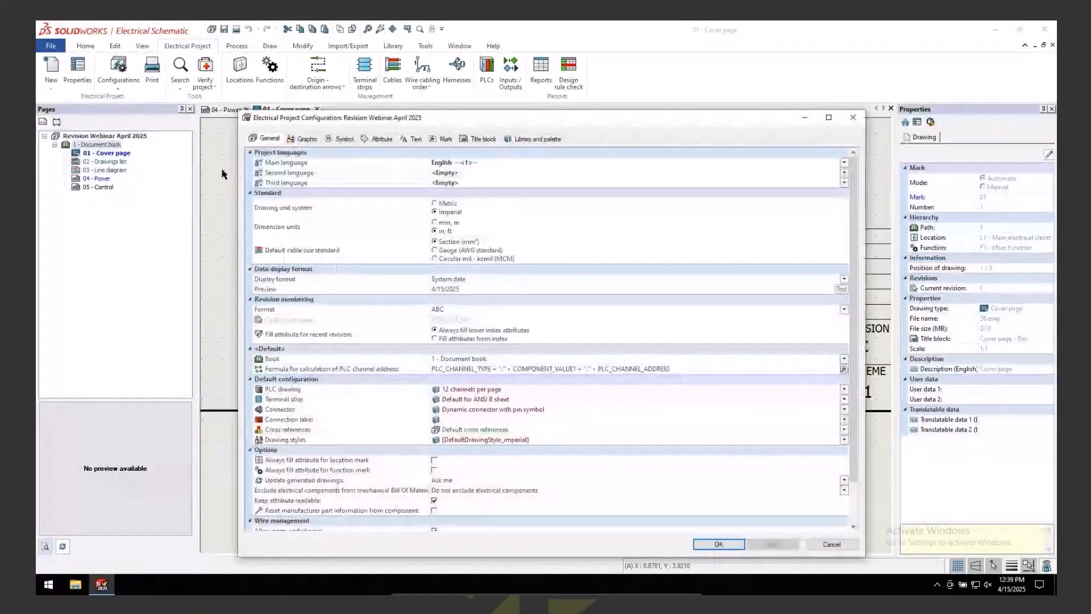
{"action": "left_click", "coordinate": [381, 311]}
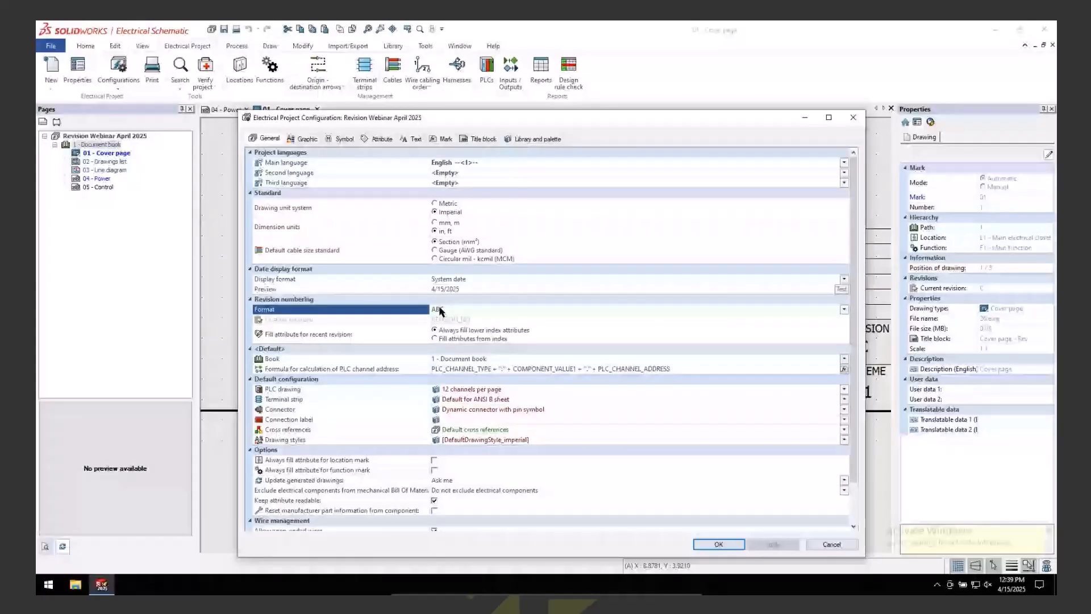
{"action": "left_click", "coordinate": [440, 311]}
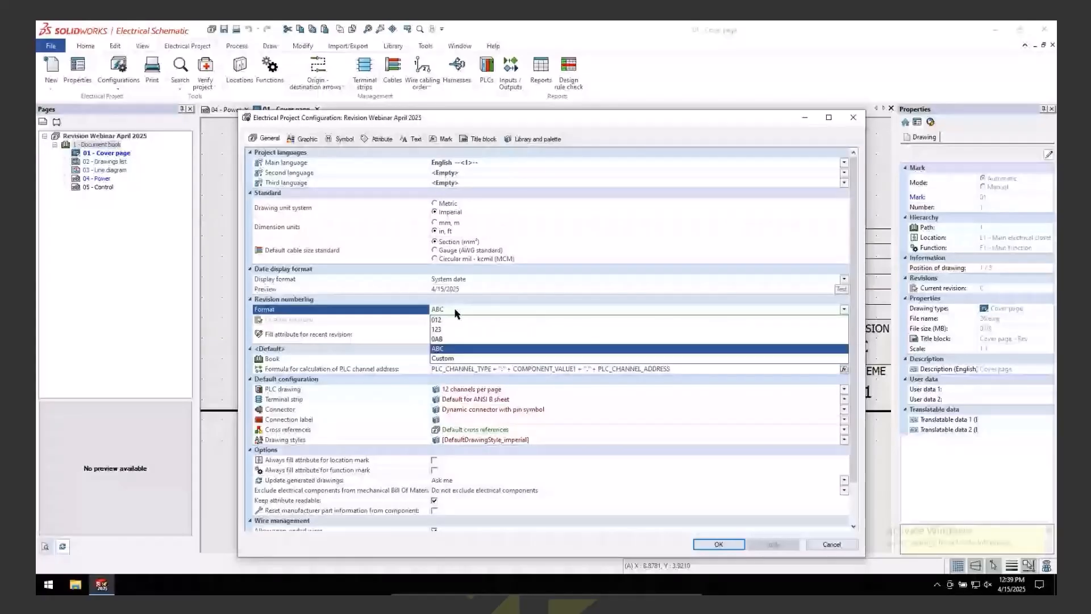
{"action": "left_click", "coordinate": [443, 359]}
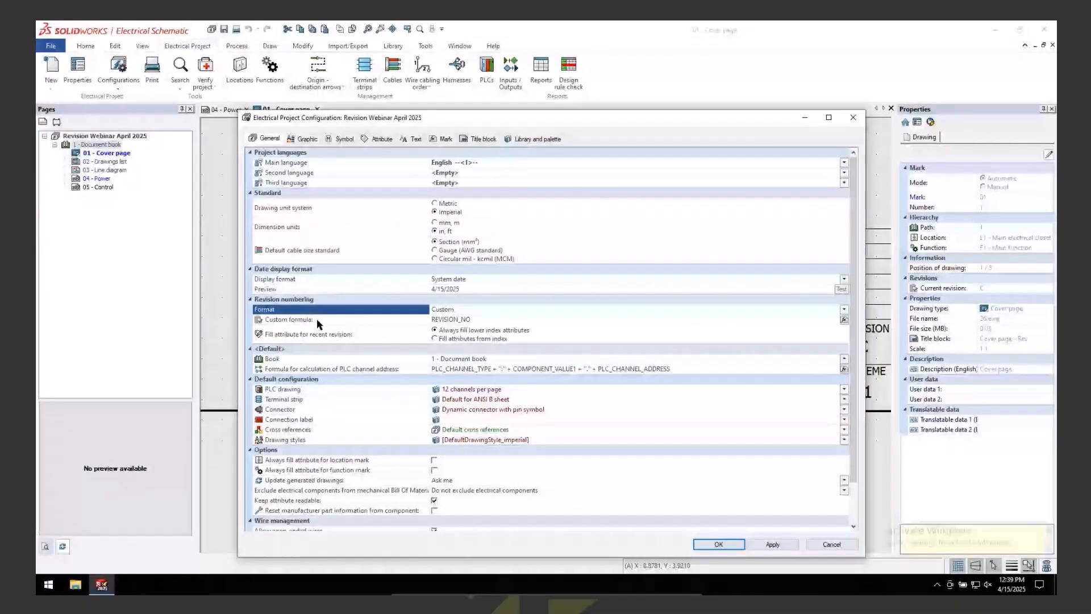
- Open the custom revision formula, widen its dialog, and load the predefined 0, A, B formula
{"action": "left_click", "coordinate": [844, 320]}
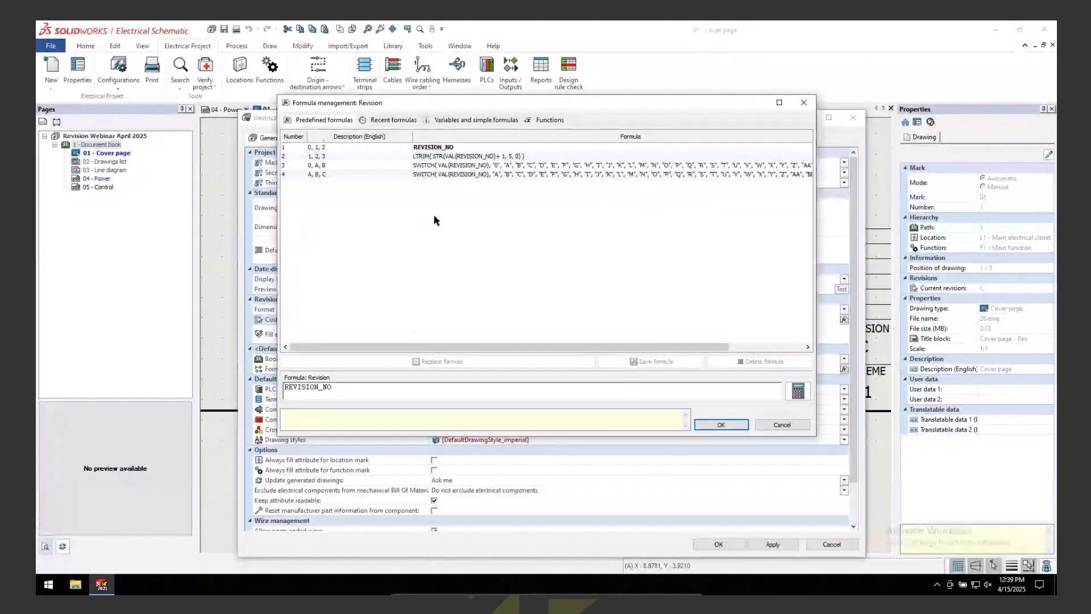
{"action": "left_click_drag", "start_coordinate": [823, 211], "coordinate": [928, 219]}
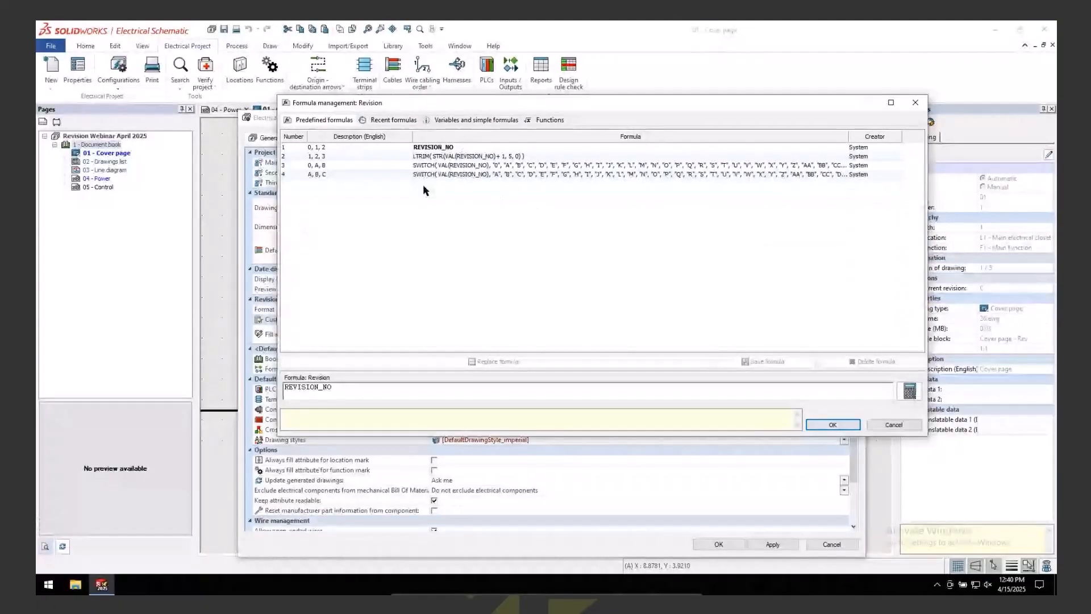
{"action": "left_click", "coordinate": [430, 165]}
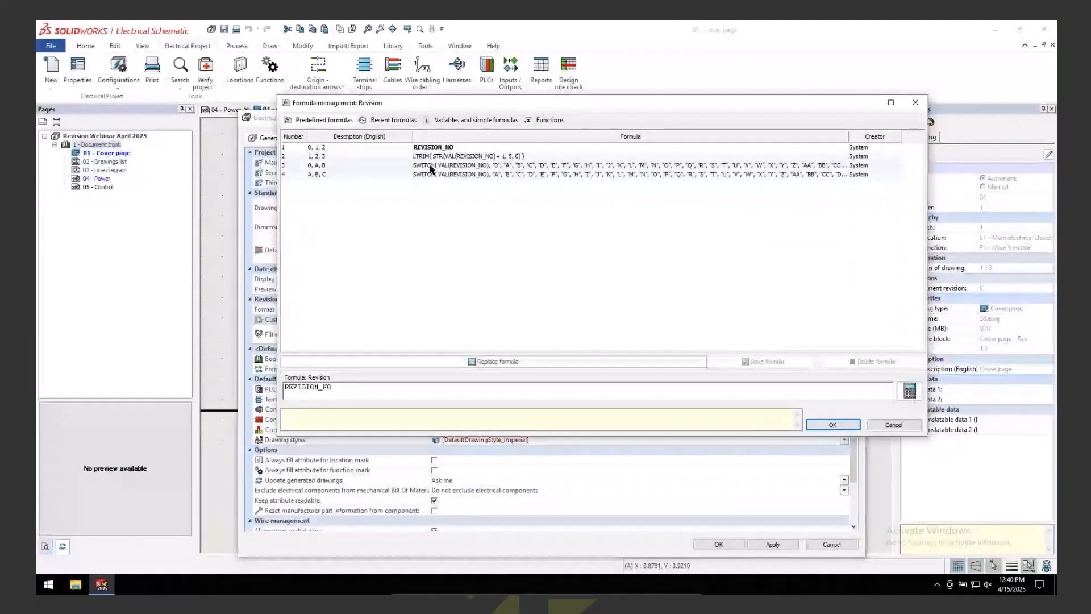
{"action": "left_click", "coordinate": [431, 166]}
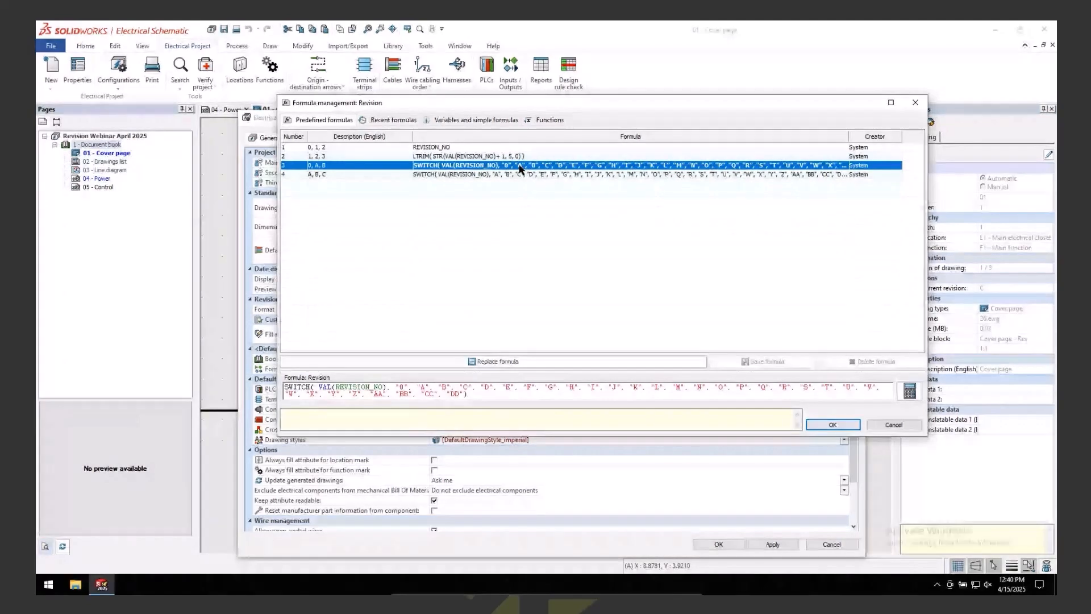
- Replace the first value "0" in the SWITCH revision formula with "-"
{"action": "left_click", "coordinate": [401, 388]}
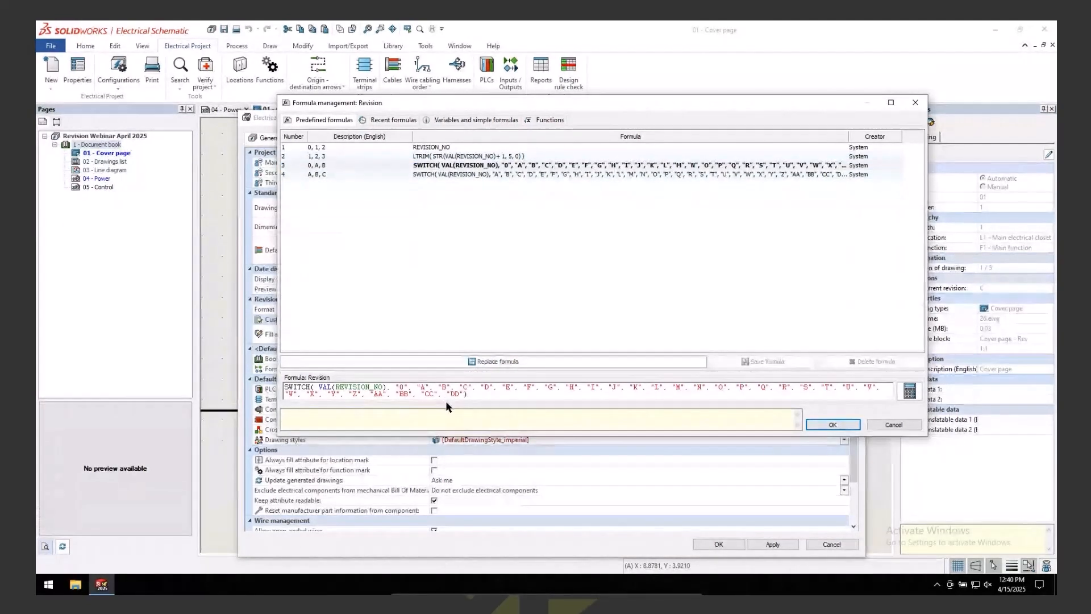
{"action": "key", "text": "Delete"}
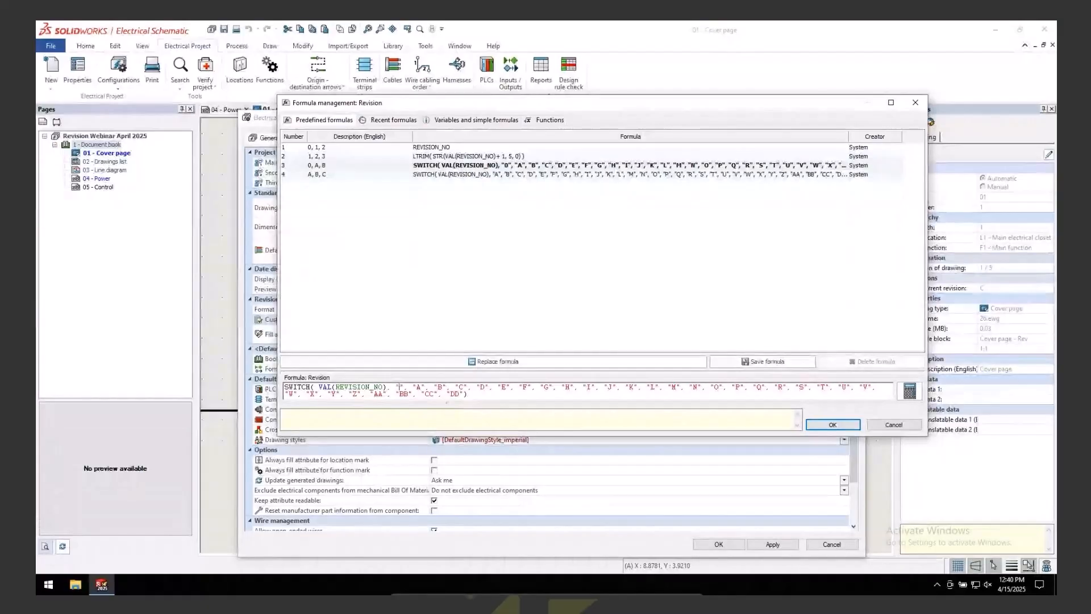
{"action": "type", "text": "-"}
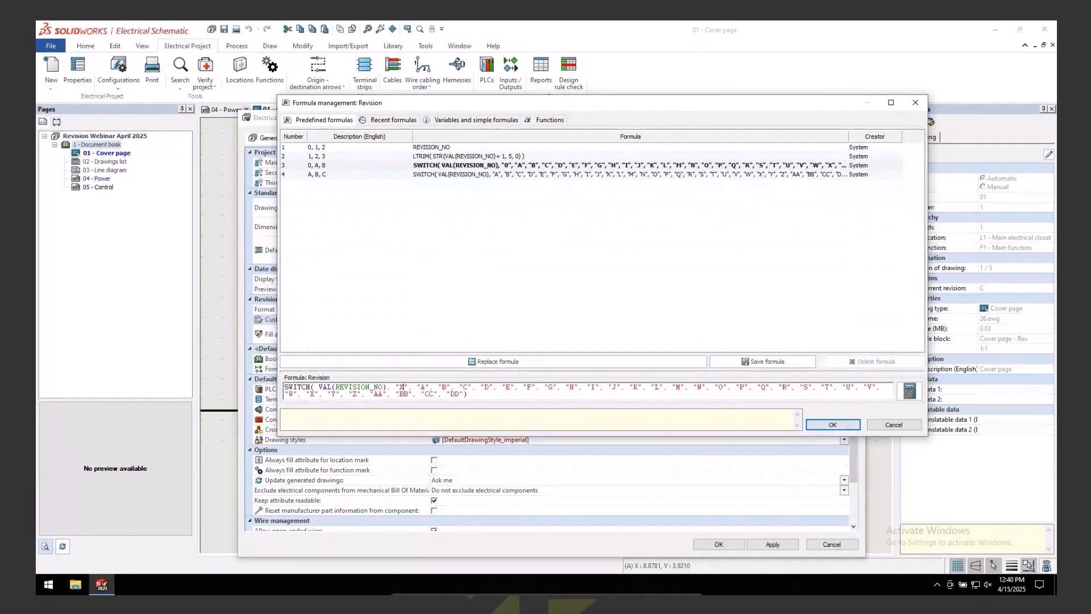
{"action": "key", "text": "BackSpace"}
{"action": "type", "text": "-"}
- Remove the "I" value from the SWITCH revision formula
{"action": "double_click", "coordinate": [592, 387]}
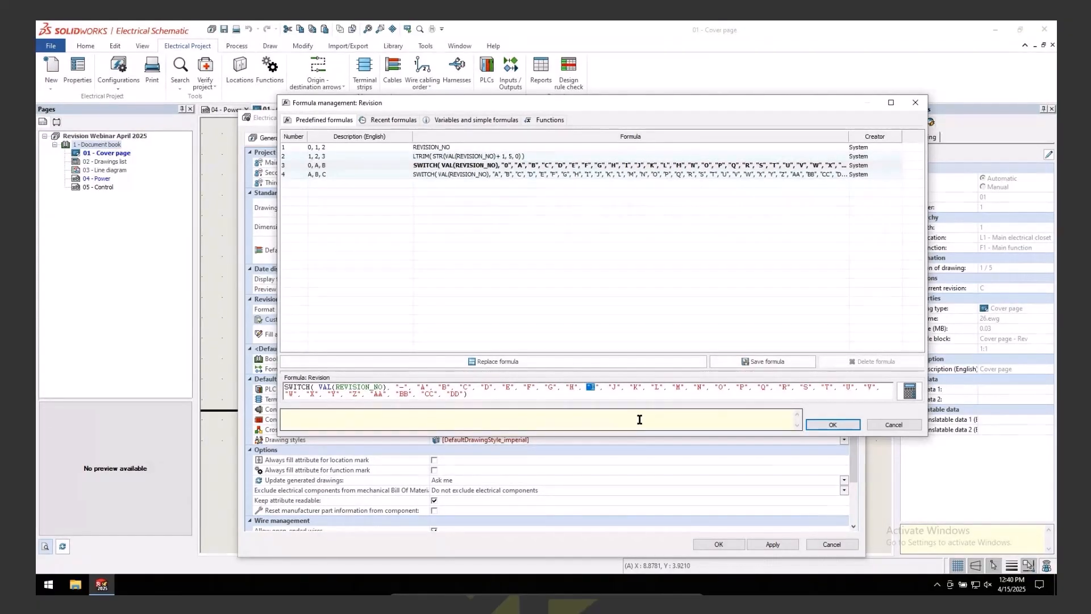
{"action": "key", "text": "BackSpace"}
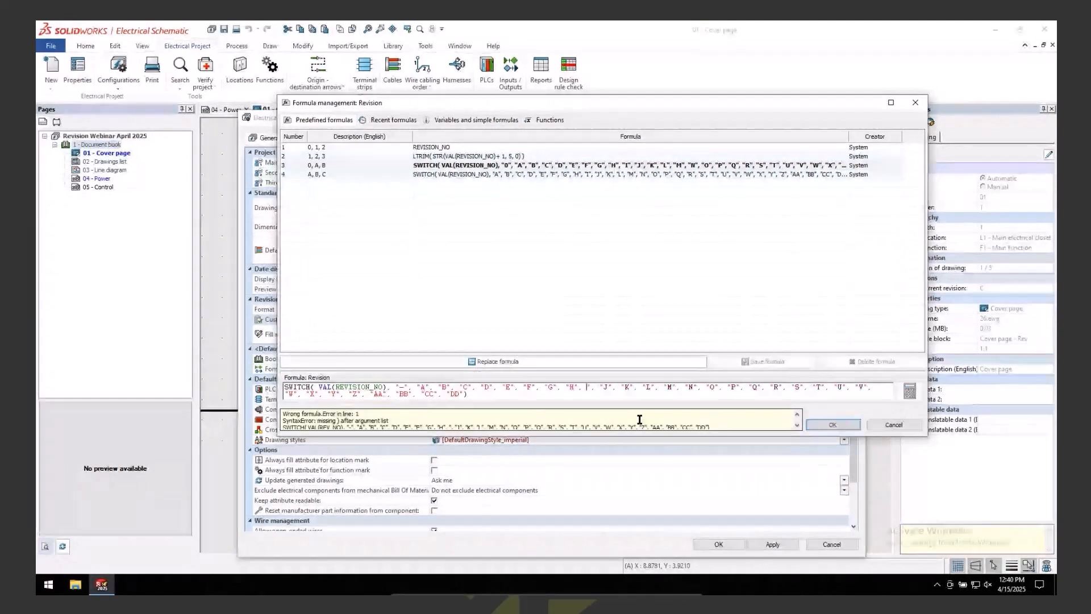
{"action": "key", "text": "BackSpace"}
{"action": "key", "text": "BackSpace"}
{"action": "key", "text": "BackSpace"}
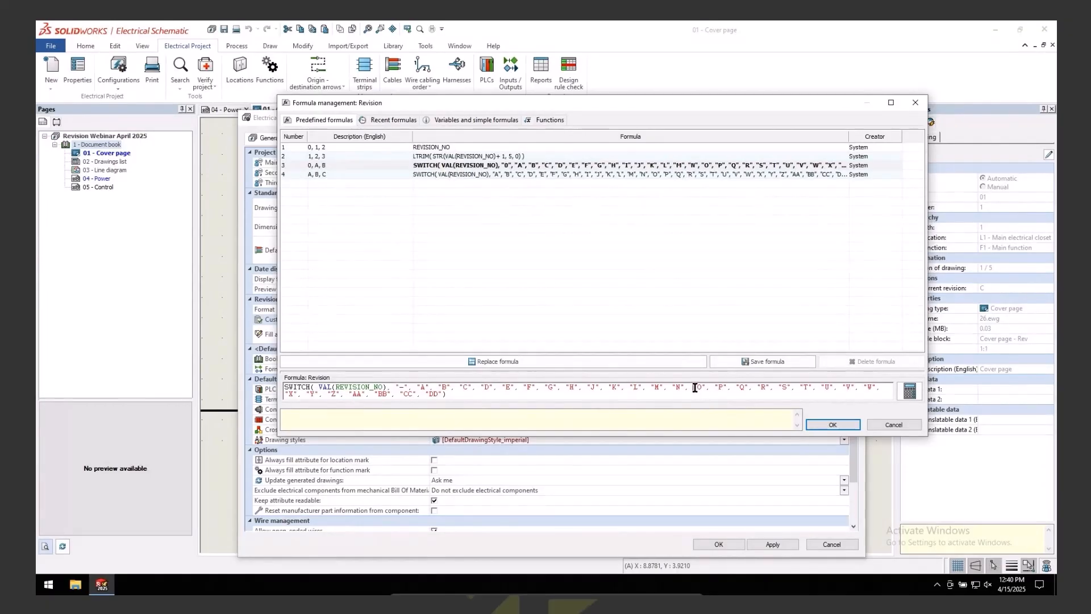
- Remove the "O" and "S" values from the SWITCH revision formula
{"action": "left_click_drag", "start_coordinate": [692, 387], "coordinate": [703, 387]}
{"action": "key", "text": "BackSpace"}
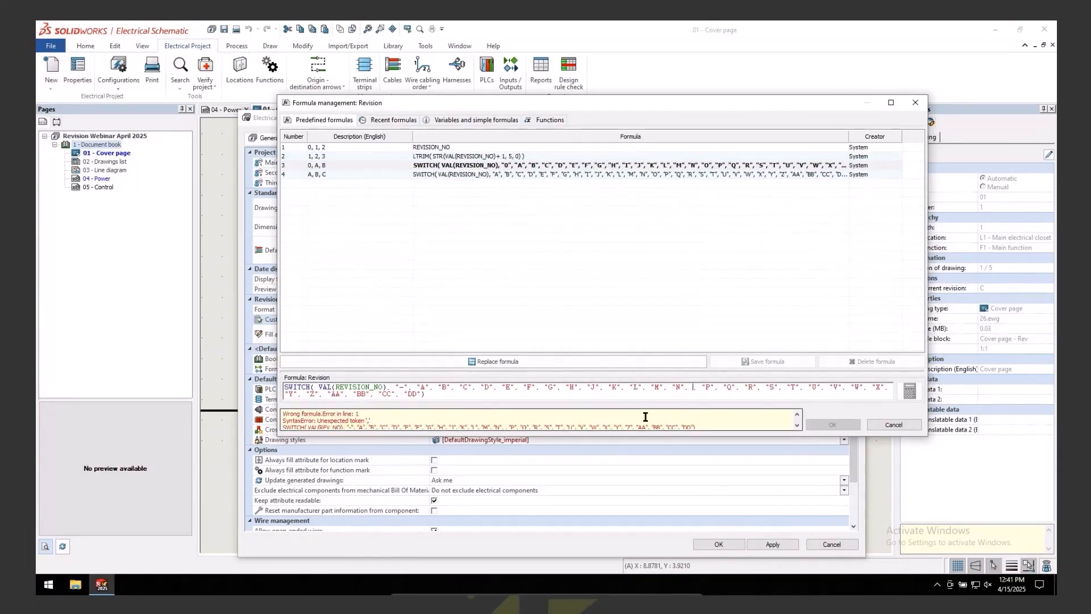
{"action": "key", "text": "Delete"}
{"action": "key", "text": "Delete"}
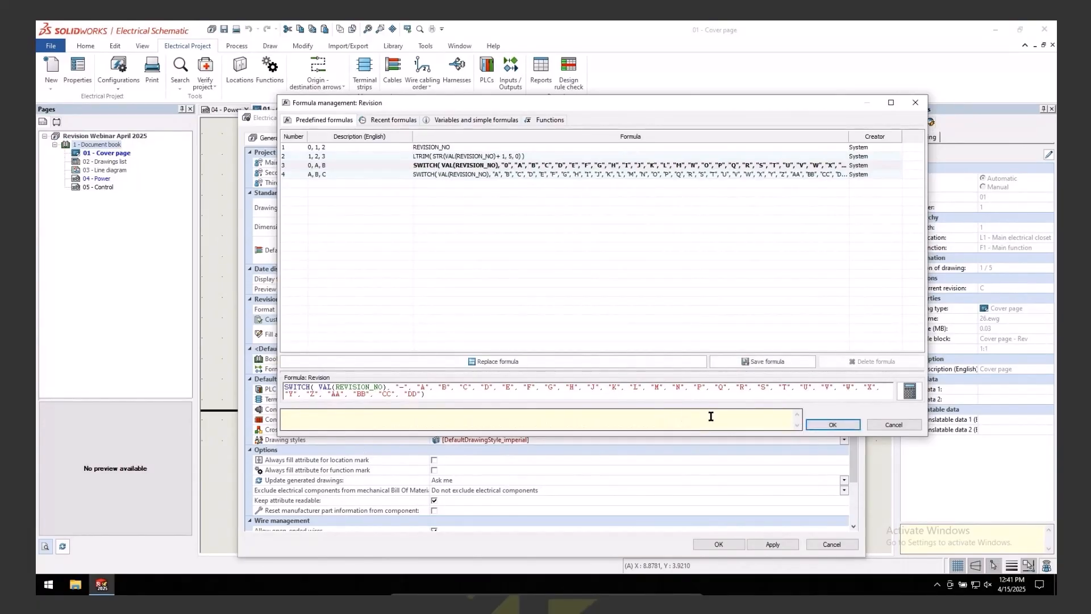
{"action": "left_click_drag", "start_coordinate": [757, 388], "coordinate": [774, 387]}
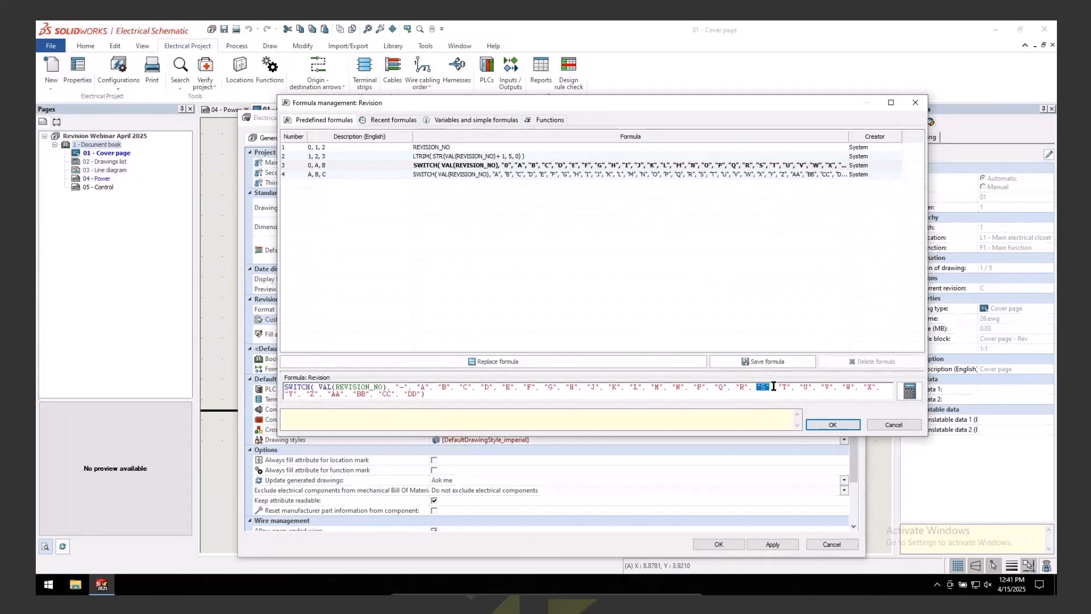
{"action": "key", "text": "Delete"}
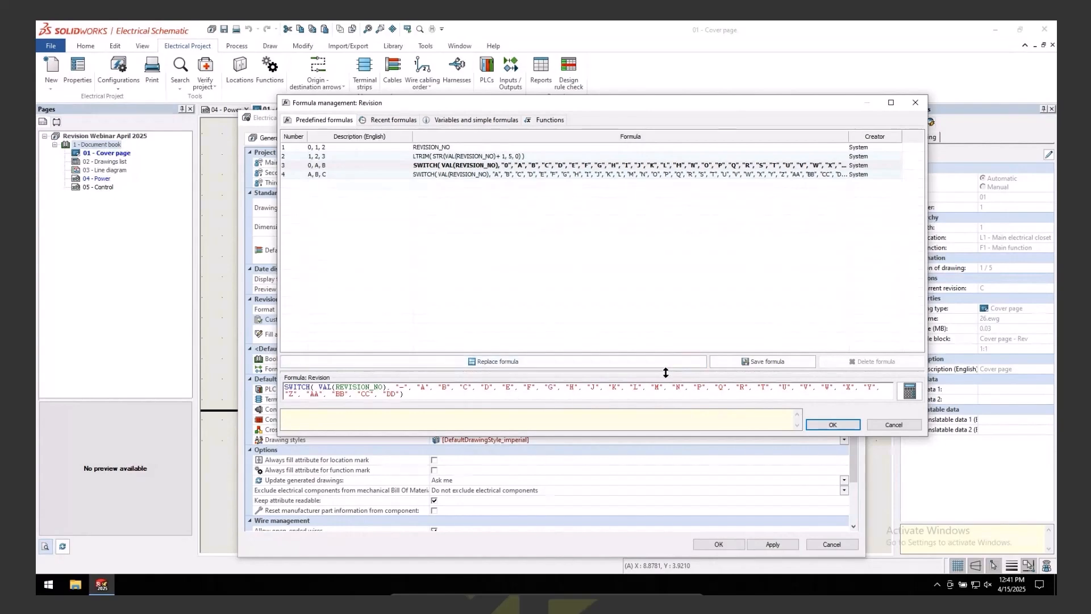
- Copy the whole SWITCH revision formula into a new Notepad++ document
{"action": "left_click_drag", "start_coordinate": [665, 372], "coordinate": [663, 304]}
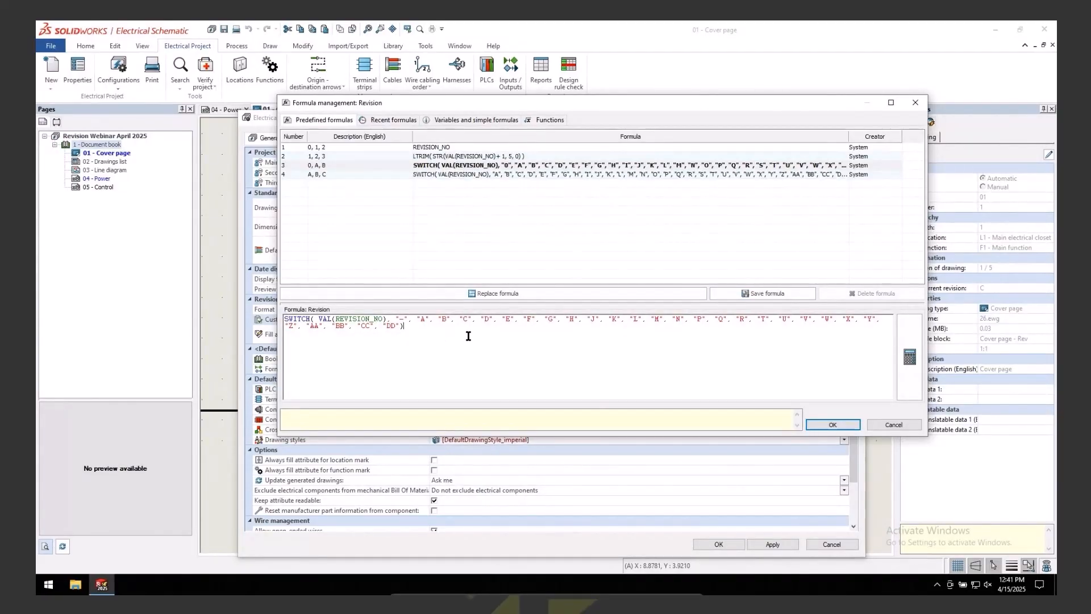
{"action": "left_click_drag", "start_coordinate": [404, 326], "coordinate": [273, 315]}
{"action": "key", "text": "ctrl+c"}
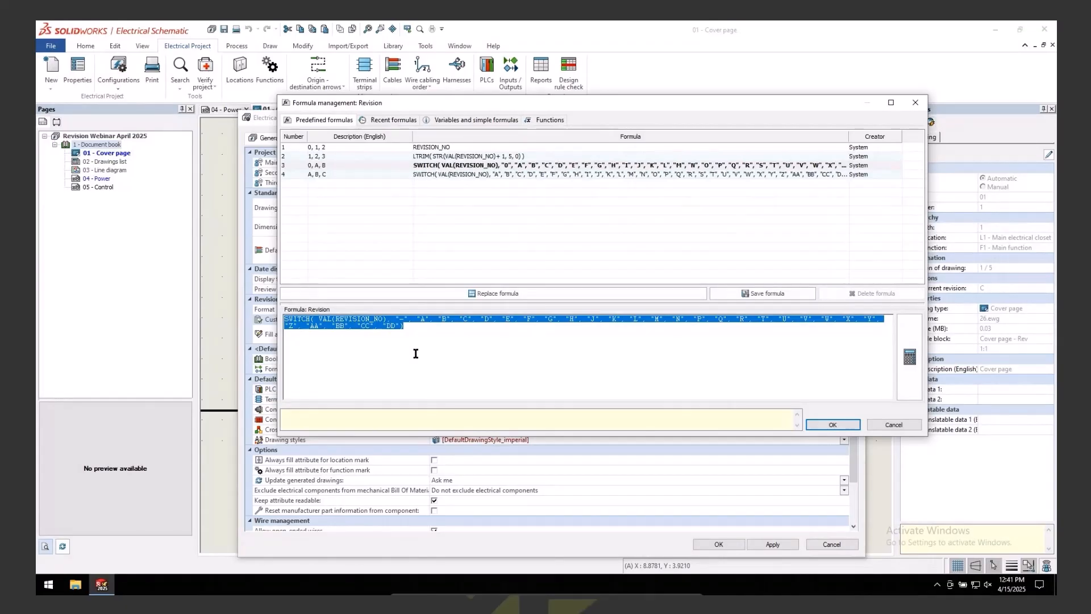
{"action": "left_click", "coordinate": [49, 584]}
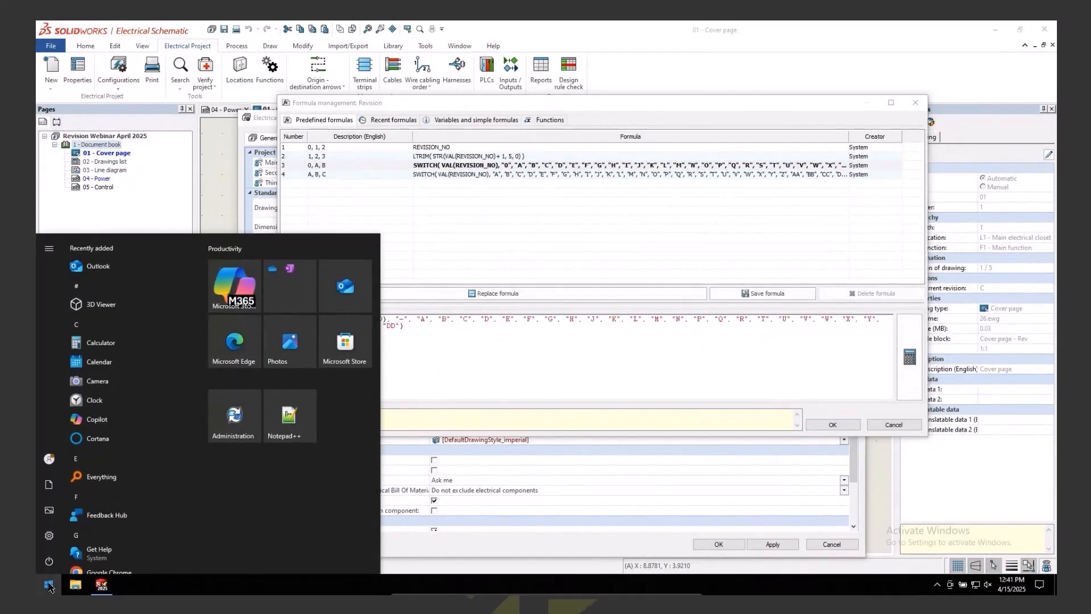
{"action": "left_click", "coordinate": [298, 415]}
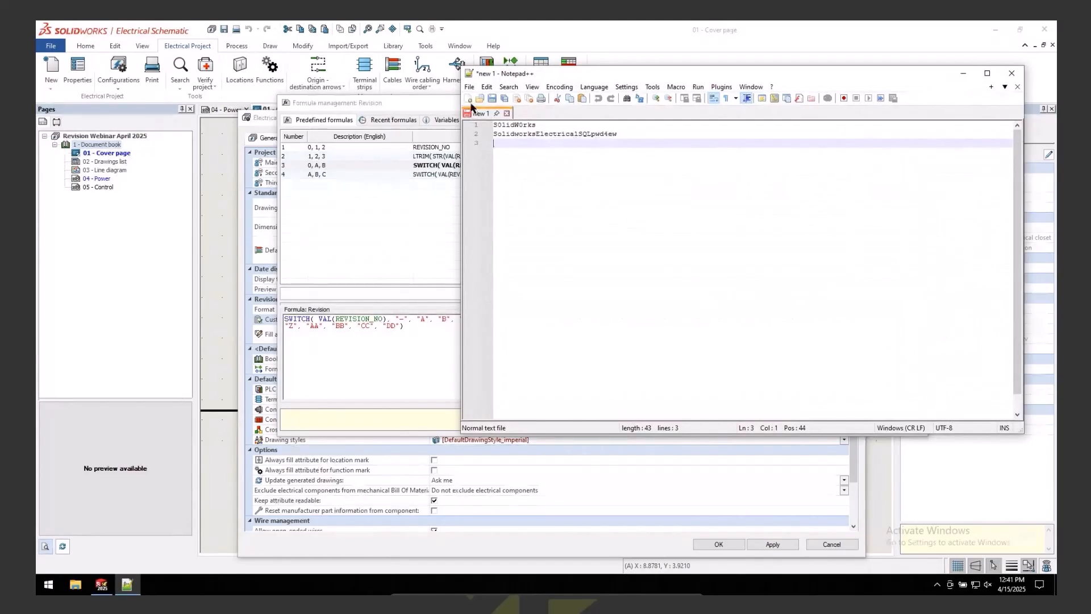
{"action": "left_click", "coordinate": [469, 99]}
{"action": "key", "text": "ctrl+v"}
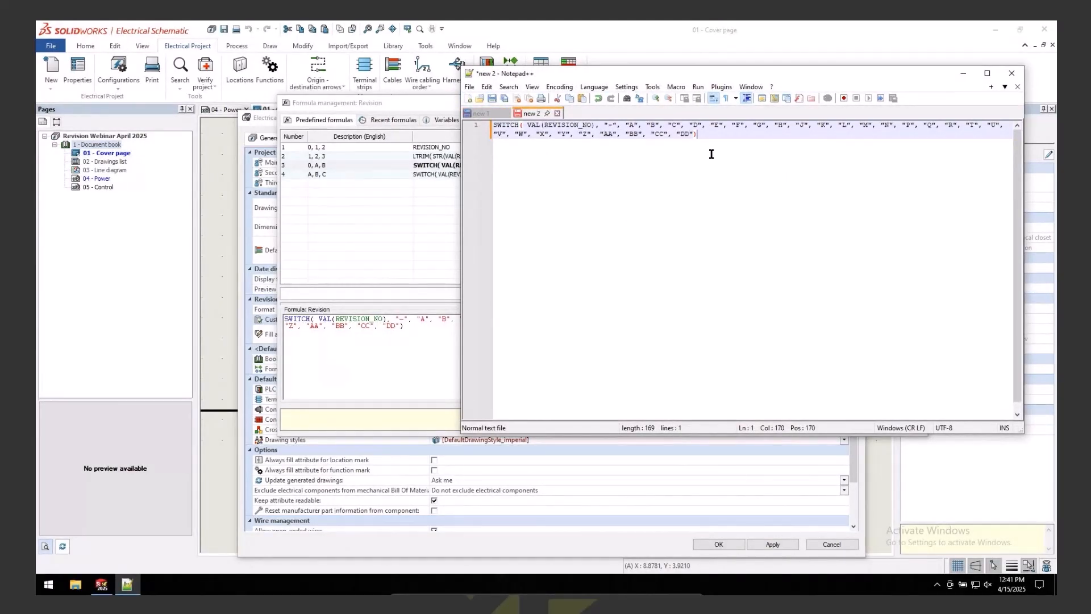
{"action": "left_click_drag", "start_coordinate": [684, 74], "coordinate": [686, 193]}
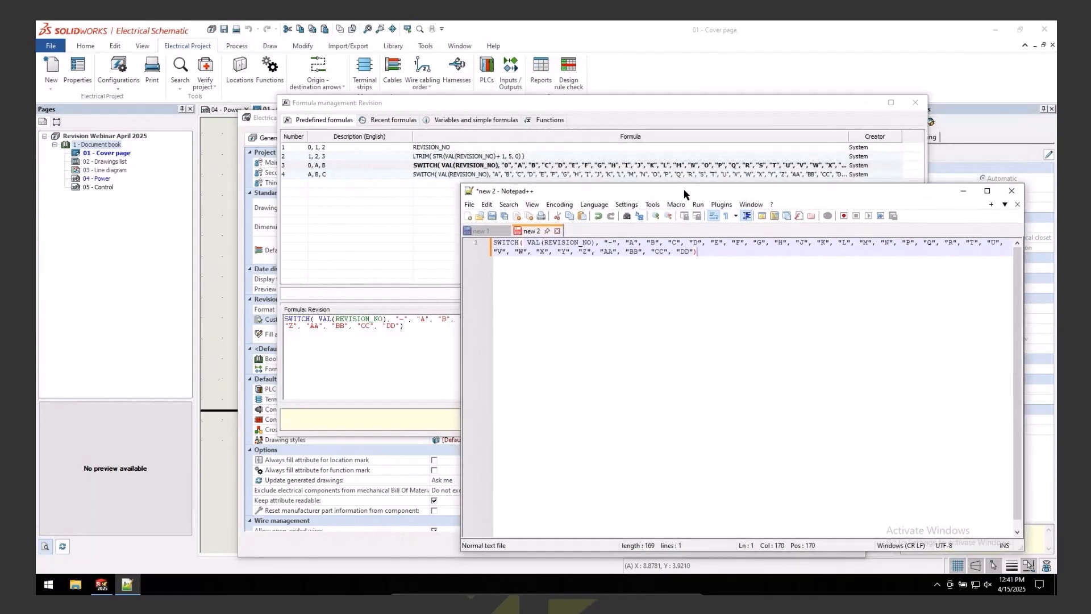
- Return to SOLIDWORKS Electrical, accept the custom revision formula and project configuration, and view the cover page's revision table
{"action": "left_click", "coordinate": [414, 283]}
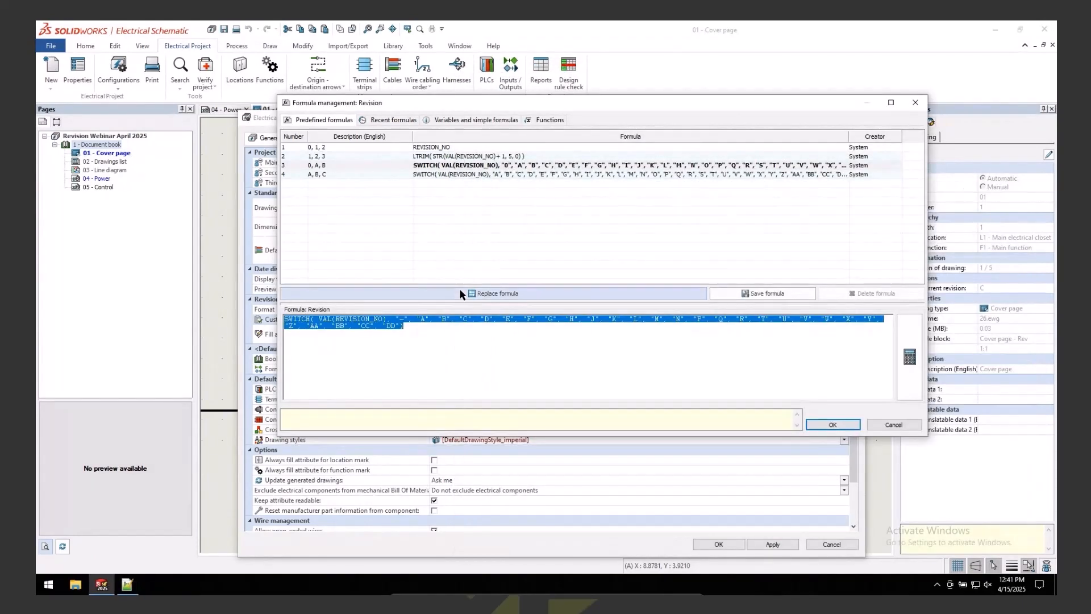
{"action": "left_click", "coordinate": [667, 378]}
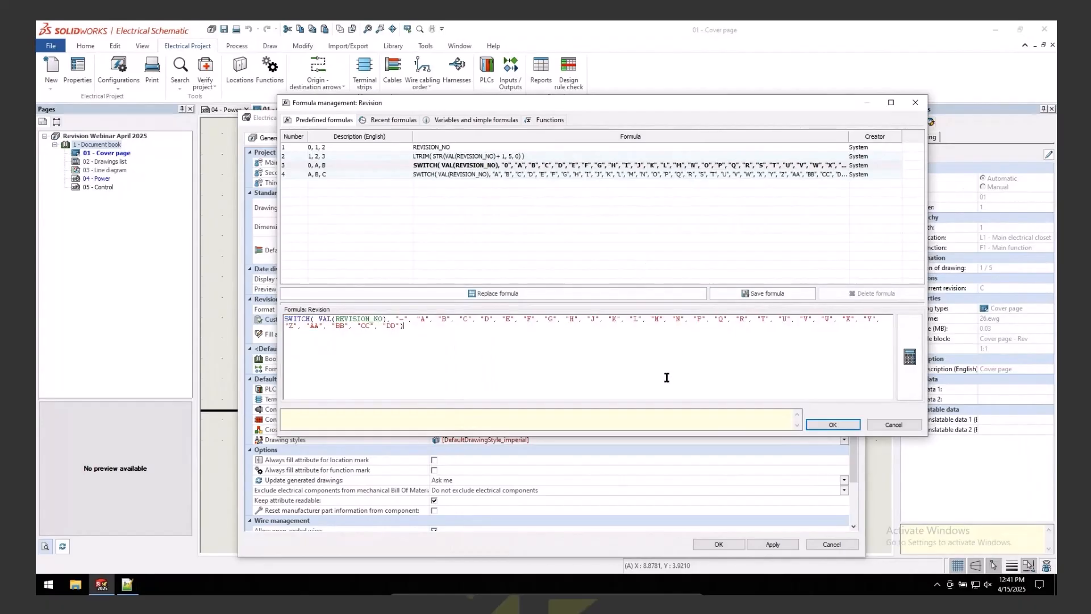
{"action": "left_click", "coordinate": [833, 425]}
{"action": "left_click", "coordinate": [718, 543]}
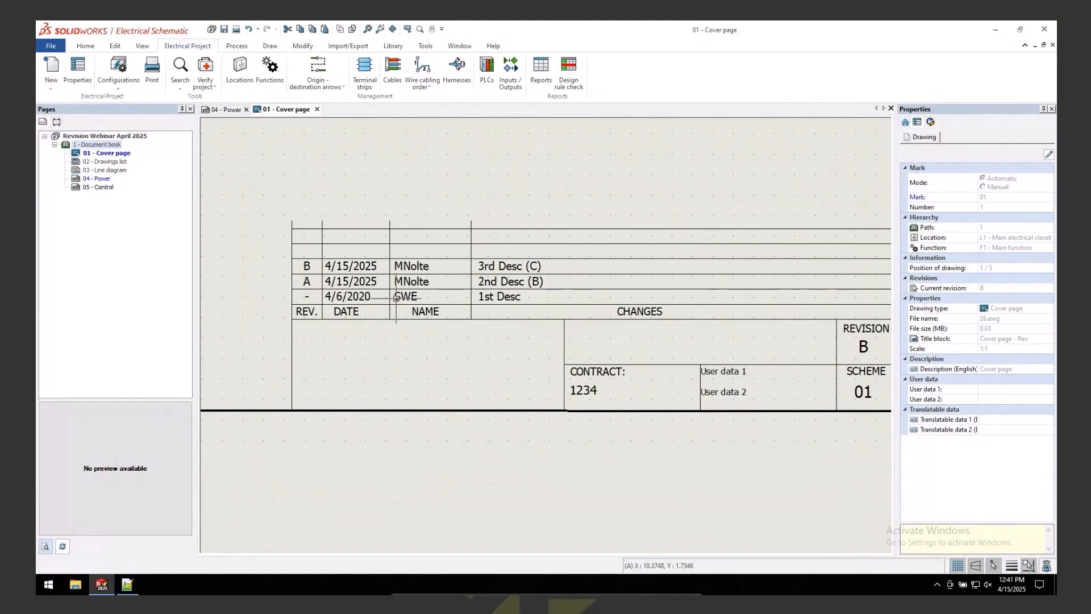
{"action": "middle_click_drag", "start_coordinate": [464, 333], "coordinate": [402, 339]}
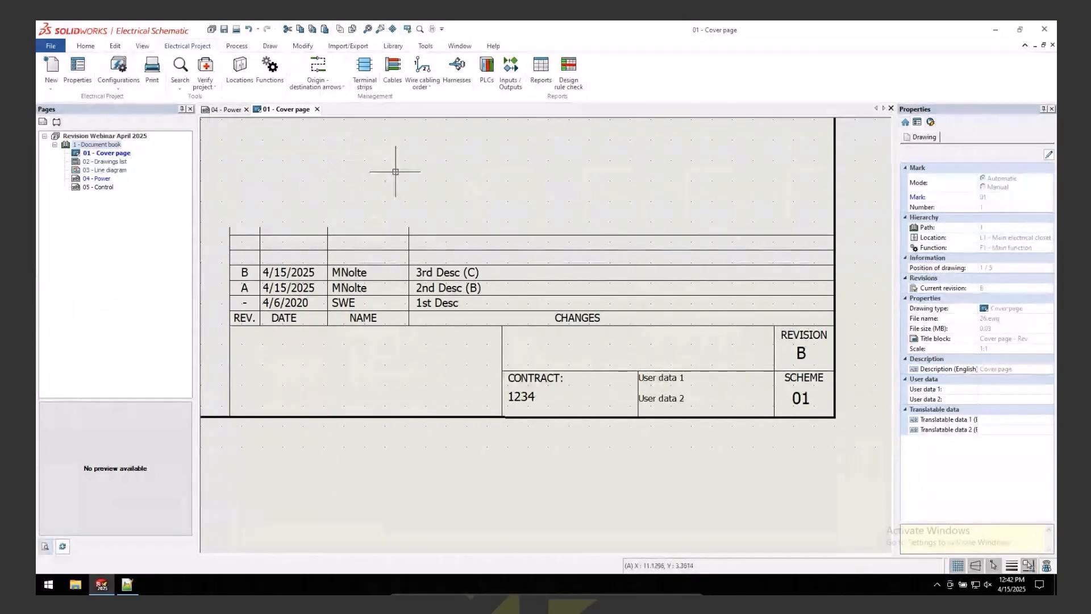
- Check that BookRevision_Imperial is among the project's report configurations and view the Book revisions report with its last column widened
{"action": "left_click", "coordinate": [540, 78]}
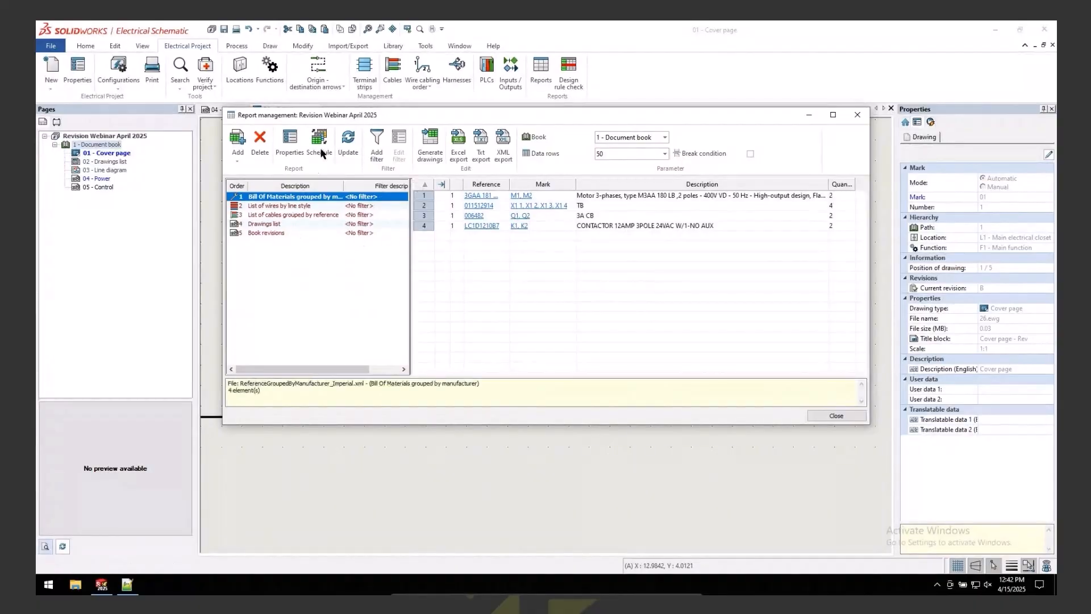
{"action": "left_click_drag", "start_coordinate": [339, 119], "coordinate": [317, 93]}
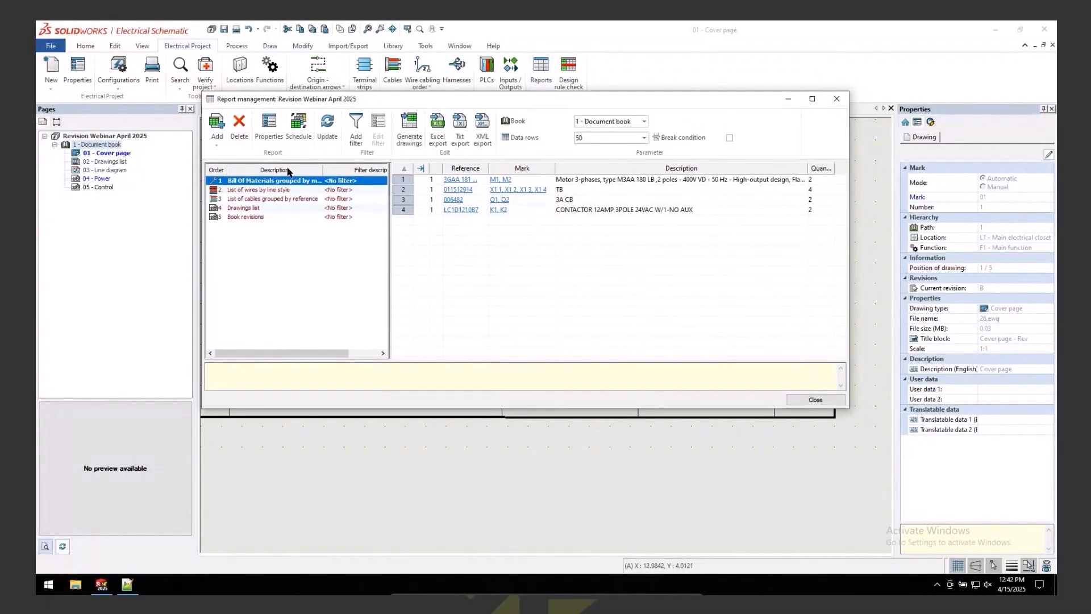
{"action": "left_click", "coordinate": [217, 121]}
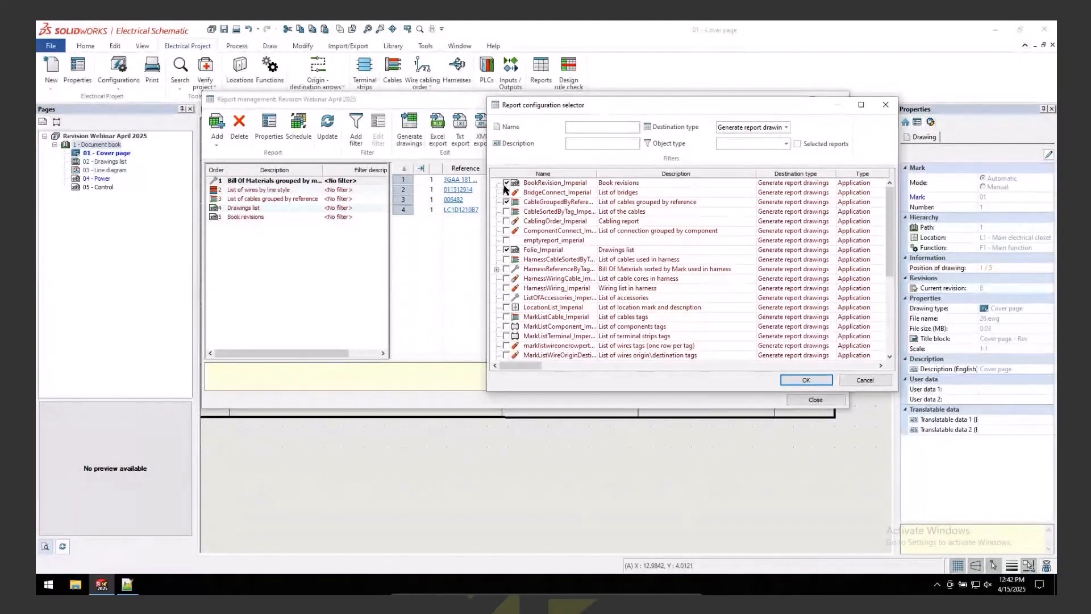
{"action": "left_click", "coordinate": [795, 381]}
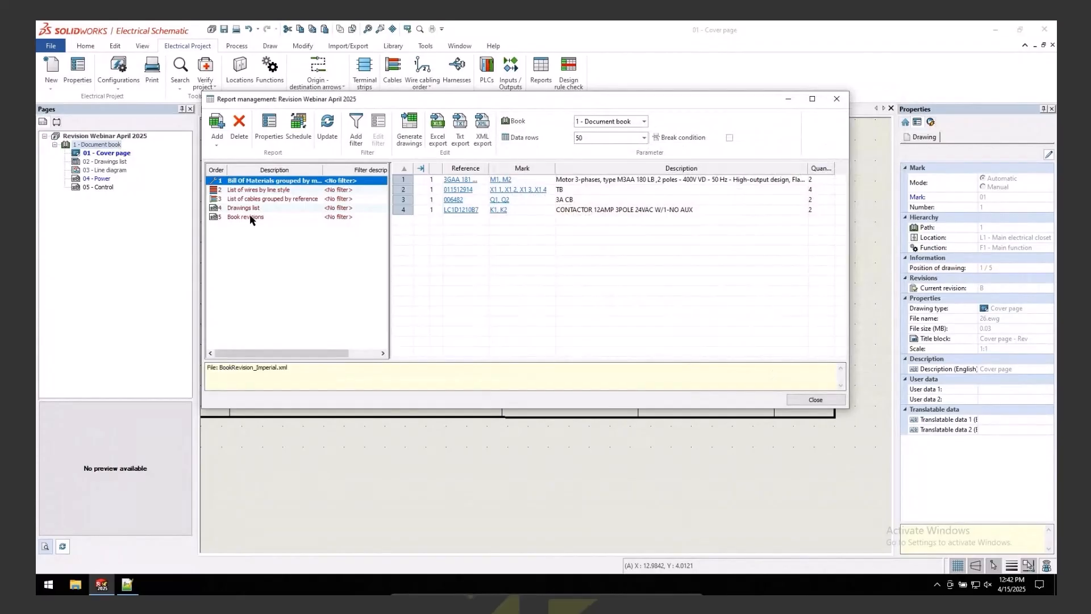
{"action": "left_click", "coordinate": [250, 217]}
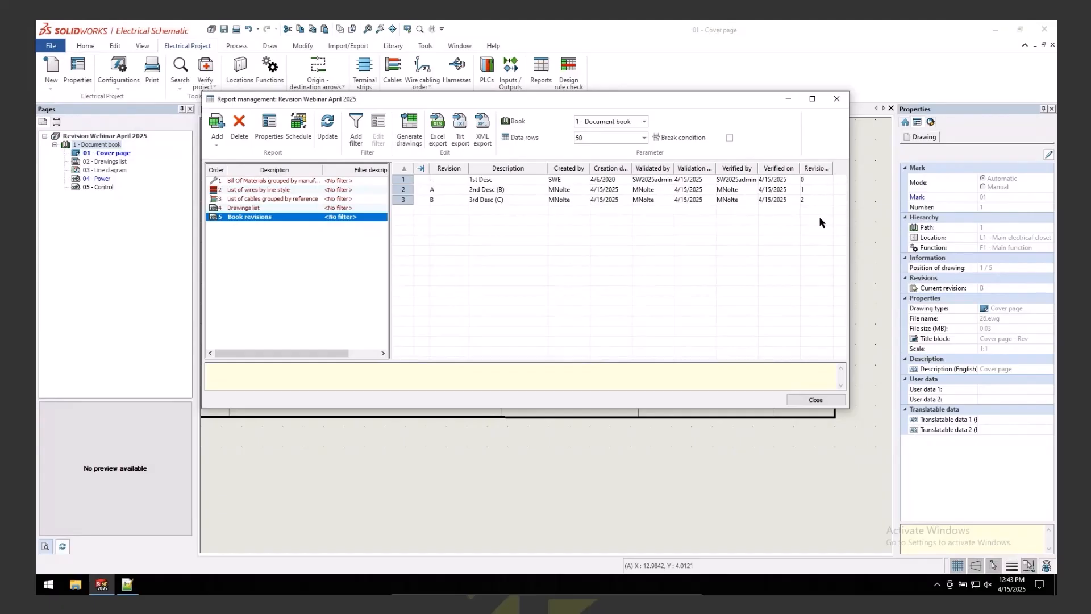
{"action": "left_click_drag", "start_coordinate": [833, 168], "coordinate": [847, 169]}
- Generate report drawings for the Drawings list and Book revisions, closing the report summary and report management
{"action": "left_click", "coordinate": [410, 128]}
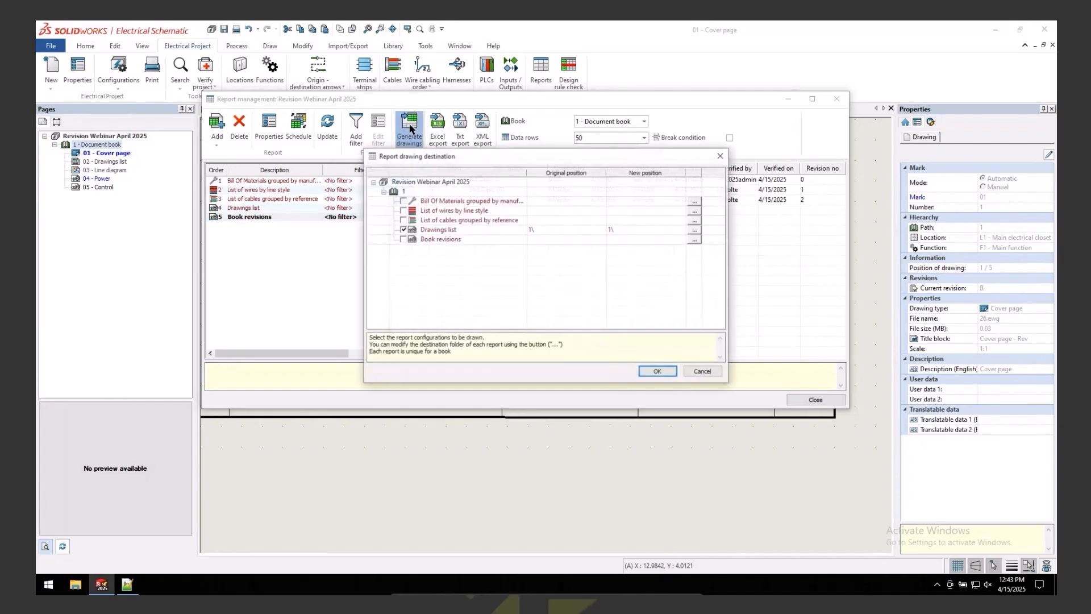
{"action": "left_click", "coordinate": [404, 239]}
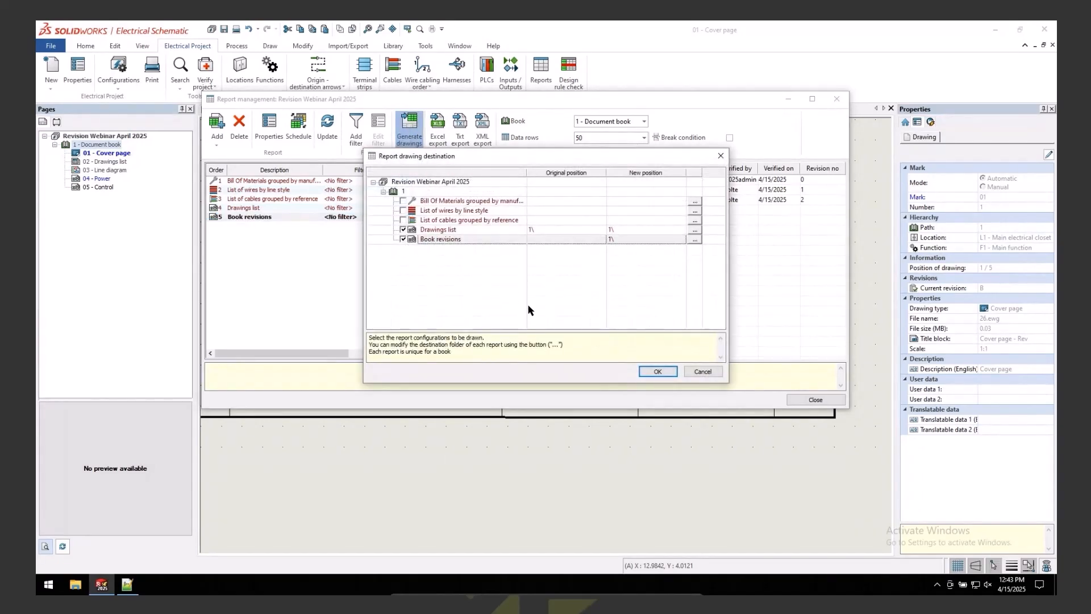
{"action": "left_click", "coordinate": [657, 372]}
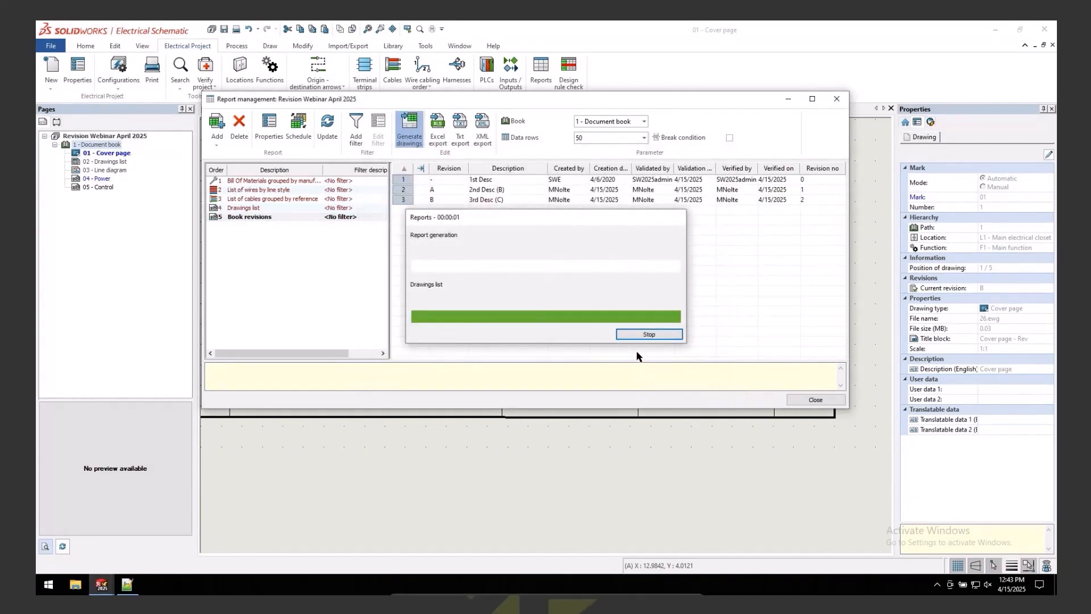
{"action": "left_click", "coordinate": [660, 357]}
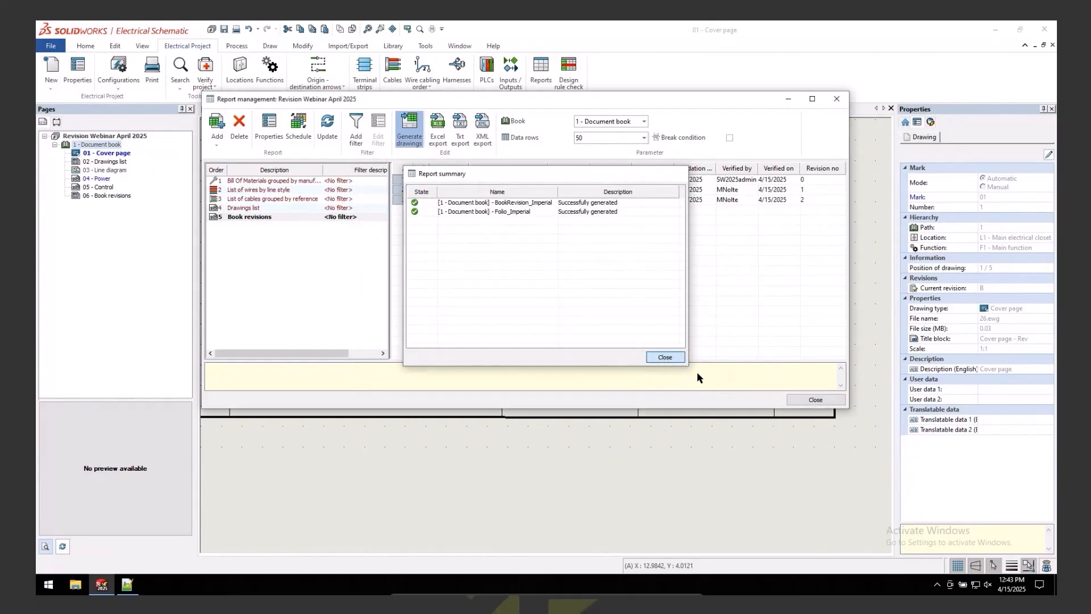
{"action": "left_click", "coordinate": [813, 400]}
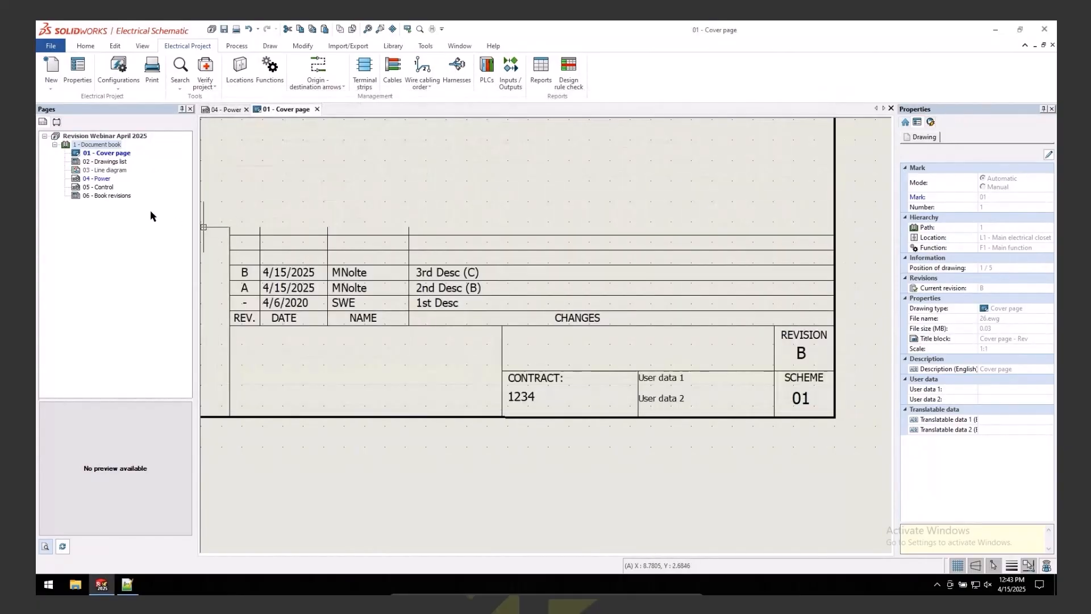
- Open the generated Book revisions page and move it directly below the cover page in the document book
{"action": "double_click", "coordinate": [111, 195]}
{"action": "scroll", "coordinate": [301, 188], "scroll_direction": "up", "scroll_amount": 3}
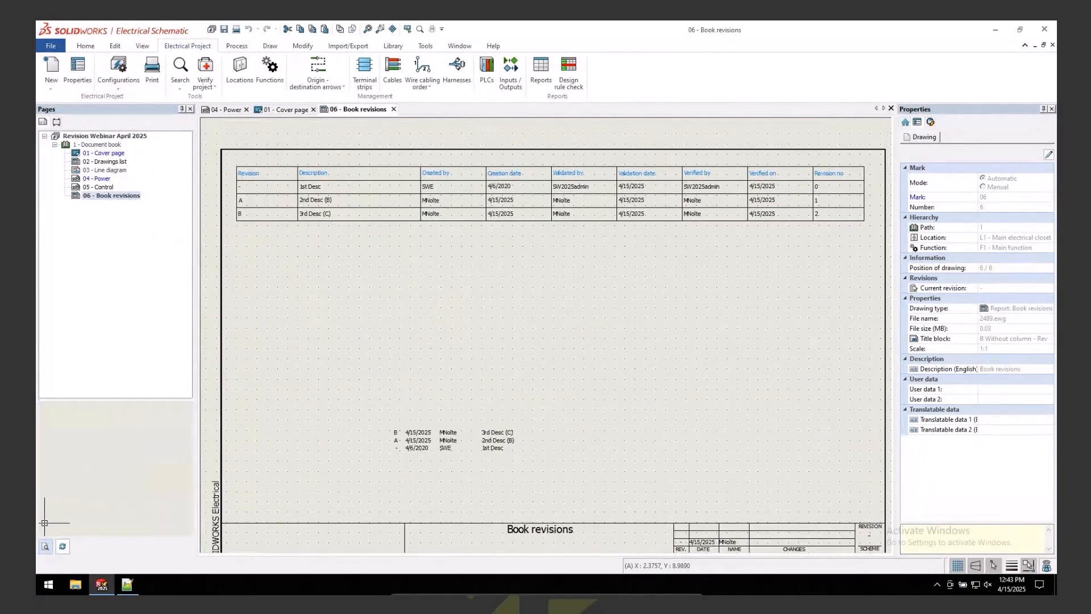
{"action": "left_click", "coordinate": [115, 228]}
{"action": "left_click", "coordinate": [110, 197]}
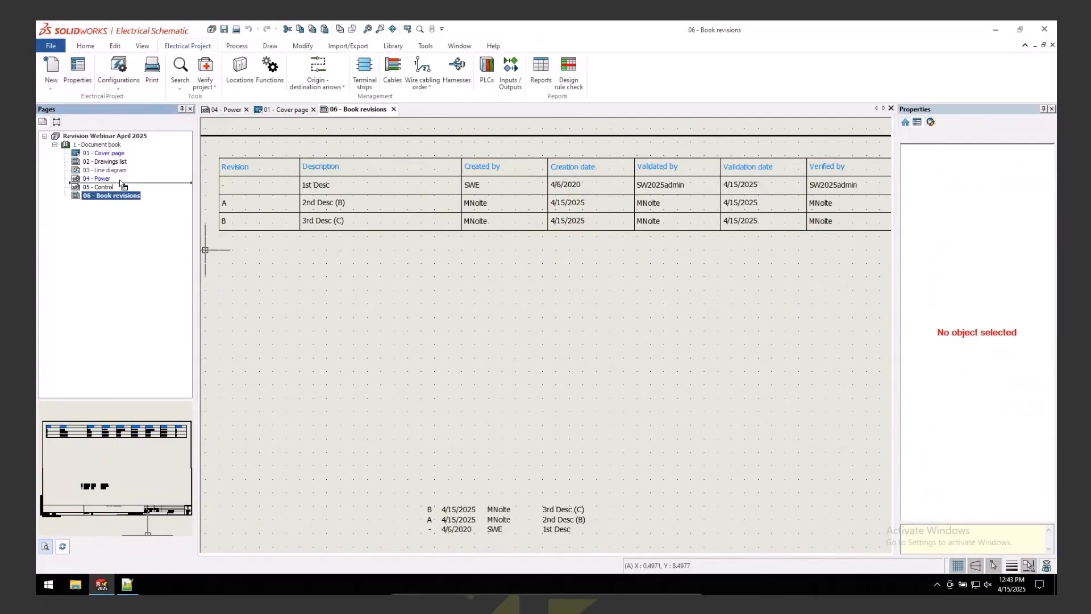
{"action": "left_click_drag", "start_coordinate": [126, 158], "coordinate": [126, 159]}
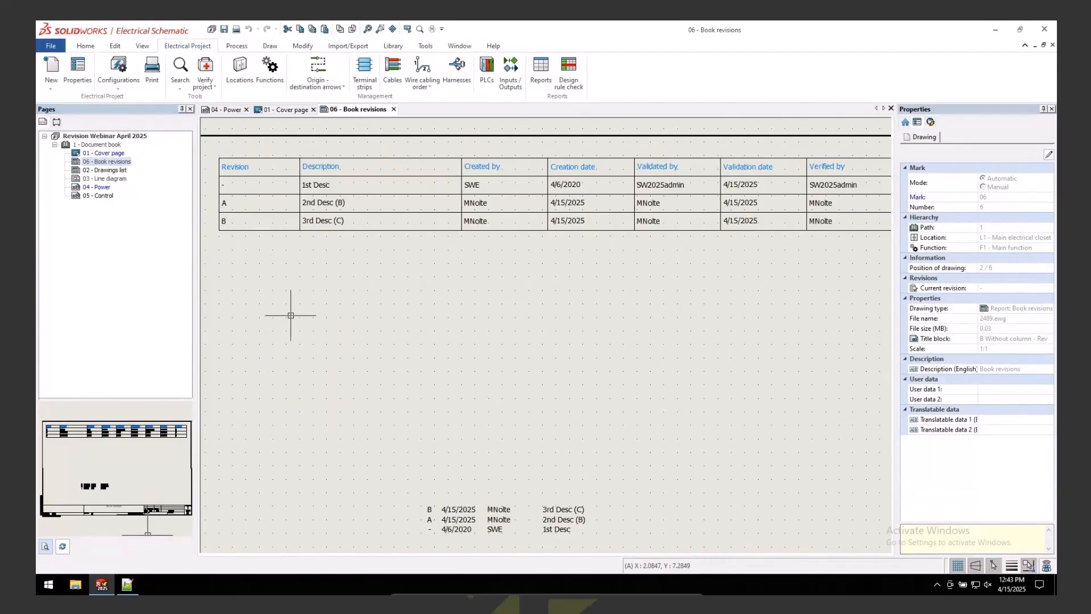
- Renumber the current document book's drawings, recalculating order numbers and manual marks
{"action": "left_click", "coordinate": [118, 147]}
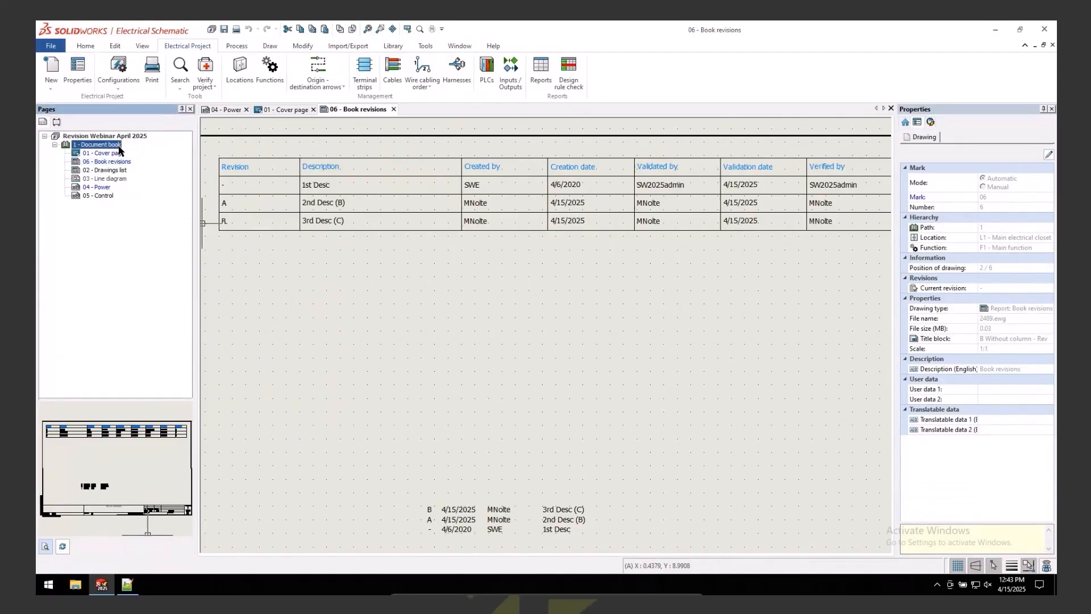
{"action": "right_click", "coordinate": [119, 149]}
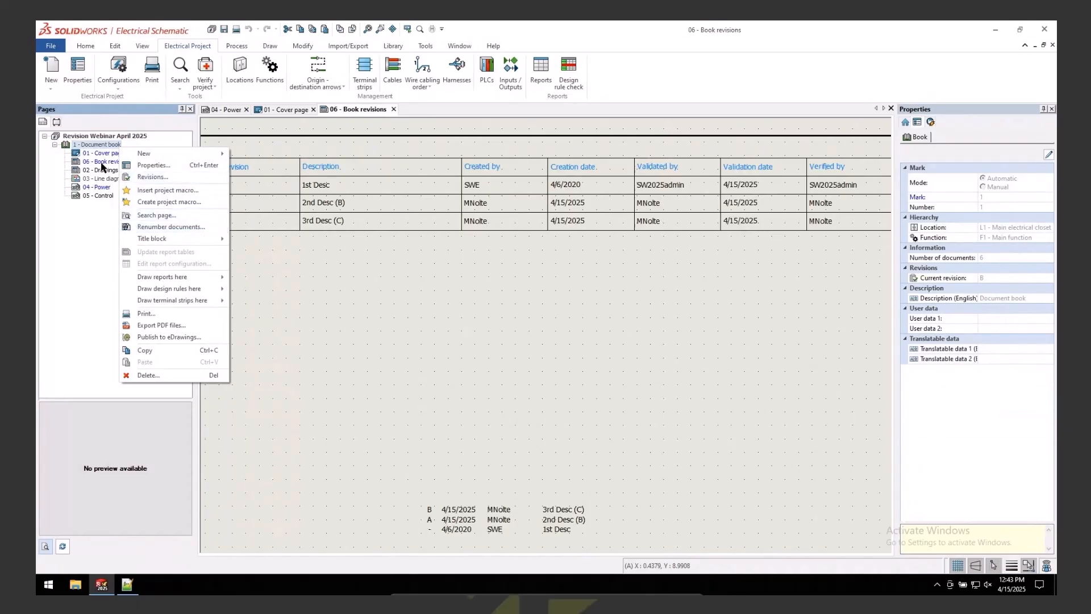
{"action": "left_click", "coordinate": [161, 228]}
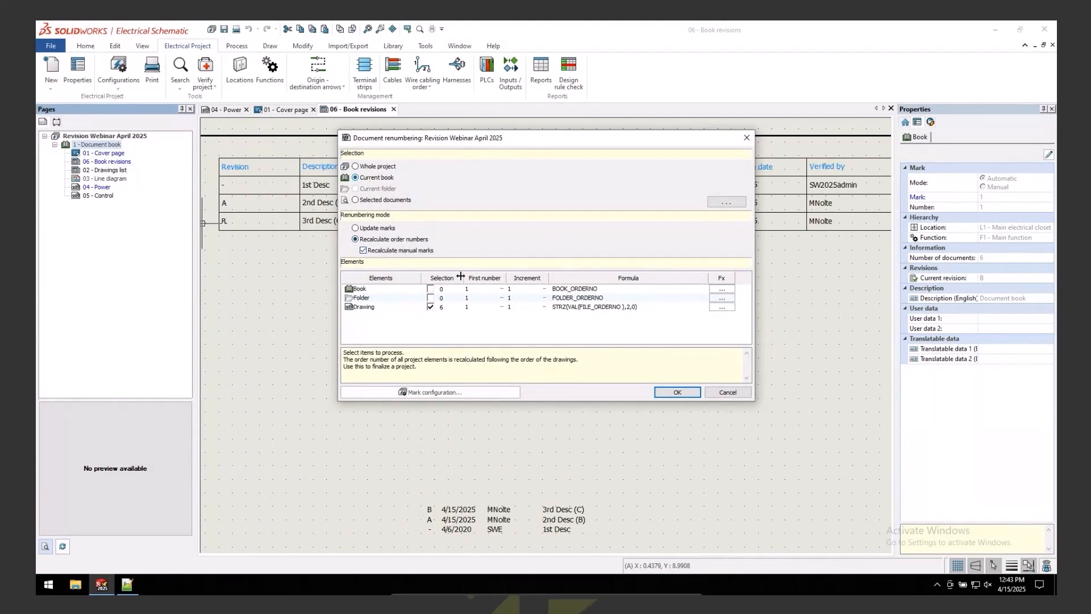
{"action": "left_click", "coordinate": [677, 392]}
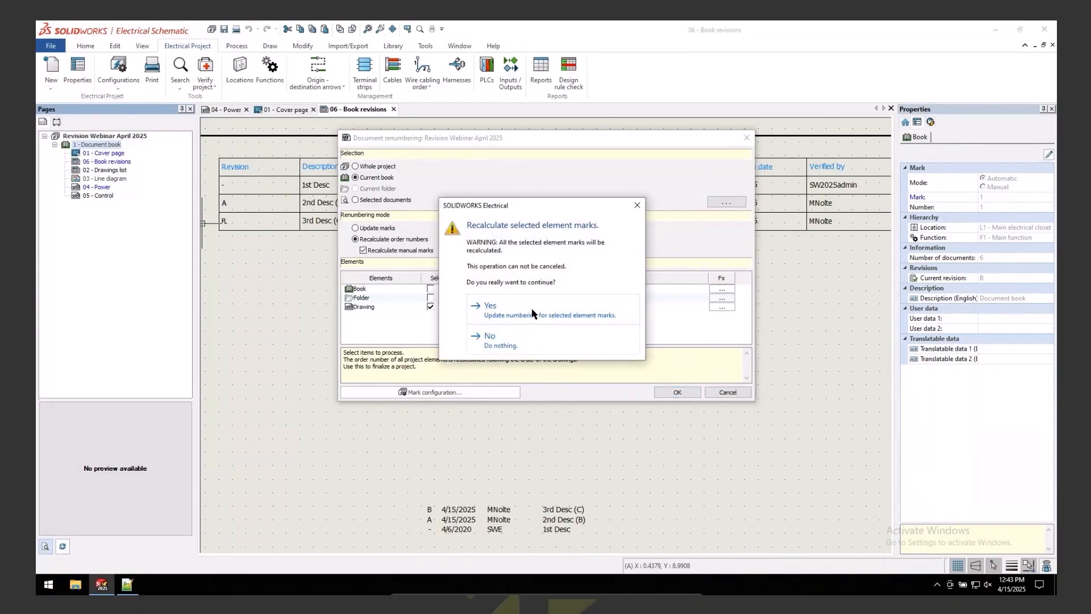
{"action": "left_click", "coordinate": [535, 314]}
{"action": "right_click", "coordinate": [121, 146]}
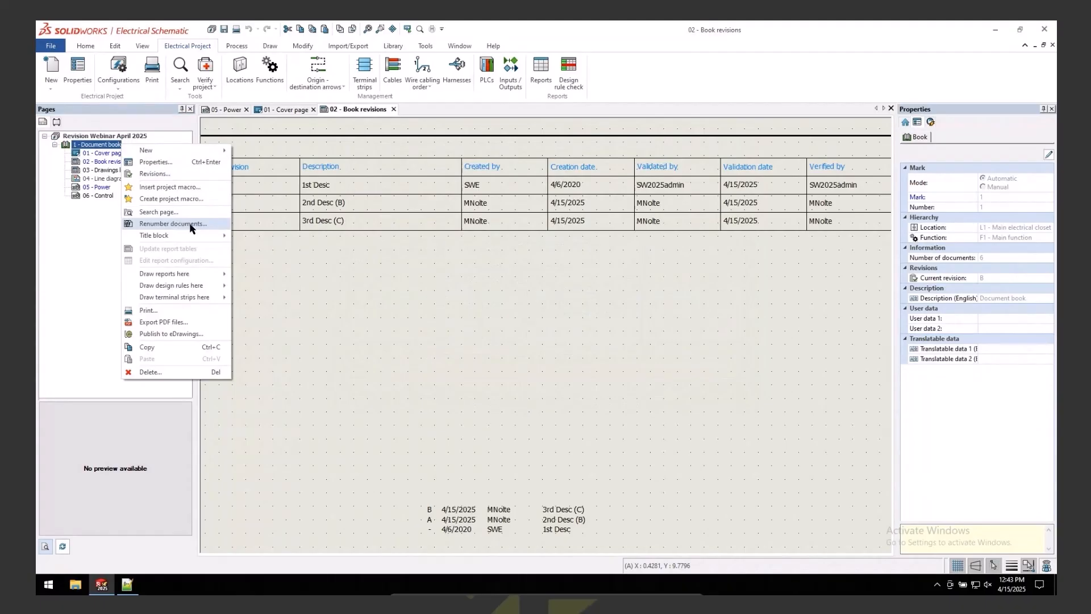
- Open revision management for document book 1 and enlarge its window
{"action": "left_click", "coordinate": [91, 285]}
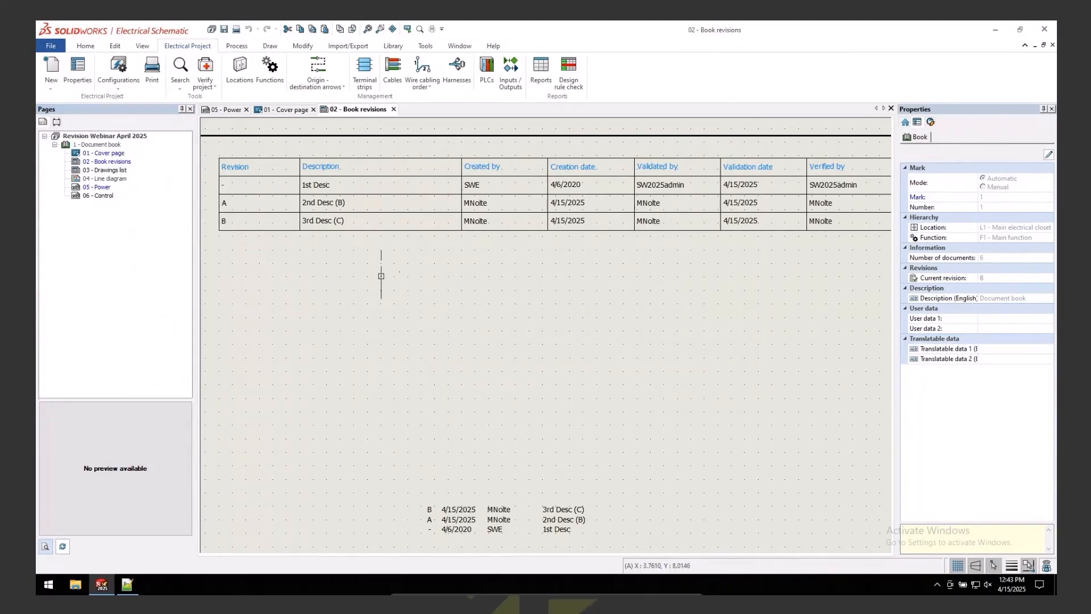
{"action": "left_click", "coordinate": [419, 273]}
{"action": "scroll", "coordinate": [429, 275], "scroll_direction": "down", "scroll_amount": 2}
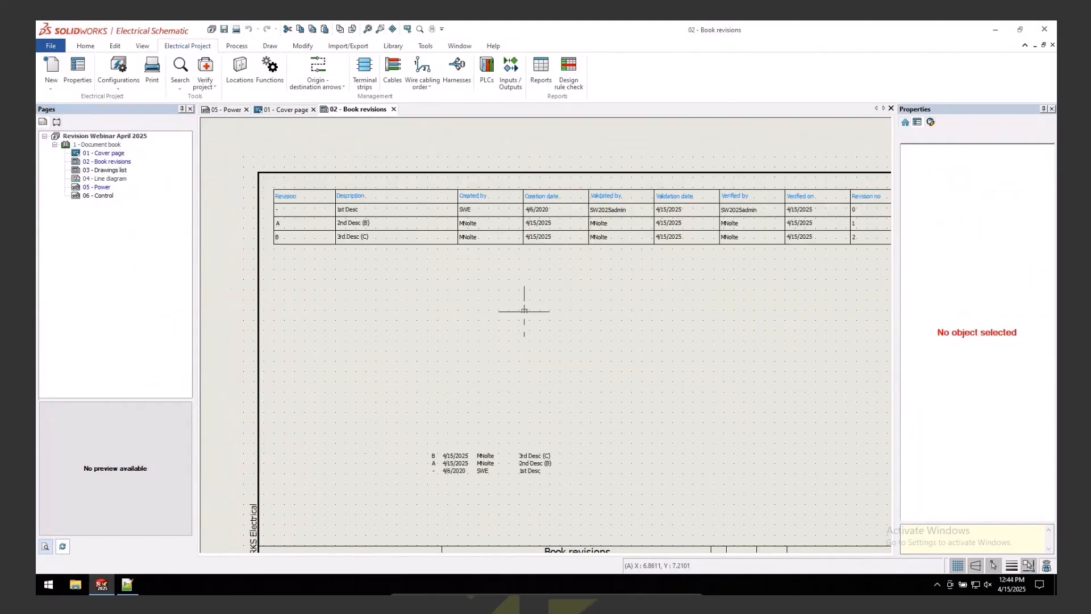
{"action": "middle_click_drag", "start_coordinate": [524, 310], "coordinate": [479, 306]}
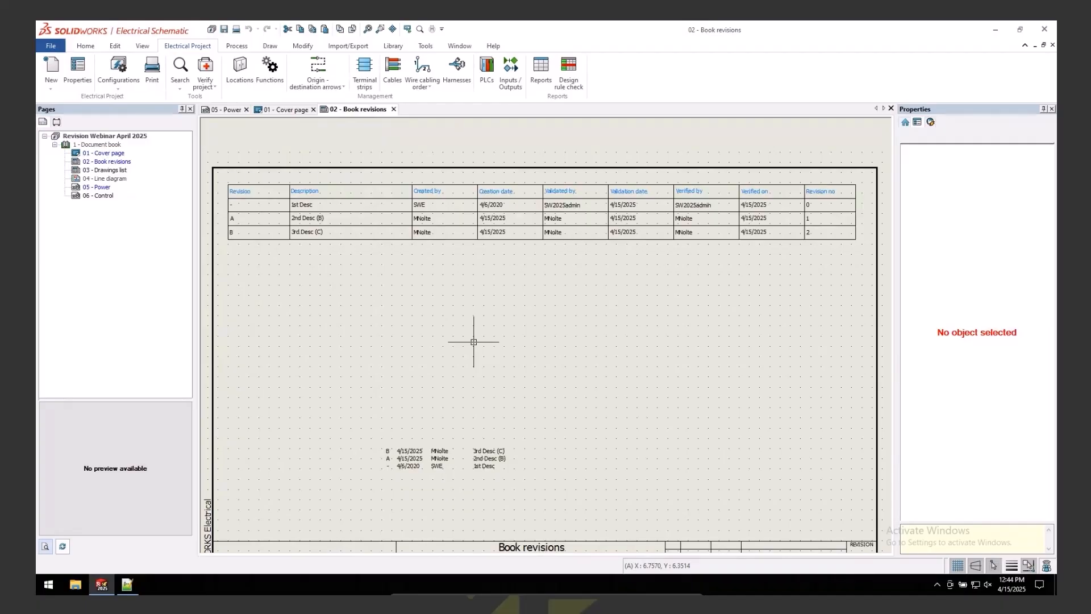
{"action": "right_click", "coordinate": [117, 145]}
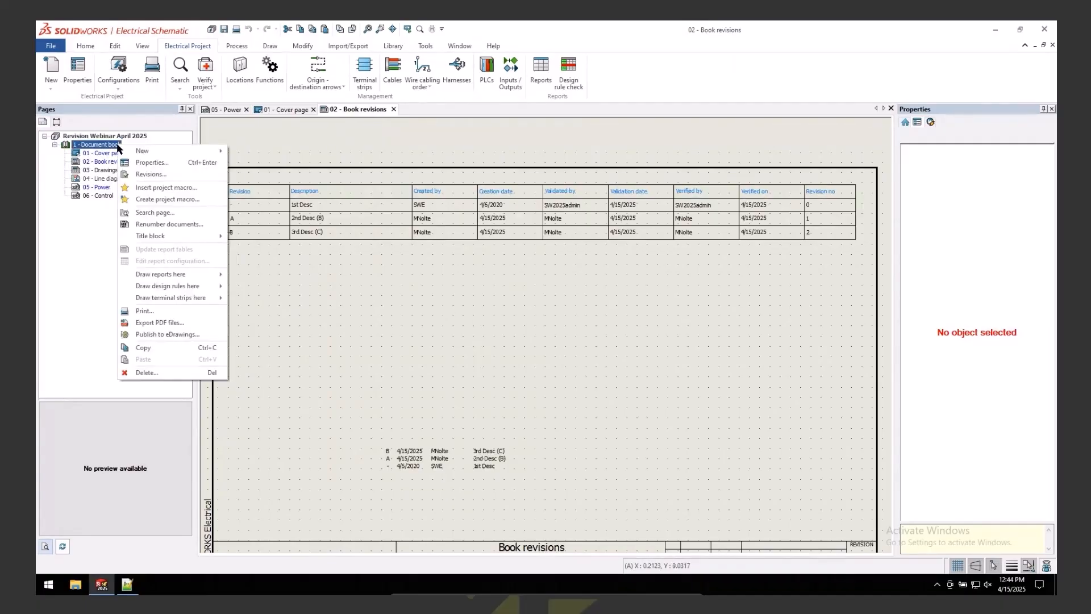
{"action": "left_click", "coordinate": [143, 174]}
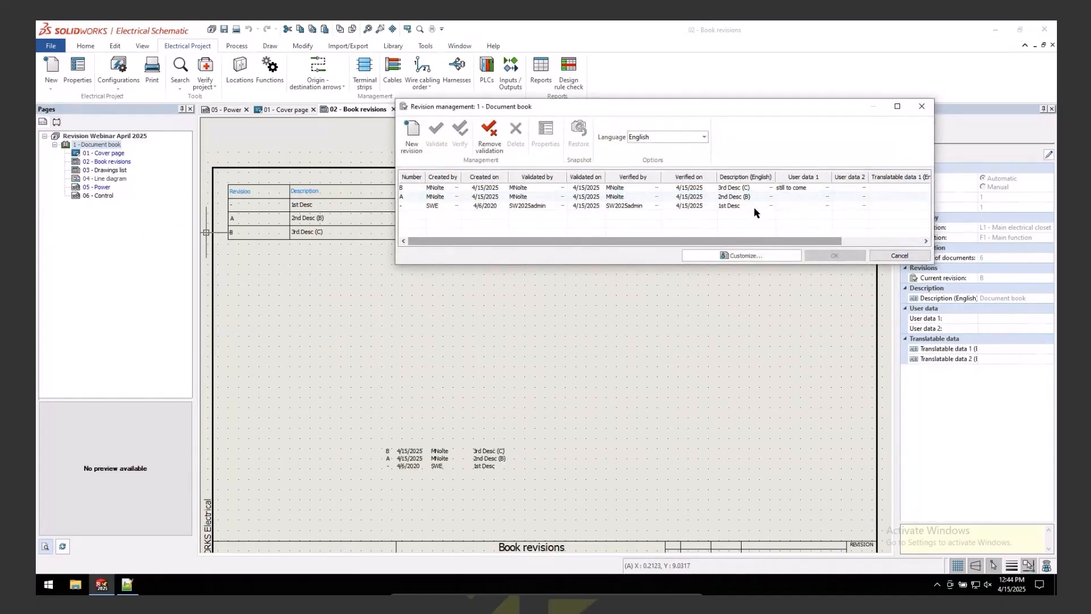
{"action": "double_click", "coordinate": [796, 197]}
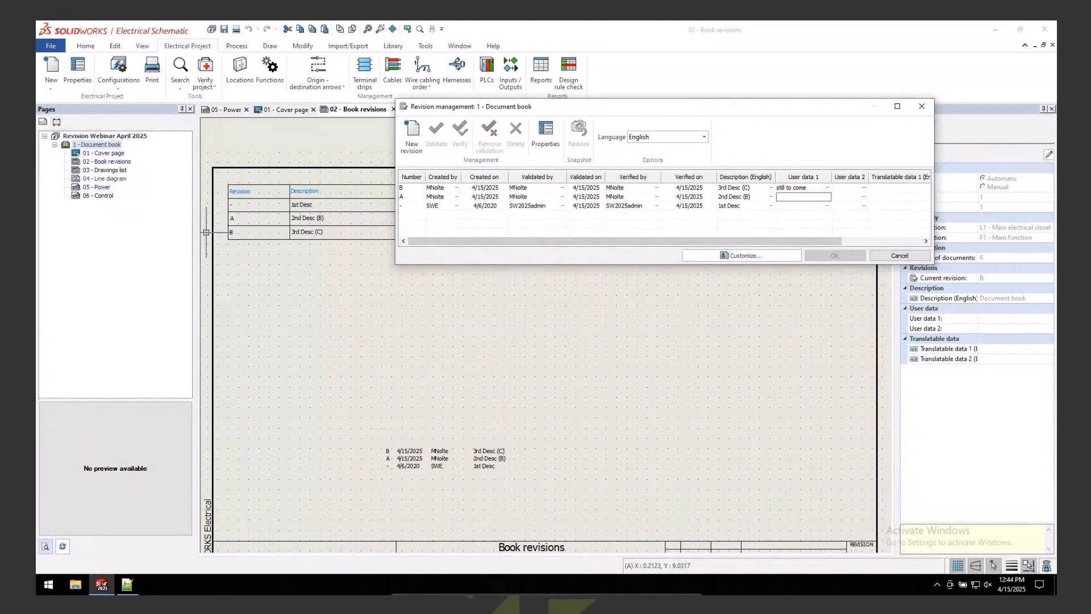
{"action": "left_click_drag", "start_coordinate": [737, 99], "coordinate": [738, 66]}
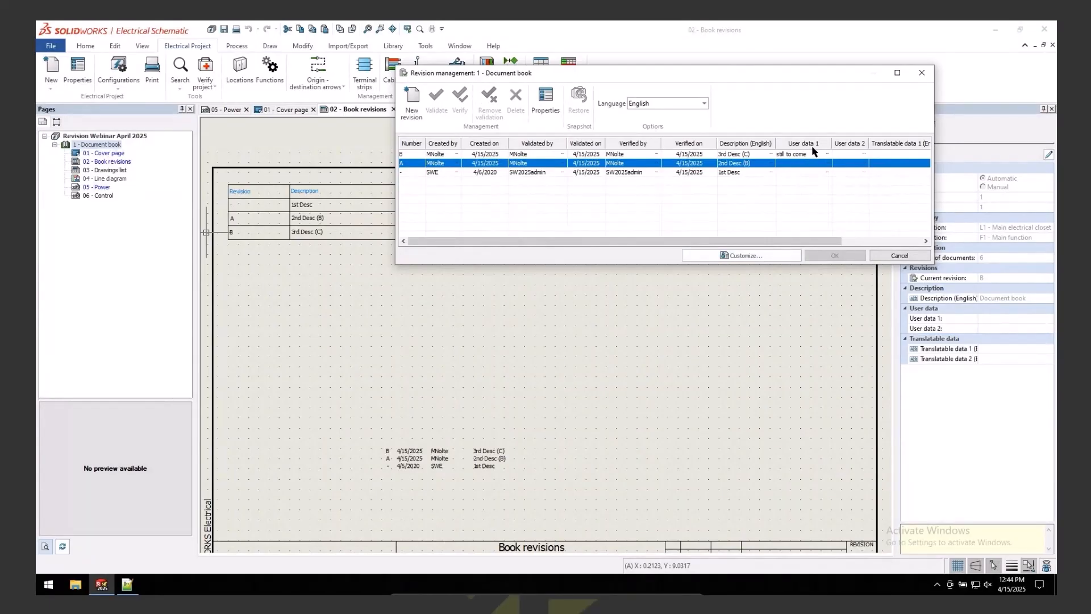
- Customize the revision user data by setting the English label of User data 1 to "ECO NO."
{"action": "left_click", "coordinate": [746, 255]}
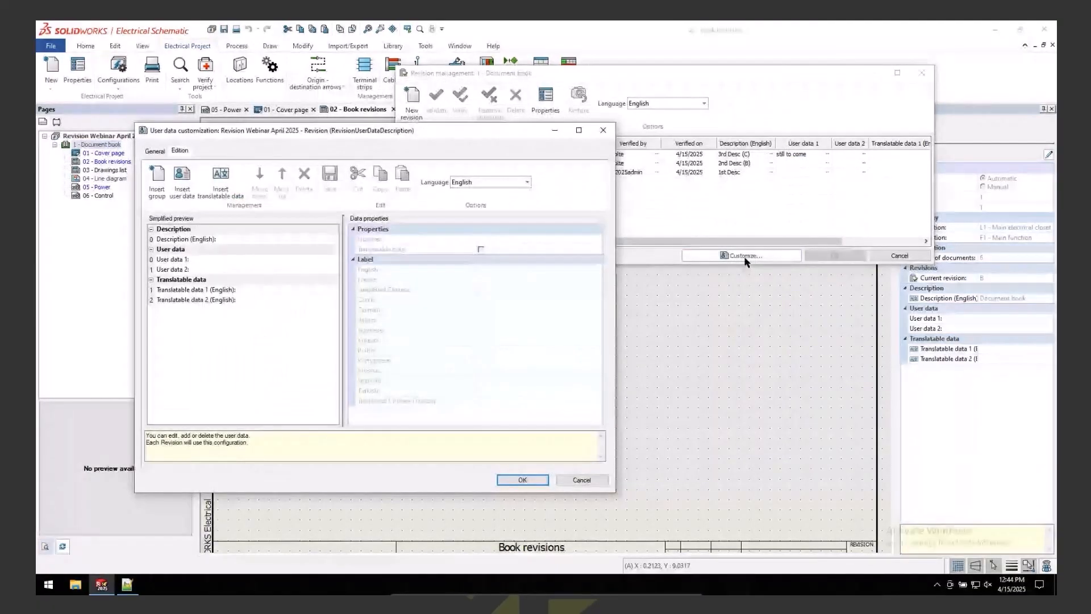
{"action": "left_click", "coordinate": [174, 259]}
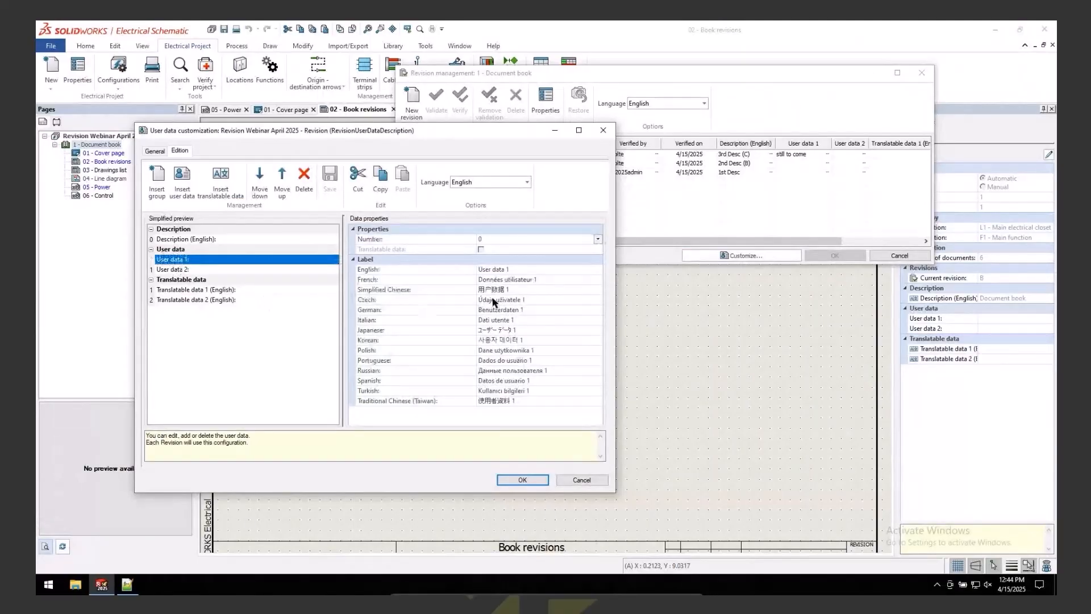
{"action": "left_click", "coordinate": [493, 269]}
{"action": "left_click", "coordinate": [493, 270]}
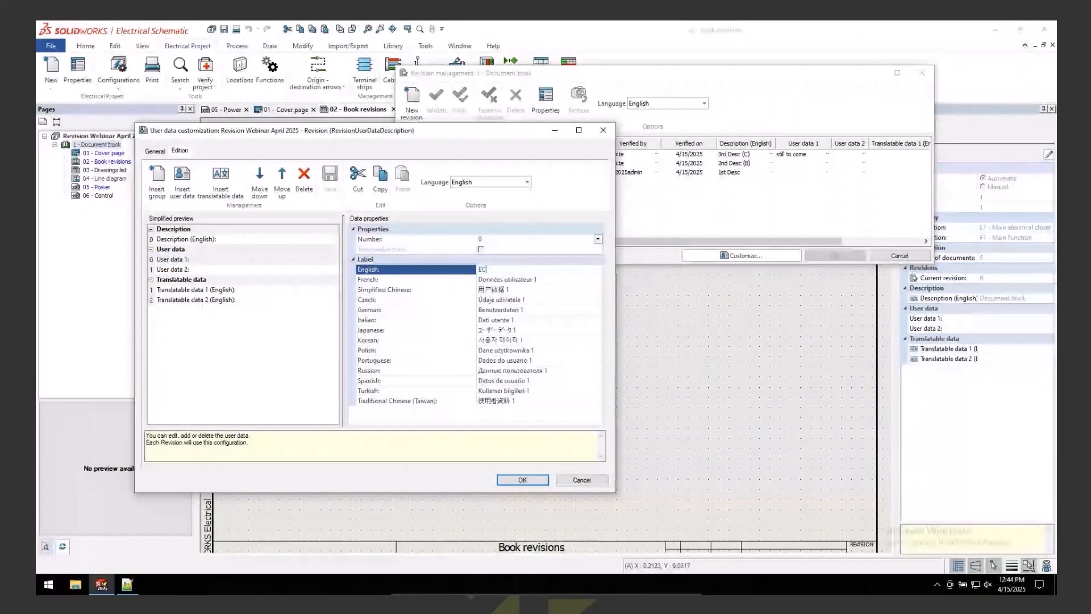
{"action": "type", "text": "NO."}
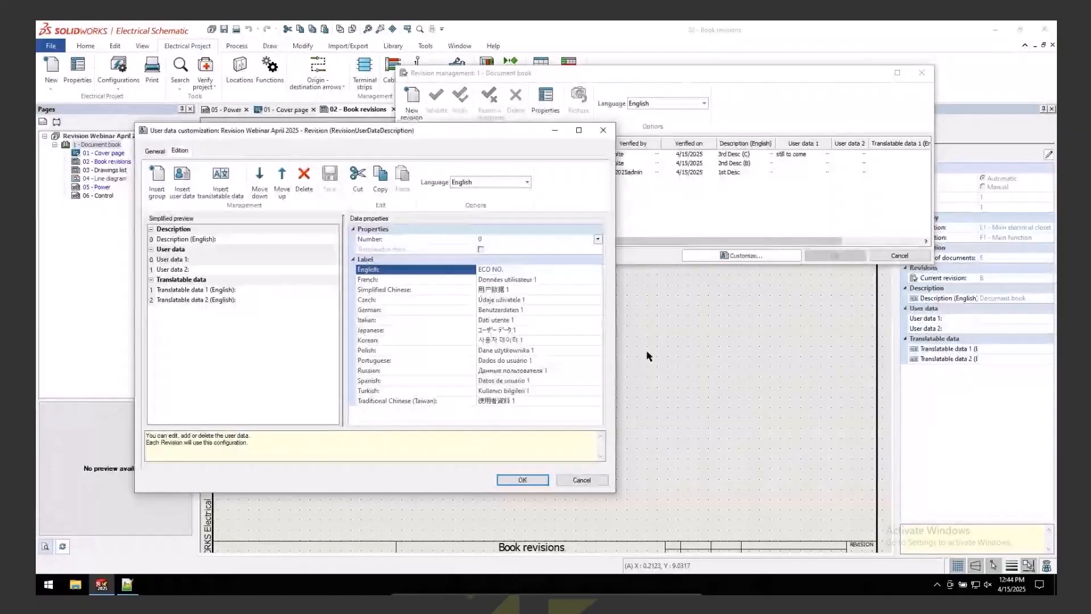
{"action": "left_click", "coordinate": [520, 480]}
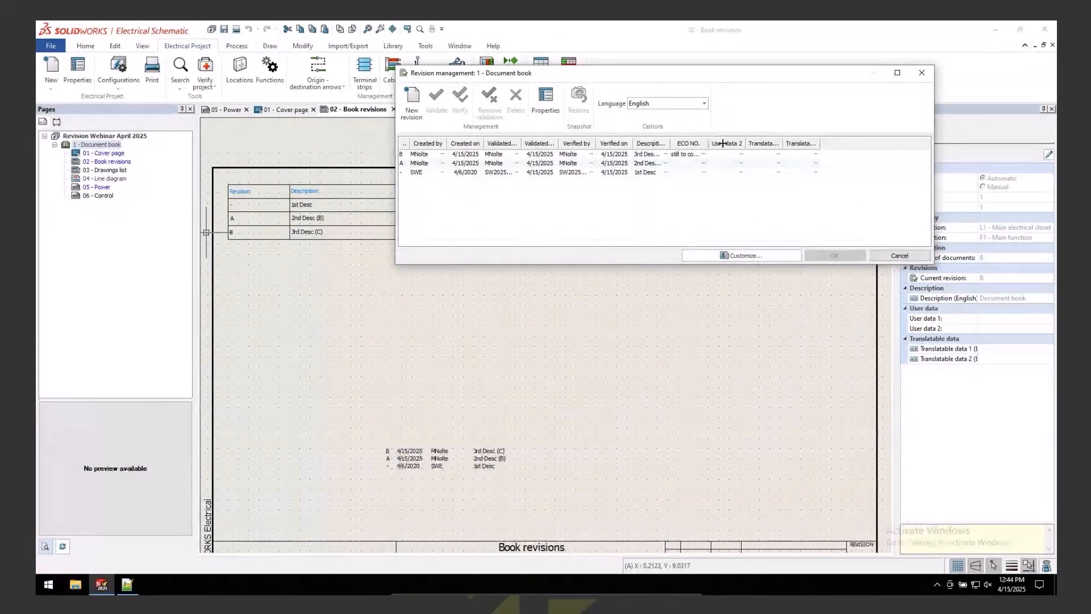
- Set the ECO NO. to 12345 for revision A and 987654 for revision B, saving the document book's revisions
{"action": "left_click_drag", "start_coordinate": [708, 143], "coordinate": [748, 143]}
{"action": "left_click", "coordinate": [700, 163]}
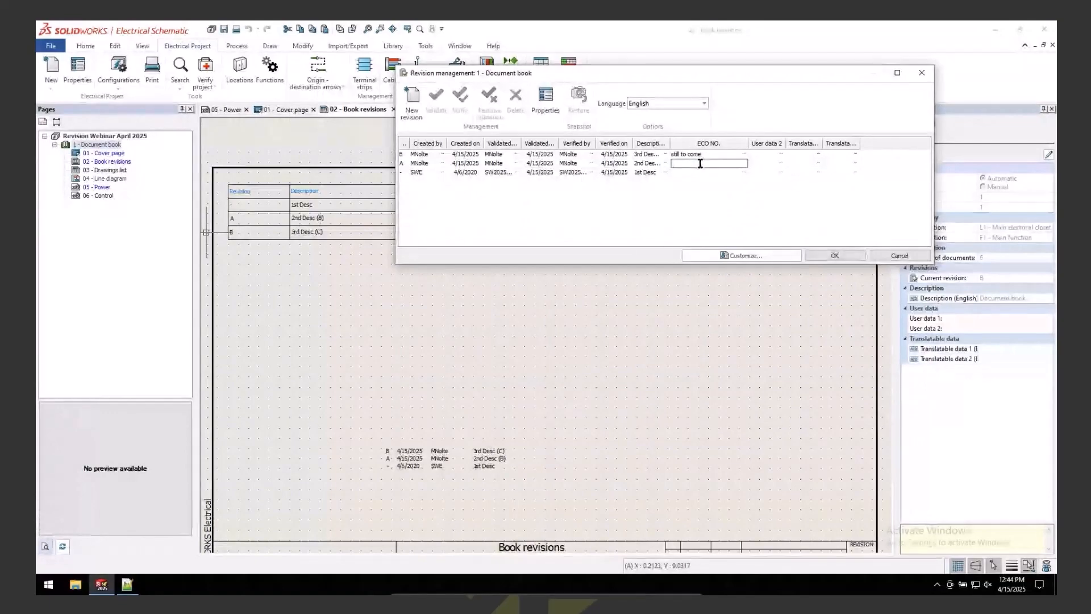
{"action": "type", "text": "12345"}
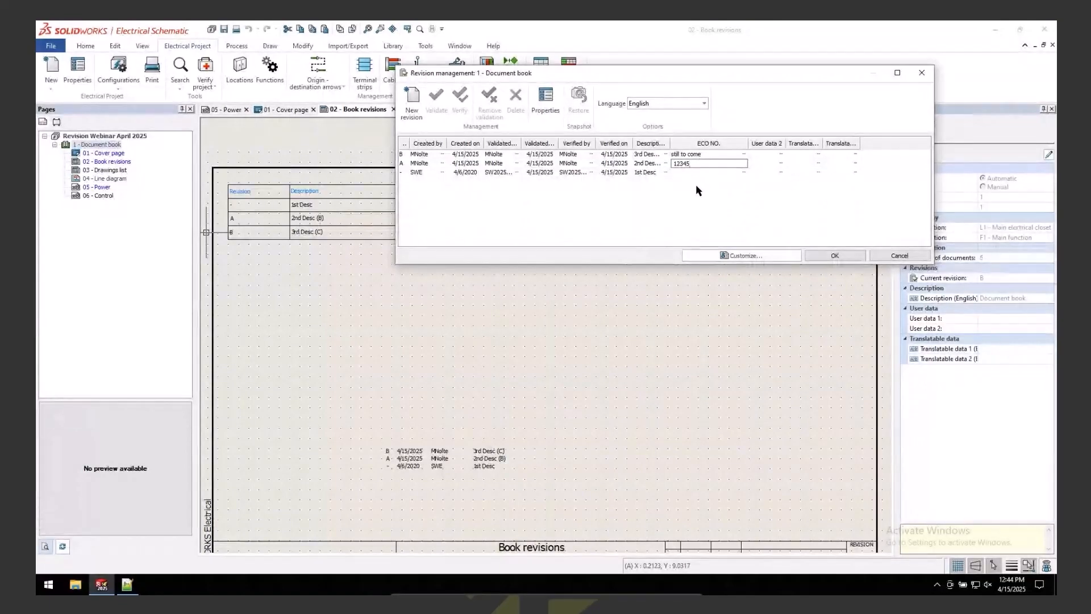
{"action": "left_click", "coordinate": [704, 156]}
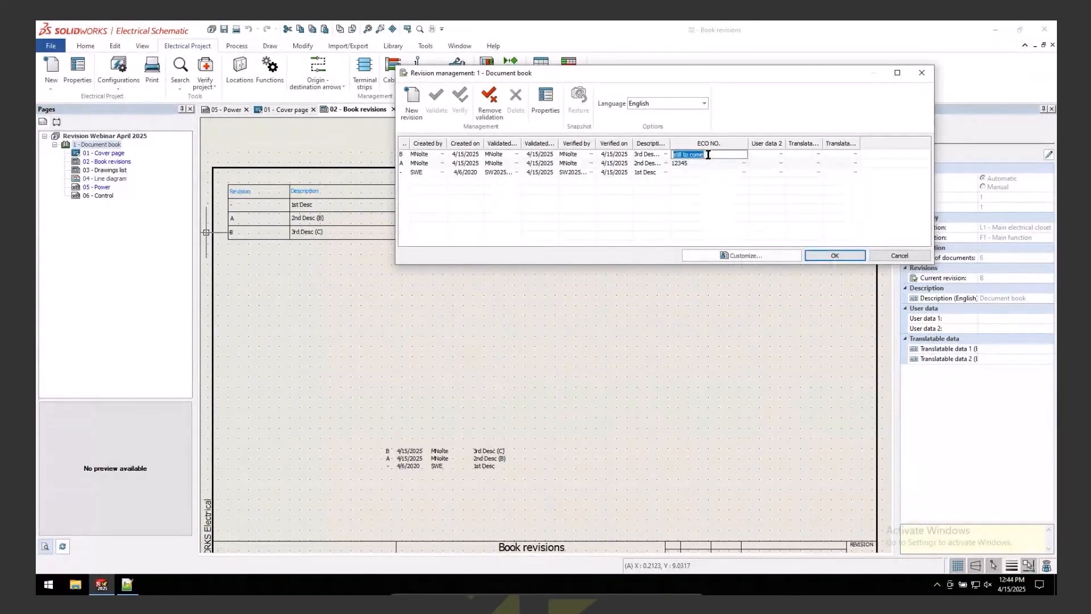
{"action": "type", "text": "987654"}
{"action": "left_click", "coordinate": [719, 206]}
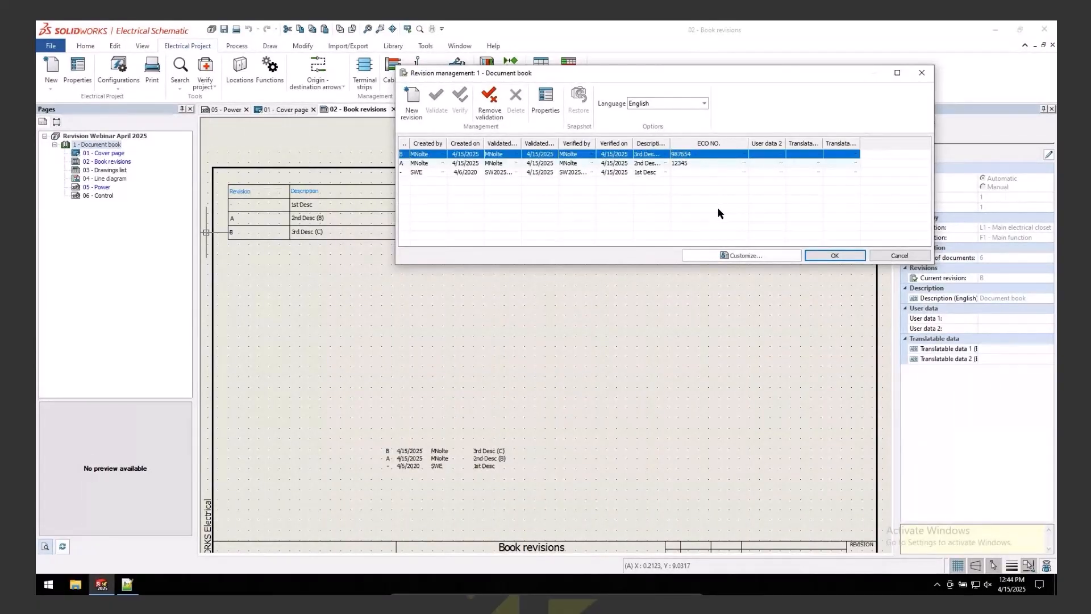
{"action": "left_click", "coordinate": [835, 257]}
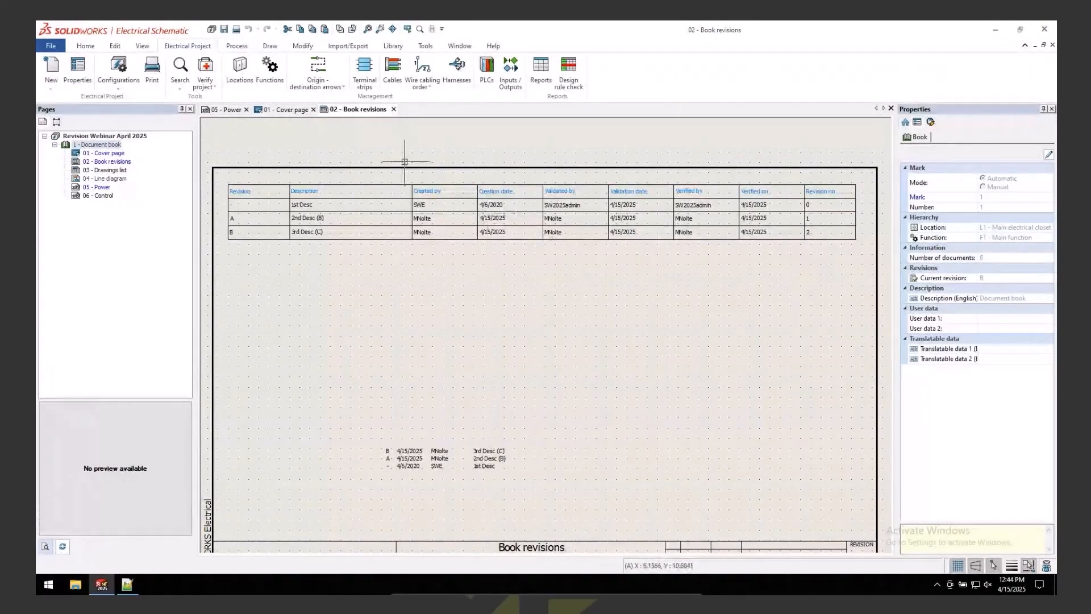
- Add the BookRevision_Imperial application report configuration to the project's configurations
{"action": "right_click", "coordinate": [354, 113]}
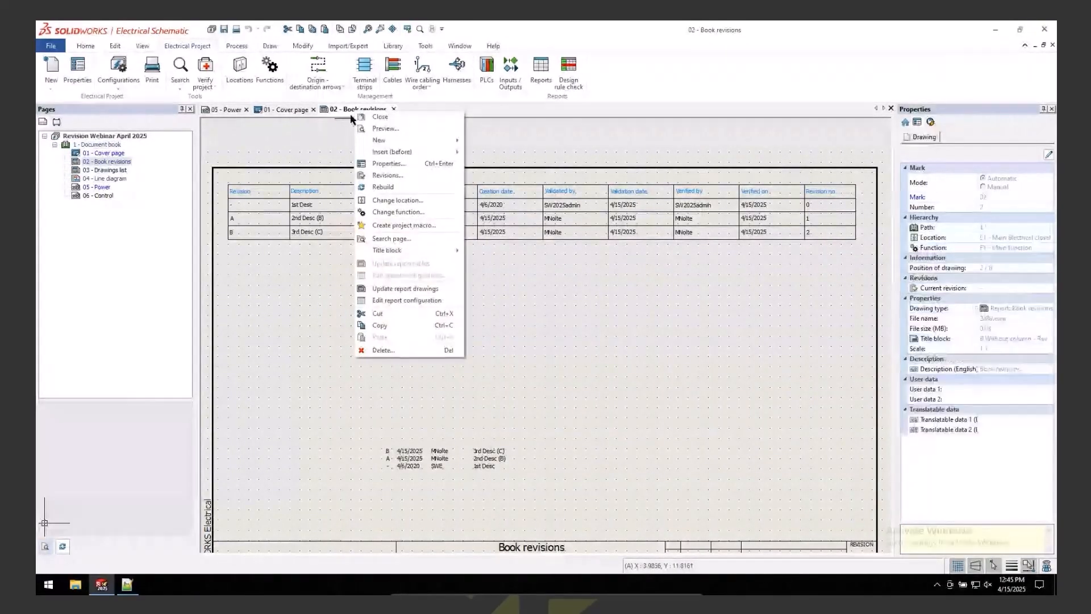
{"action": "left_click", "coordinate": [398, 301]}
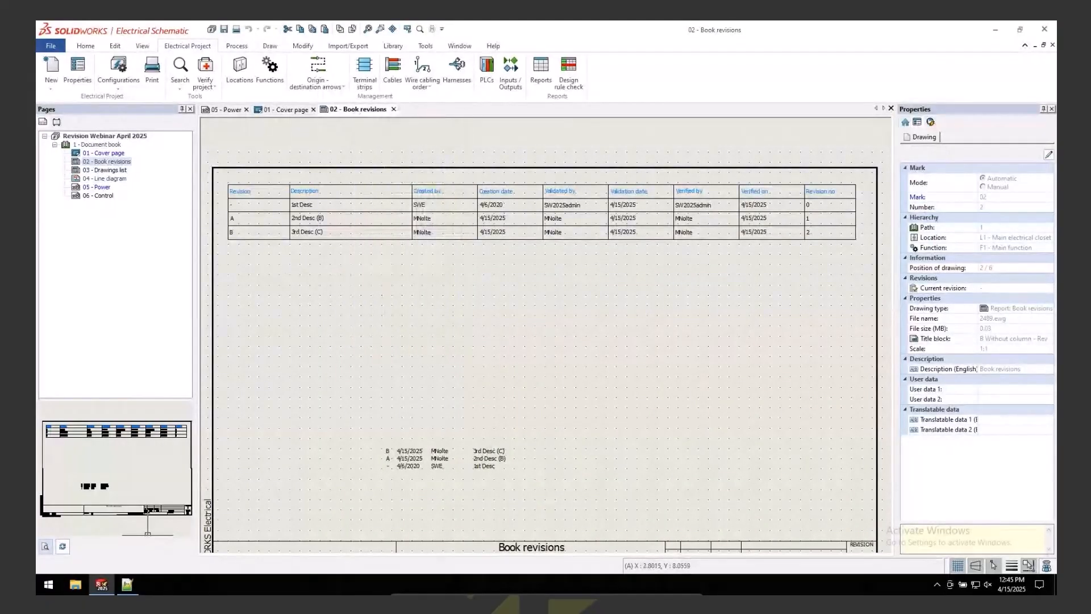
{"action": "left_click", "coordinate": [121, 83]}
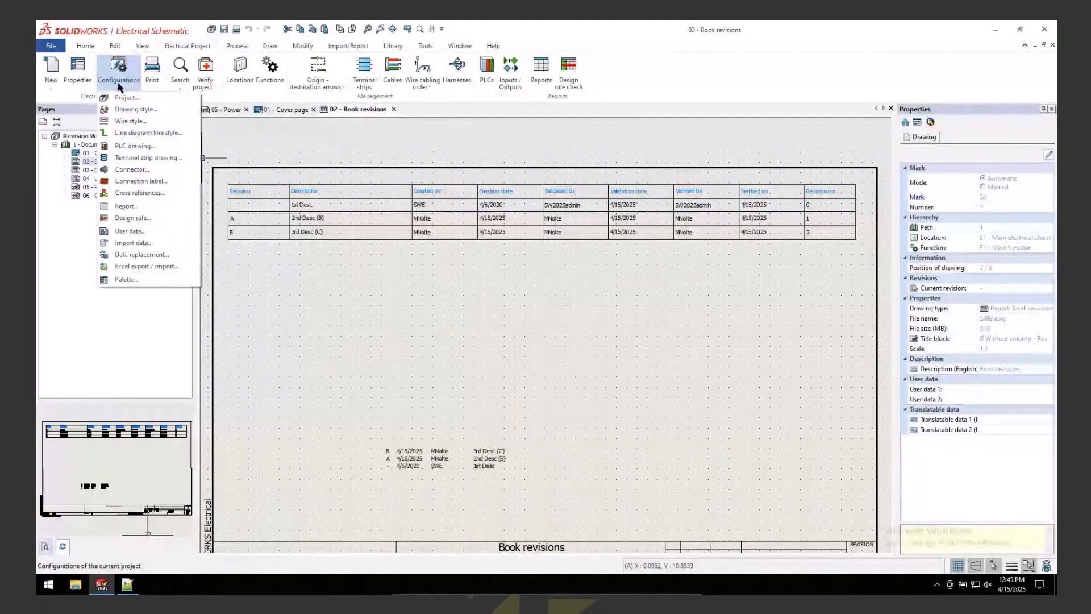
{"action": "left_click", "coordinate": [126, 207]}
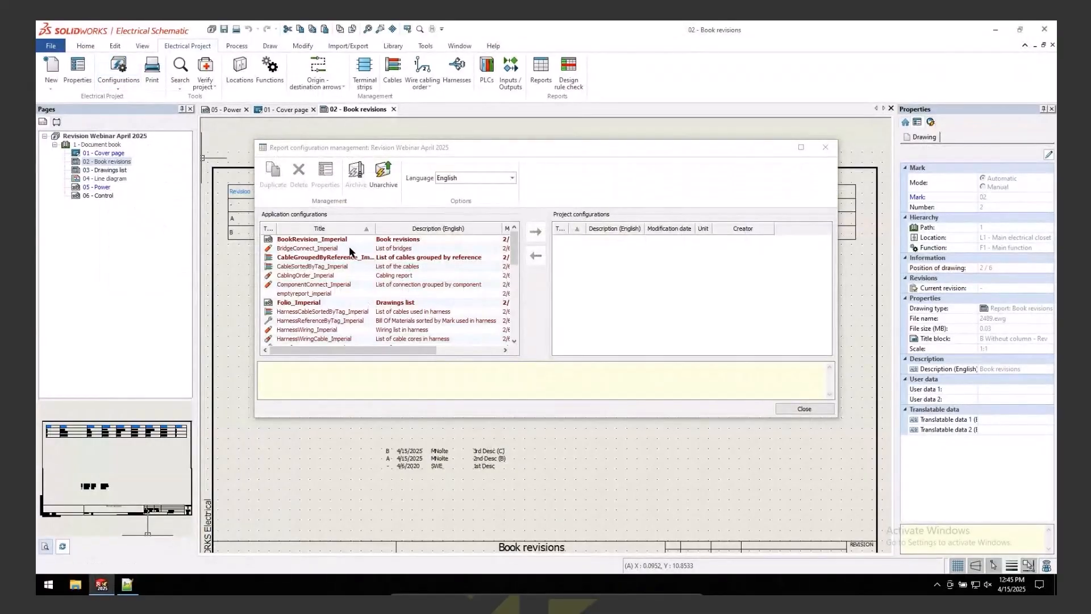
{"action": "left_click", "coordinate": [338, 242]}
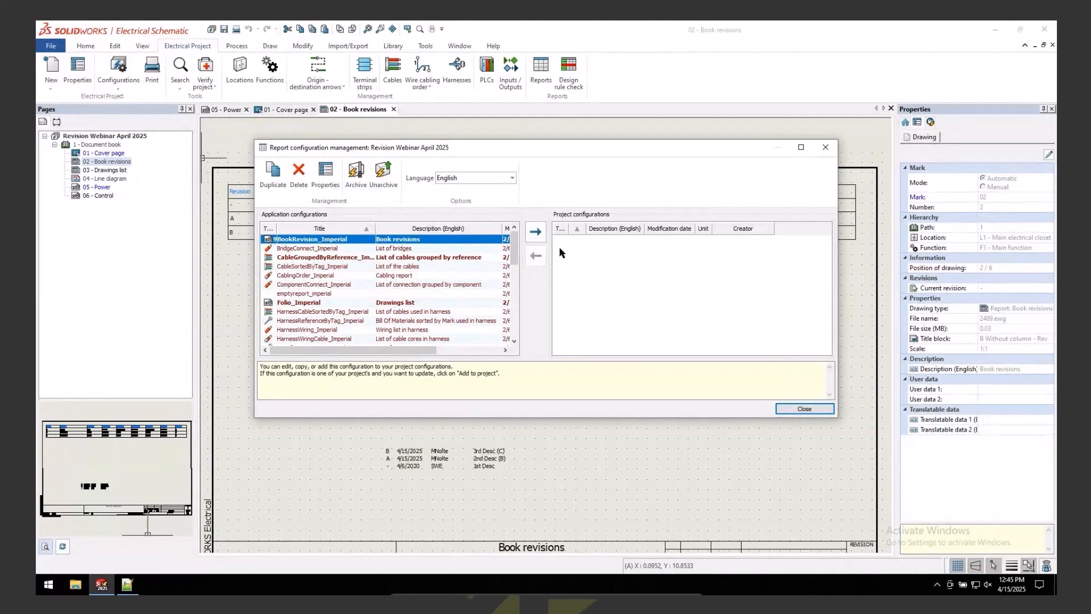
{"action": "left_click", "coordinate": [538, 232]}
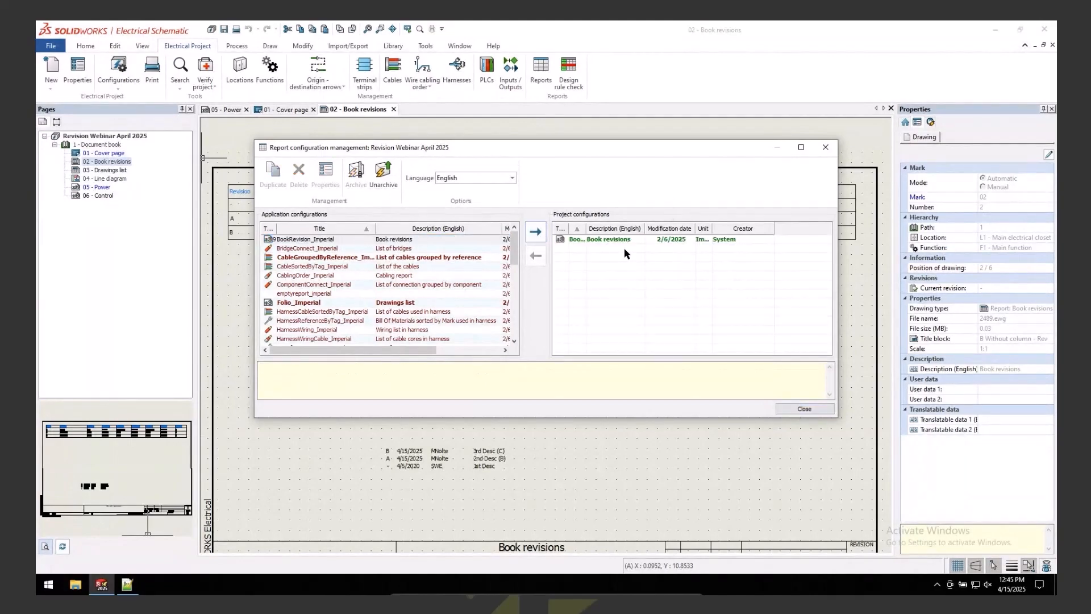
- Open the project's BookRevision_Imperial configuration for editing and show its column definitions
{"action": "left_click_drag", "start_coordinate": [587, 228], "coordinate": [613, 229]}
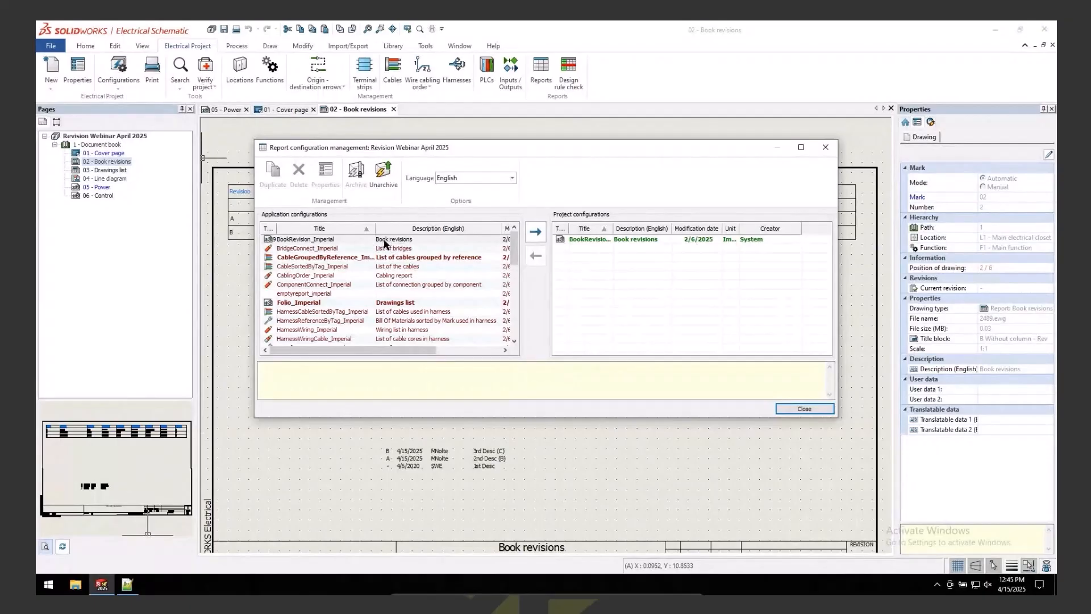
{"action": "left_click", "coordinate": [653, 242]}
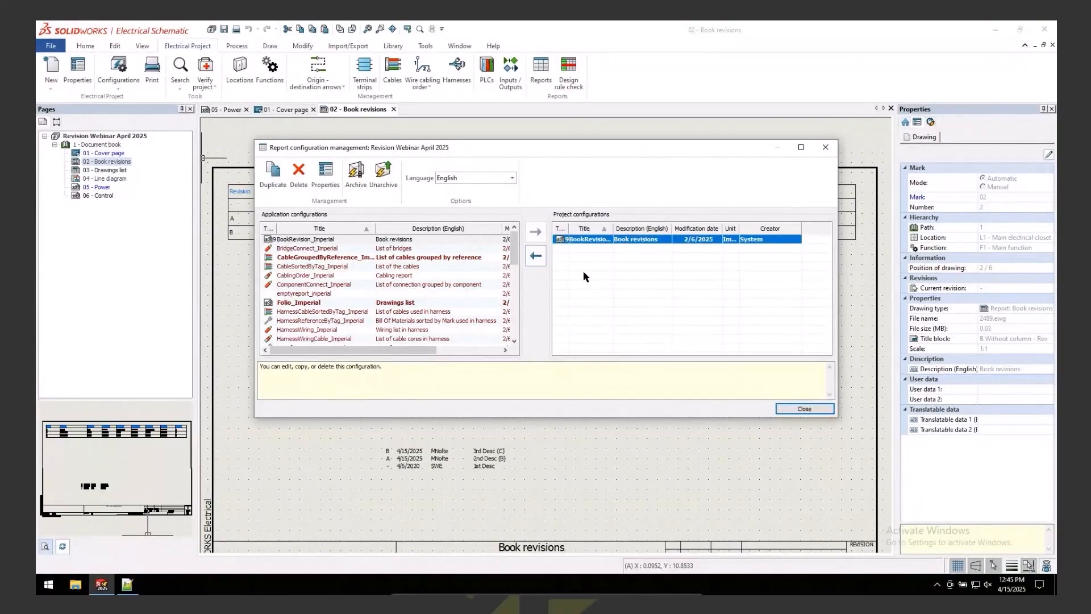
{"action": "left_click", "coordinate": [534, 256]}
{"action": "left_click", "coordinate": [616, 240]}
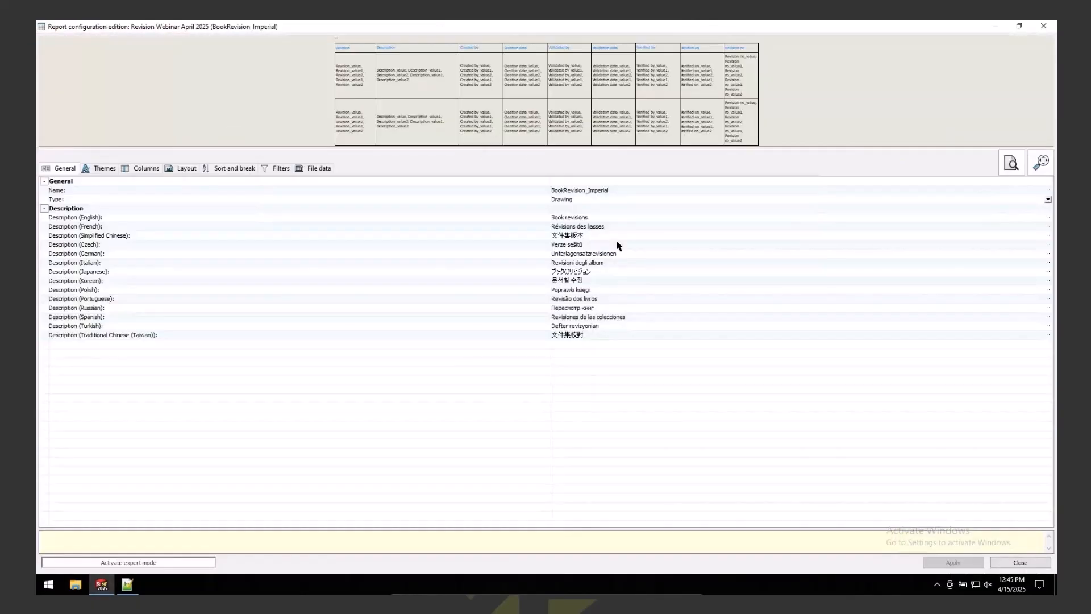
{"action": "left_click", "coordinate": [145, 168]}
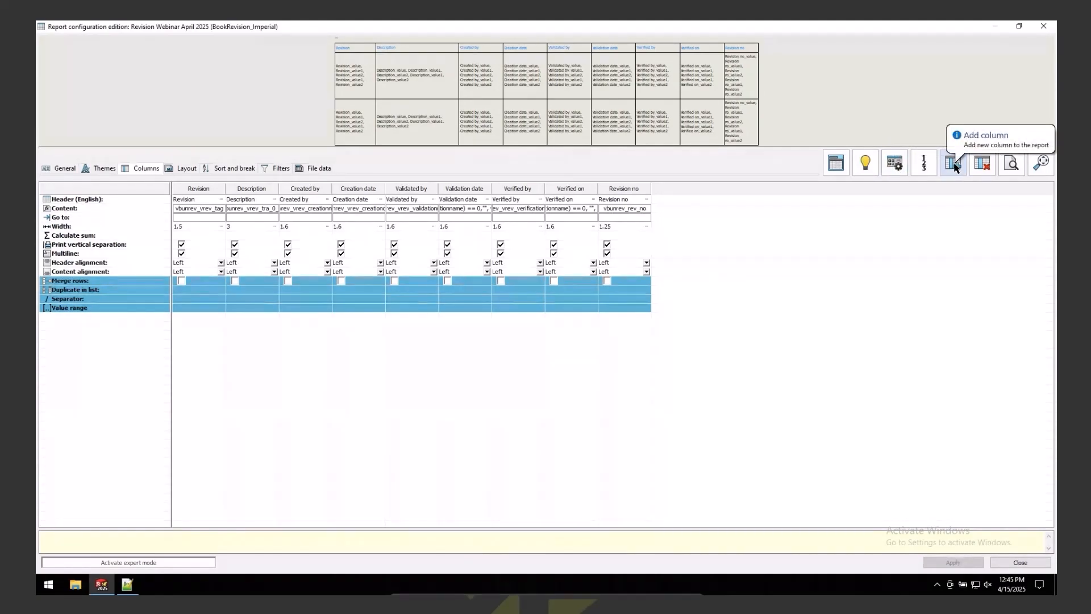
- Activate expert mode for the report configuration and unlock its SQL query for editing
{"action": "left_click", "coordinate": [152, 562]}
{"action": "left_click", "coordinate": [153, 563]}
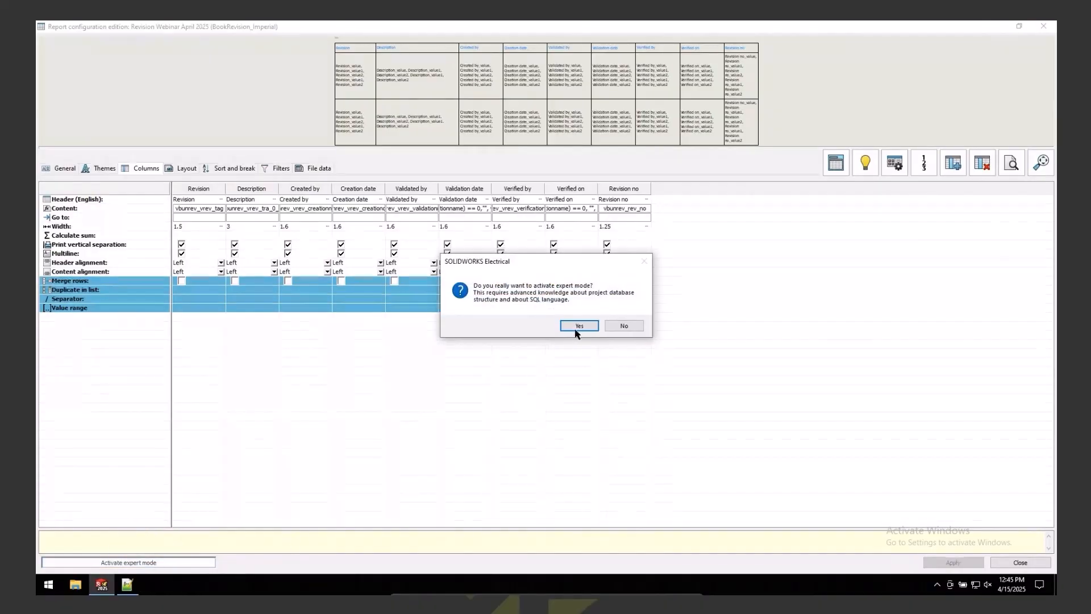
{"action": "left_click", "coordinate": [581, 326]}
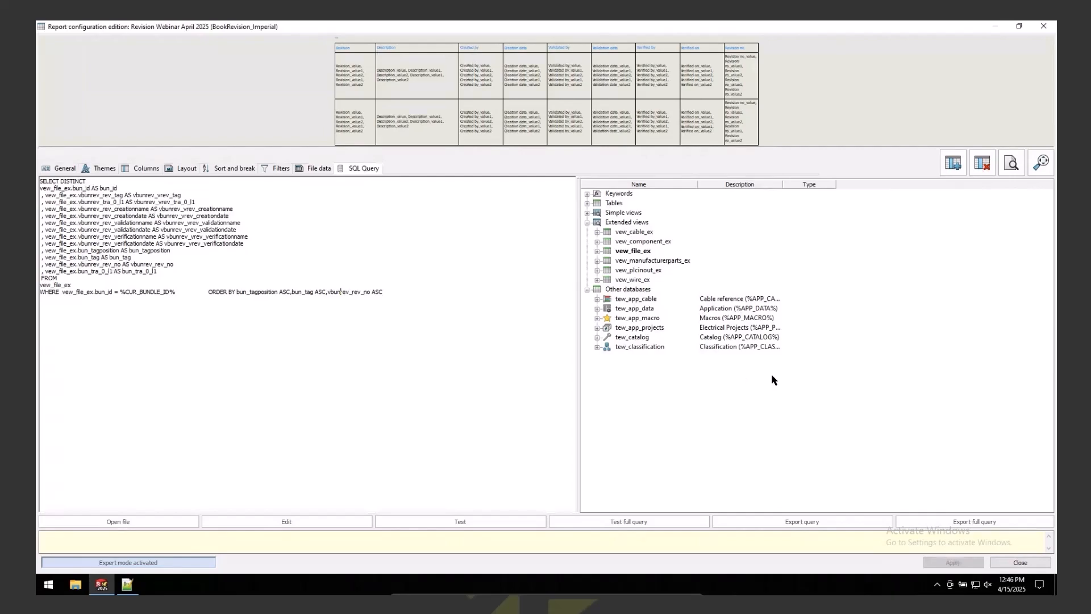
{"action": "left_click", "coordinate": [298, 522]}
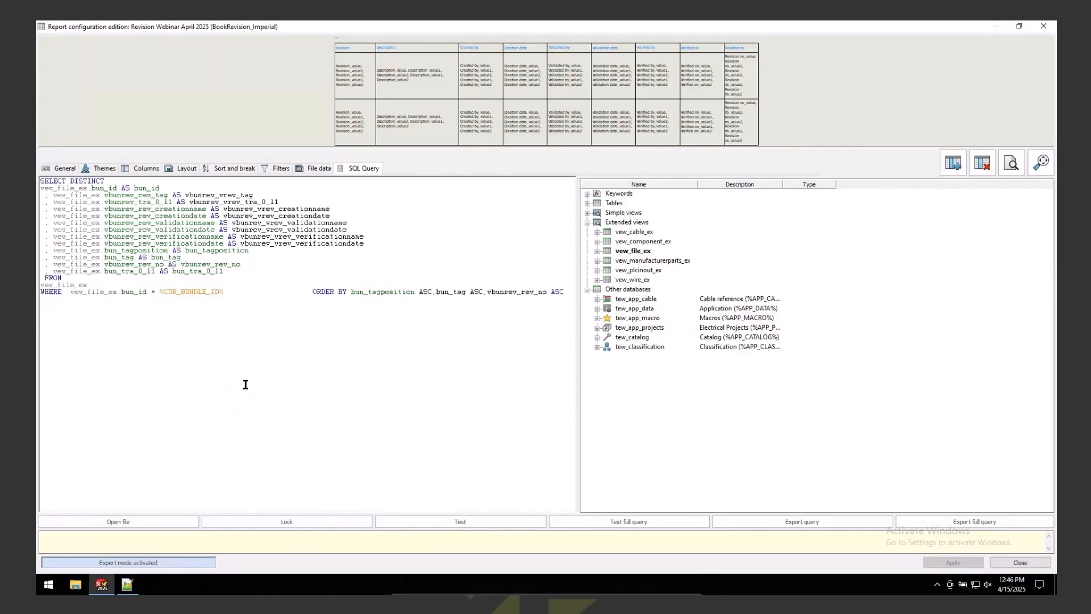
- Add the book revisions' User data 0 field, vbunrev_use_data0, from the extended file view to the SQL query
{"action": "left_click", "coordinate": [597, 251]}
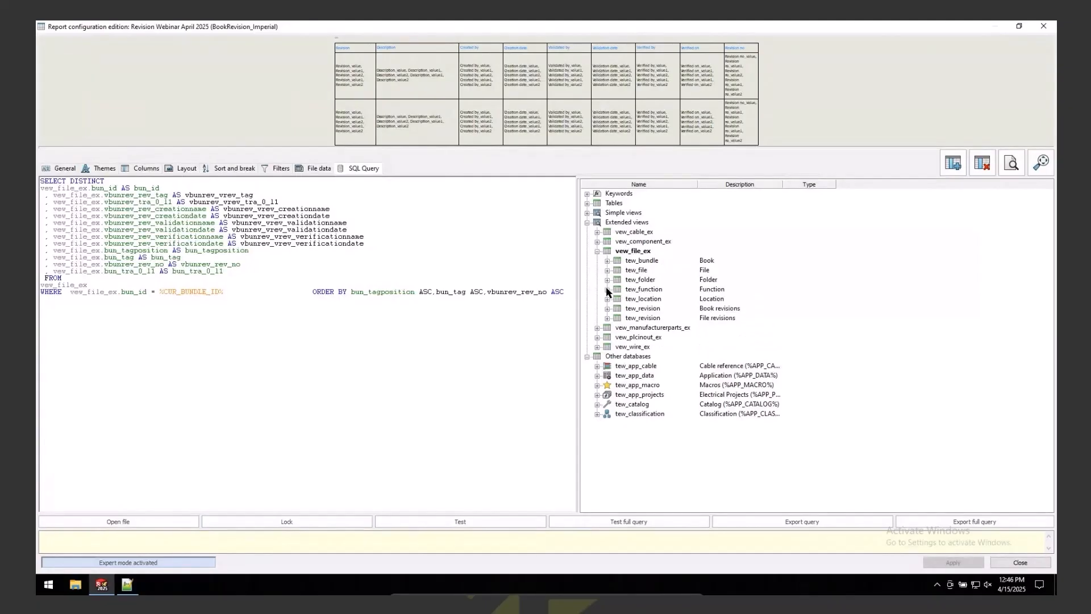
{"action": "left_click", "coordinate": [607, 309]}
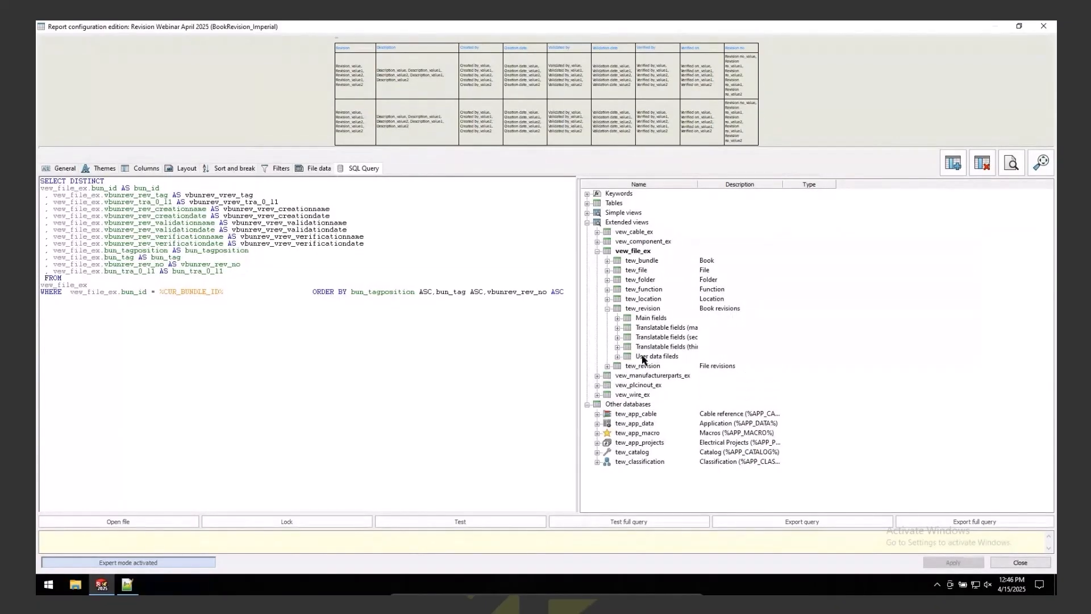
{"action": "left_click", "coordinate": [618, 356]}
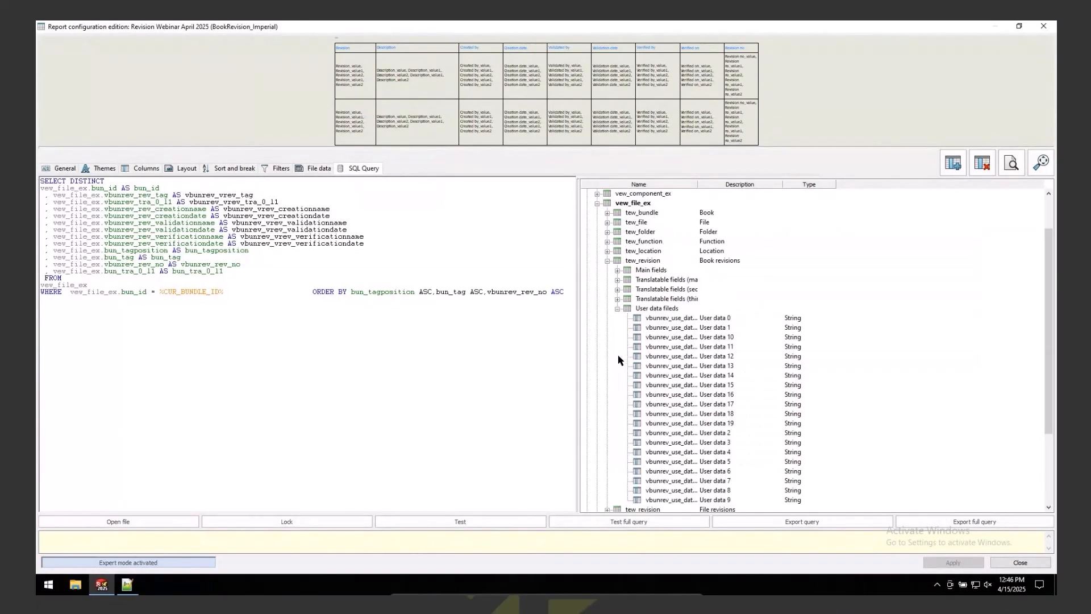
{"action": "left_click", "coordinate": [676, 320]}
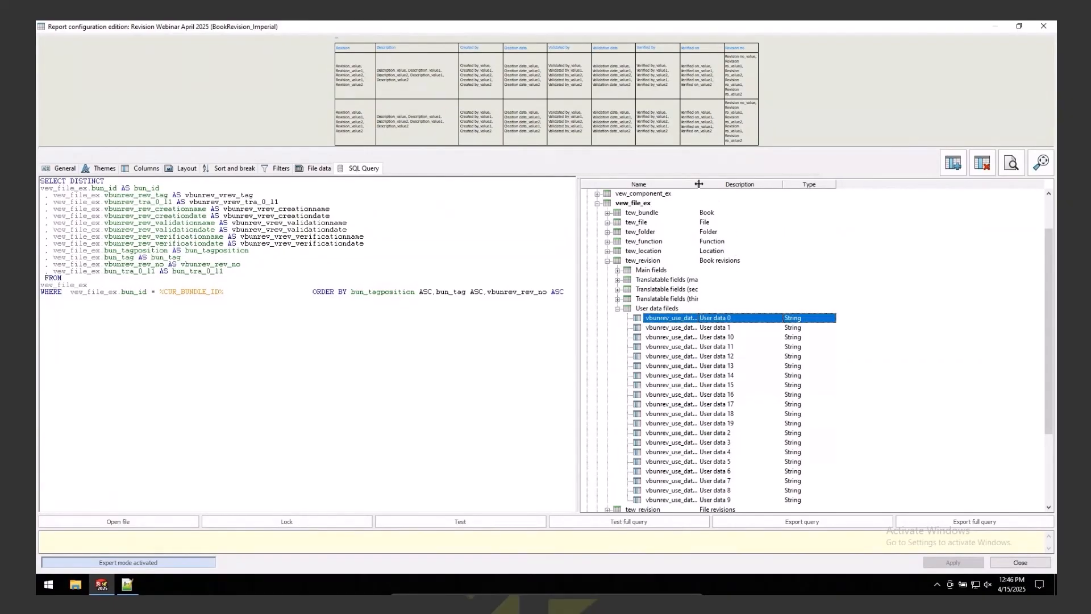
{"action": "left_click_drag", "start_coordinate": [698, 184], "coordinate": [740, 184]}
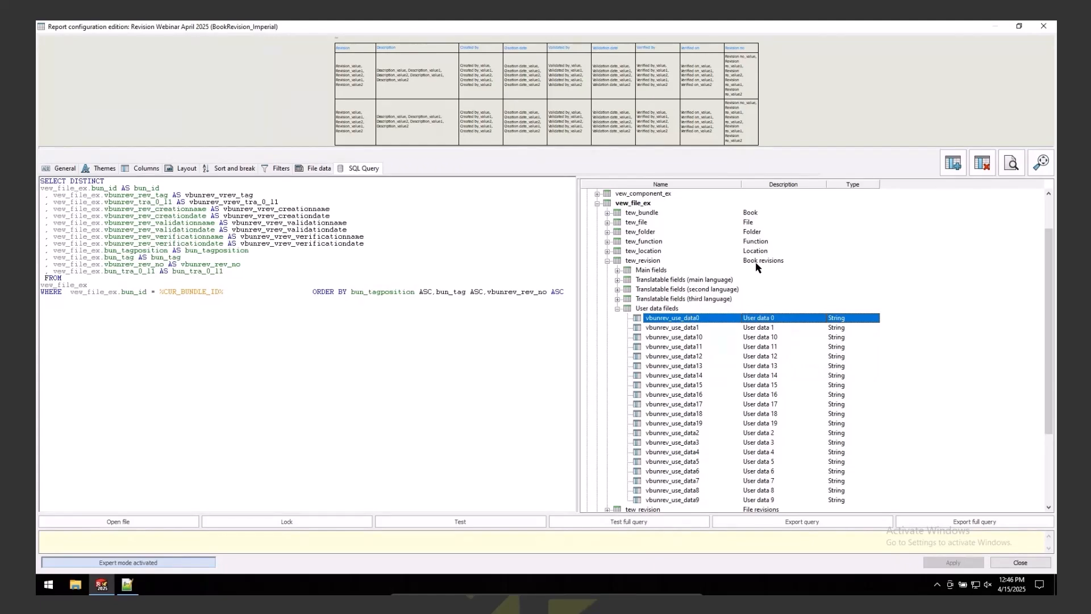
{"action": "double_click", "coordinate": [678, 320]}
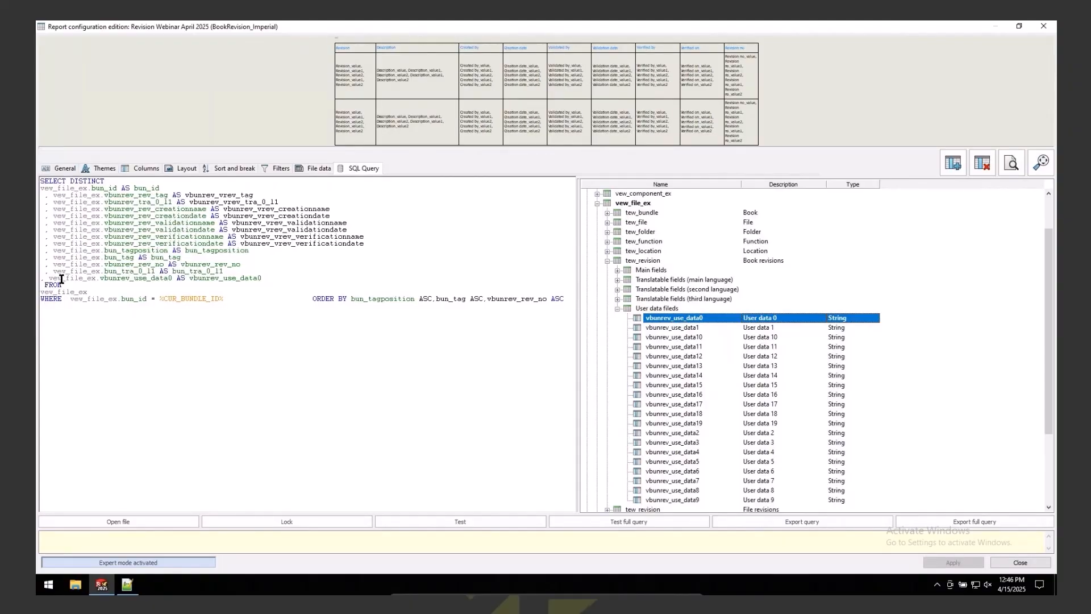
- Change the alias of the vbunrev_use_data0 line in the SQL query to BOOK_ECO_NO
{"action": "left_click_drag", "start_coordinate": [50, 280], "coordinate": [267, 276]}
{"action": "left_click_drag", "start_coordinate": [92, 279], "coordinate": [264, 278]}
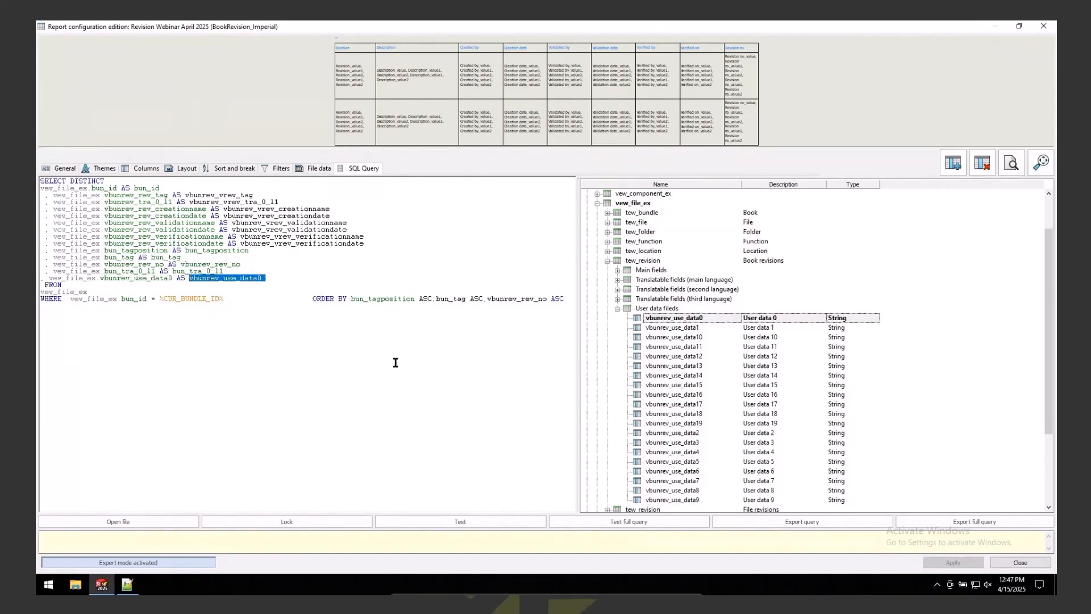
{"action": "type", "text": "BOOK"}
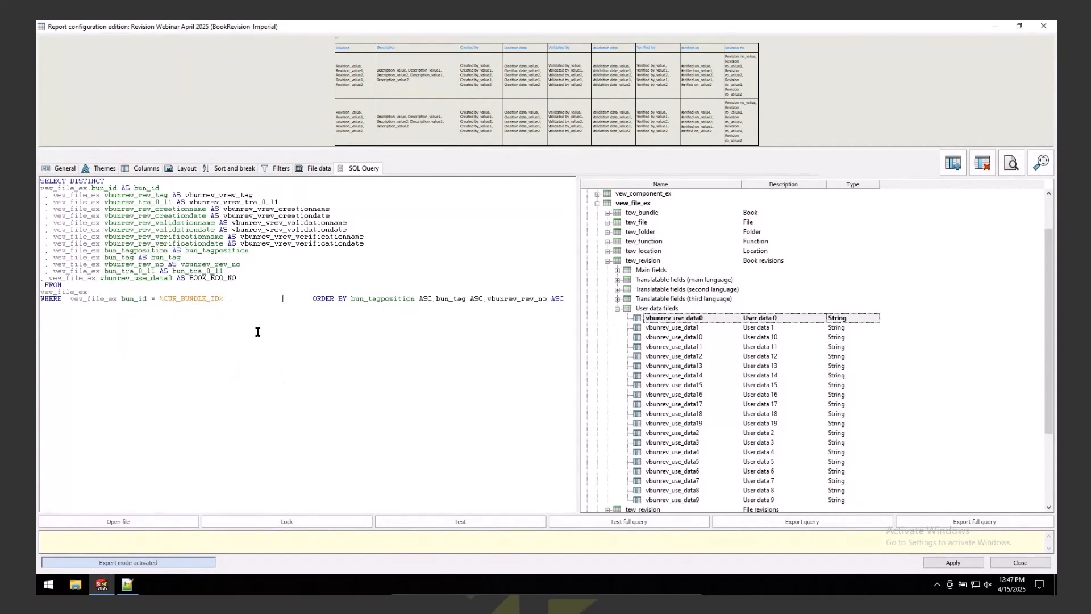
- Apply the changed SQL query by testing it, and check the BOOK_ECO_NO column in the query results
{"action": "left_click", "coordinate": [954, 562]}
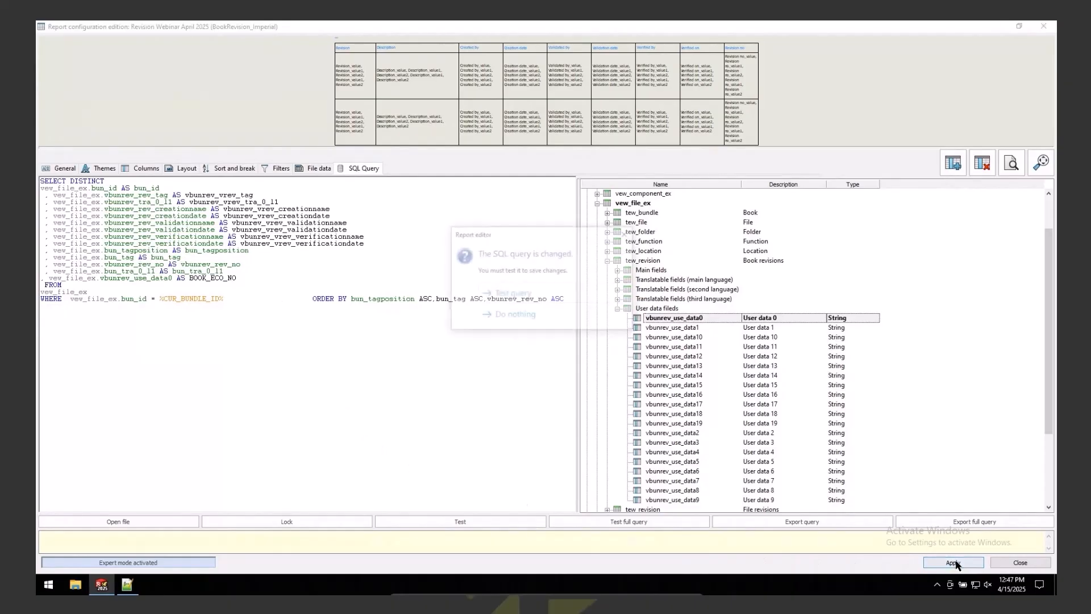
{"action": "left_click", "coordinate": [513, 294]}
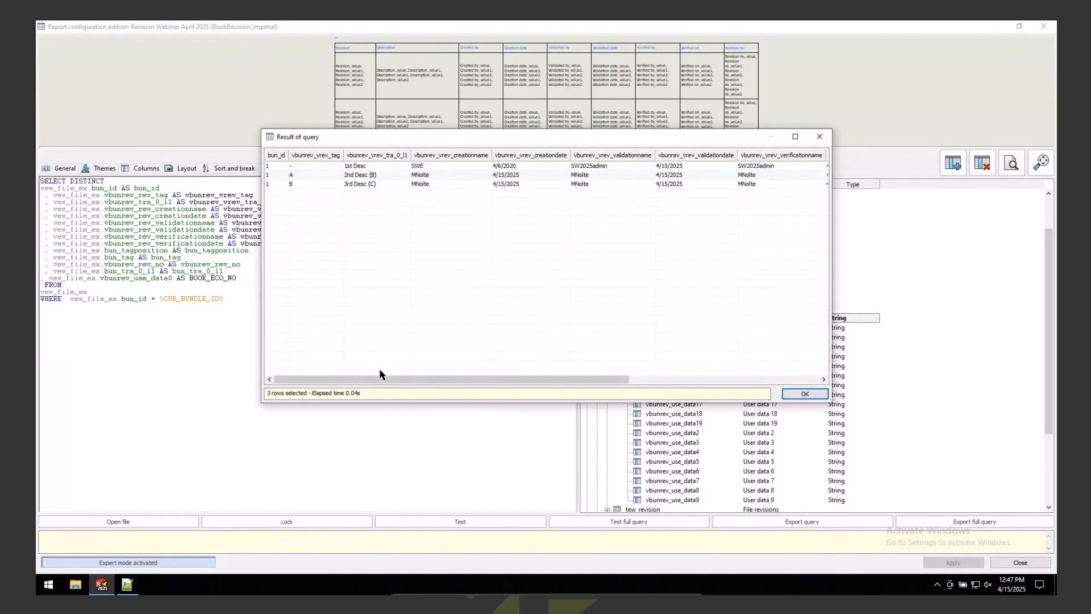
{"action": "left_click_drag", "start_coordinate": [382, 383], "coordinate": [794, 246]}
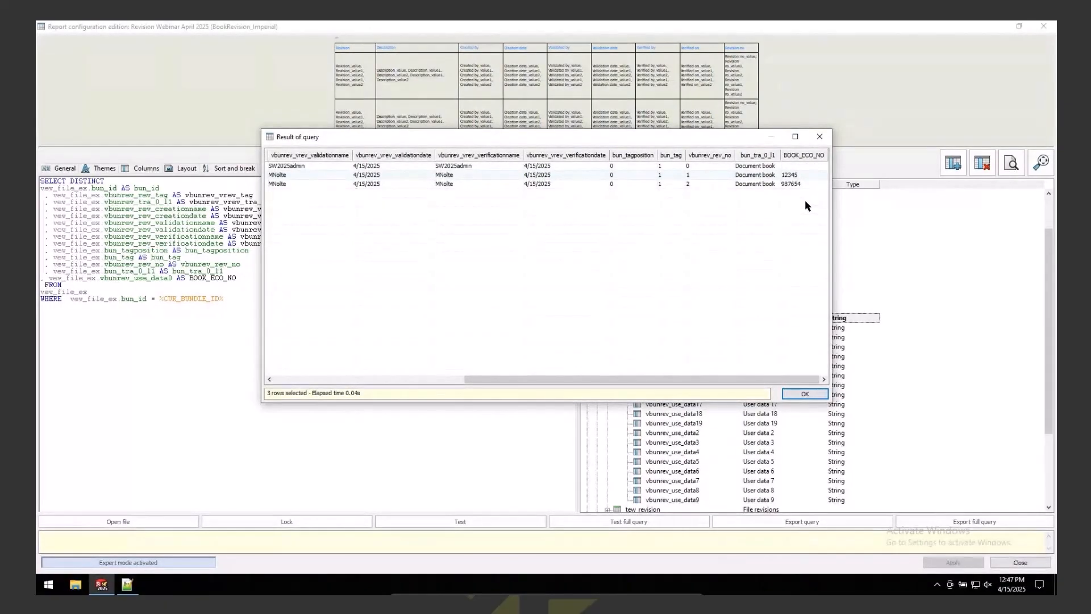
{"action": "left_click", "coordinate": [806, 395]}
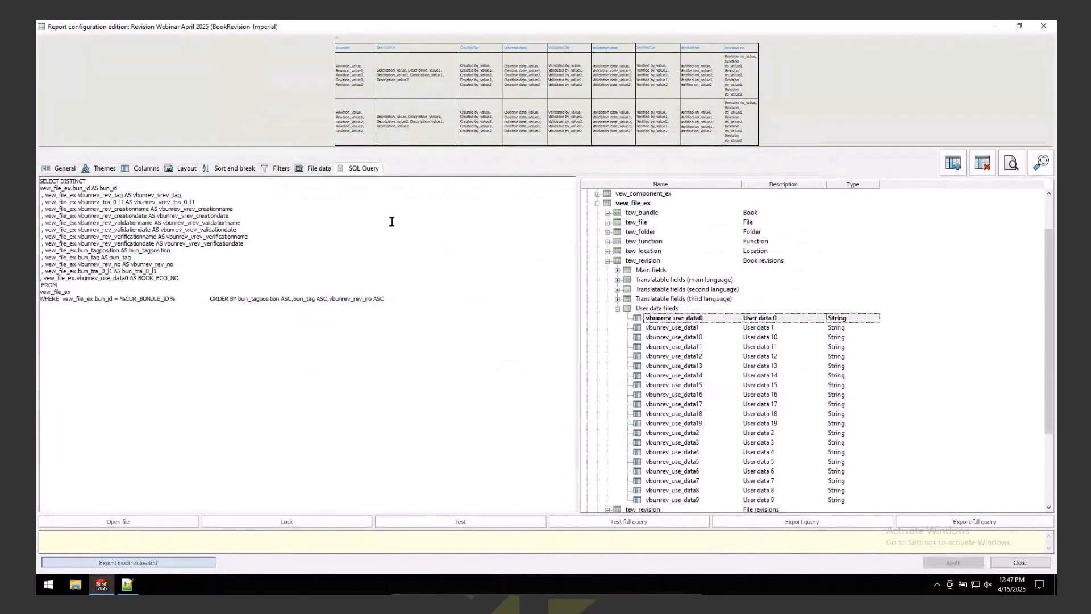
- Delete the Revision no column from the report's column definitions
{"action": "left_click", "coordinate": [146, 169]}
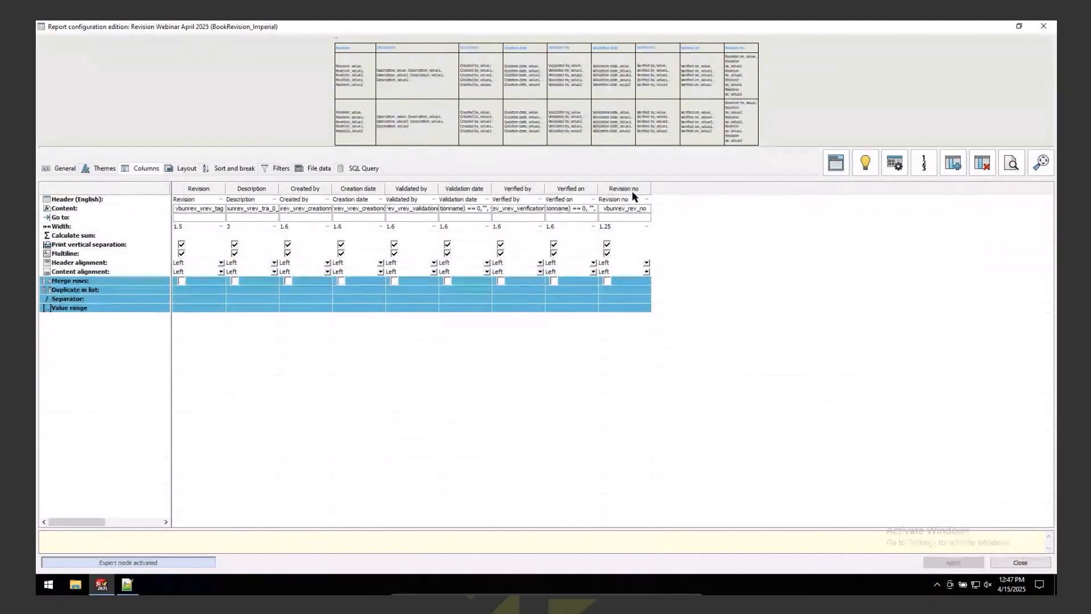
{"action": "left_click", "coordinate": [983, 165]}
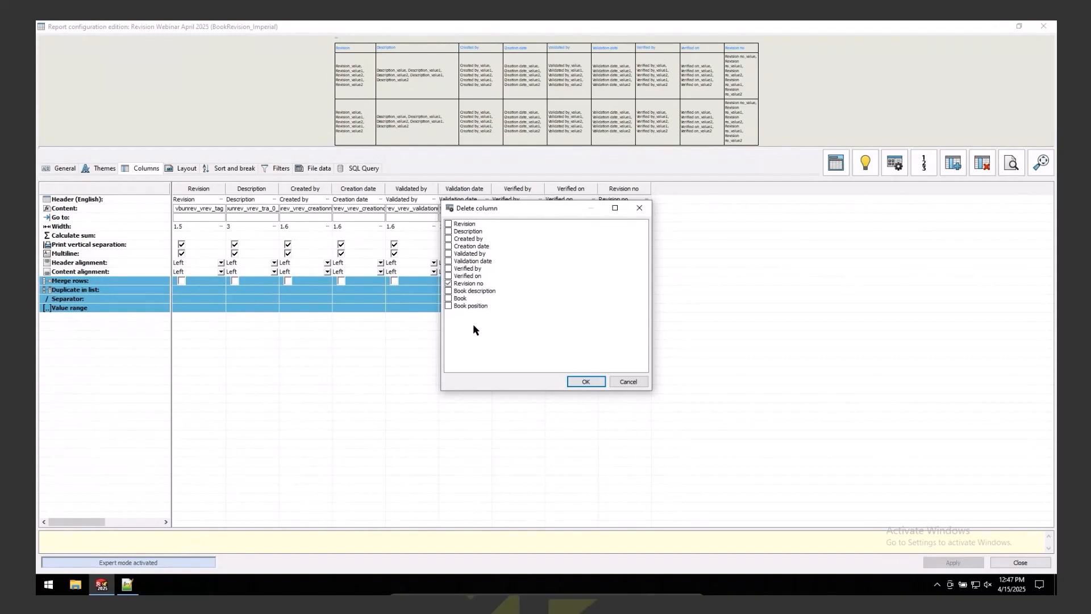
{"action": "left_click", "coordinate": [587, 381]}
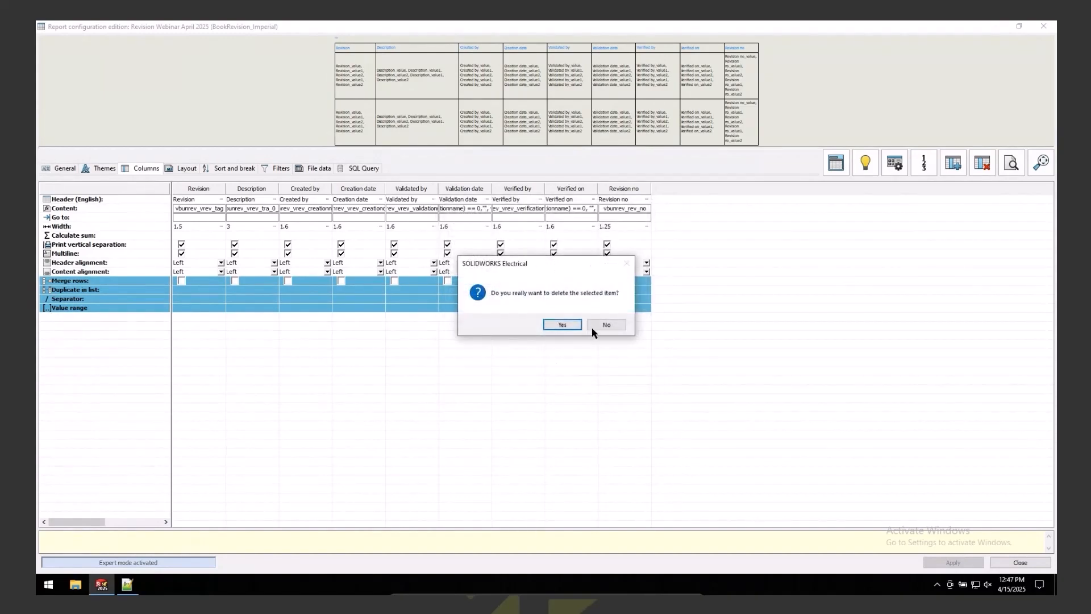
{"action": "left_click", "coordinate": [569, 327]}
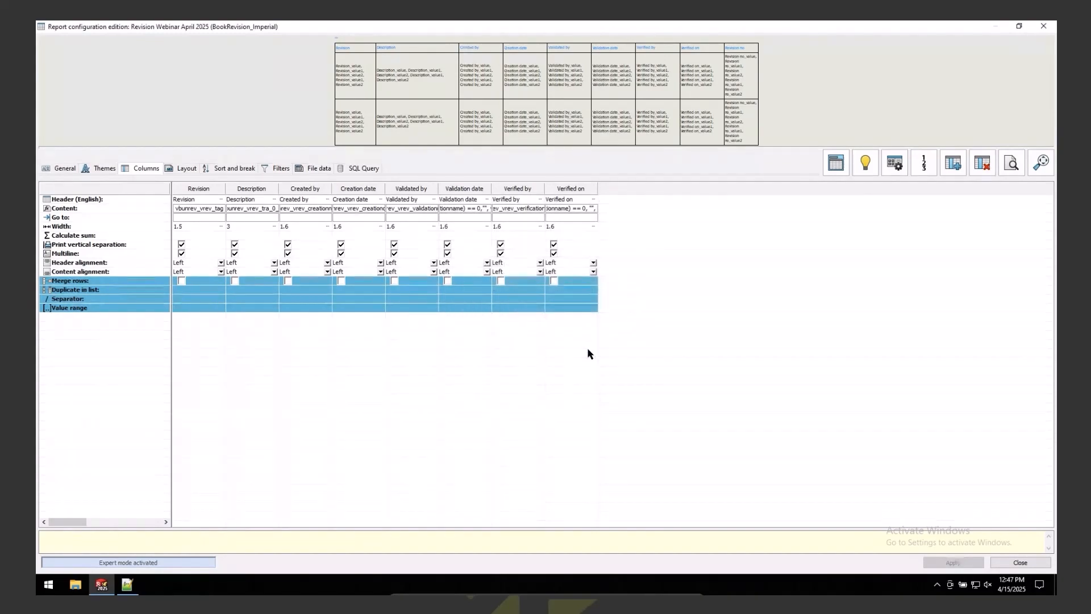
- Start a new report column with the English header description ECO NO
{"action": "left_click", "coordinate": [956, 164]}
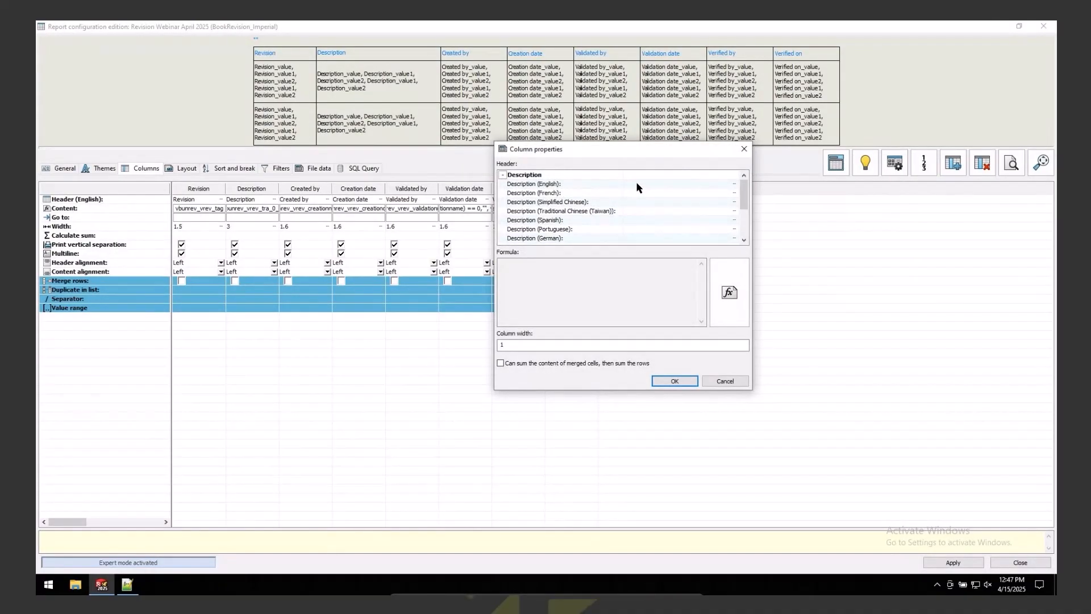
{"action": "left_click", "coordinate": [640, 184]}
{"action": "type", "text": "EC"}
{"action": "type", "text": "NO"}
- Use the BOOK_ECO_NO variable as the new column's content formula and add the column to the report
{"action": "left_click", "coordinate": [728, 294]}
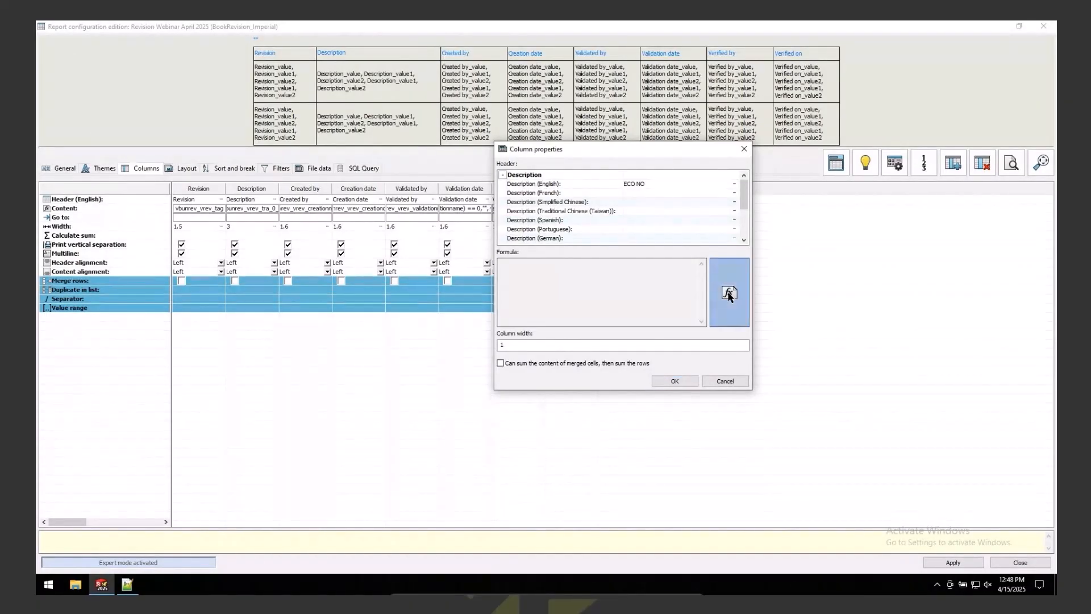
{"action": "left_click_drag", "start_coordinate": [640, 112], "coordinate": [636, 316]}
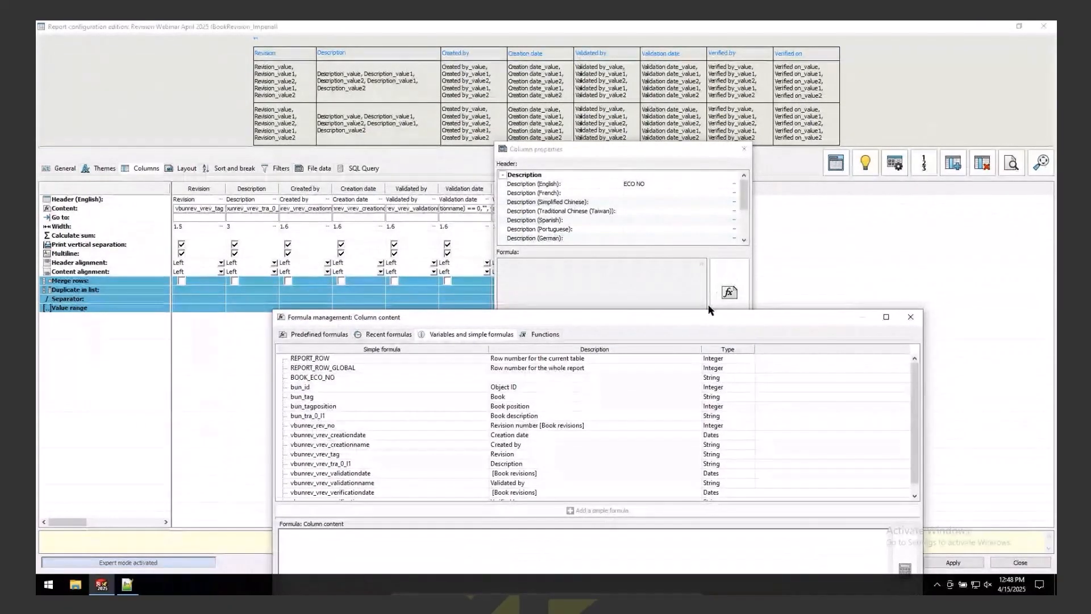
{"action": "left_click_drag", "start_coordinate": [702, 318], "coordinate": [688, 151]}
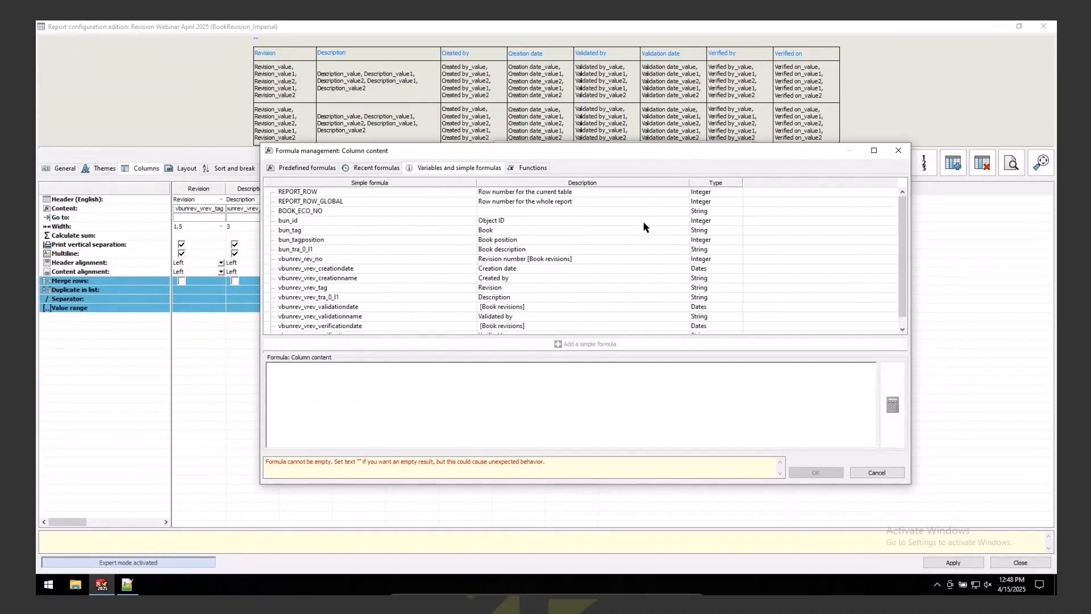
{"action": "left_click", "coordinate": [308, 212]}
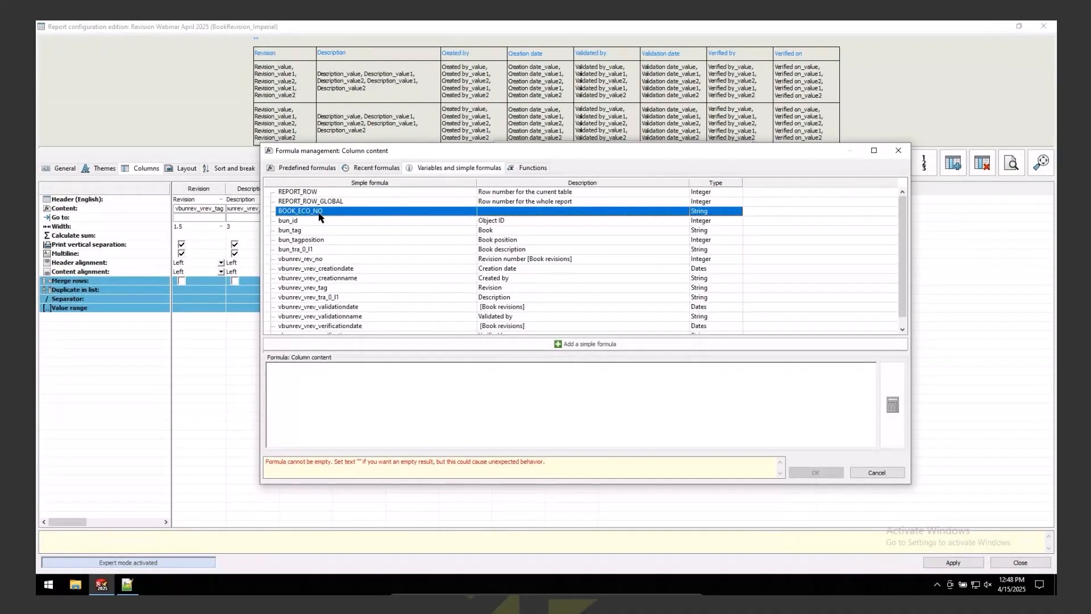
{"action": "double_click", "coordinate": [318, 212]}
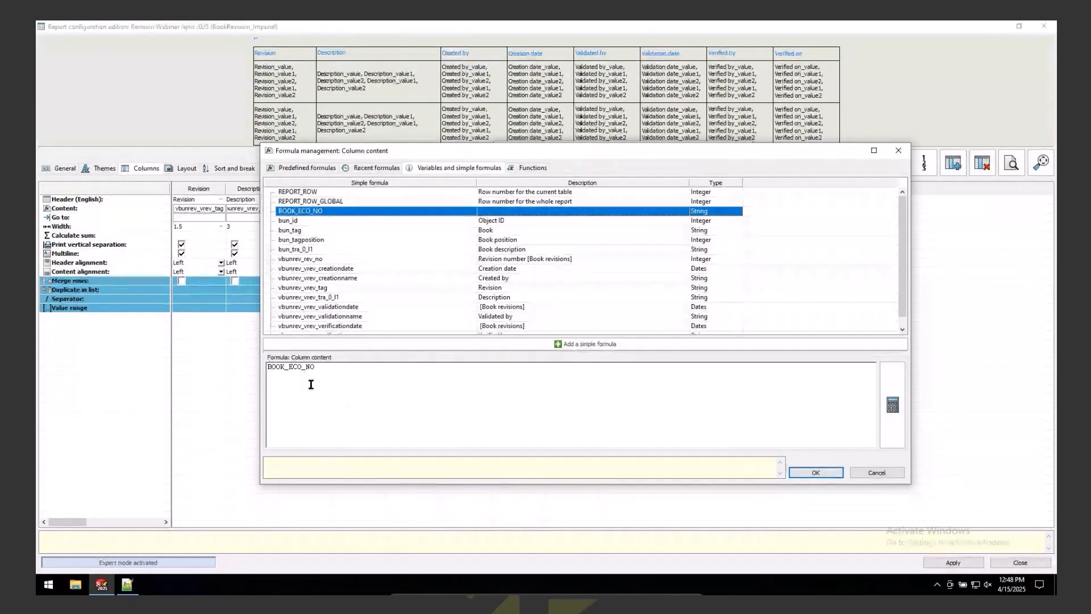
{"action": "left_click", "coordinate": [816, 473]}
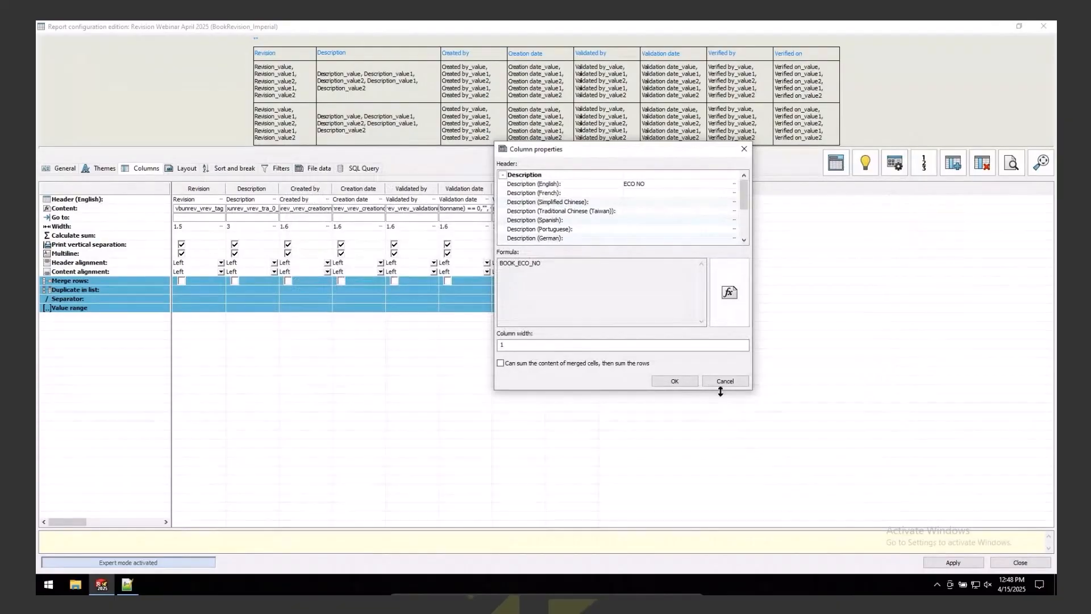
{"action": "left_click", "coordinate": [675, 381]}
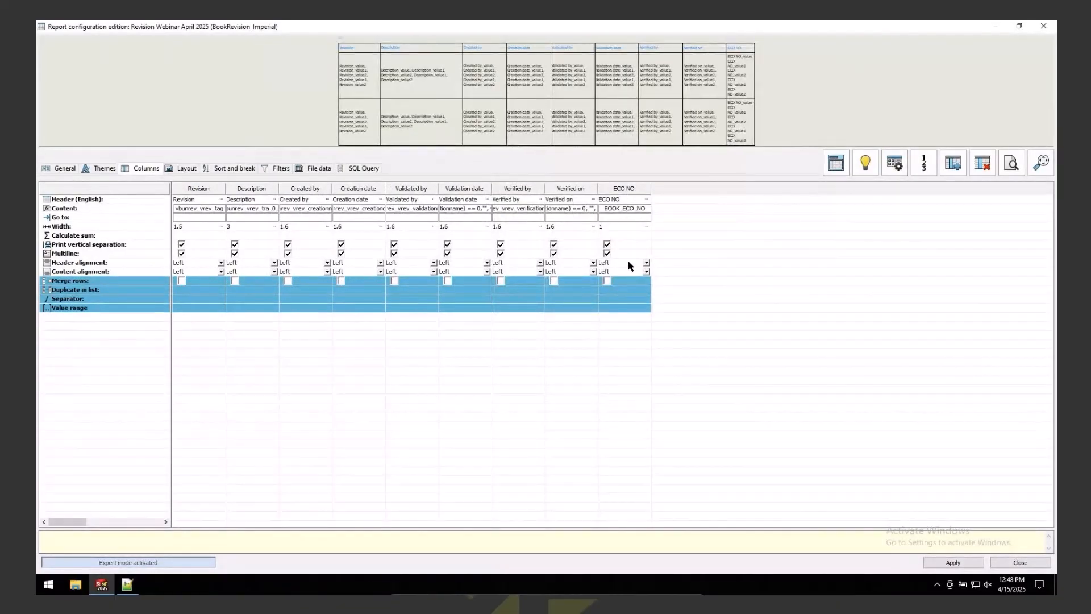
- Set the Revision column width to 1 and the Created by and Validated by widths to 1.3, saving and closing the report configuration
{"action": "left_click", "coordinate": [197, 226]}
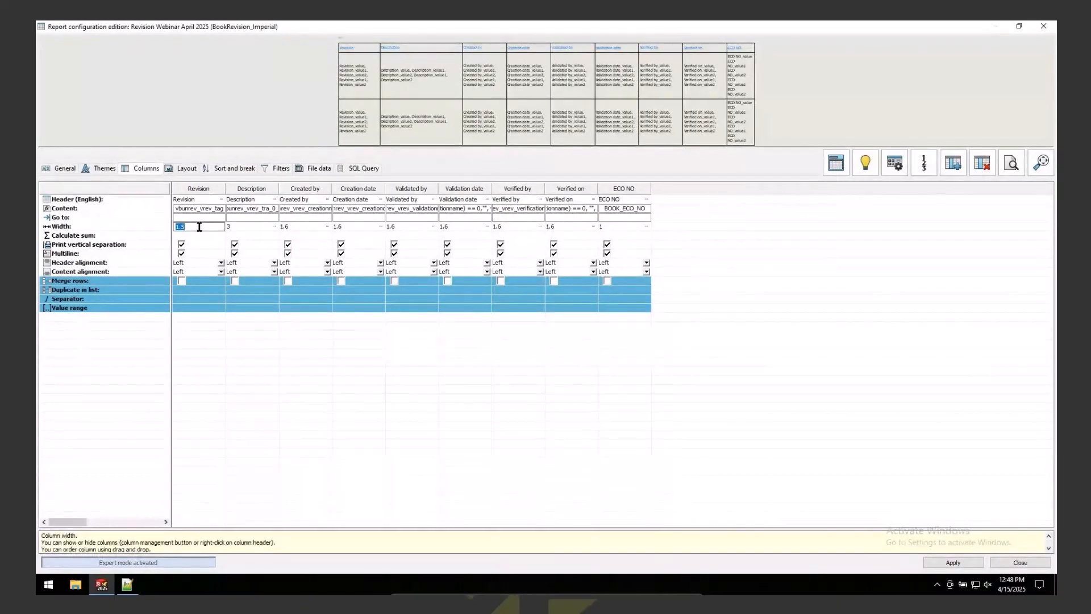
{"action": "type", "text": "1"}
{"action": "left_click", "coordinate": [241, 228]}
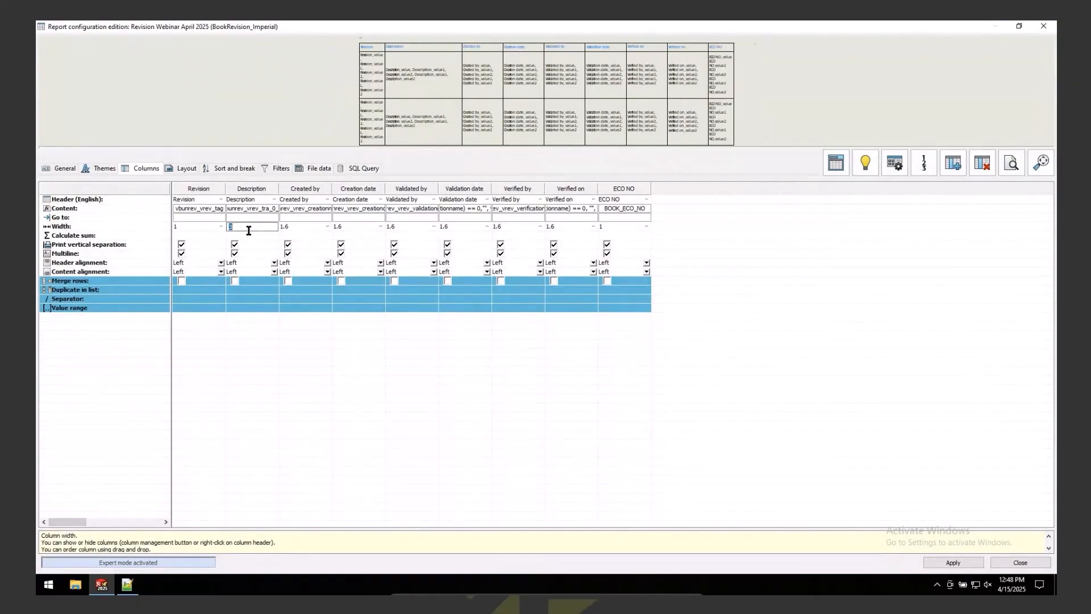
{"action": "left_click", "coordinate": [303, 228]}
{"action": "type", "text": "1.3"}
{"action": "left_click", "coordinate": [408, 227]}
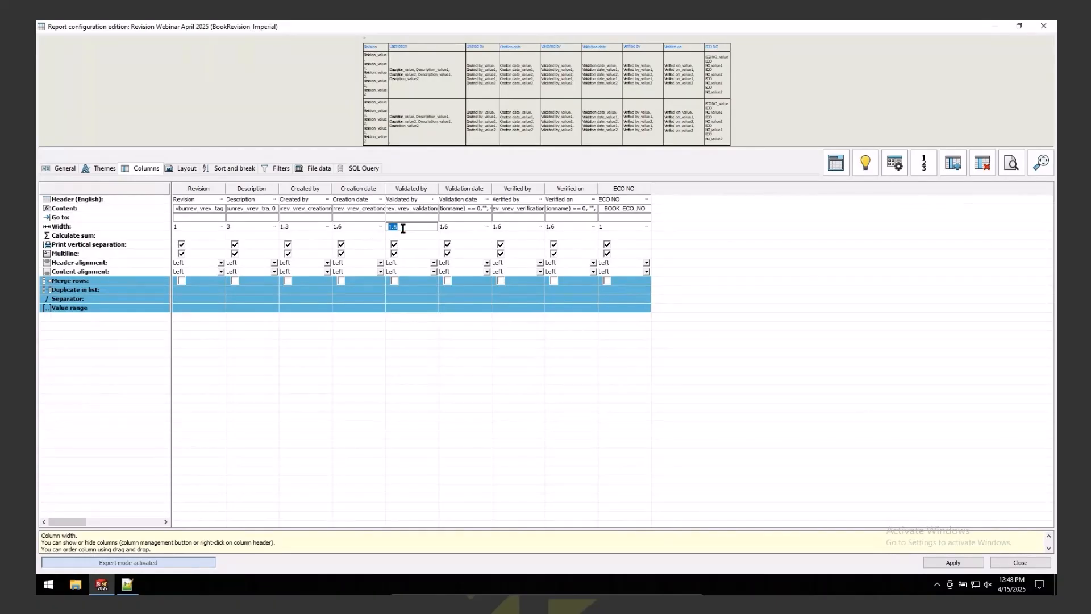
{"action": "type", "text": "1.3"}
{"action": "left_click", "coordinate": [593, 348]}
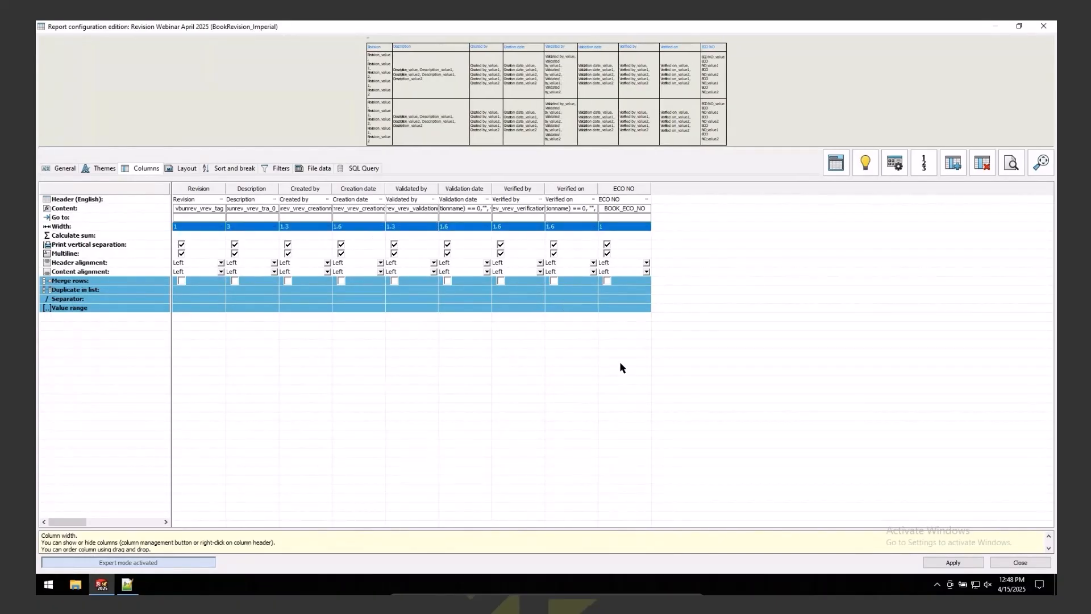
{"action": "left_click", "coordinate": [952, 562]}
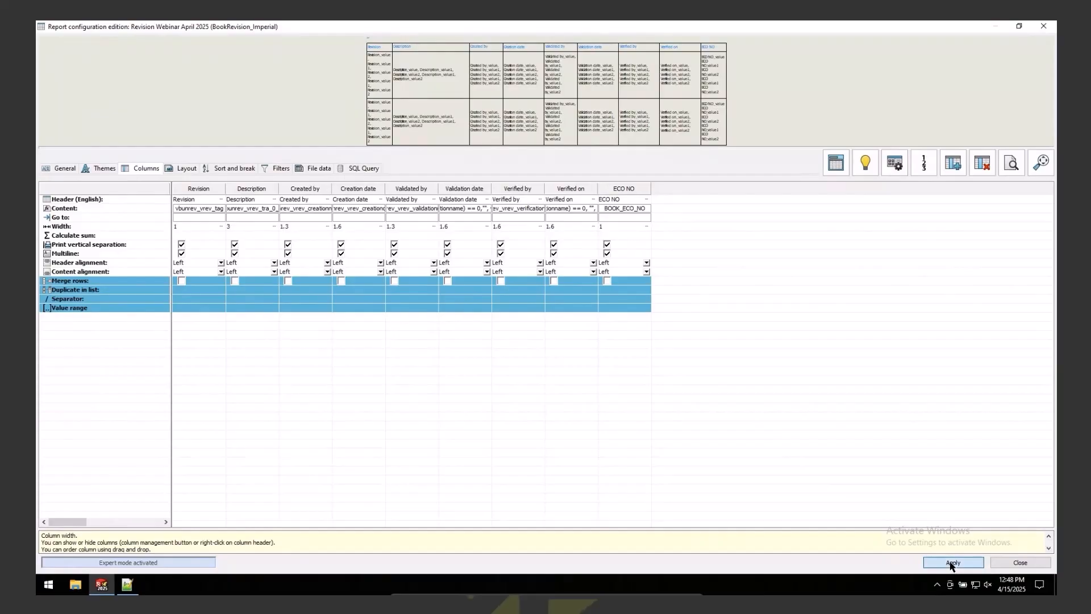
{"action": "left_click", "coordinate": [1020, 563]}
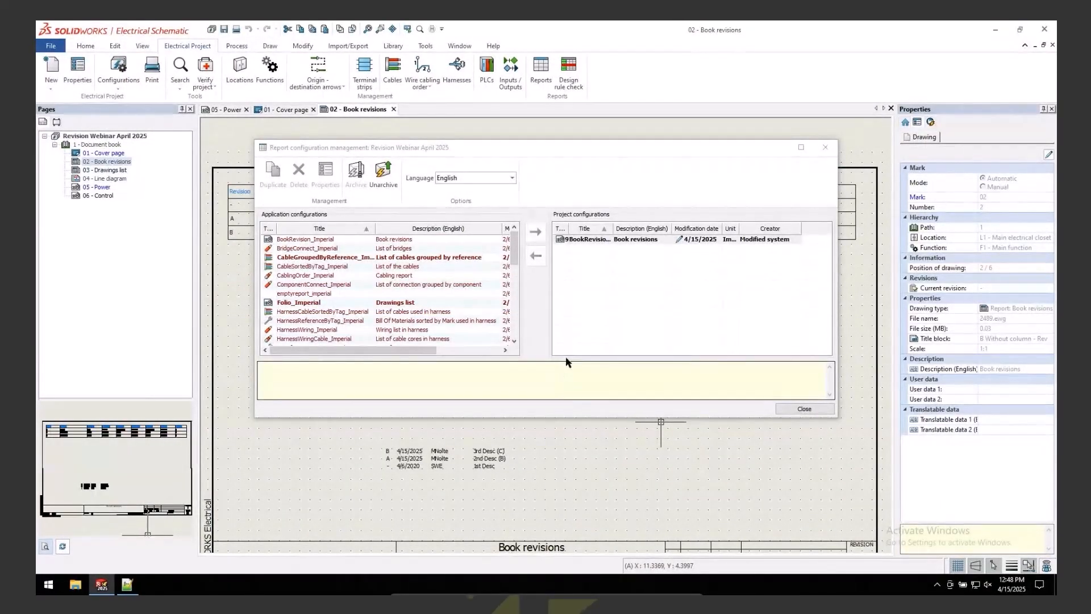
{"action": "left_click", "coordinate": [802, 408]}
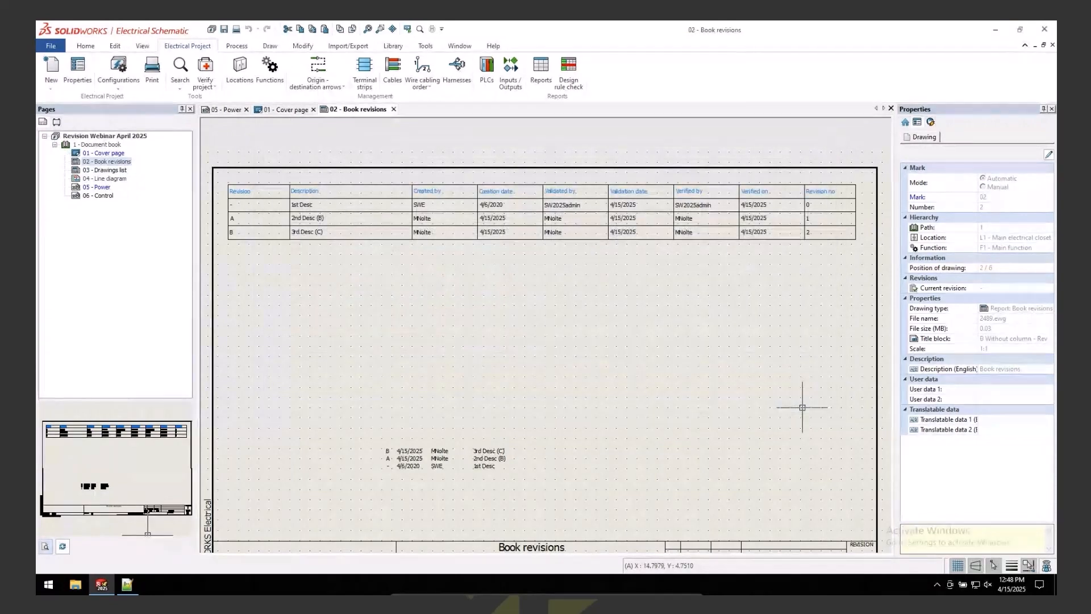
- Update the report drawing of the 02 - Book revisions page with the modified configuration
{"action": "right_click", "coordinate": [358, 110]}
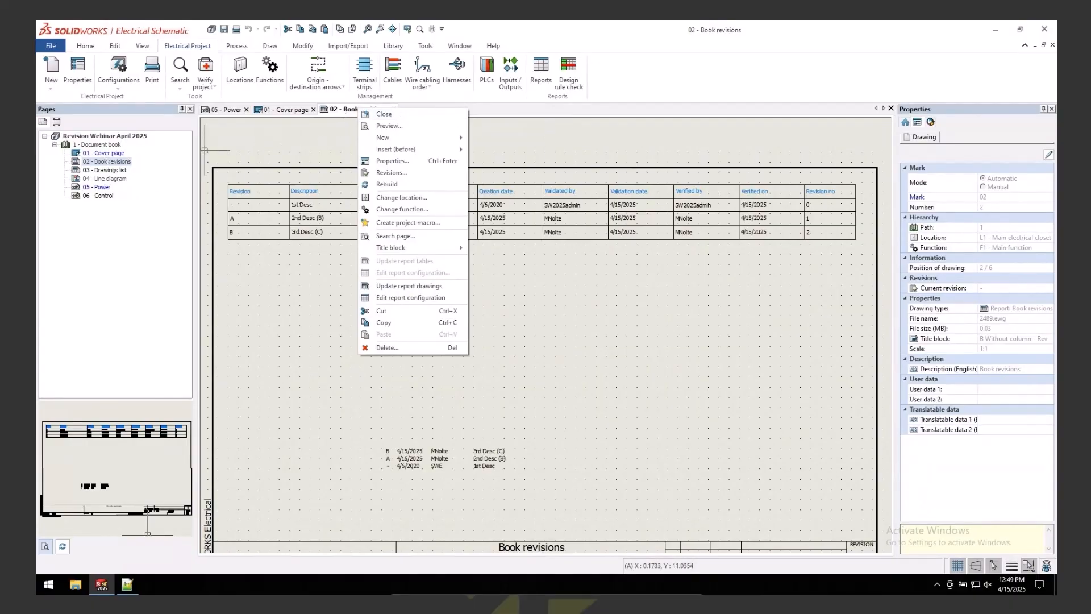
{"action": "left_click", "coordinate": [425, 287]}
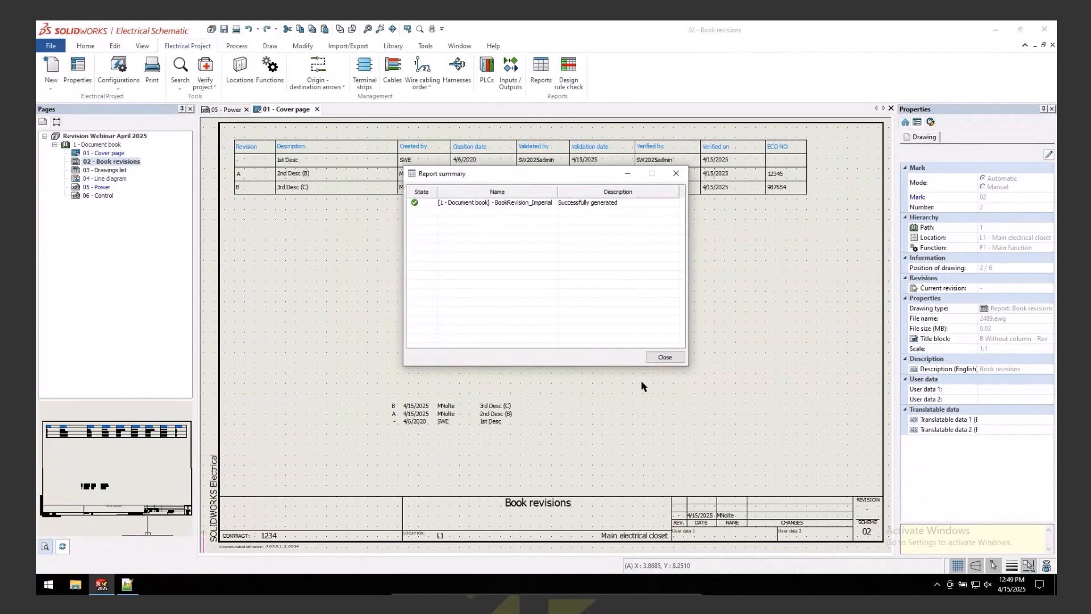
{"action": "left_click", "coordinate": [664, 356]}
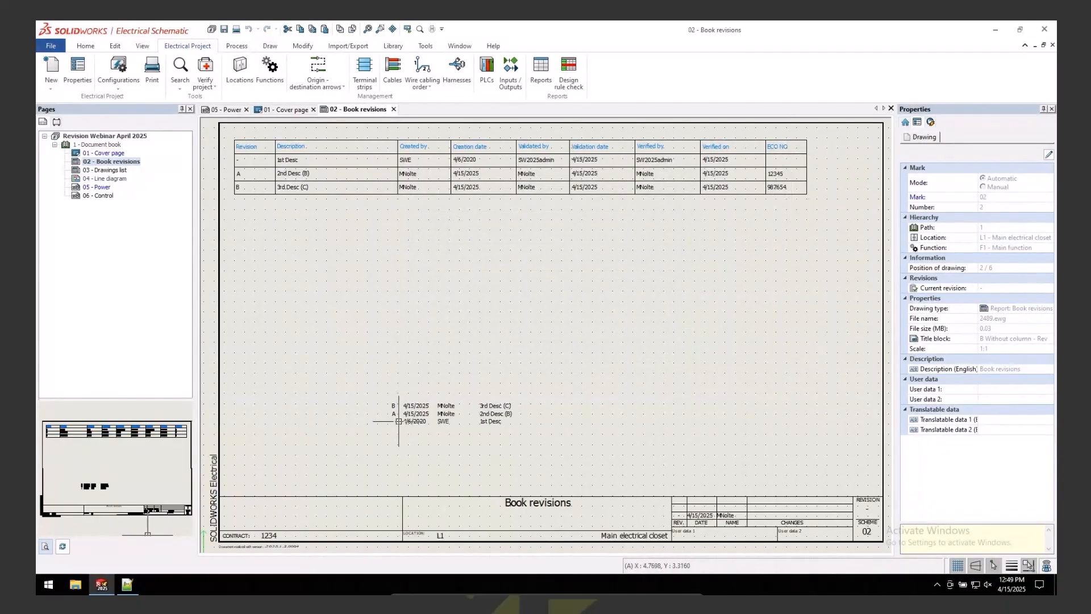
{"action": "scroll", "coordinate": [399, 421], "scroll_direction": "up", "scroll_amount": 1}
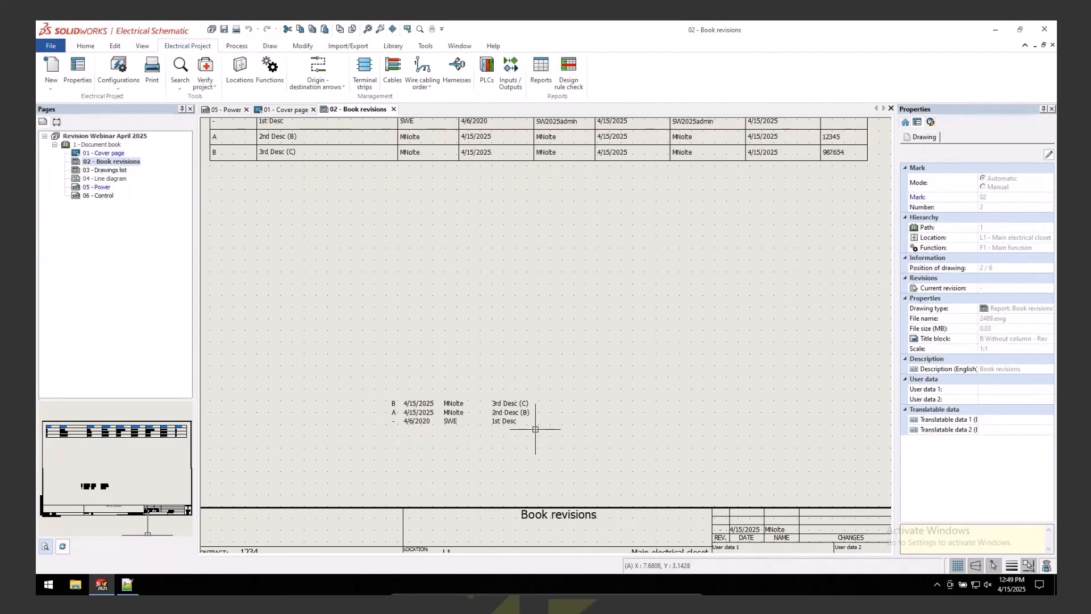
- Review the updated Book revisions table and the project's existing snapshots in snapshot management
{"action": "scroll", "coordinate": [533, 431], "scroll_direction": "down", "scroll_amount": 1}
{"action": "scroll", "coordinate": [535, 428], "scroll_direction": "down", "scroll_amount": 3}
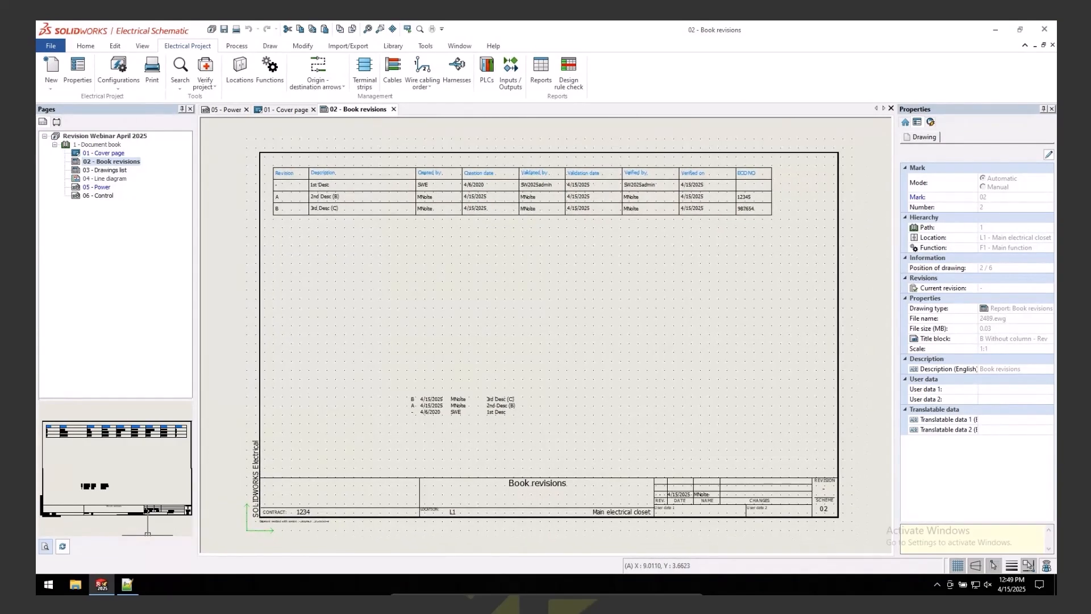
{"action": "scroll", "coordinate": [468, 360], "scroll_direction": "up", "scroll_amount": 1}
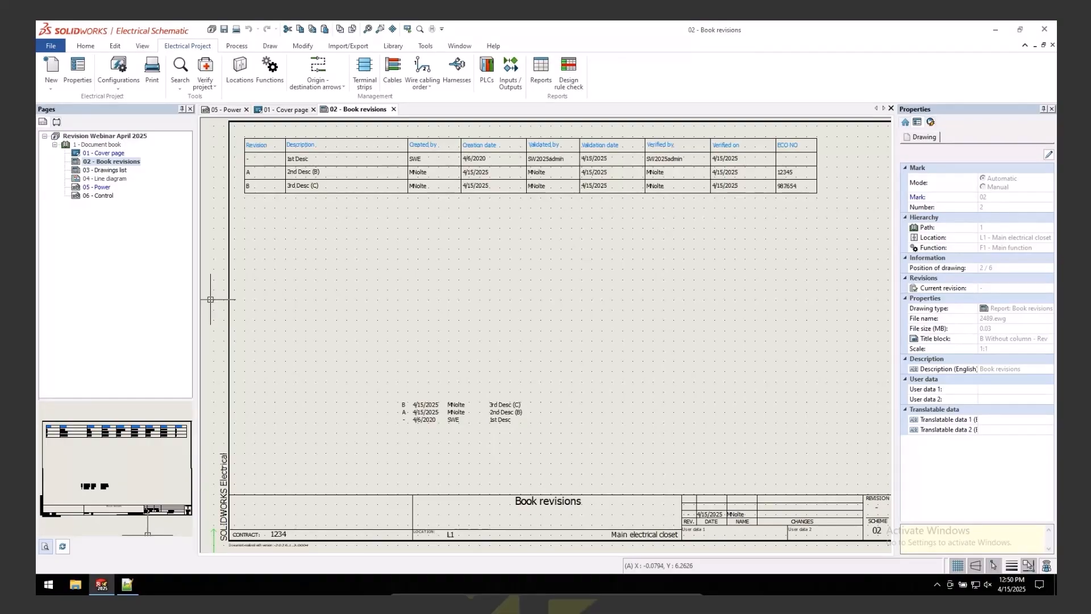
{"action": "left_click", "coordinate": [147, 227]}
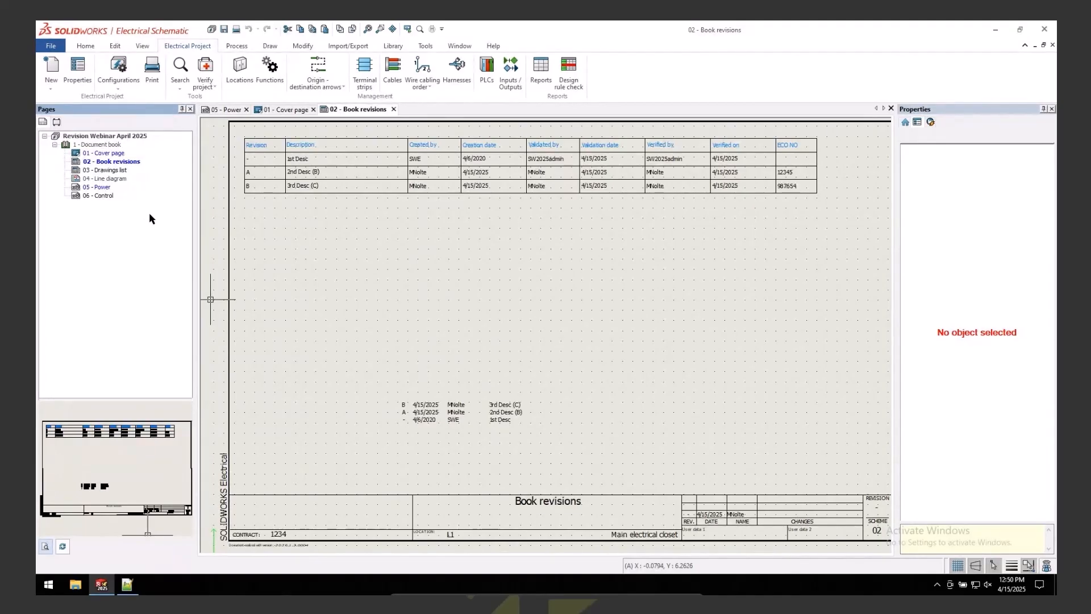
{"action": "left_click", "coordinate": [236, 46]}
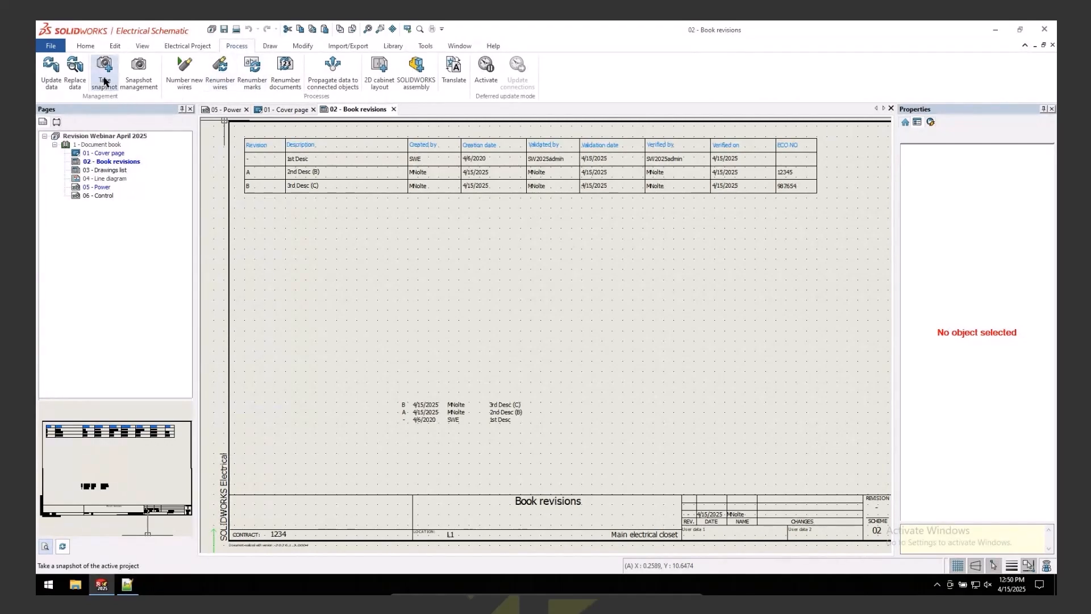
{"action": "left_click", "coordinate": [143, 84]}
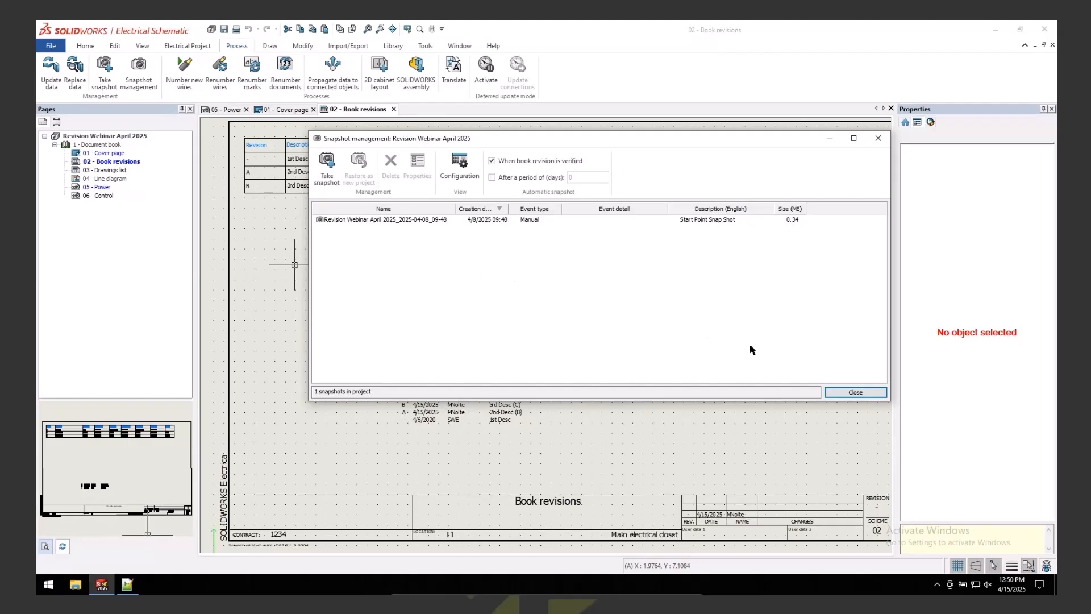
{"action": "left_click", "coordinate": [836, 392]}
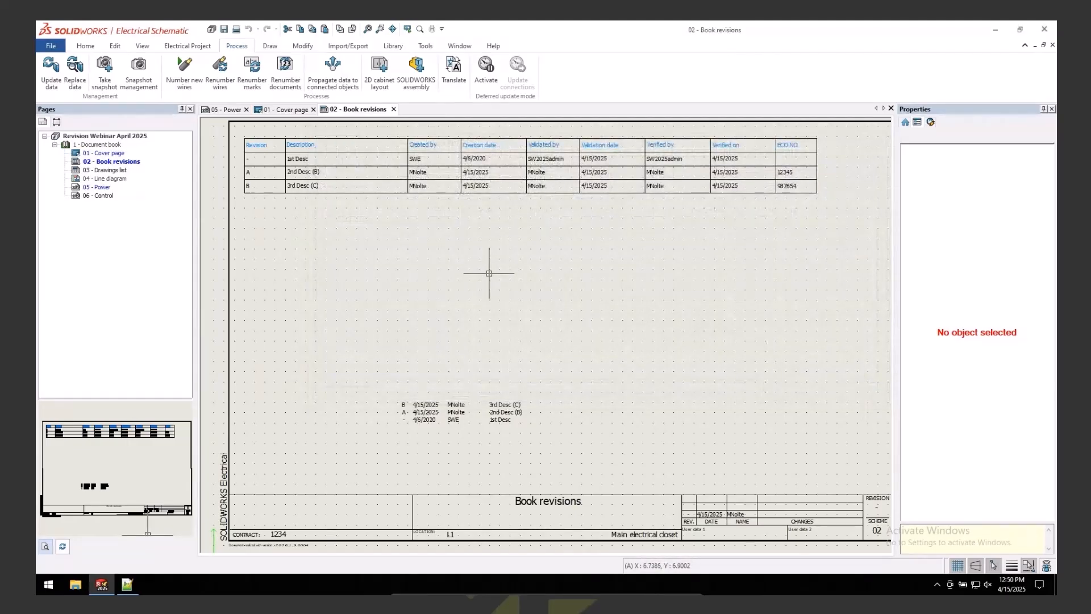
- Create a new revision for the 1 - Document book with the description snap
{"action": "left_click", "coordinate": [112, 145]}
{"action": "right_click", "coordinate": [114, 148]}
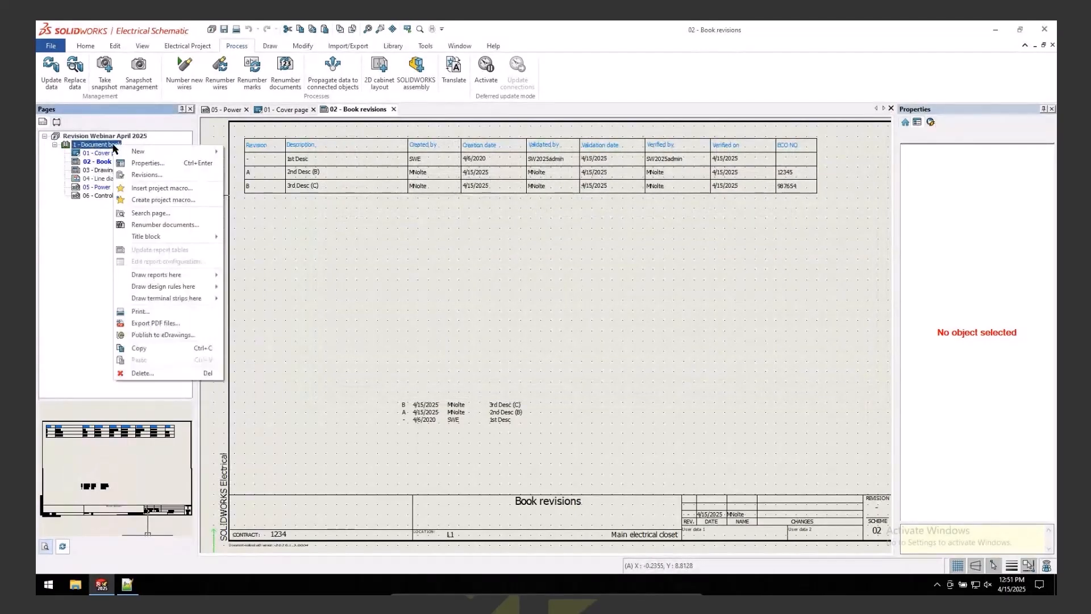
{"action": "left_click", "coordinate": [158, 178]}
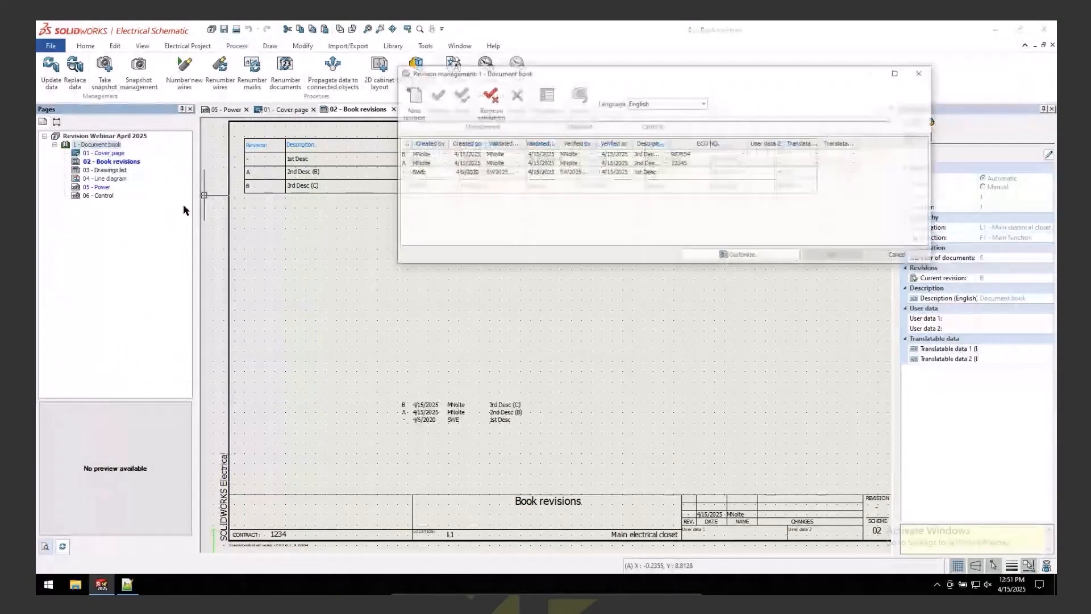
{"action": "left_click", "coordinate": [411, 102]}
{"action": "left_click", "coordinate": [648, 158]}
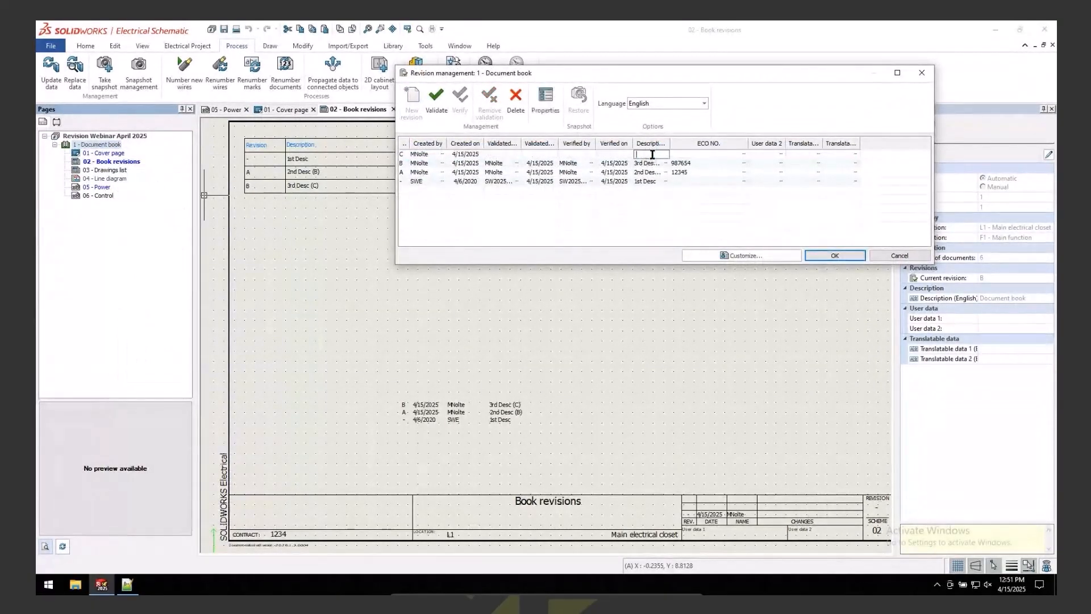
{"action": "type", "text": "snap"}
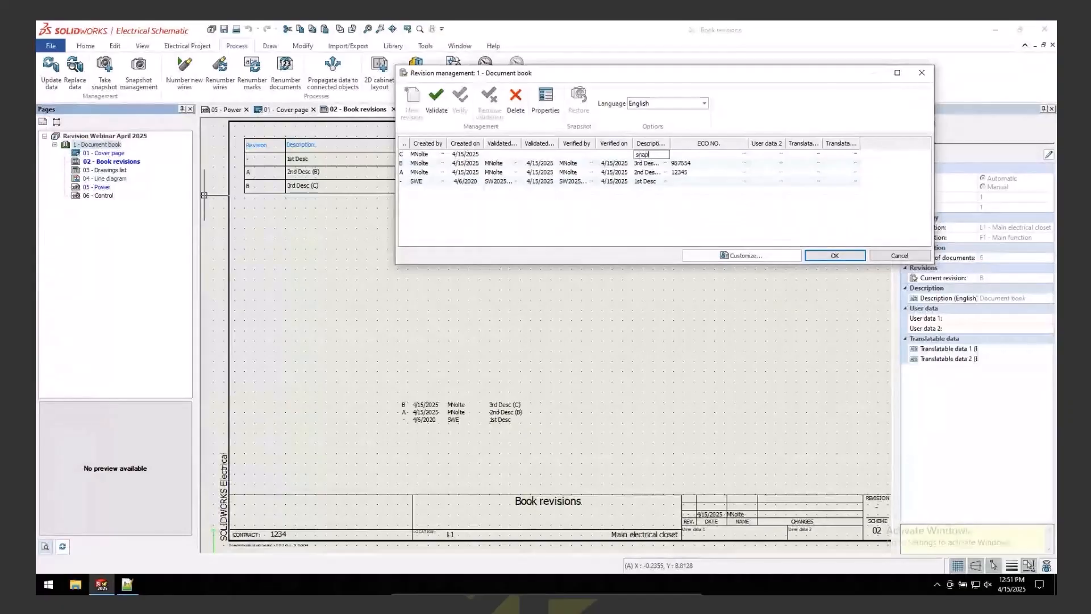
- Validate and verify revision C, apply it to all book documents, and accept the revision changes
{"action": "left_click", "coordinate": [440, 105]}
{"action": "left_click", "coordinate": [462, 103]}
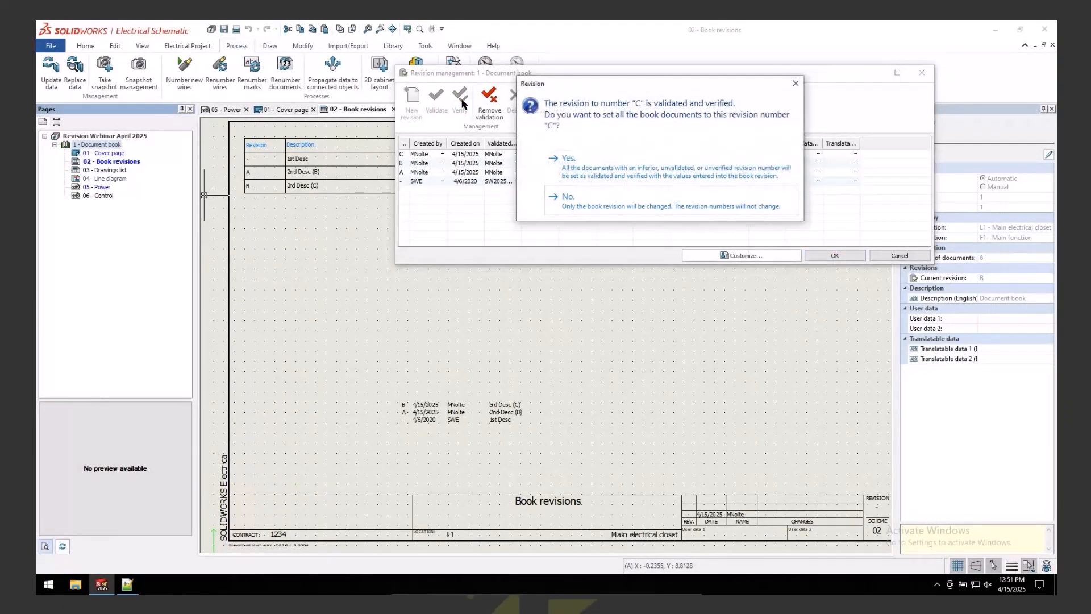
{"action": "left_click", "coordinate": [644, 169]}
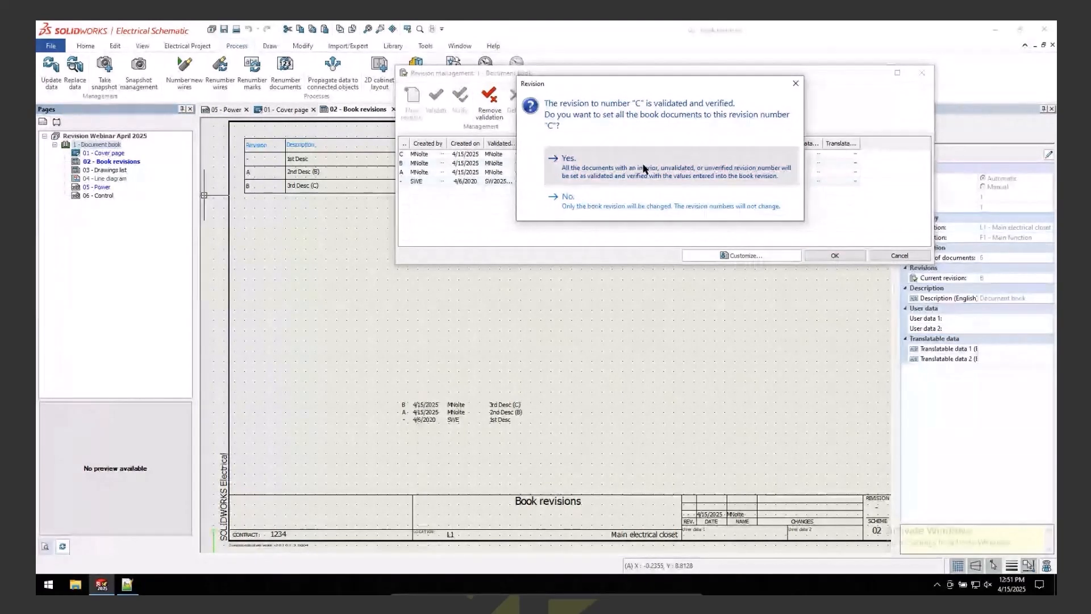
{"action": "left_click", "coordinate": [645, 169]}
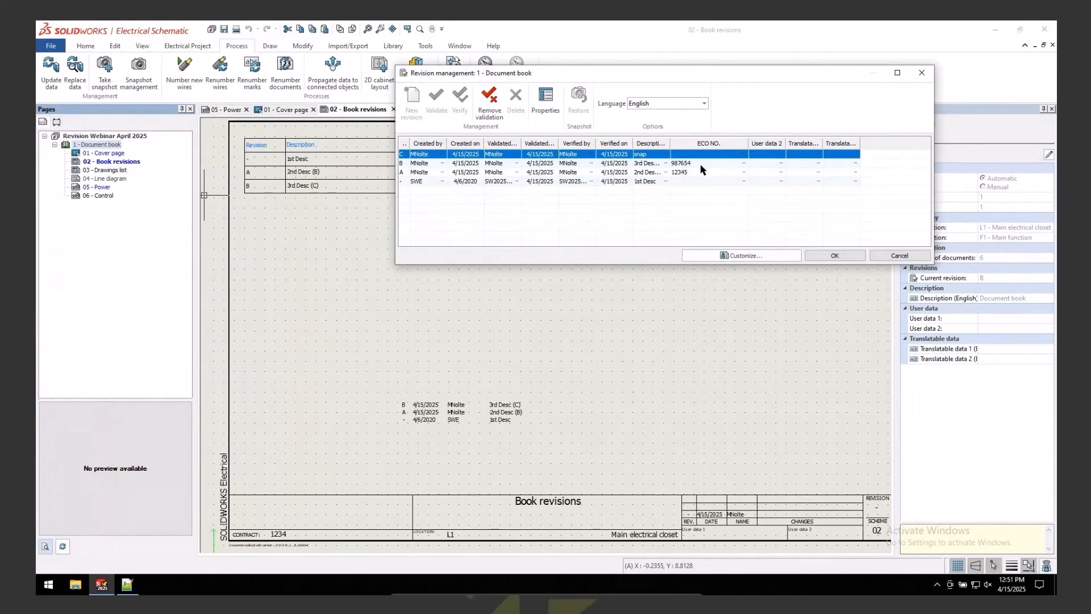
{"action": "left_click", "coordinate": [836, 256]}
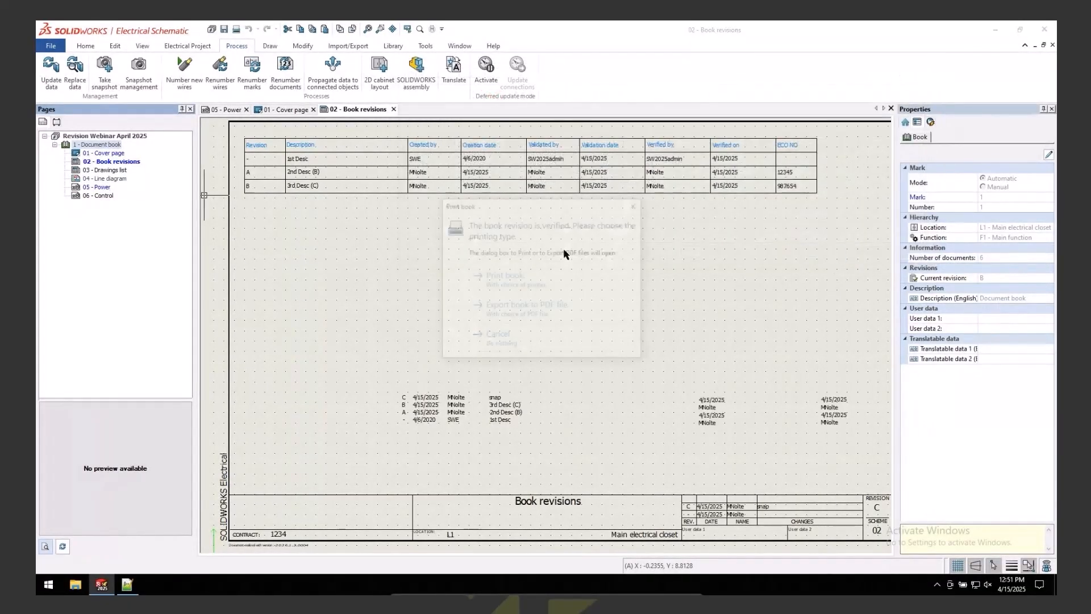
- Skip printing the verified book and take a project snapshot with the proposed name
{"action": "left_click", "coordinate": [507, 344]}
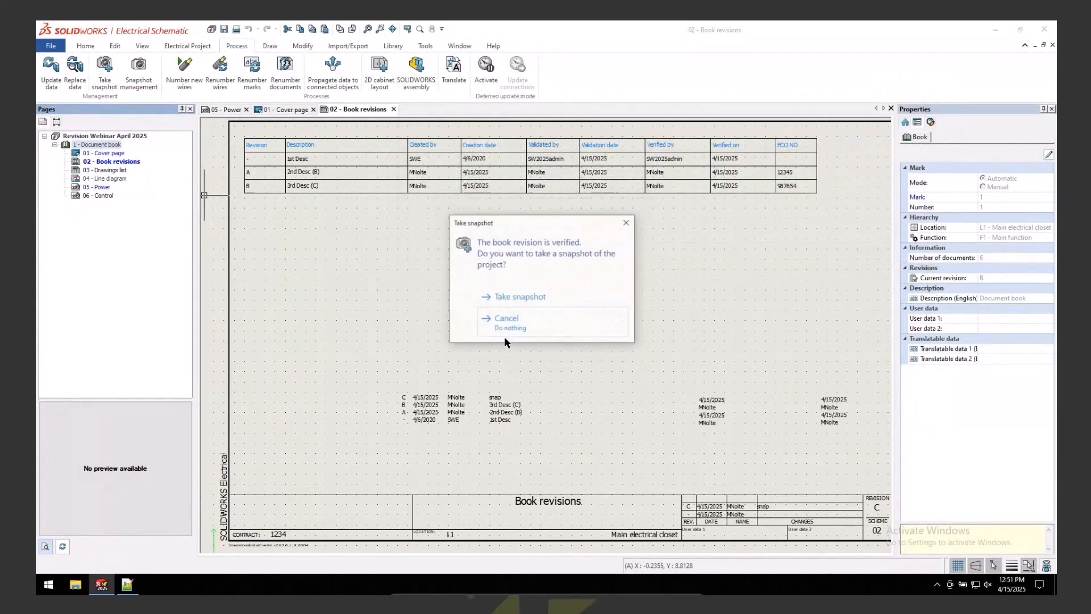
{"action": "left_click", "coordinate": [535, 297]}
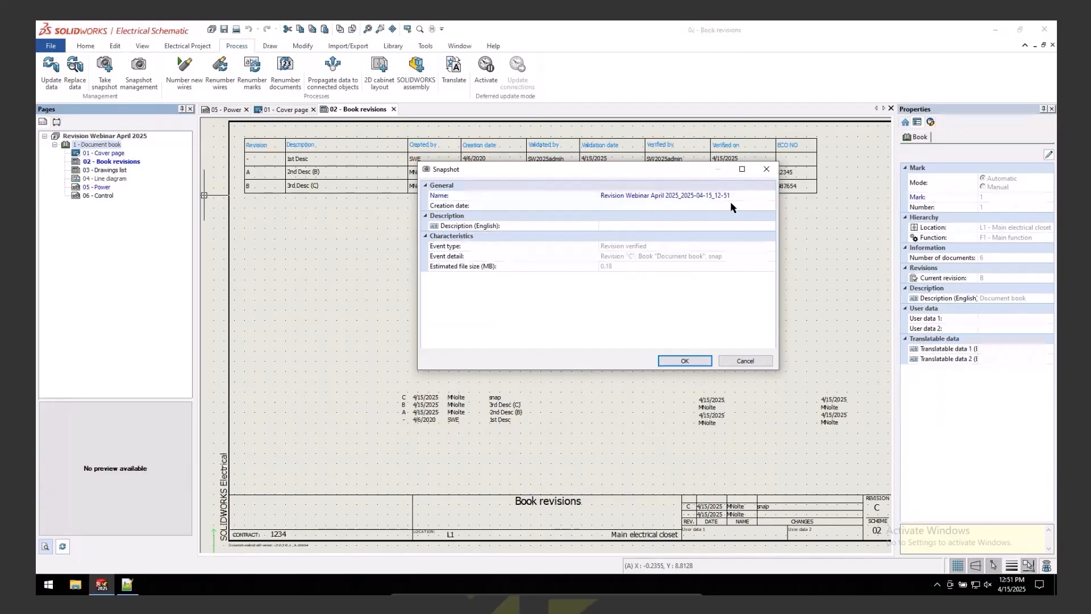
{"action": "left_click", "coordinate": [686, 361]}
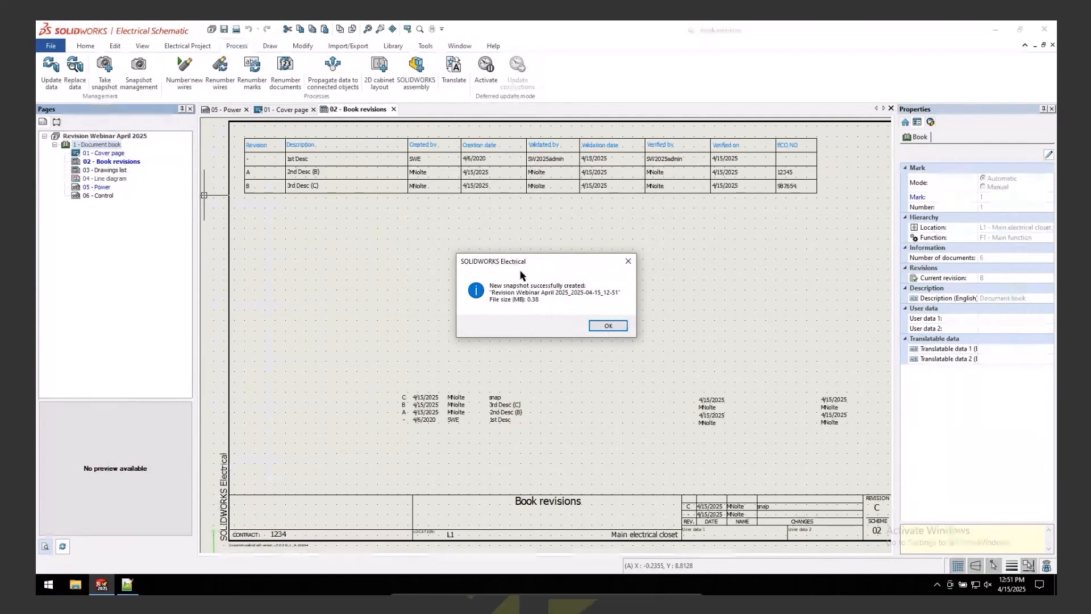
{"action": "left_click", "coordinate": [607, 327]}
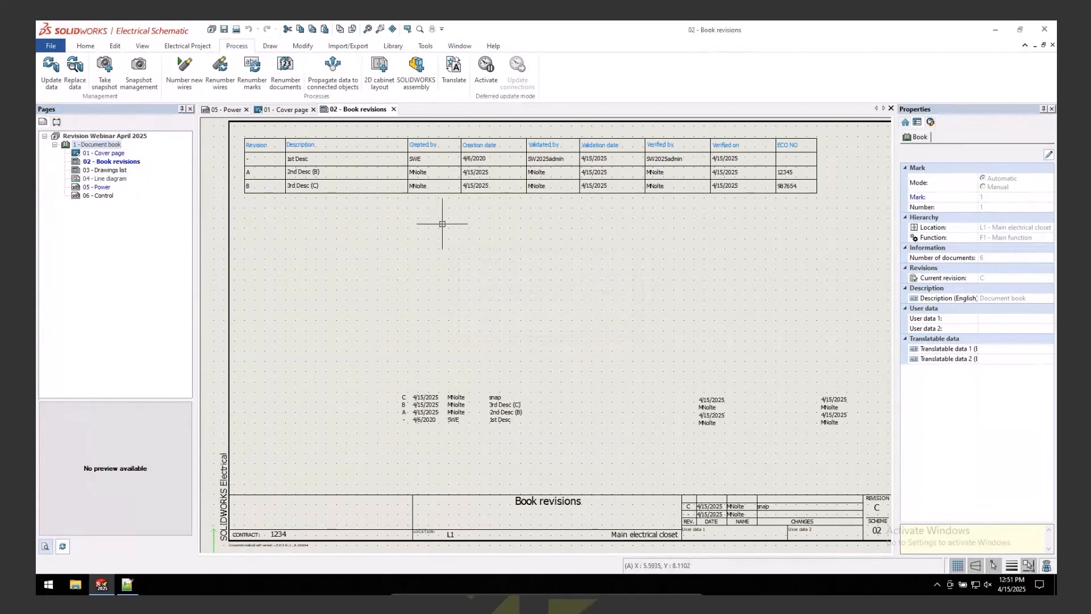
- Update the 02 - Book revisions report drawing to include revision C
{"action": "right_click", "coordinate": [363, 110]}
{"action": "left_click", "coordinate": [410, 289]}
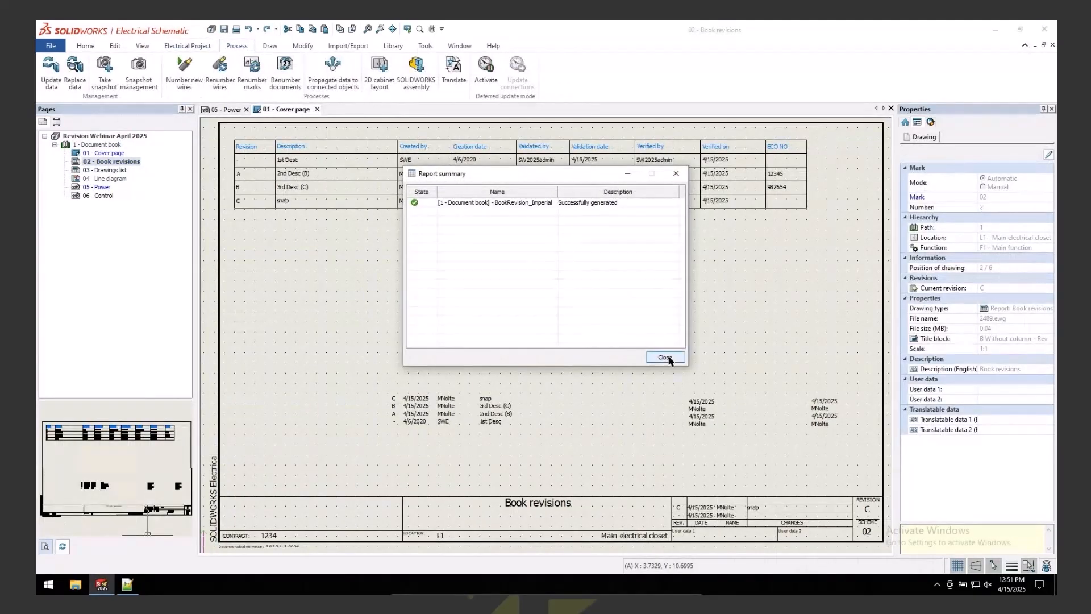
{"action": "left_click", "coordinate": [665, 357]}
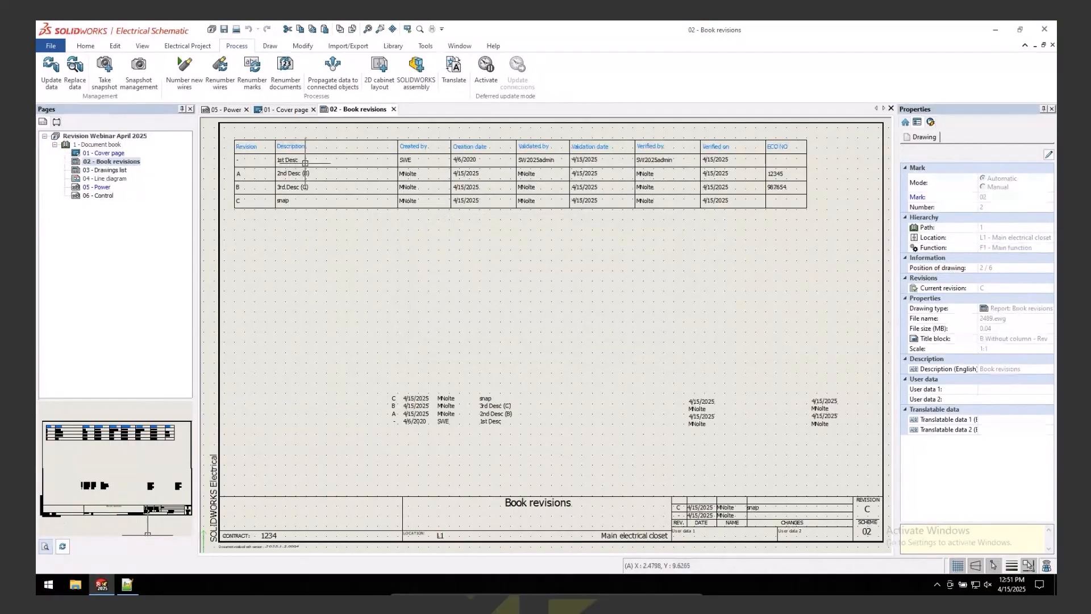
- Review the snapshot list in snapshot management, widening the Event type and Event detail columns
{"action": "left_click", "coordinate": [141, 77]}
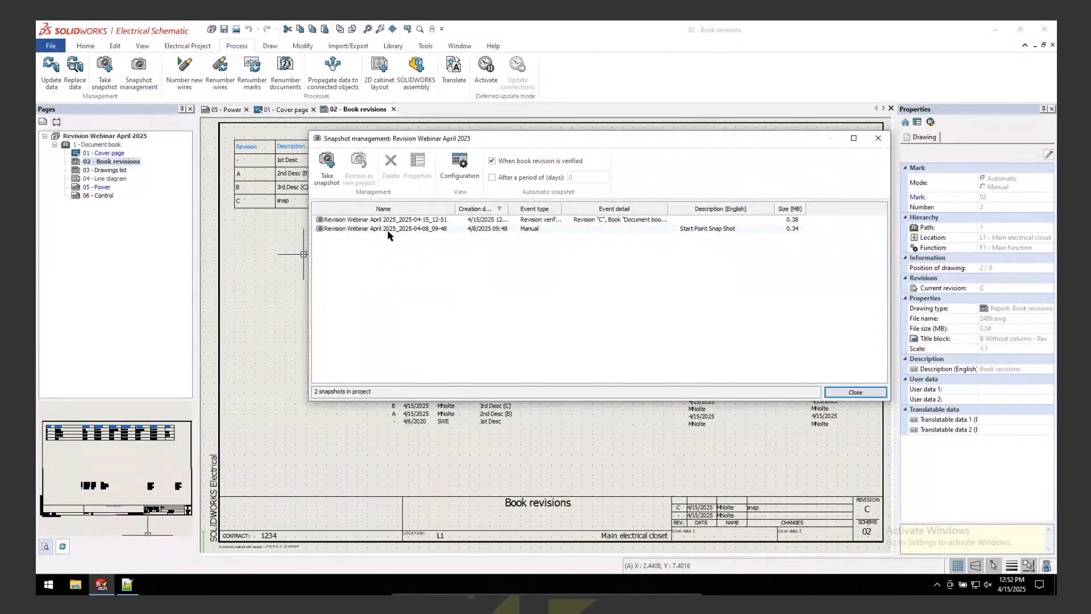
{"action": "double_click", "coordinate": [568, 208]}
{"action": "left_click_drag", "start_coordinate": [567, 208], "coordinate": [593, 207]}
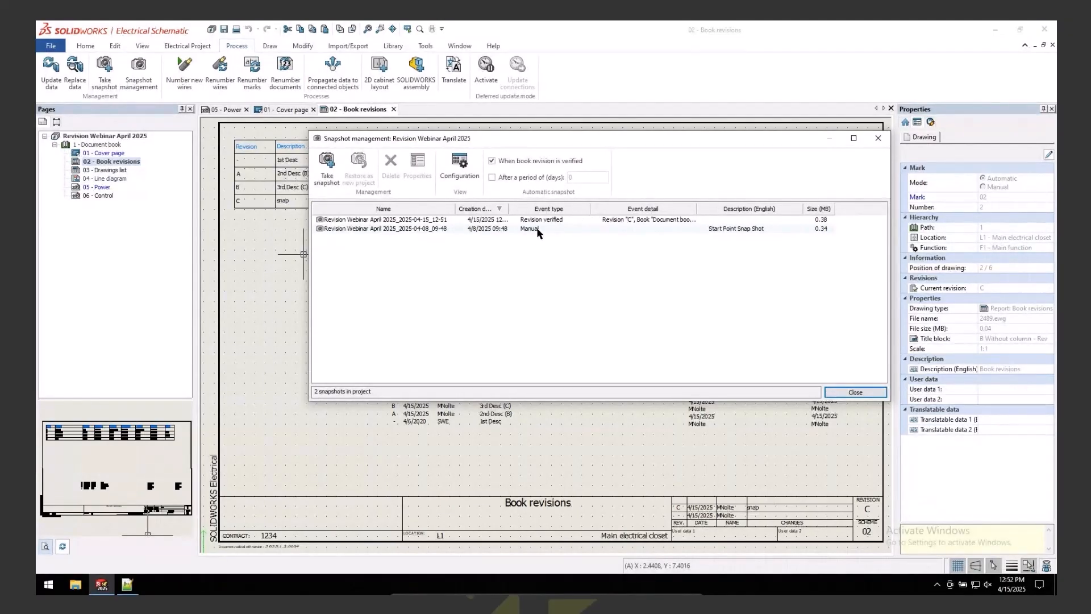
{"action": "double_click", "coordinate": [697, 208]}
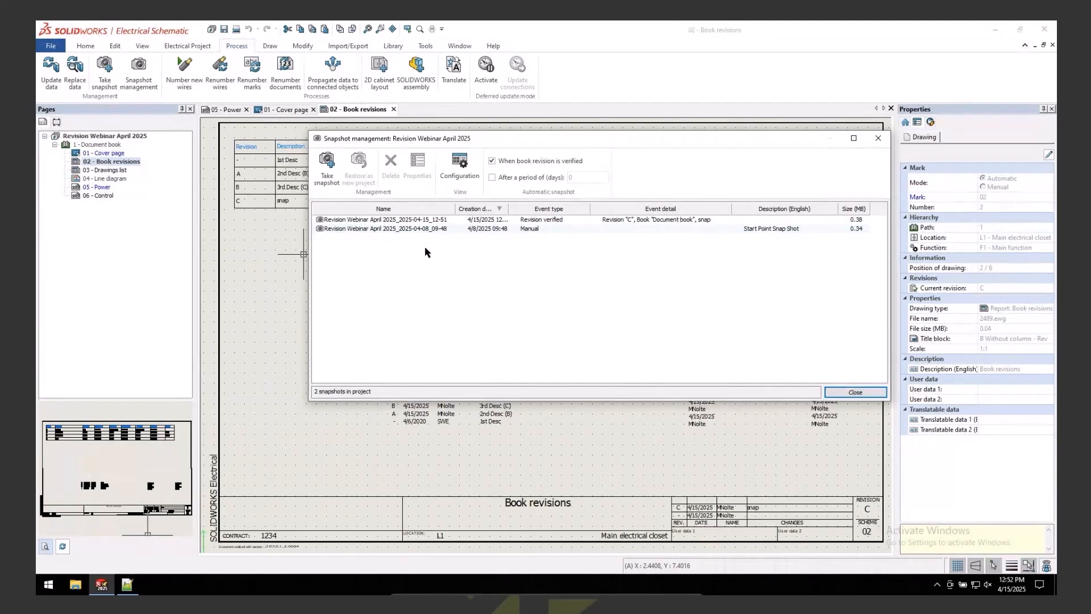
- Restore the Revision Webinar April 2025_2025-04-15_12-51 snapshot as a new project, keeping the older snapshot, and open it
{"action": "left_click", "coordinate": [392, 221]}
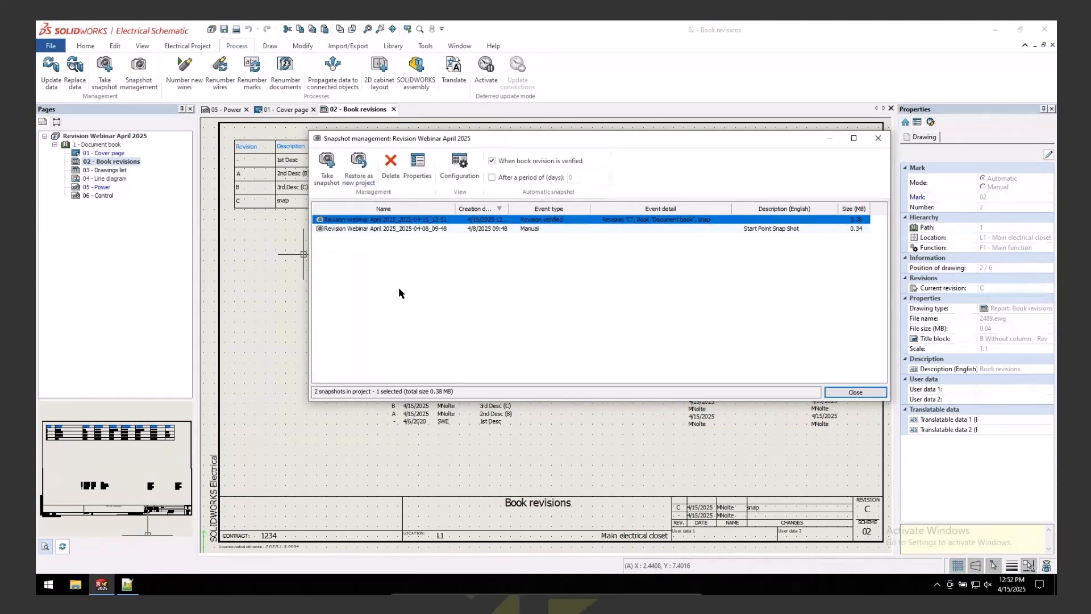
{"action": "left_click", "coordinate": [359, 165]}
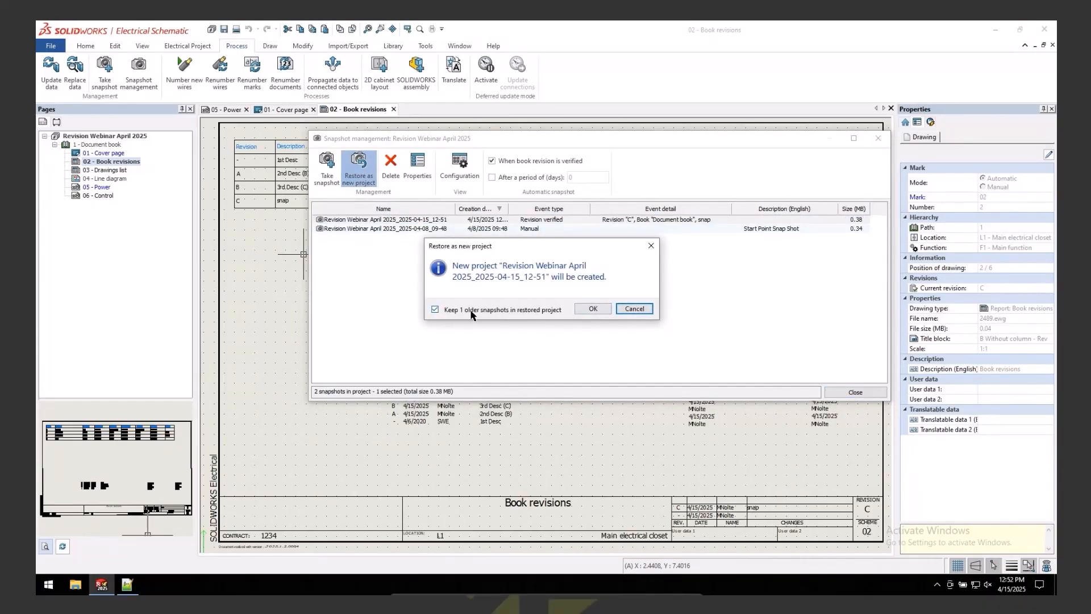
{"action": "left_click", "coordinate": [591, 309]}
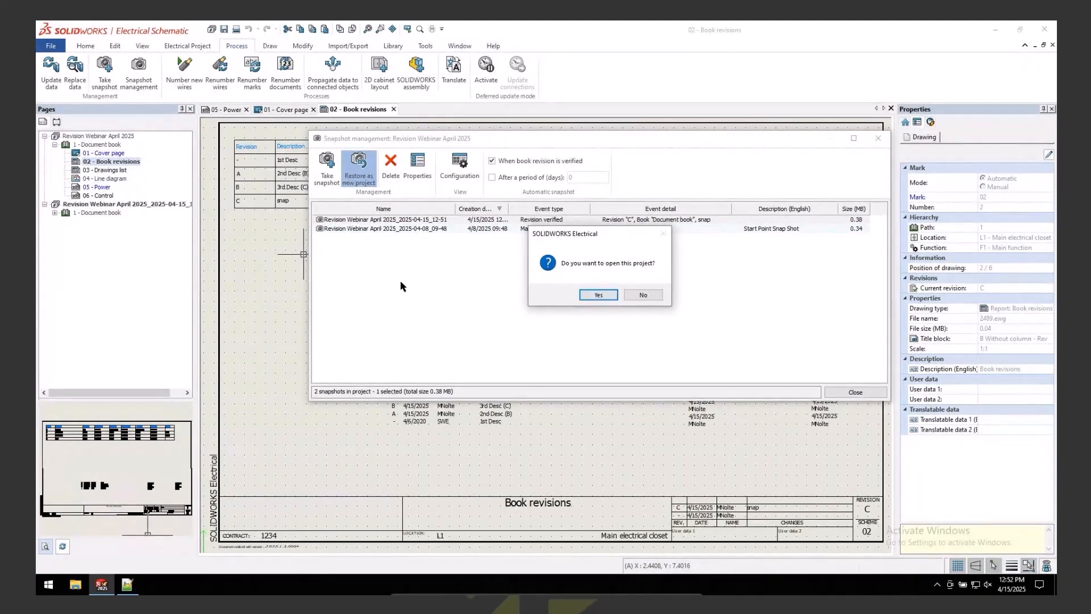
{"action": "left_click", "coordinate": [599, 295]}
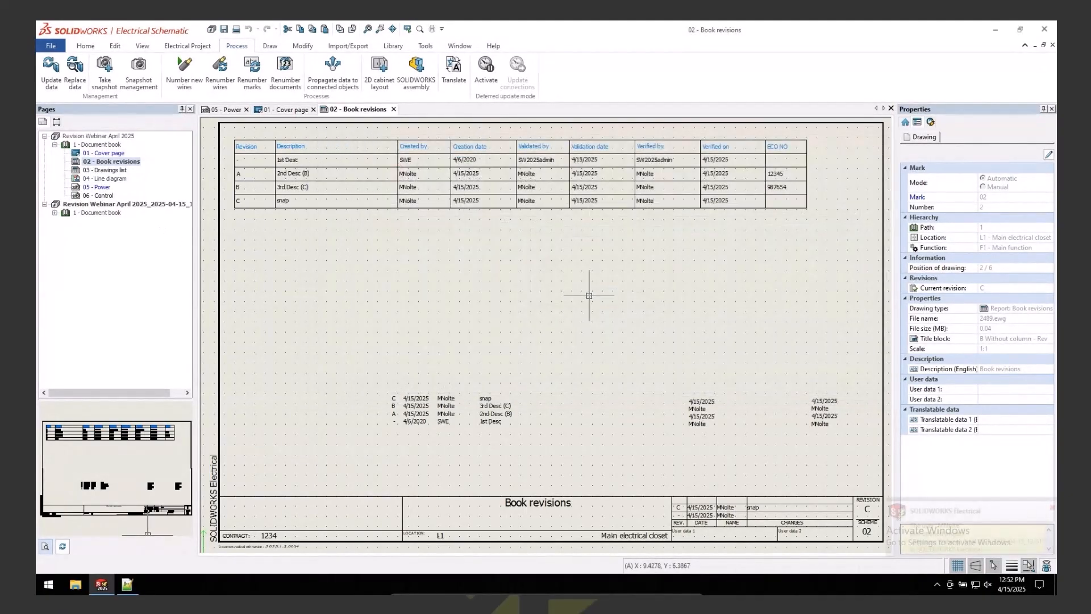
- Close the original Revision Webinar April 2025 project, leaving the restored one open
{"action": "double_click", "coordinate": [108, 212]}
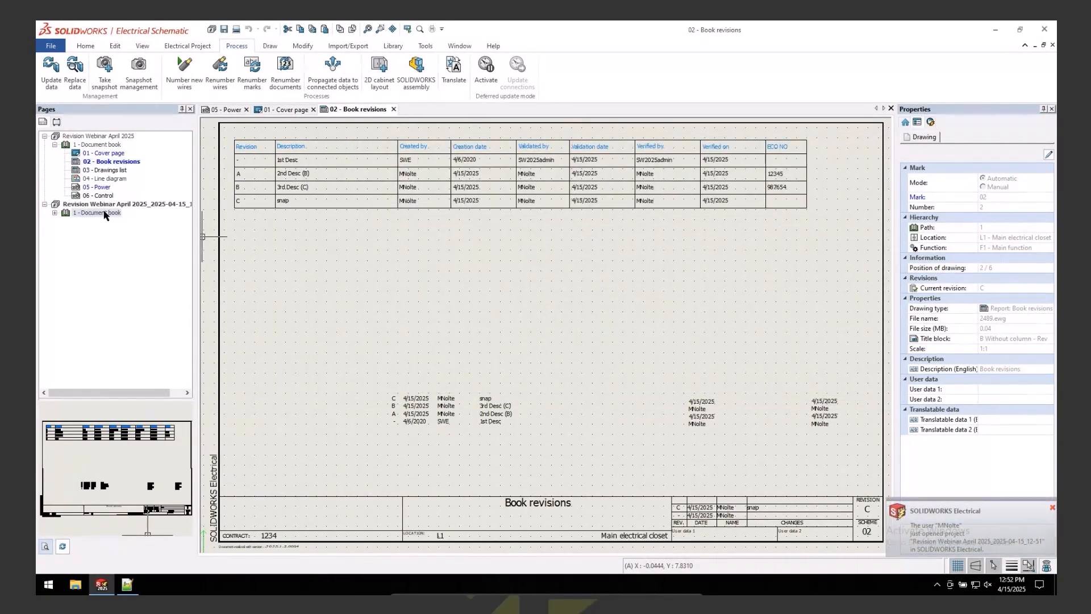
{"action": "right_click", "coordinate": [103, 141]}
{"action": "left_click", "coordinate": [142, 359]}
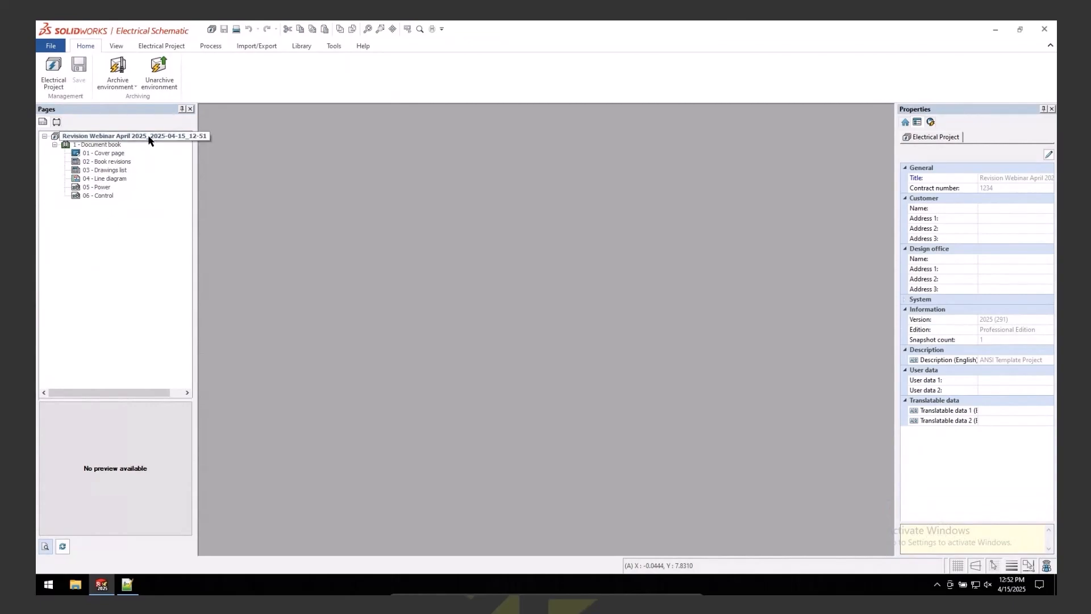
- Widen the Title column in Electrical Project Management and close the restored Revision Webinar April 2025_2025-04-15_12-51 project
{"action": "left_click", "coordinate": [53, 69]}
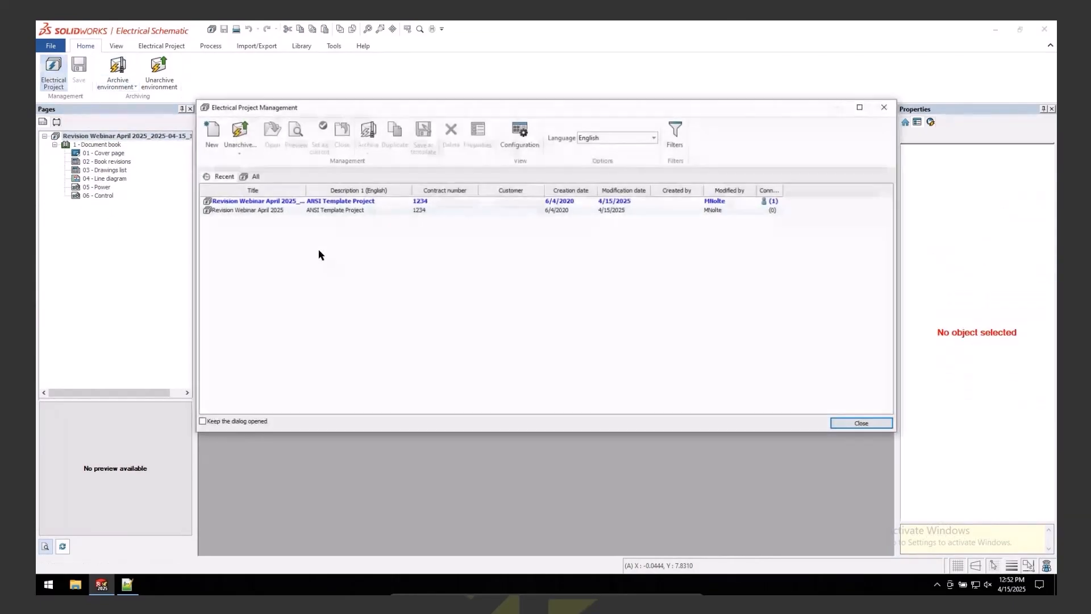
{"action": "left_click_drag", "start_coordinate": [306, 190], "coordinate": [394, 190]}
{"action": "left_click", "coordinate": [276, 212]}
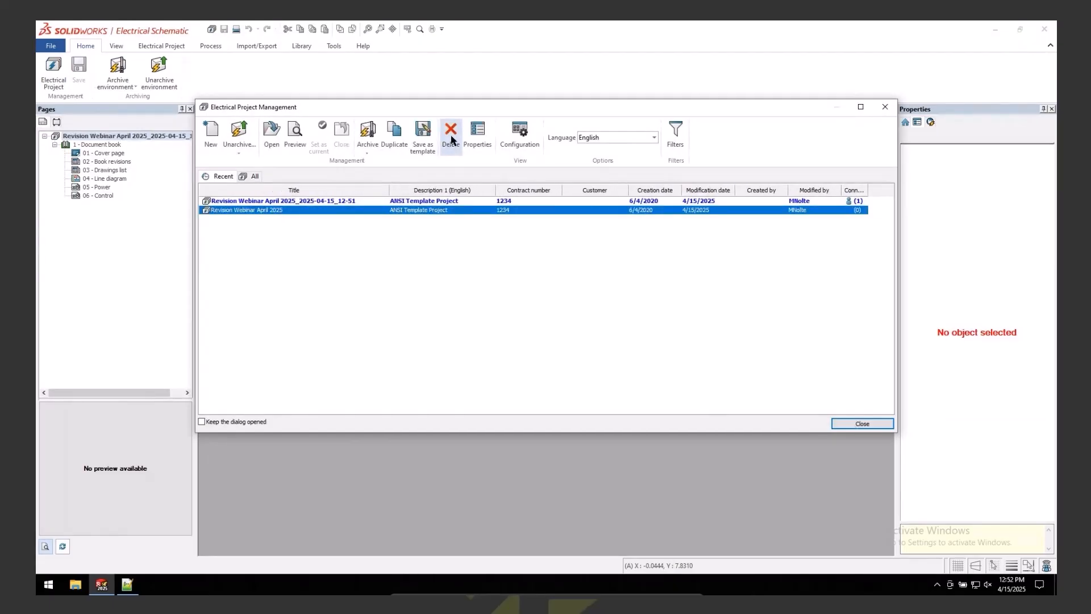
{"action": "left_click", "coordinate": [333, 202]}
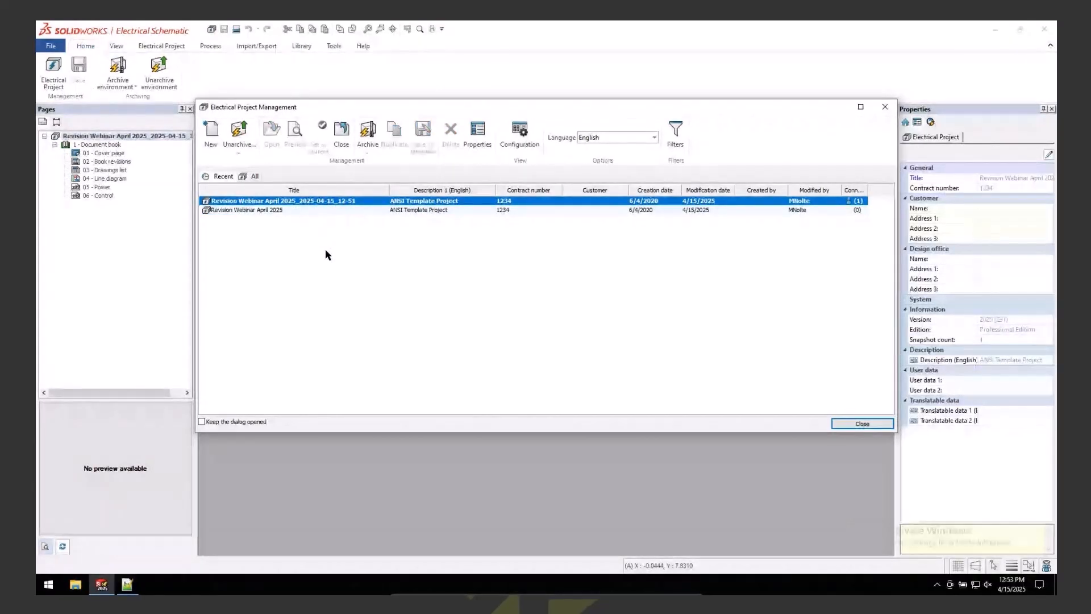
{"action": "left_click", "coordinate": [343, 143]}
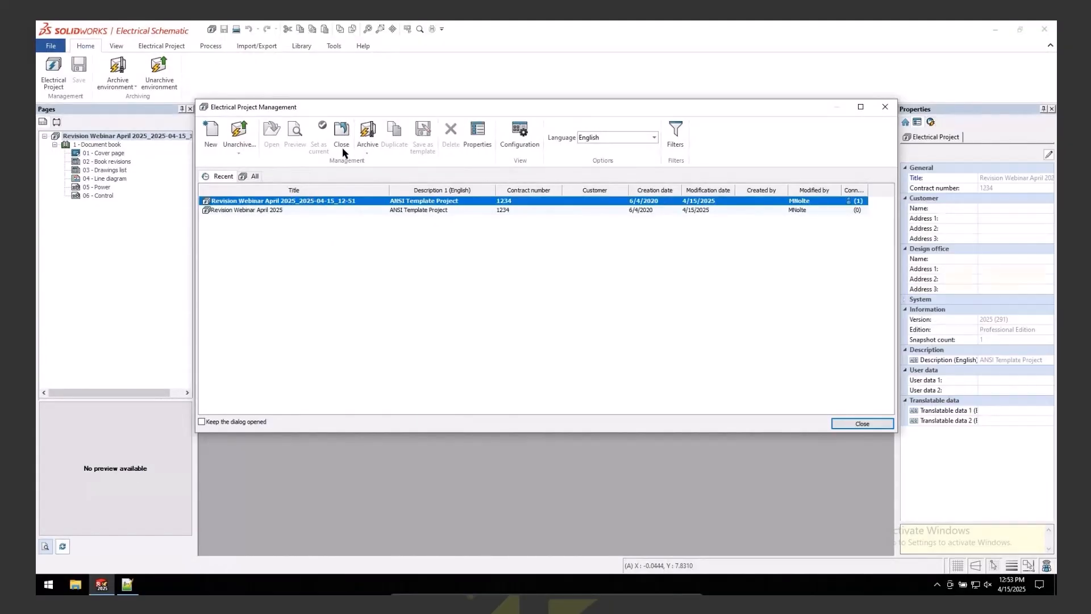
{"action": "left_click", "coordinate": [277, 210]}
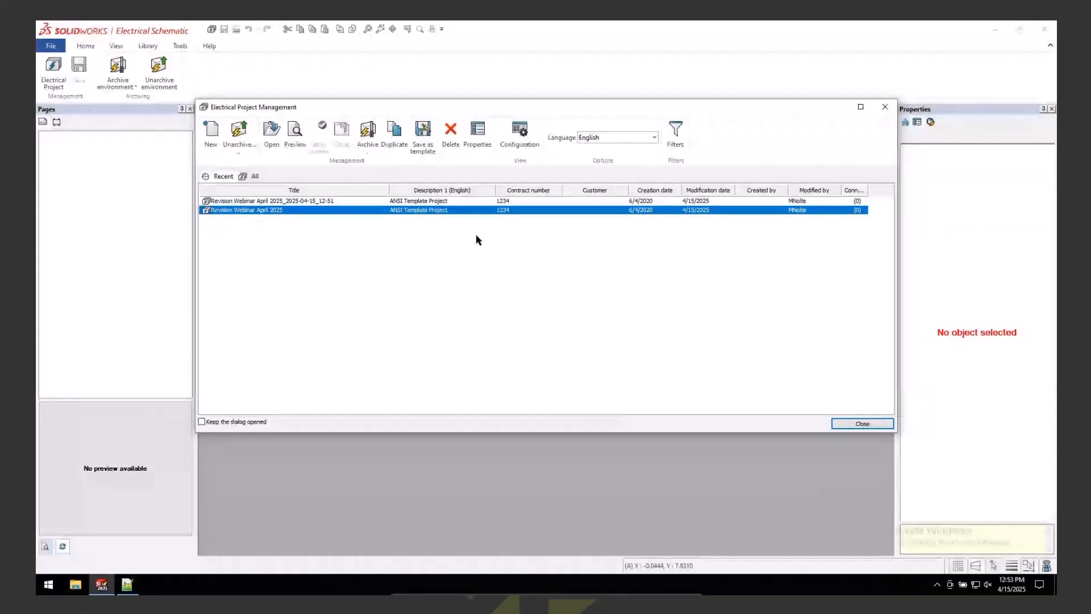
{"action": "left_click", "coordinate": [369, 131]}
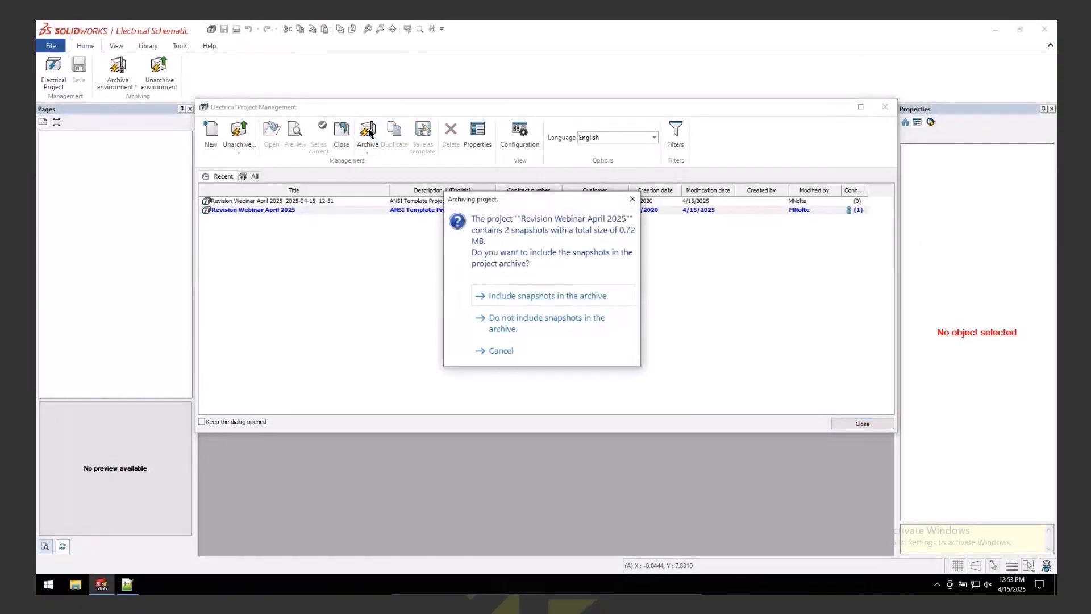
{"action": "left_click", "coordinate": [501, 350]}
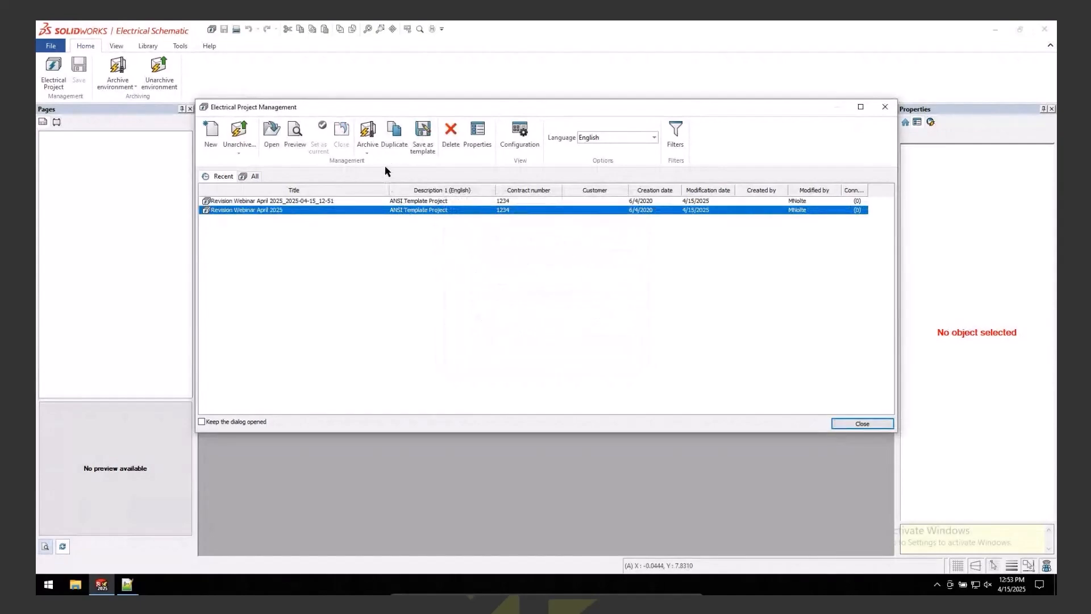
- Open the Revision Webinar April 2025 project and activate the SOLIDWORKS PDM integration add-in, including at start-up
{"action": "double_click", "coordinate": [272, 210]}
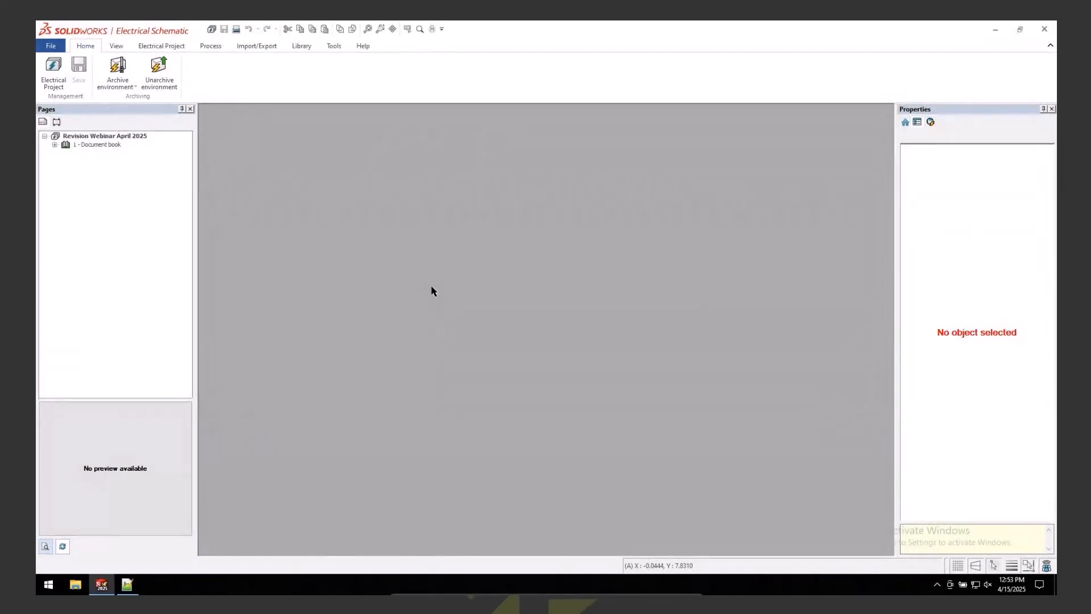
{"action": "left_click", "coordinate": [333, 47]}
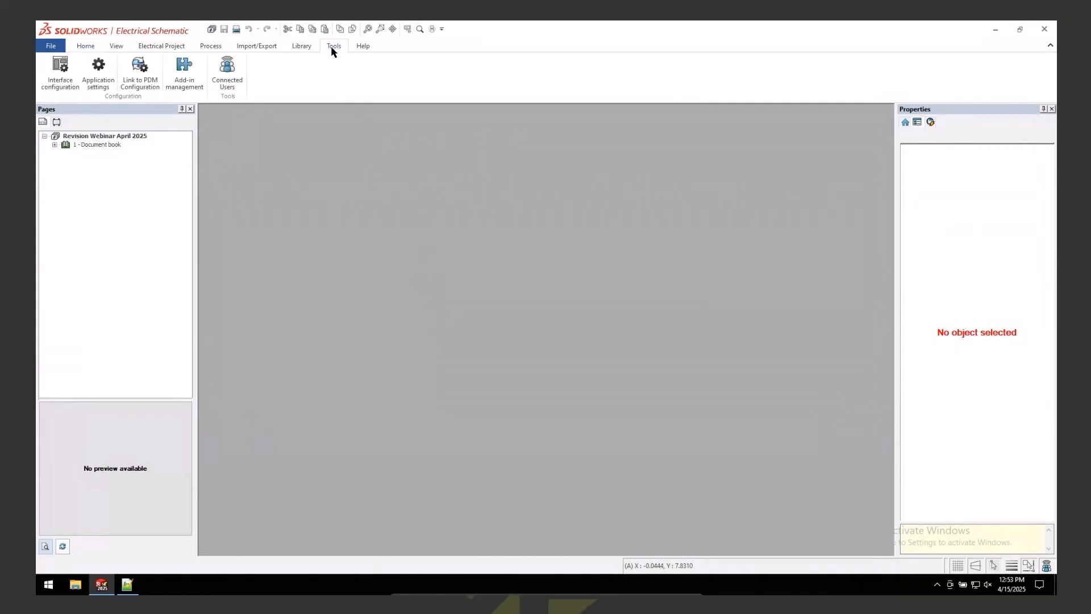
{"action": "left_click", "coordinate": [184, 72]}
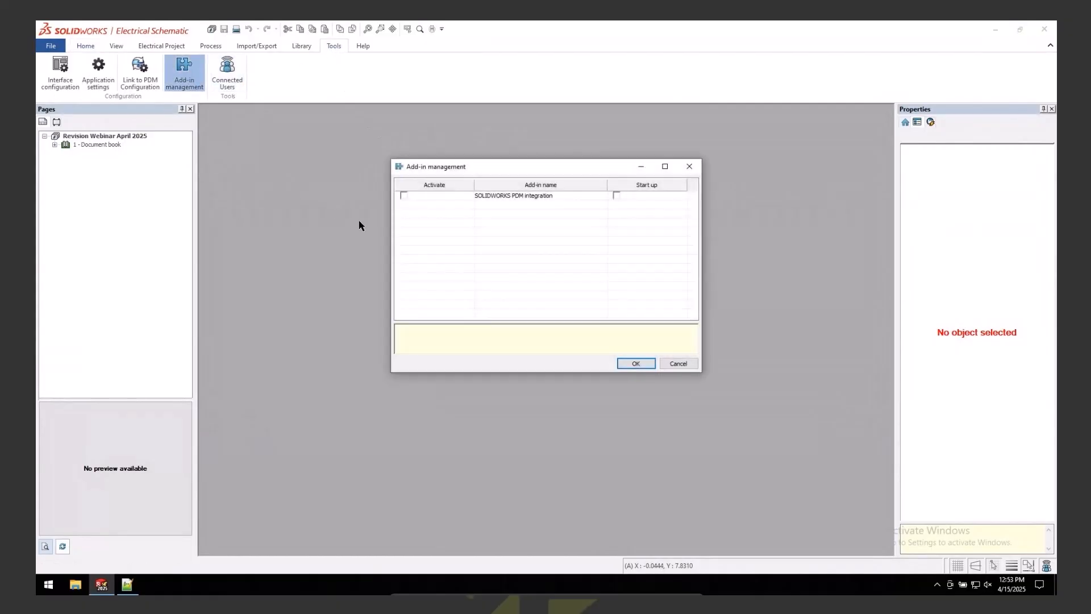
{"action": "left_click", "coordinate": [404, 195]}
{"action": "left_click", "coordinate": [617, 195]}
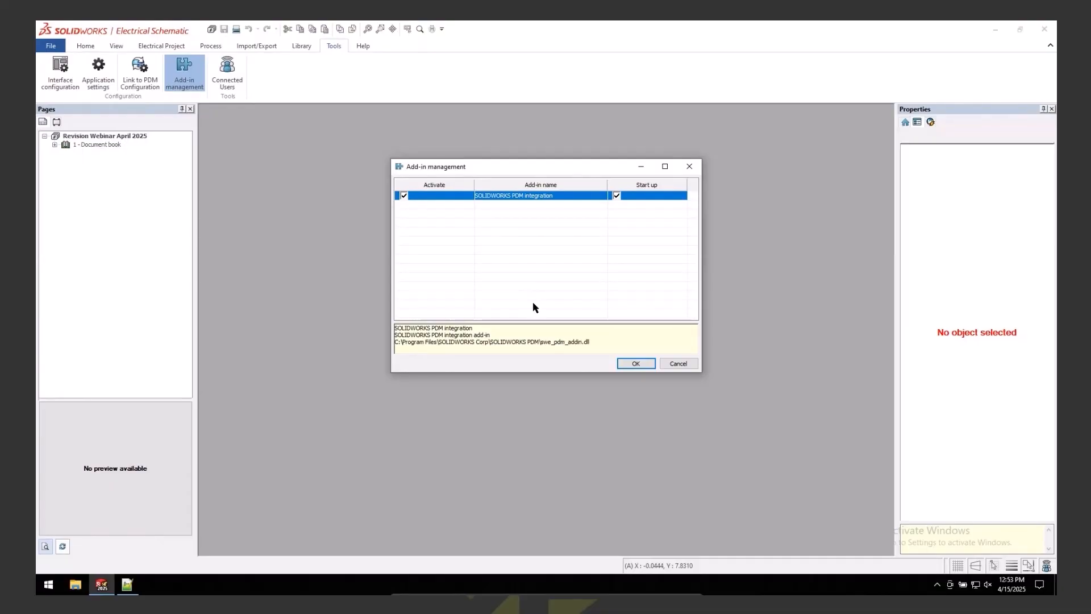
{"action": "left_click", "coordinate": [636, 365]}
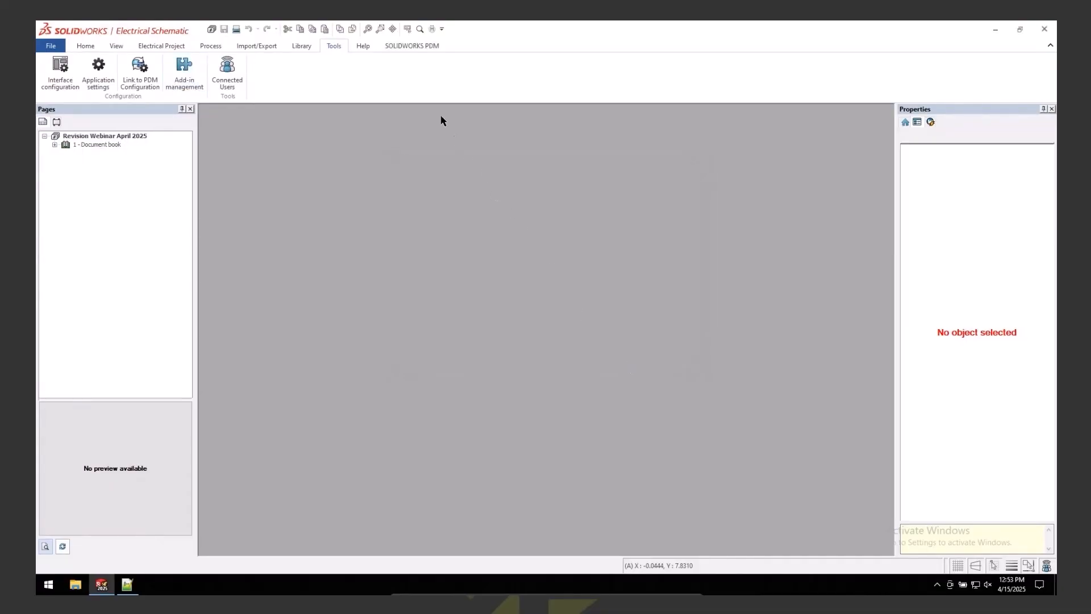
- Check the Revision Webinar April 2025 project and its Book 1 PDF into the PDM vault, removing the project archive's local copy
{"action": "left_click", "coordinate": [412, 47]}
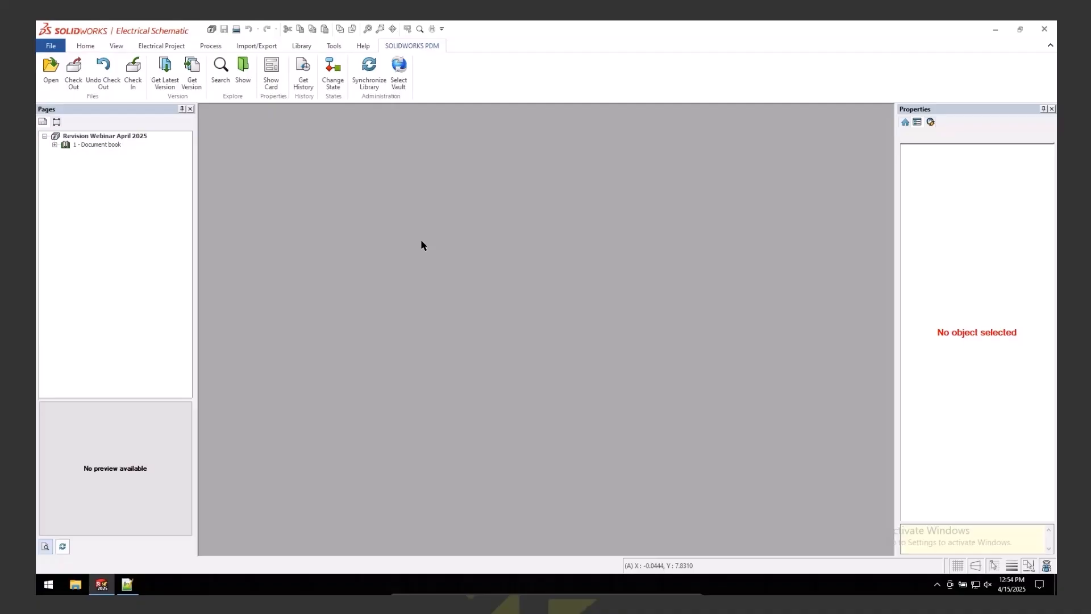
{"action": "left_click", "coordinate": [55, 144]}
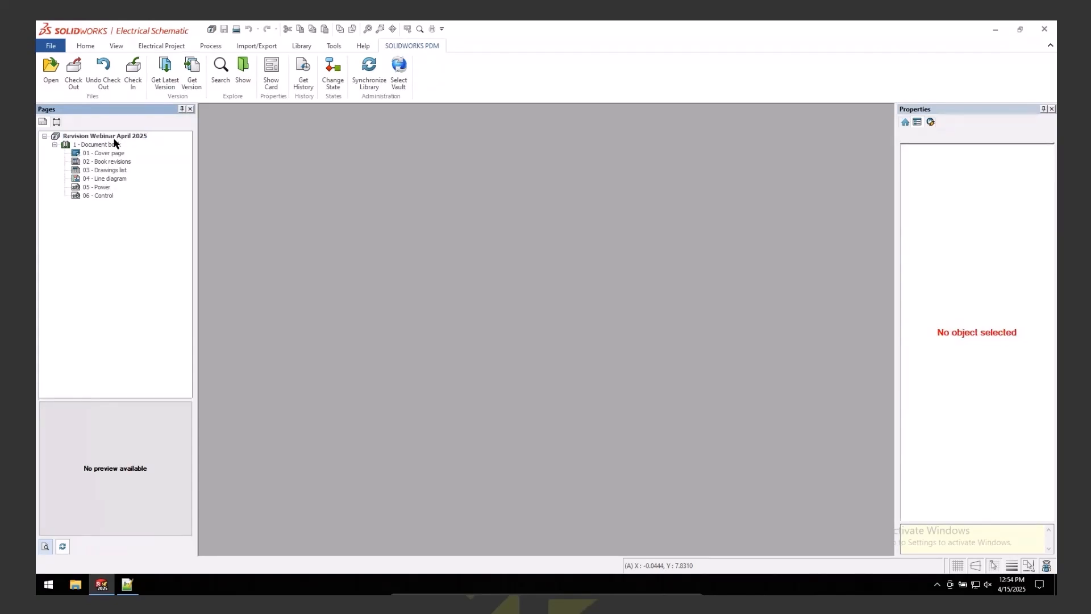
{"action": "left_click", "coordinate": [133, 68]}
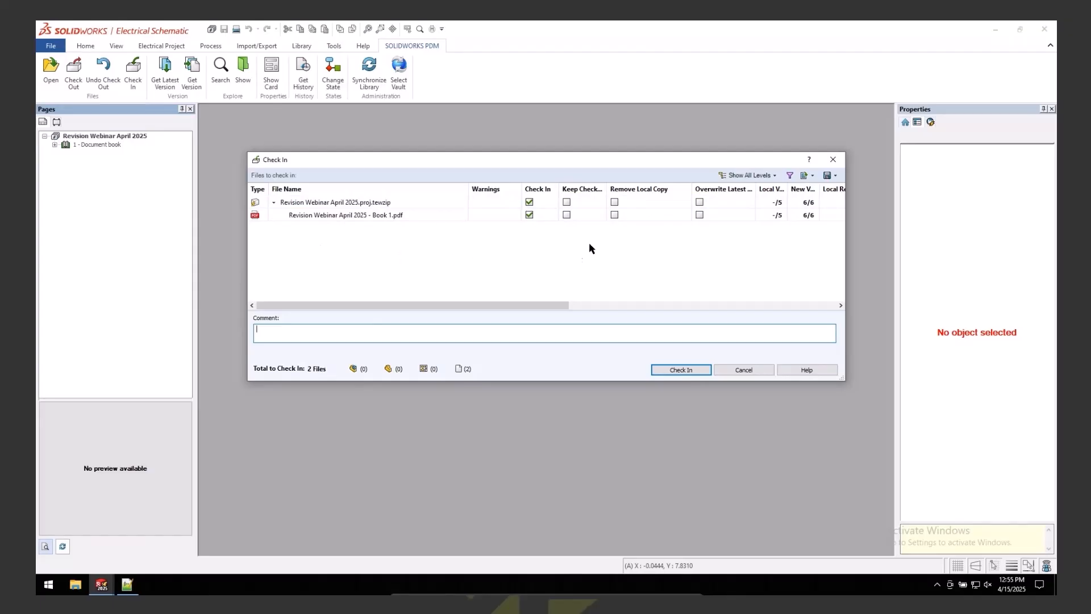
{"action": "left_click_drag", "start_coordinate": [607, 189], "coordinate": [622, 189]}
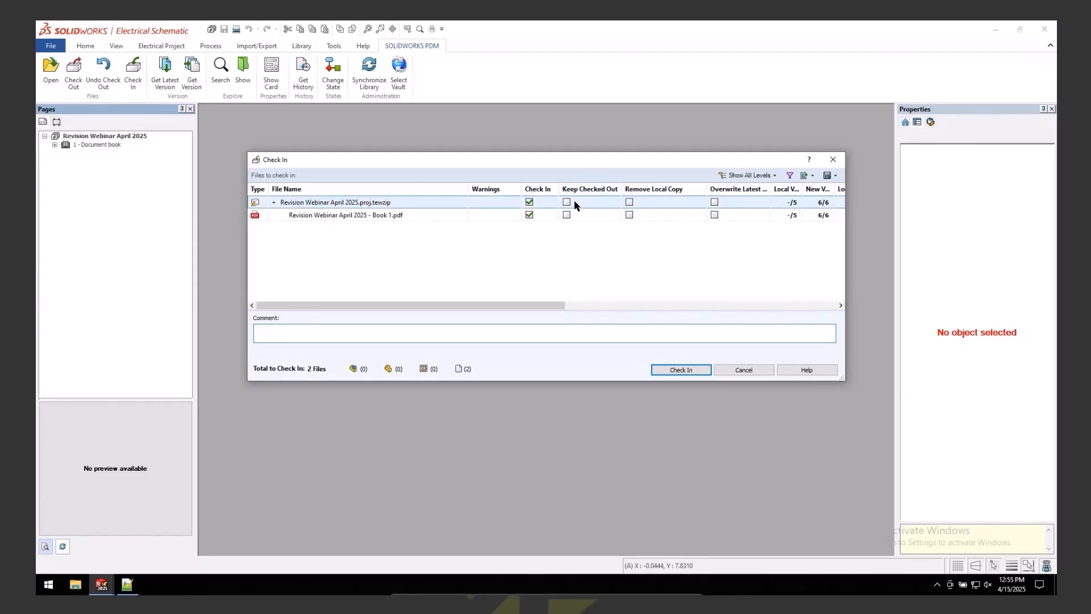
{"action": "left_click", "coordinate": [567, 203]}
{"action": "left_click_drag", "start_coordinate": [578, 161], "coordinate": [506, 149]}
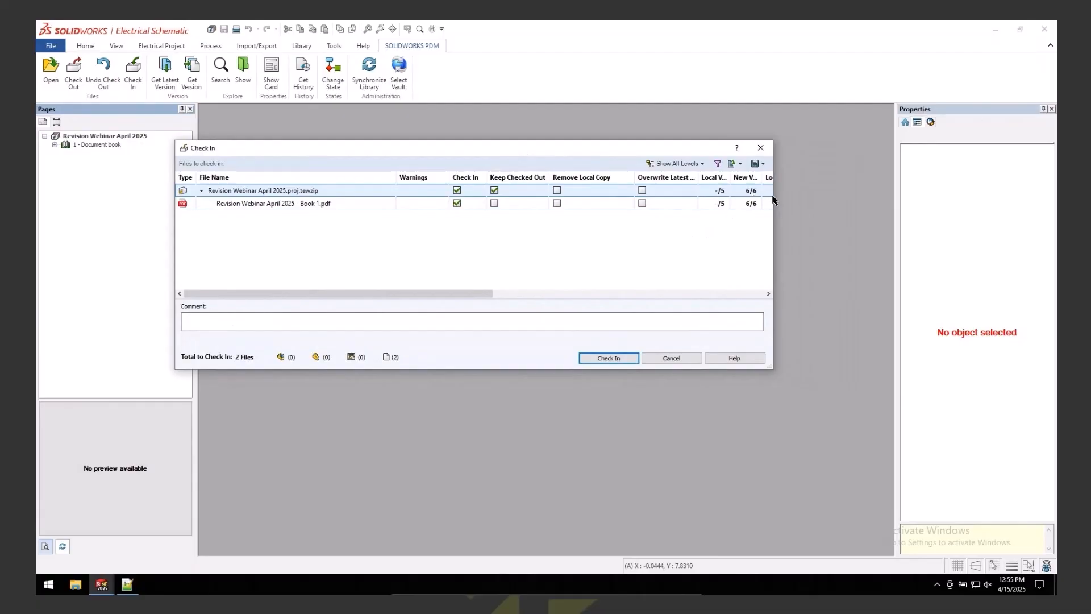
{"action": "left_click_drag", "start_coordinate": [774, 195], "coordinate": [856, 195]}
{"action": "left_click_drag", "start_coordinate": [764, 177], "coordinate": [787, 177]}
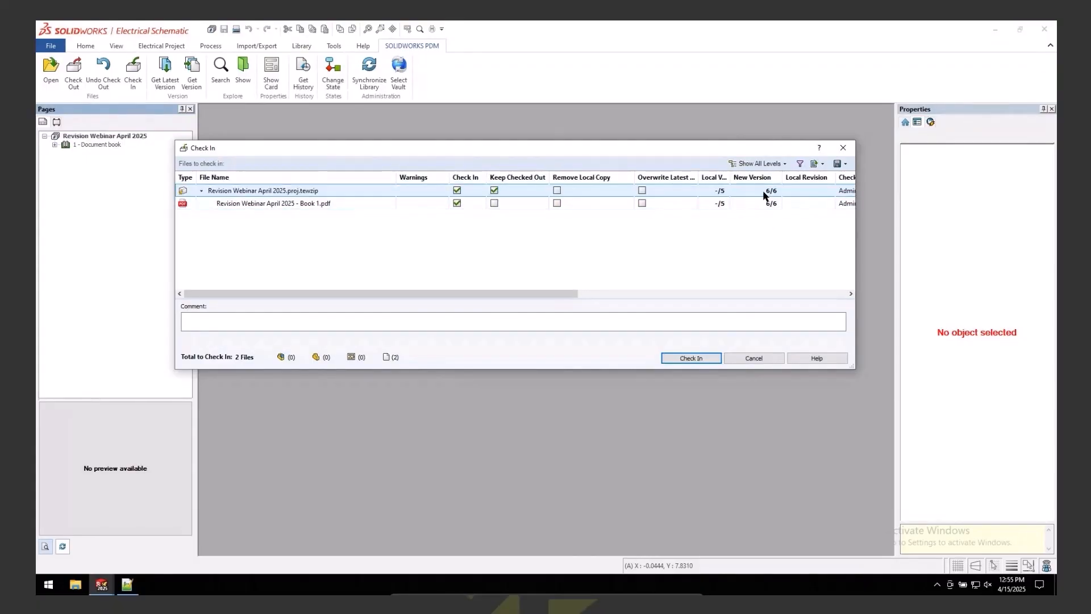
{"action": "left_click", "coordinate": [557, 189]}
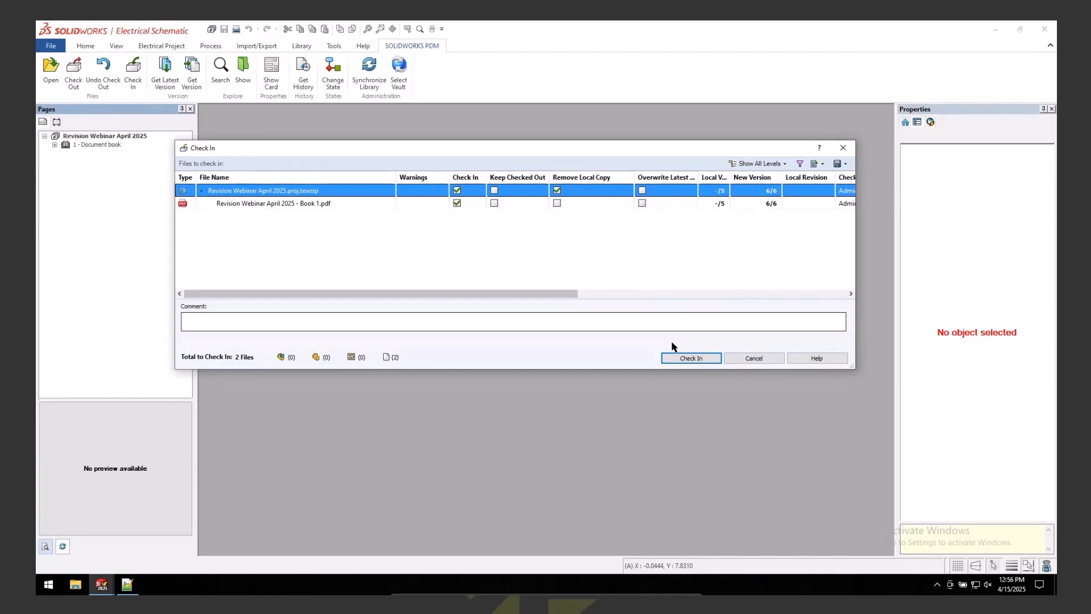
{"action": "left_click", "coordinate": [693, 359]}
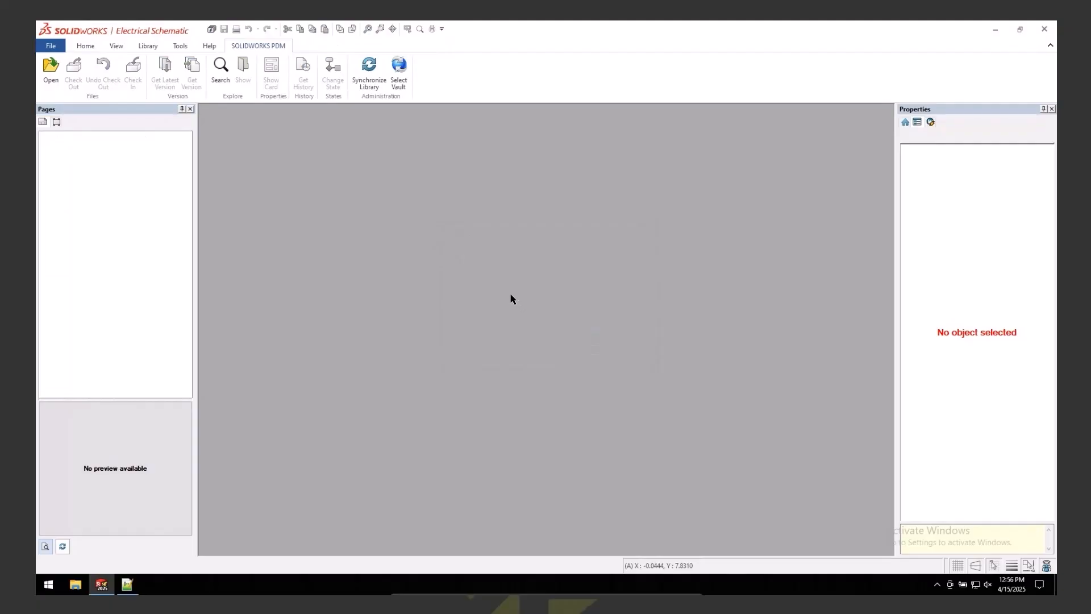
- Review the project list in Electrical Project Management and close it
{"action": "left_click", "coordinate": [86, 49]}
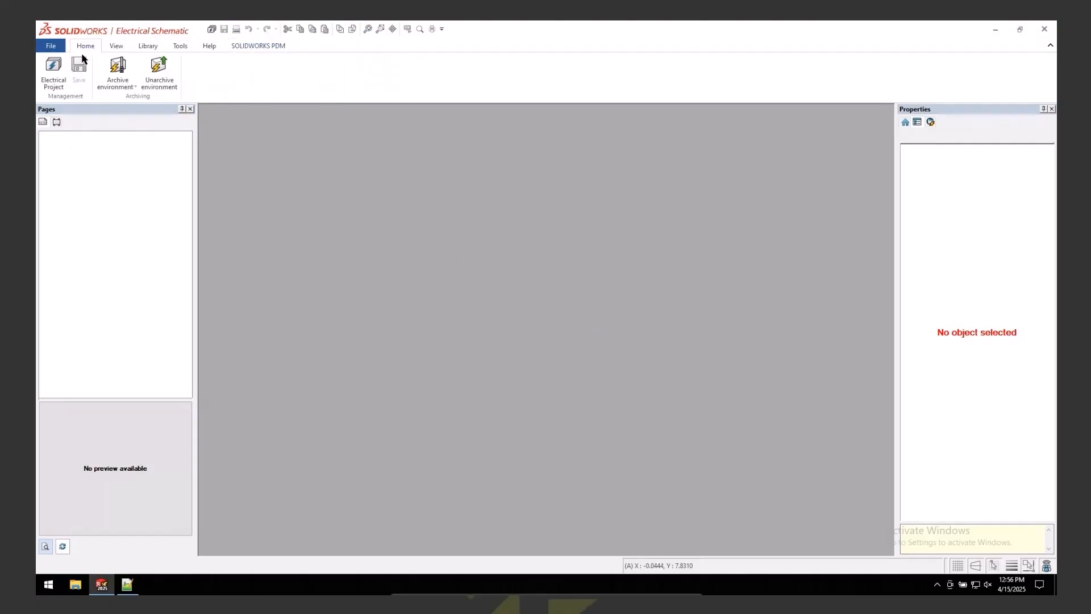
{"action": "left_click", "coordinate": [54, 87]}
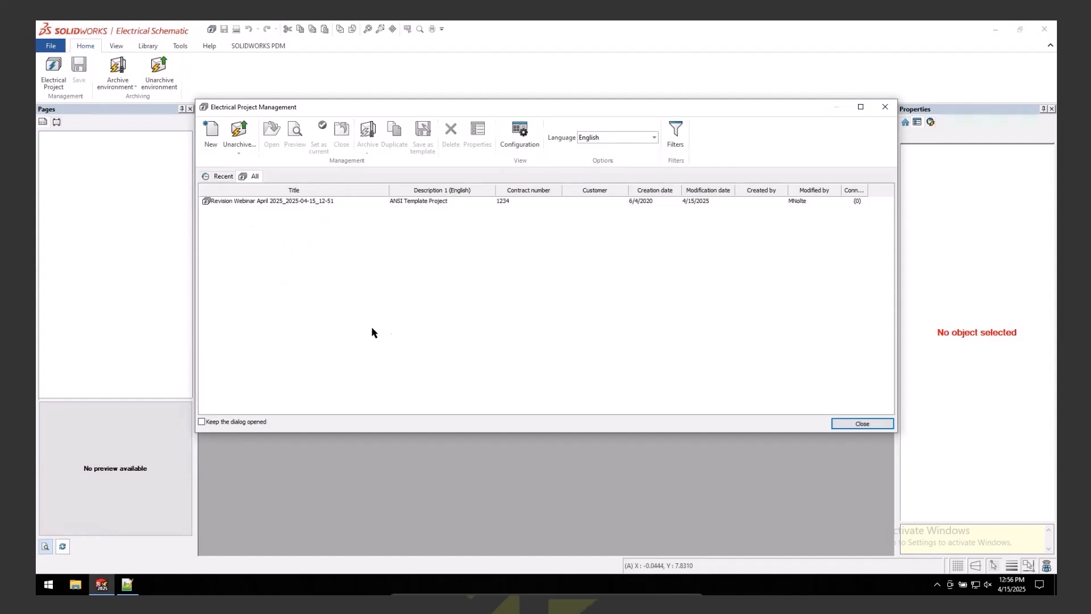
{"action": "left_click", "coordinate": [885, 107]}
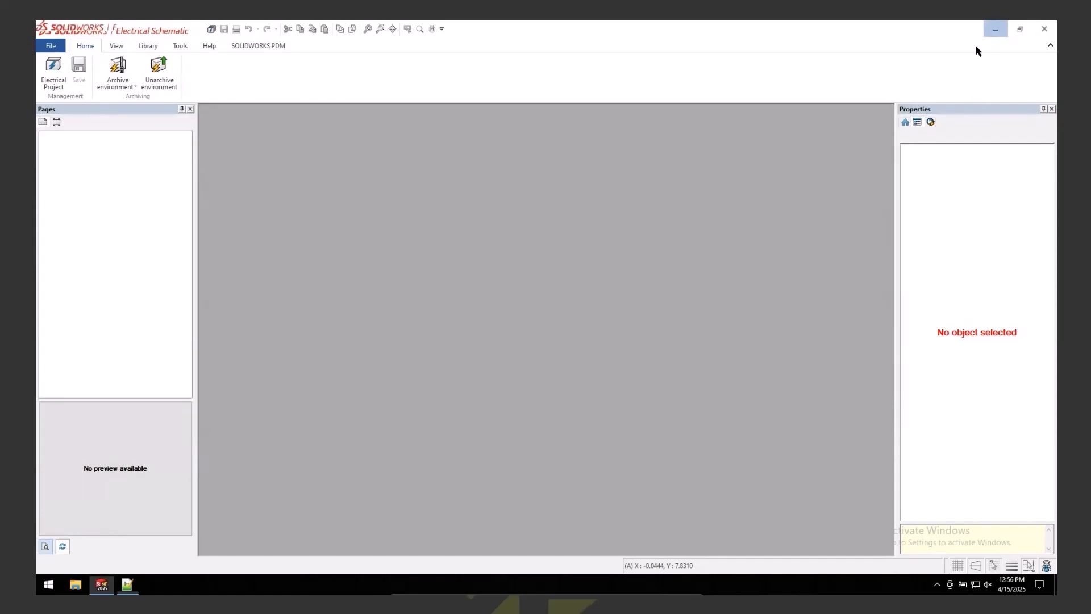
- Minimize the schematic and Notepad++ windows and switch to File Explorer, browsing to Local Disk (C:)
{"action": "left_click", "coordinate": [995, 31]}
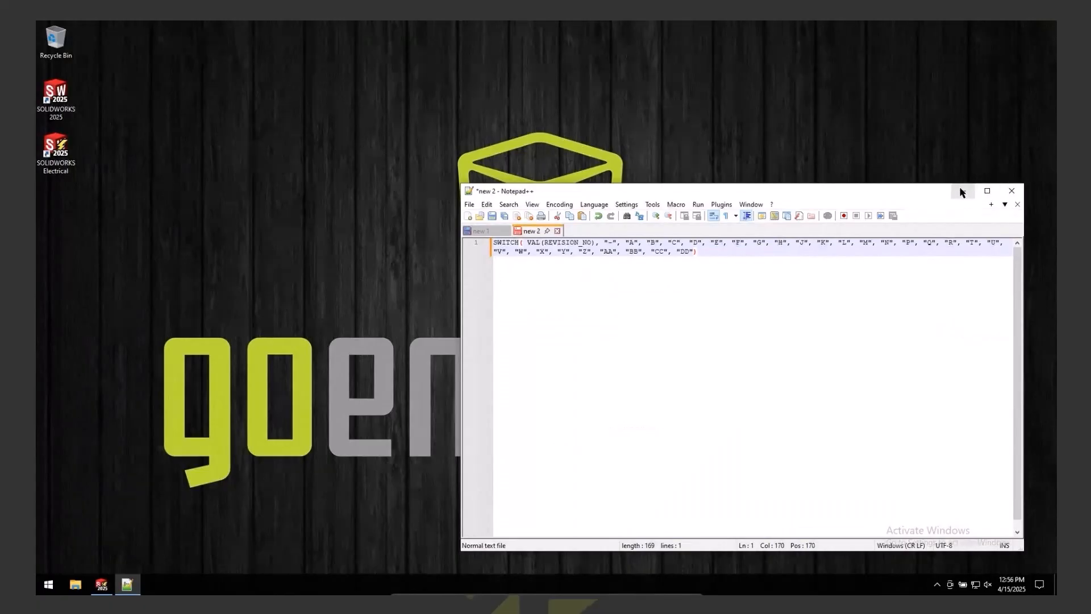
{"action": "left_click", "coordinate": [963, 191]}
{"action": "left_click", "coordinate": [76, 586]}
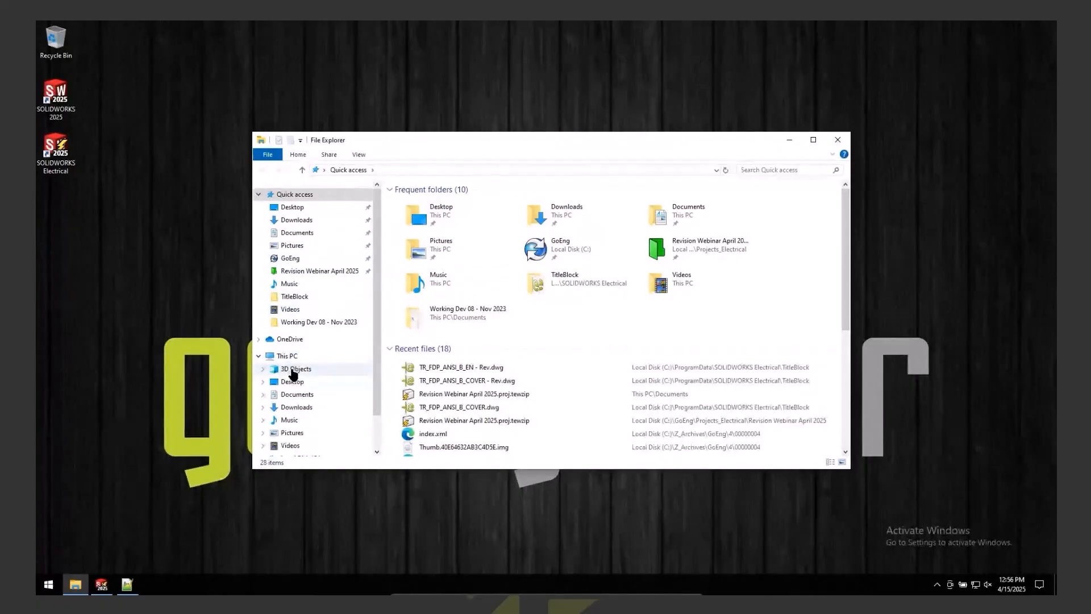
{"action": "left_click", "coordinate": [289, 356]}
{"action": "left_click", "coordinate": [457, 316]}
{"action": "double_click", "coordinate": [456, 316]}
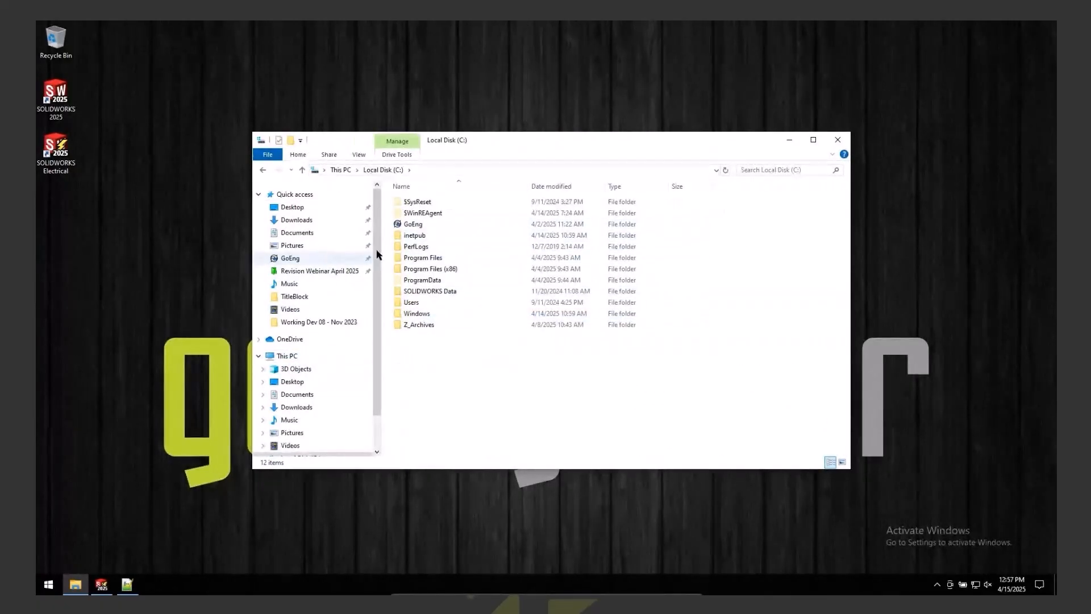
- Open the Revision Webinar April 2025 folder inside Projects_Electrical in the GoEng vault
{"action": "left_click", "coordinate": [412, 226]}
{"action": "double_click", "coordinate": [412, 227]}
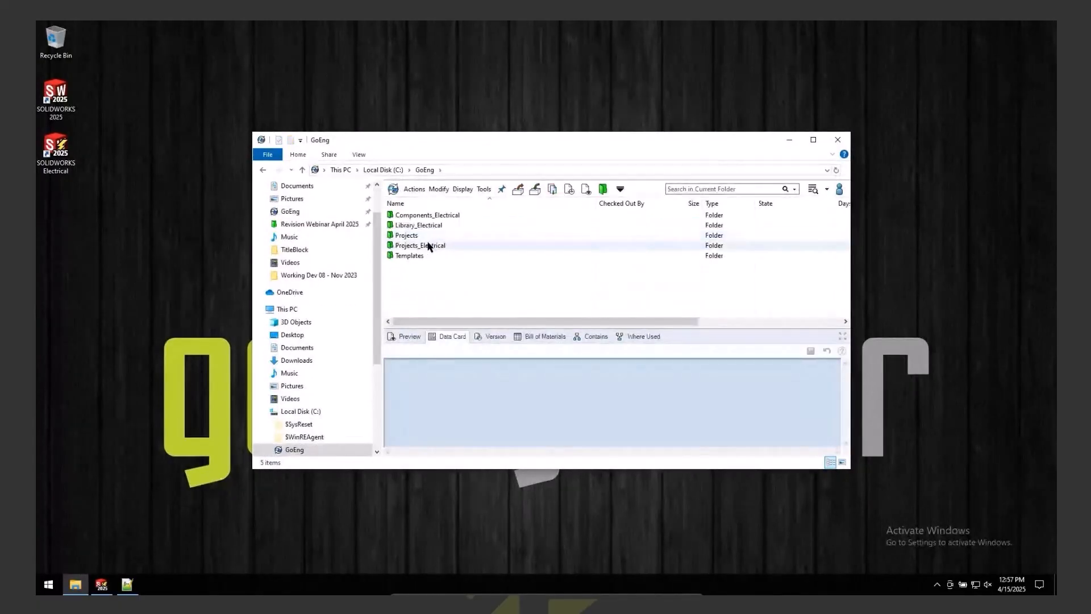
{"action": "left_click", "coordinate": [427, 248]}
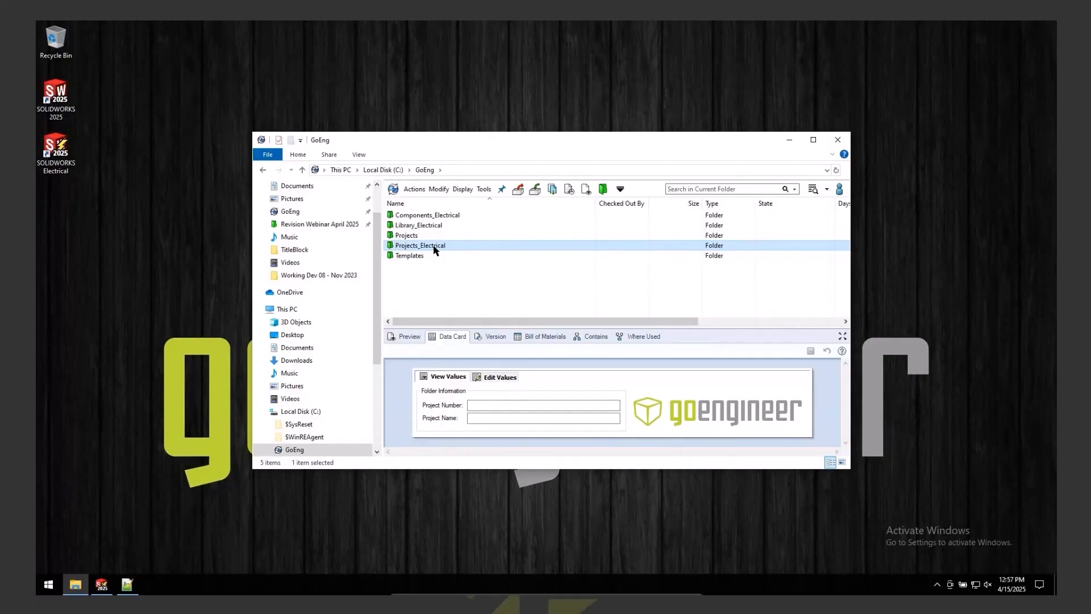
{"action": "double_click", "coordinate": [433, 247]}
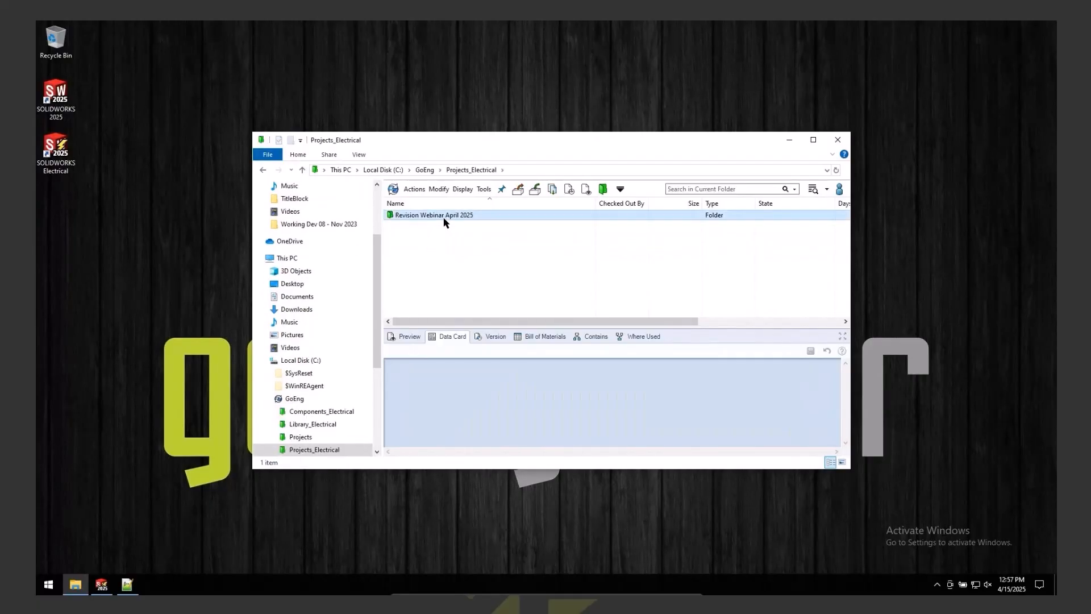
{"action": "left_click", "coordinate": [444, 221]}
{"action": "double_click", "coordinate": [444, 219]}
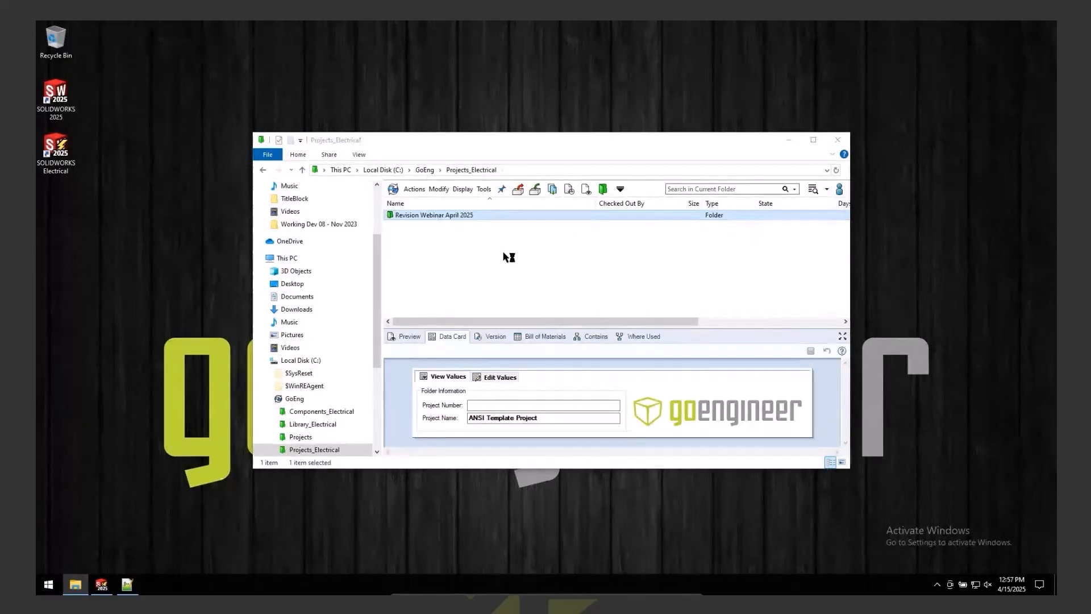
- Examine the PDM history of Revision Webinar April 2025.proj.tewzip and close the history window
{"action": "left_click", "coordinate": [454, 226]}
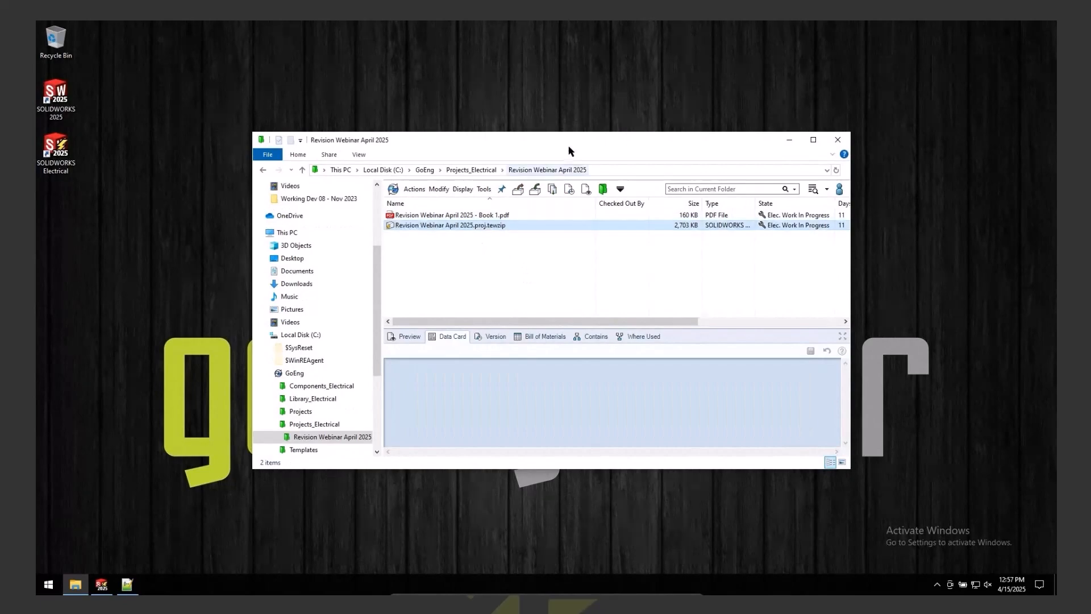
{"action": "left_click_drag", "start_coordinate": [568, 132], "coordinate": [568, 49]}
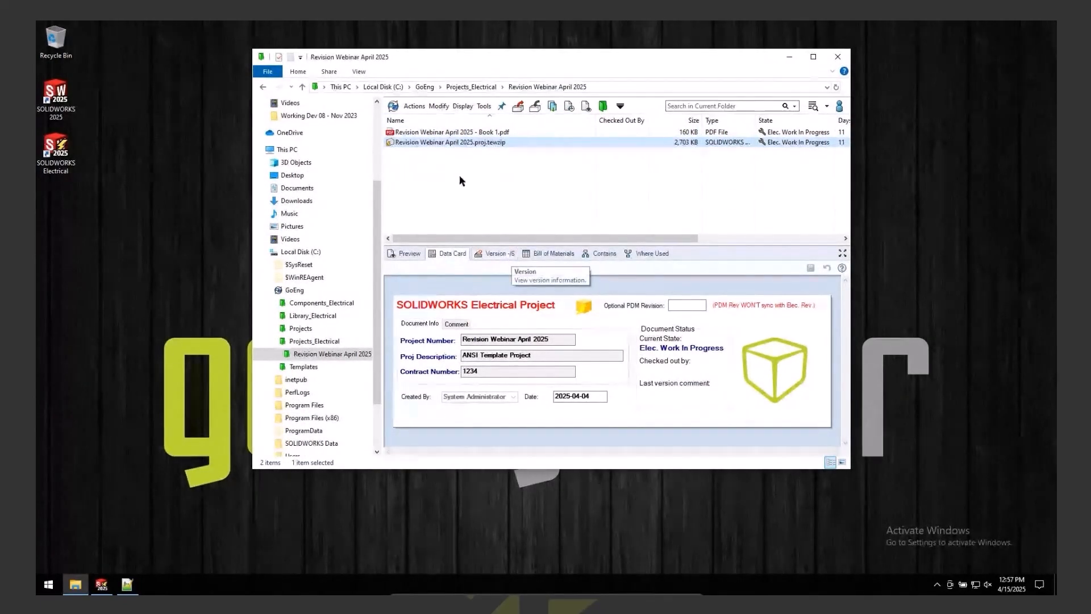
{"action": "right_click", "coordinate": [444, 142]}
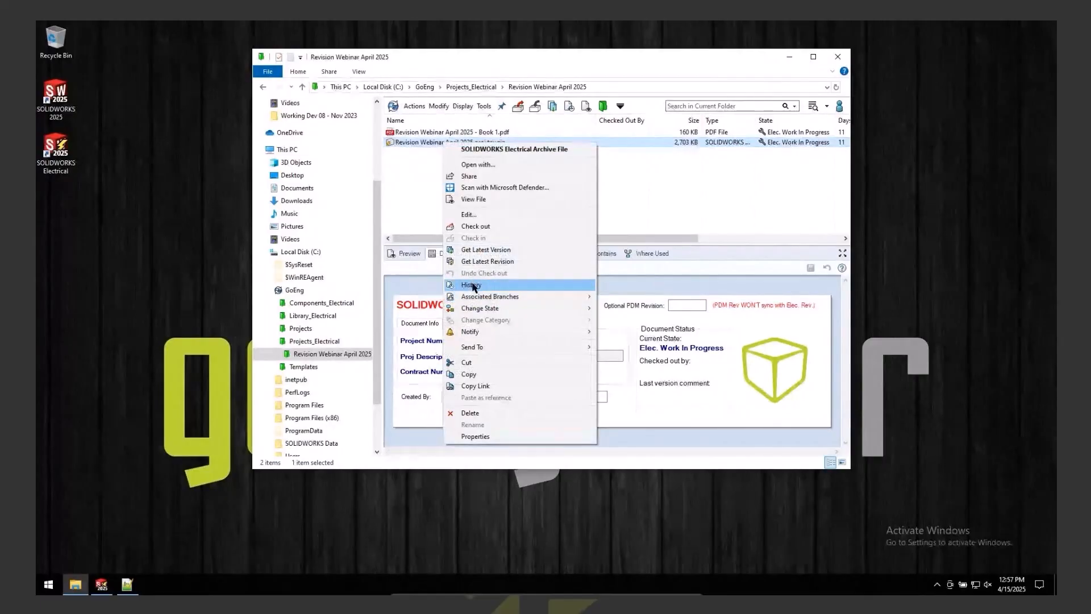
{"action": "left_click", "coordinate": [473, 285]}
{"action": "left_click_drag", "start_coordinate": [502, 137], "coordinate": [769, 134]}
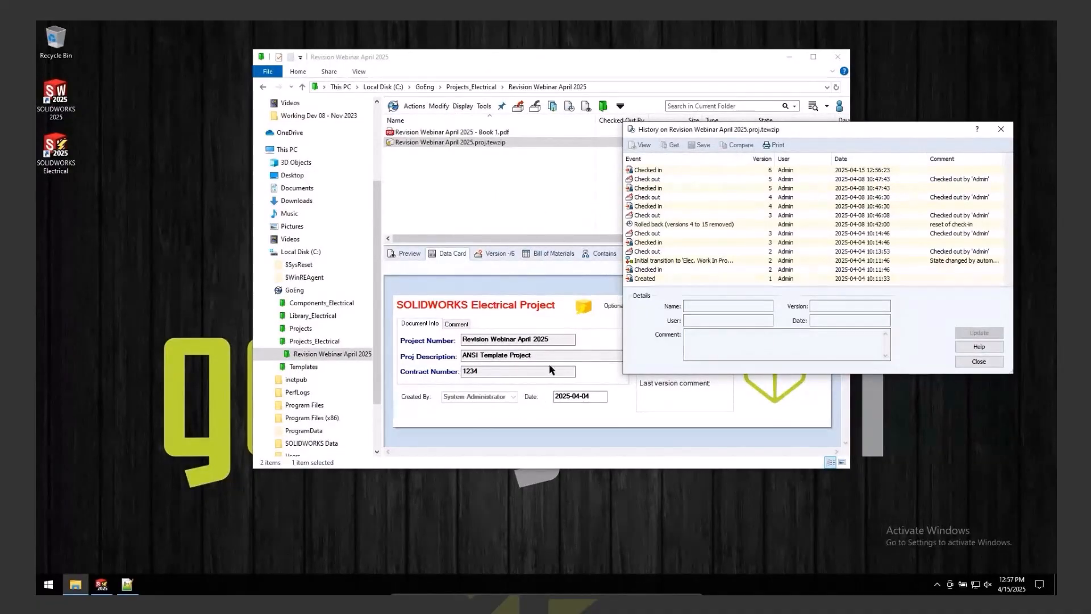
{"action": "left_click", "coordinate": [480, 58]}
{"action": "left_click", "coordinate": [526, 175]}
{"action": "left_click", "coordinate": [1002, 129]}
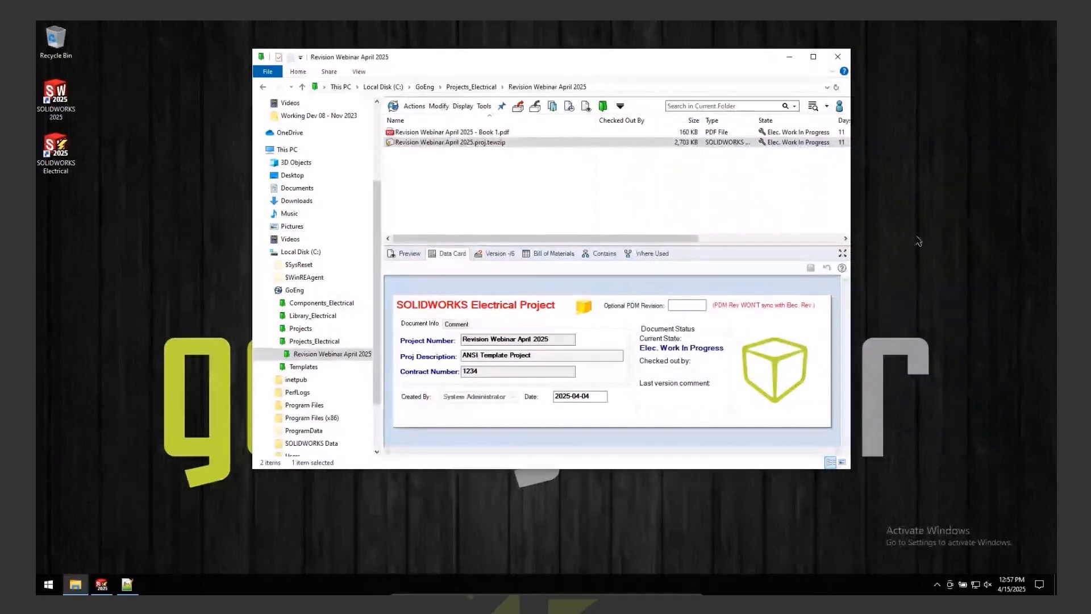
- Preview the pages of Revision Webinar April 2025 - Book 1.pdf in the vault, from the cover through the power drawing
{"action": "left_click", "coordinate": [459, 131]}
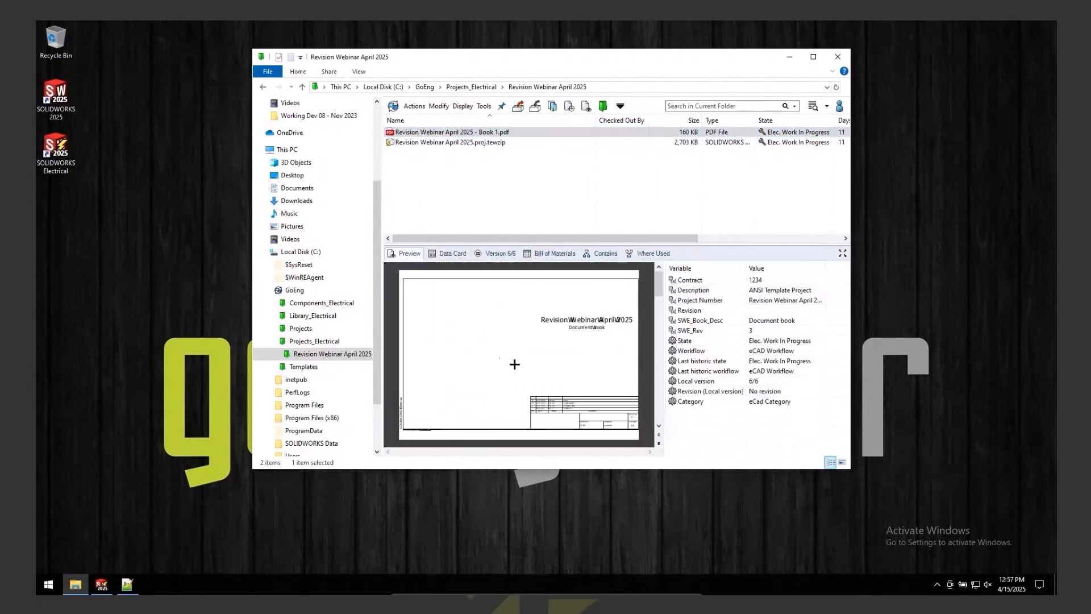
{"action": "scroll", "coordinate": [551, 375], "scroll_direction": "down", "scroll_amount": 3}
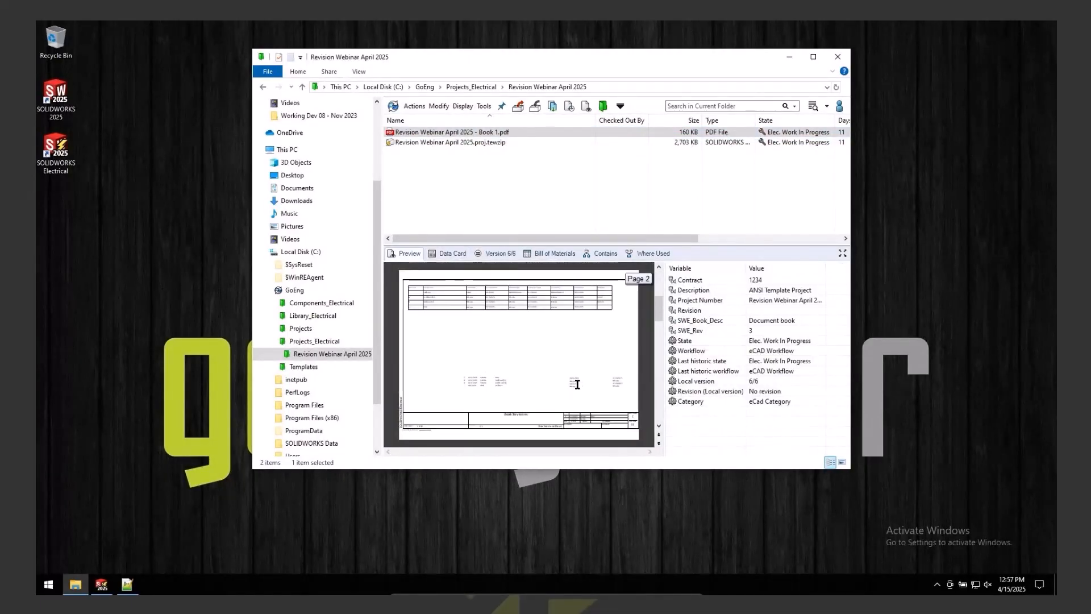
{"action": "scroll", "coordinate": [563, 382], "scroll_direction": "down", "scroll_amount": 3}
{"action": "scroll", "coordinate": [505, 393], "scroll_direction": "down", "scroll_amount": 1}
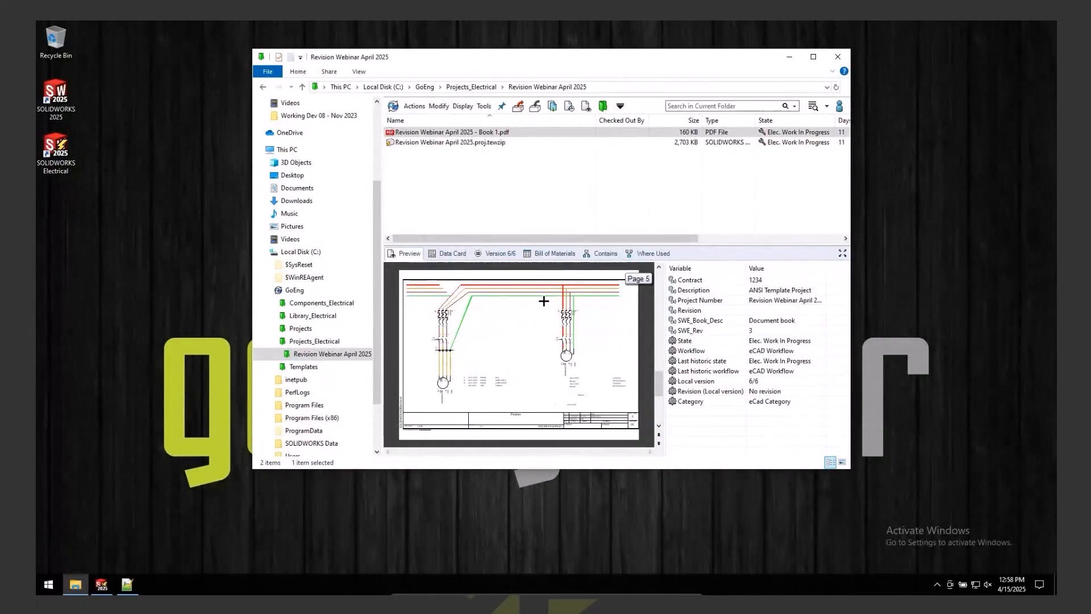
- Compare the data cards of the Book 1 PDF and the Revision Webinar April 2025.proj.tewzip archive
{"action": "left_click", "coordinate": [458, 257]}
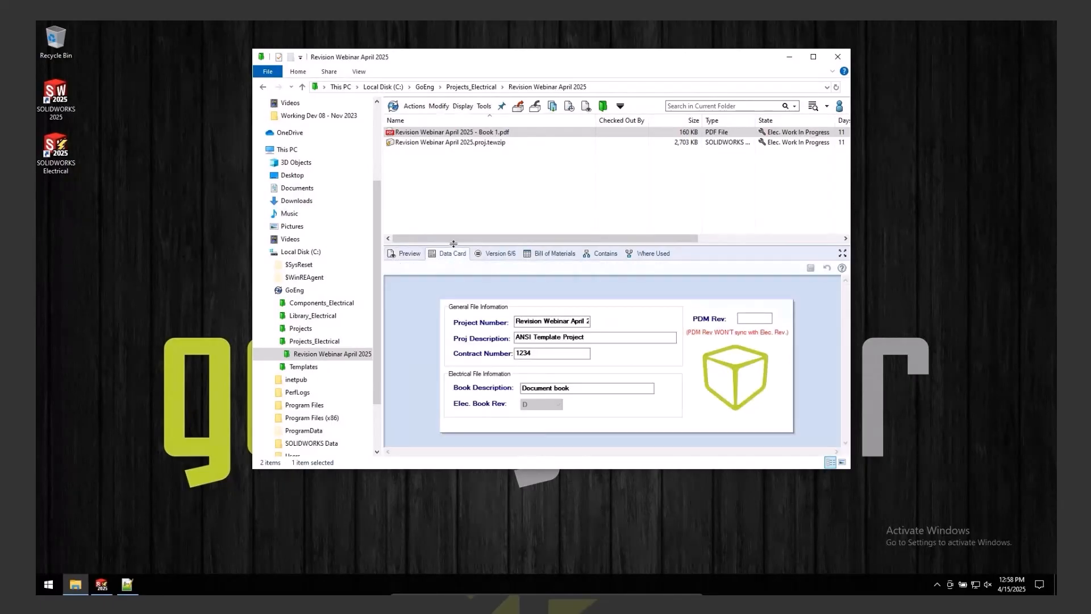
{"action": "left_click", "coordinate": [450, 143]}
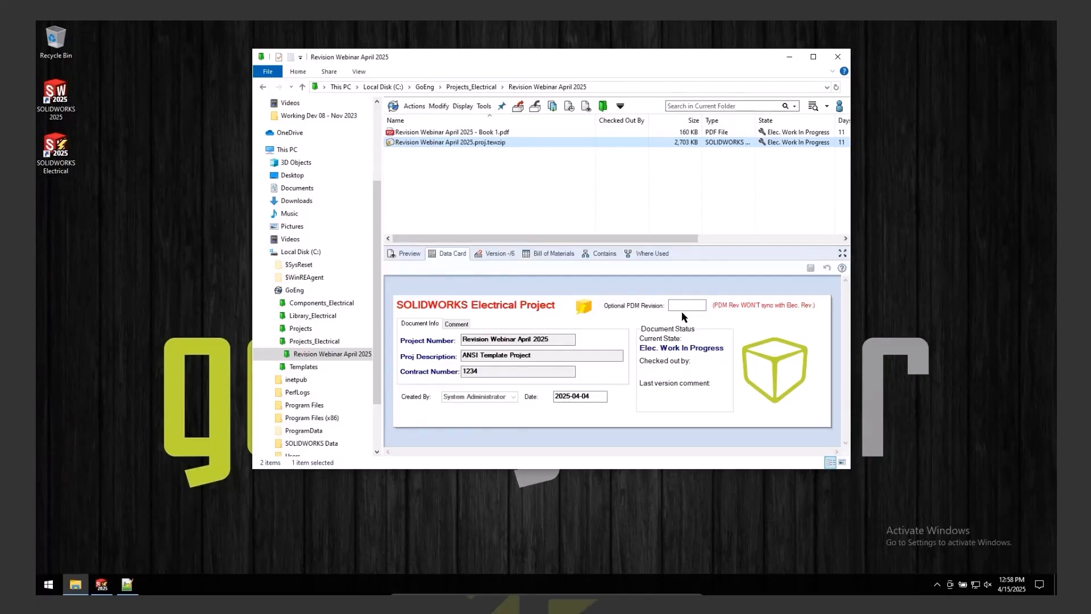
{"action": "left_click", "coordinate": [488, 133]}
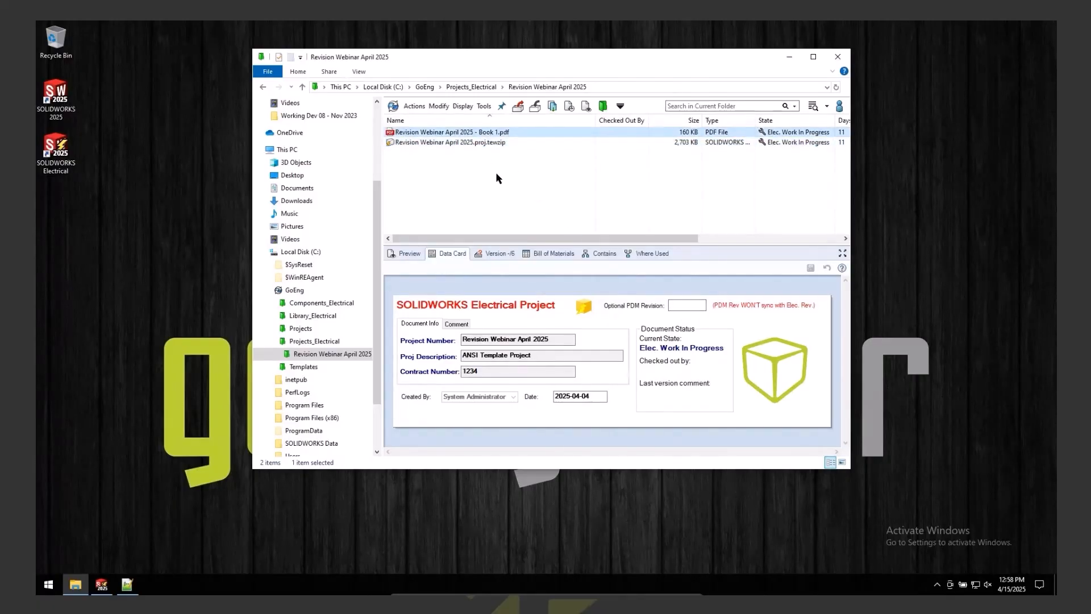